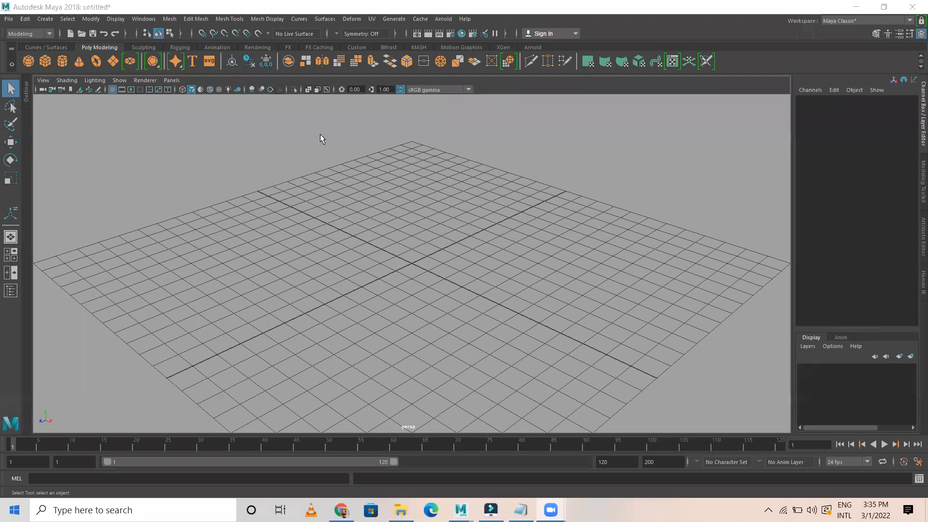
Turn on Interactive Creation for polygon primitives and start the Polygon Cube tool
click(45, 18)
mouse_move(96, 44)
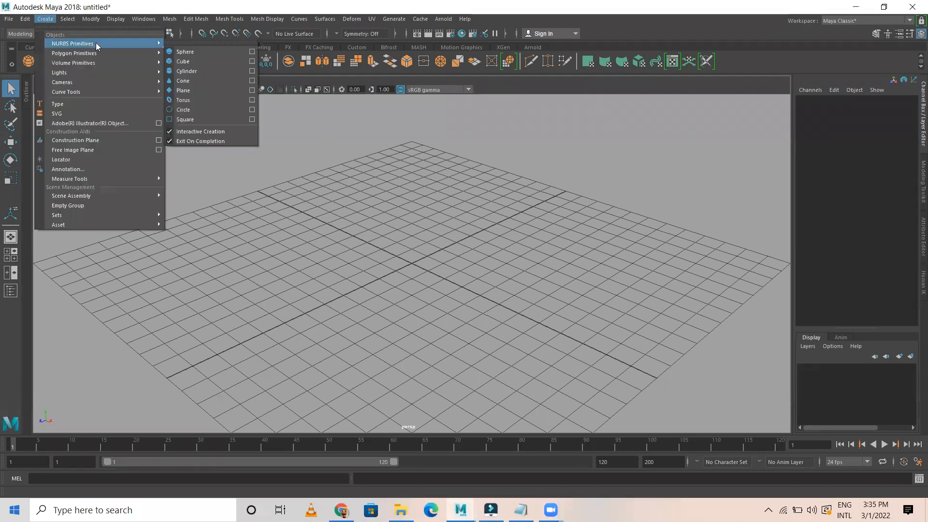
mouse_move(133, 52)
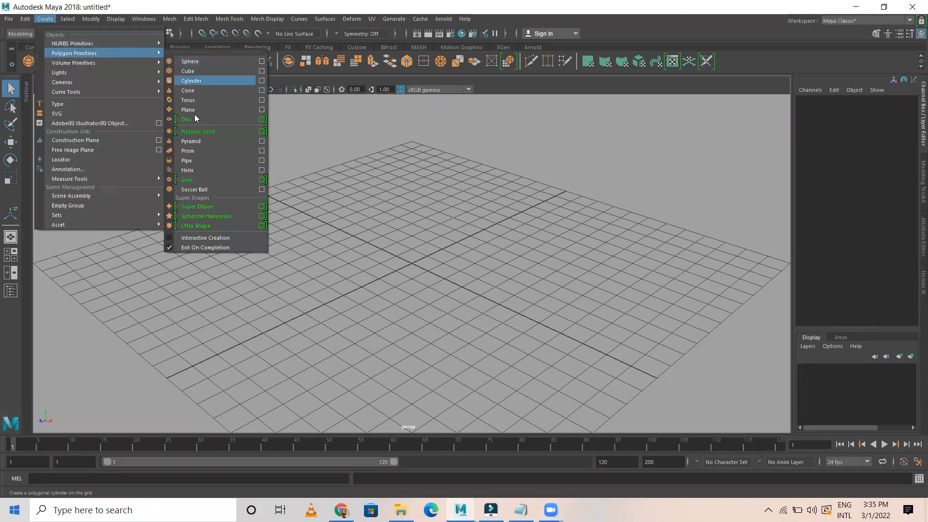
click(189, 238)
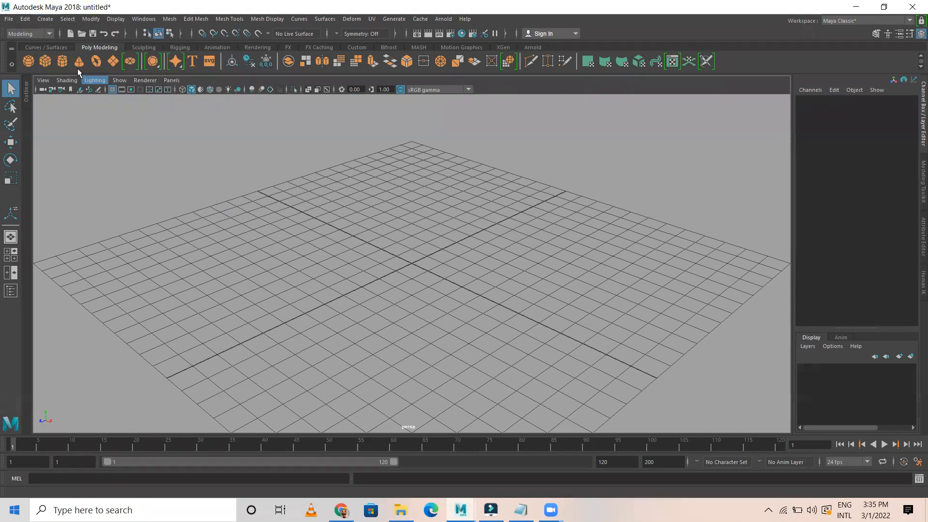
click(48, 63)
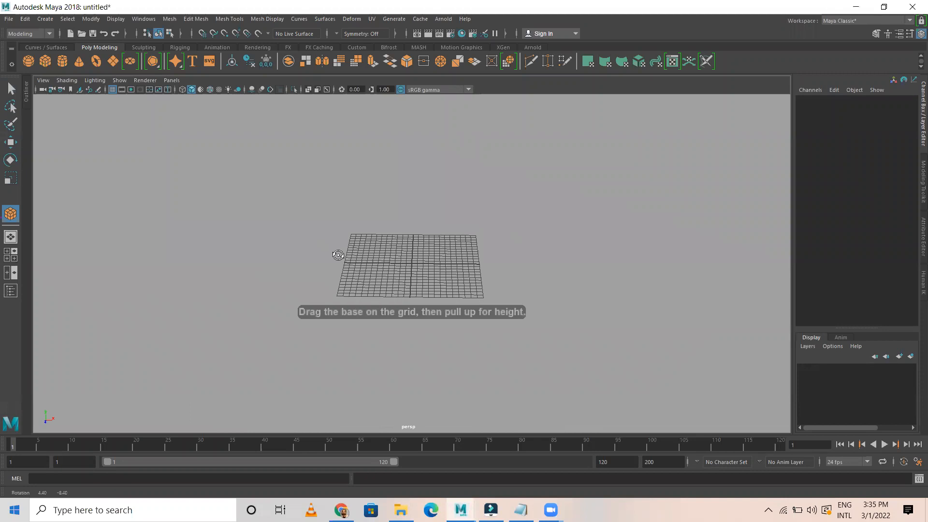
Drag out a tall polygon cube on the grid and delete its front face
drag(350, 231, 538, 322)
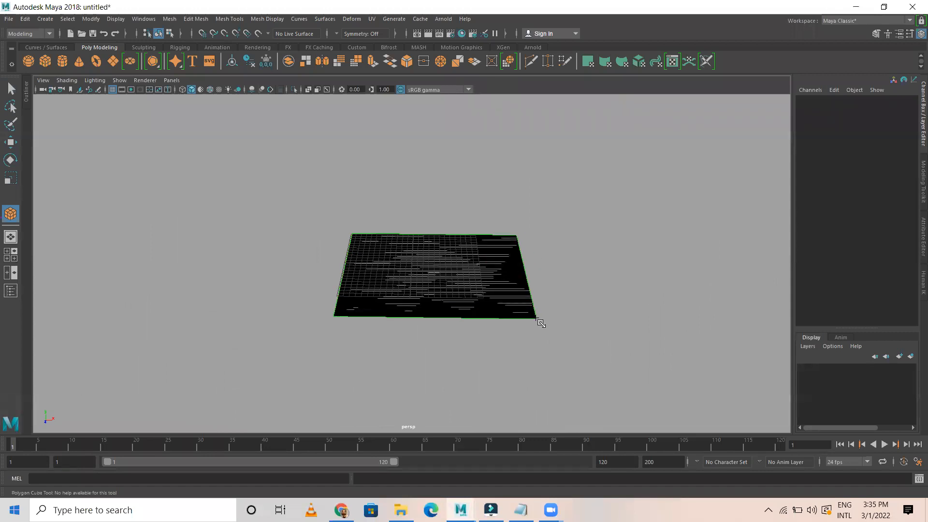
drag(512, 267, 496, 210)
alt+drag(484, 278, 505, 248)
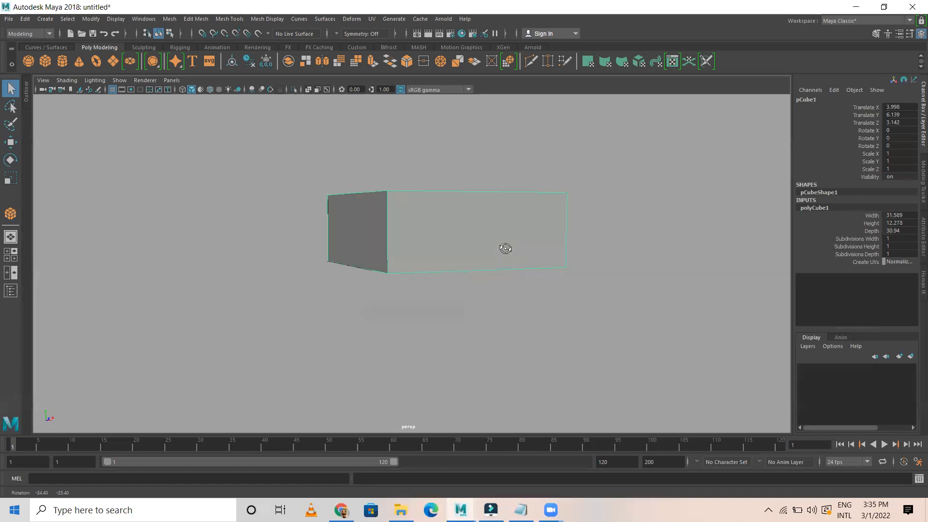
right_drag(529, 178, 525, 209)
drag(543, 172, 582, 213)
key(Delete)
Move the top corner vertices up to make the walls taller
alt+drag(545, 238, 401, 262)
alt+right_drag(472, 263, 537, 259)
alt+drag(429, 232, 431, 220)
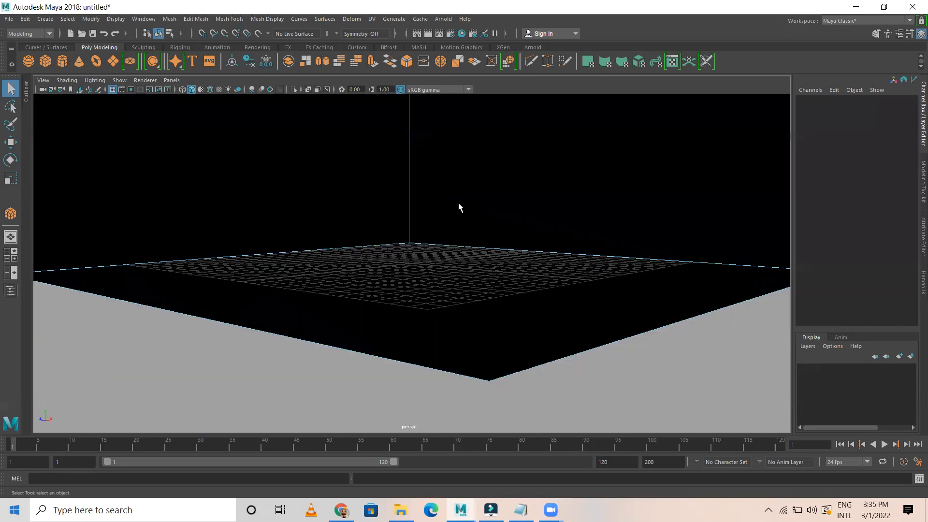
alt+middle_drag(458, 204, 411, 300)
alt+drag(411, 299, 415, 292)
alt+middle_drag(430, 292, 434, 266)
alt+right_drag(402, 253, 276, 217)
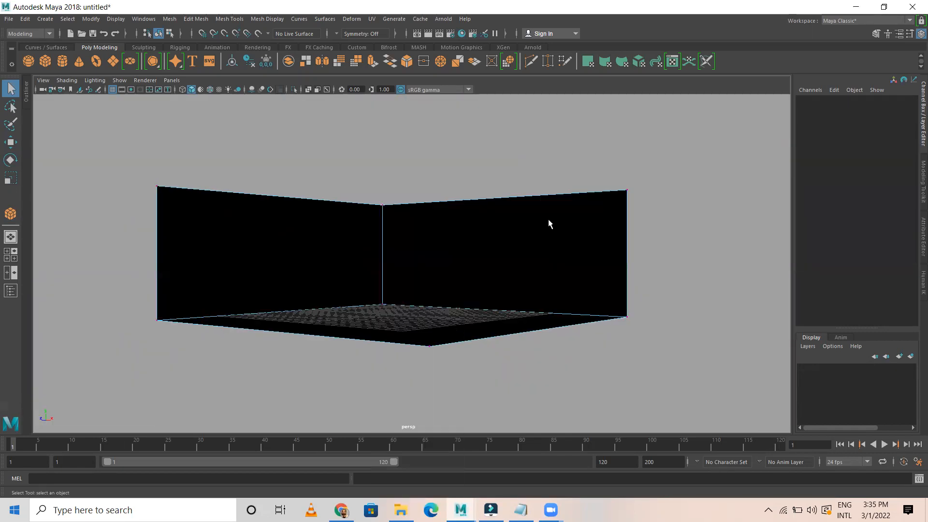
double_click(381, 191)
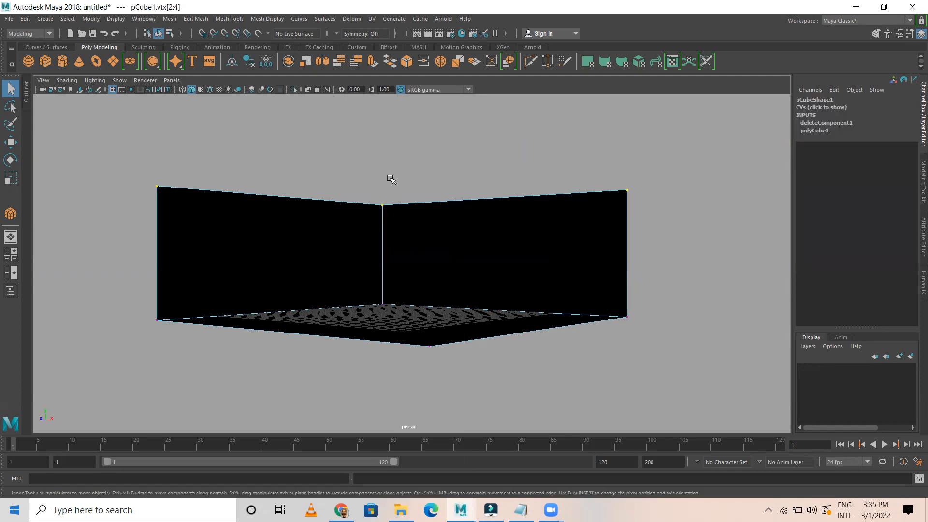
key(w)
drag(397, 140, 398, 111)
right_drag(429, 189, 481, 175)
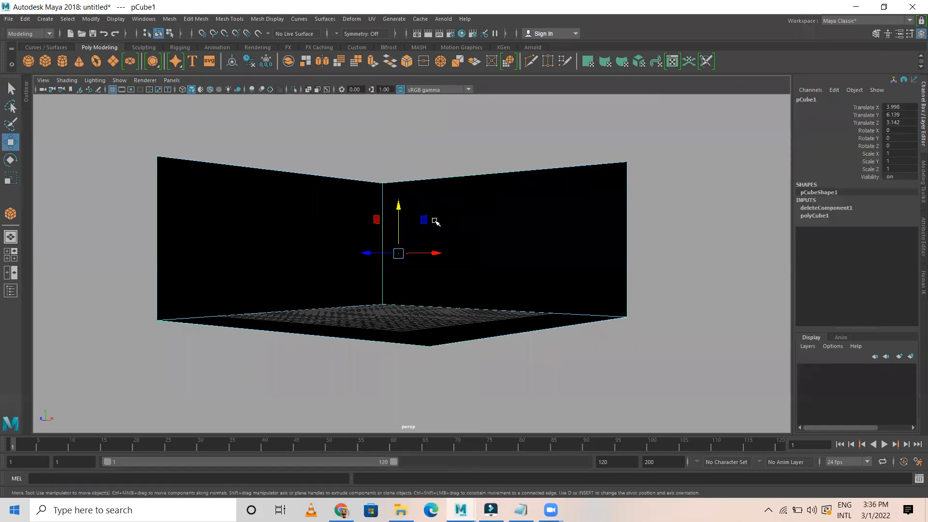
Reverse the box's normals so the walls face inward
click(263, 20)
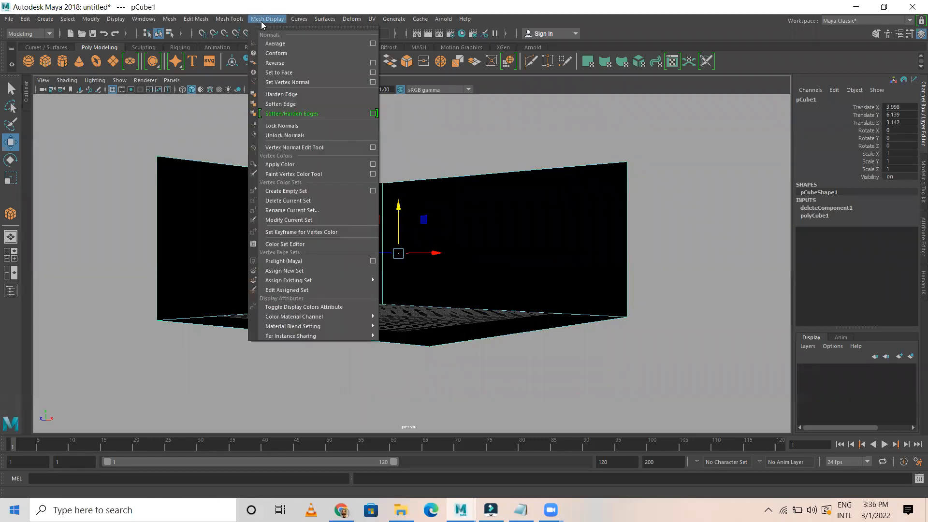
click(279, 64)
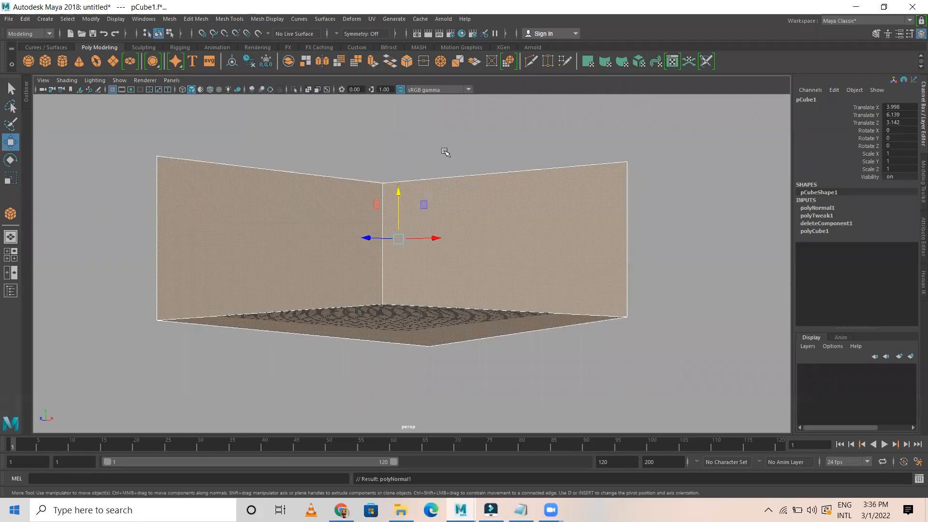
click(445, 151)
Extract the left and right wall faces into separate objects, then select all pieces
click(345, 222)
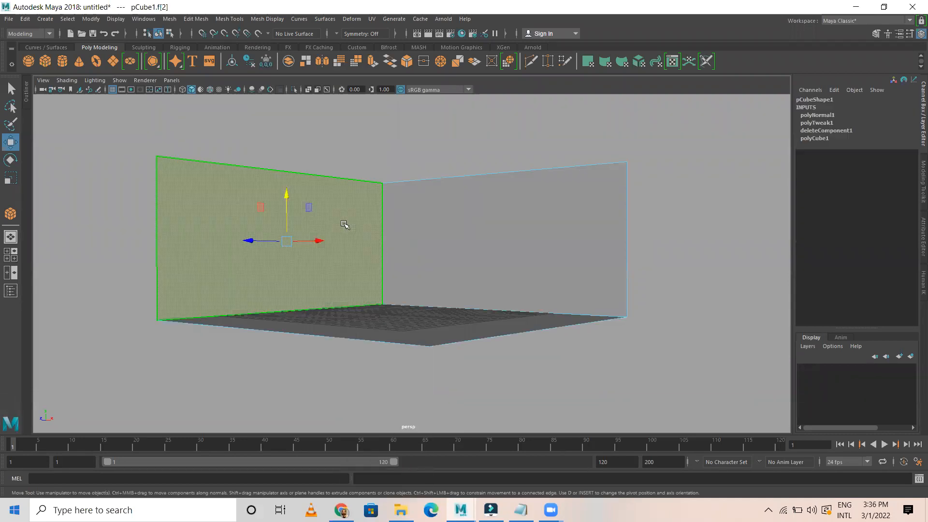
click(173, 19)
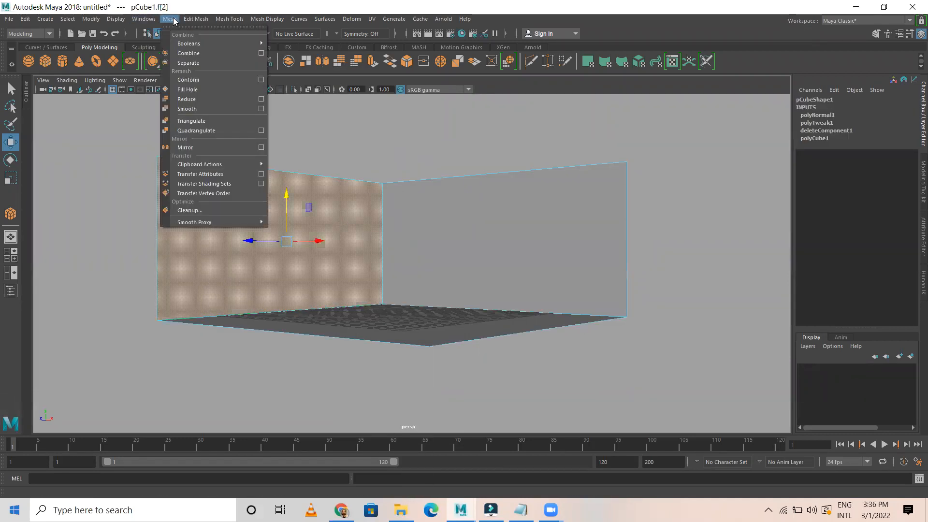
mouse_move(196, 19)
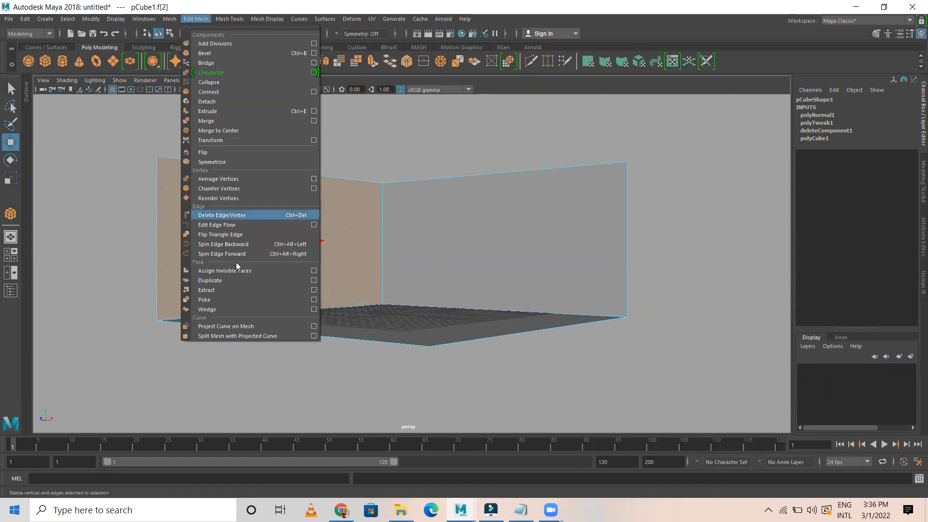
click(224, 292)
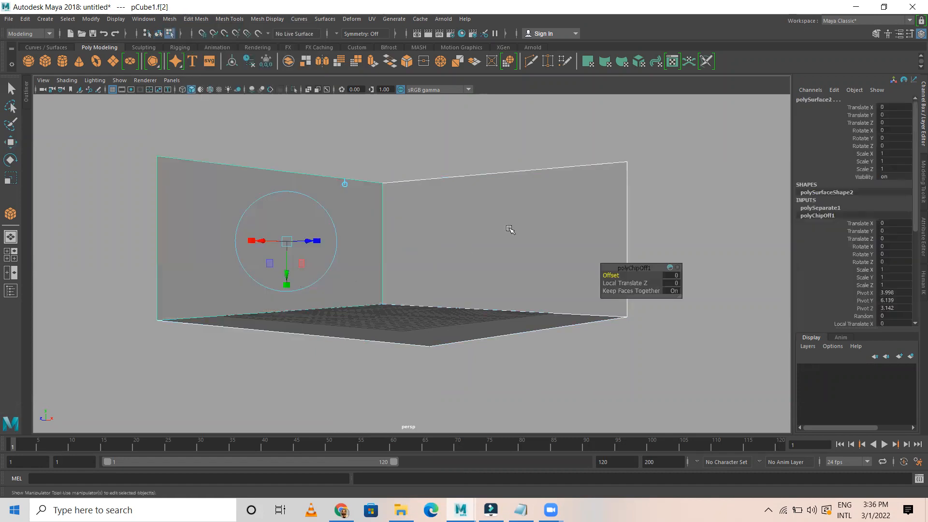
click(502, 221)
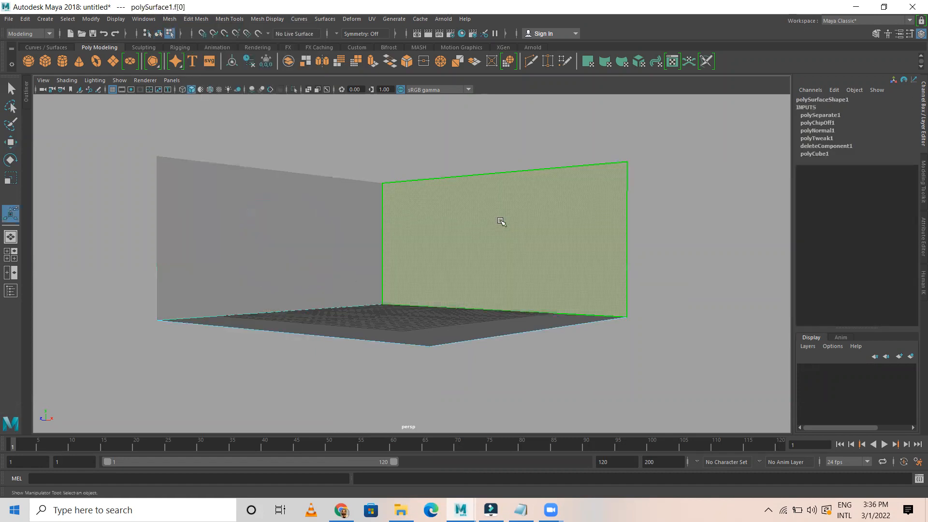
key(g)
right_drag(389, 240, 430, 217)
drag(257, 205, 467, 415)
Delete history, freeze transformations and center pivots on all the room pieces
click(24, 19)
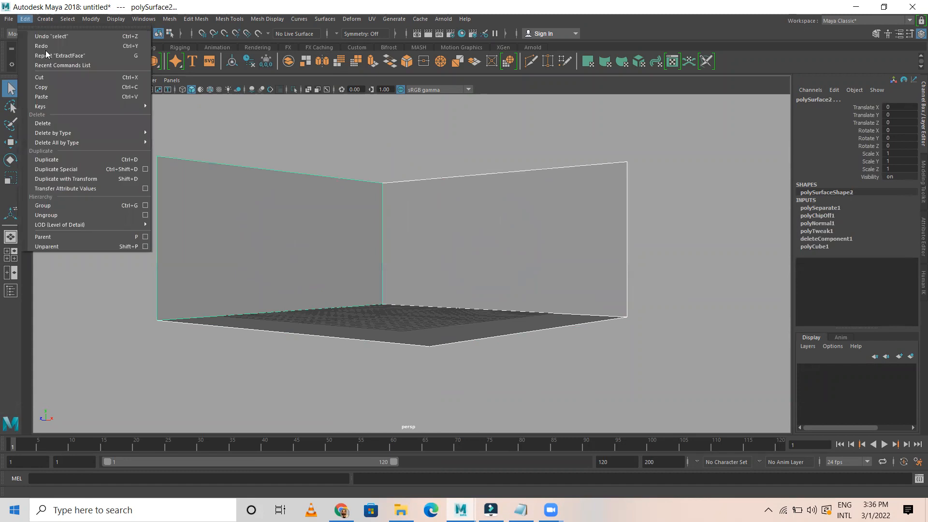
mouse_move(61, 135)
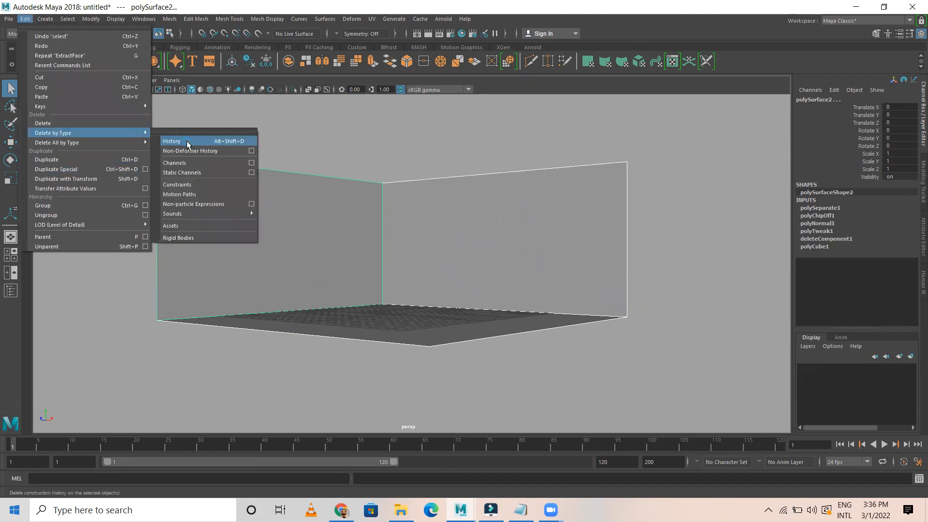
click(187, 141)
click(91, 18)
click(115, 64)
click(91, 19)
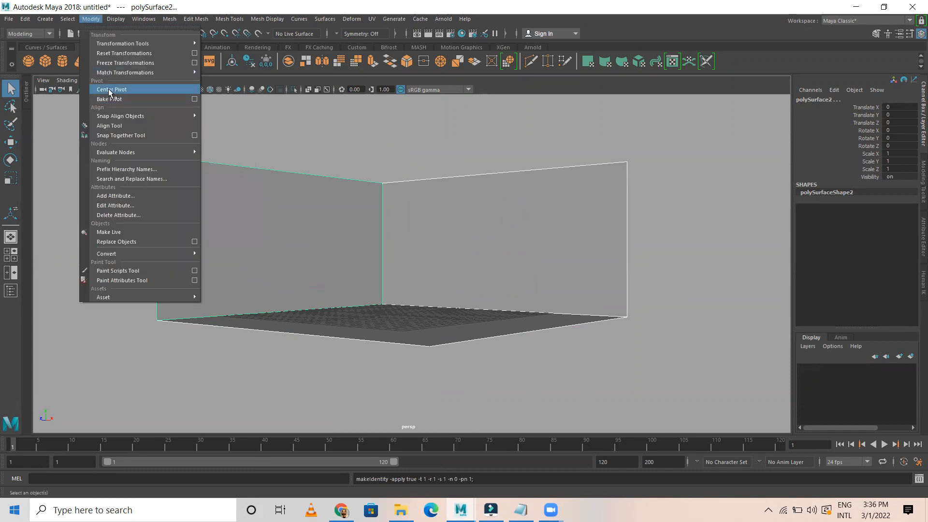
click(110, 91)
Check each wall and the floor individually, then view the room from inside
click(311, 148)
click(323, 228)
key(w)
click(450, 255)
click(422, 325)
click(323, 238)
click(422, 288)
click(398, 322)
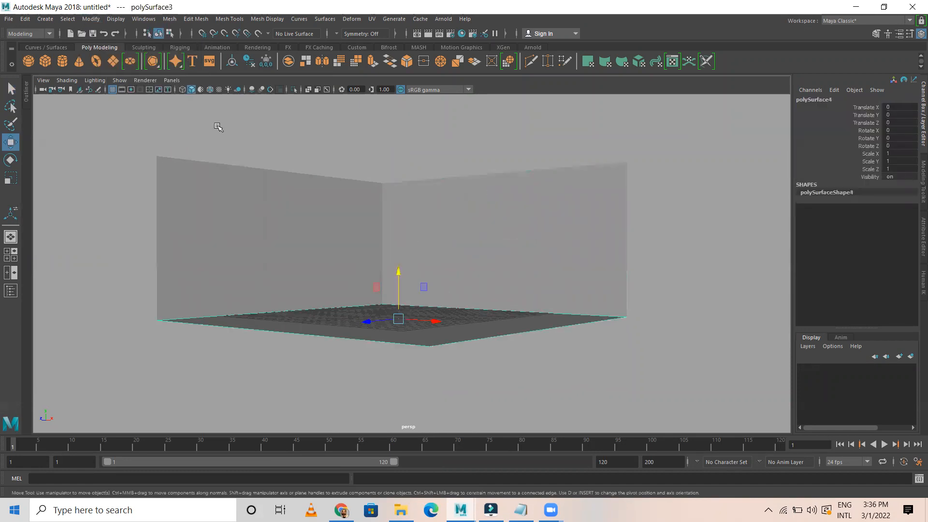
click(236, 145)
alt+drag(355, 189, 361, 224)
alt+right_drag(323, 206, 513, 249)
alt+drag(373, 233, 338, 216)
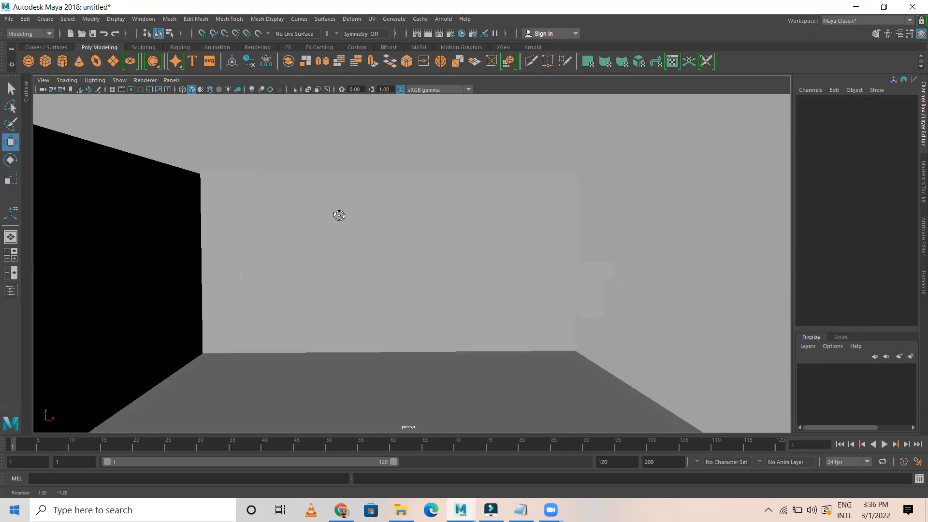
Apply a planar UV projection along the Z axis to the facing wall
click(398, 227)
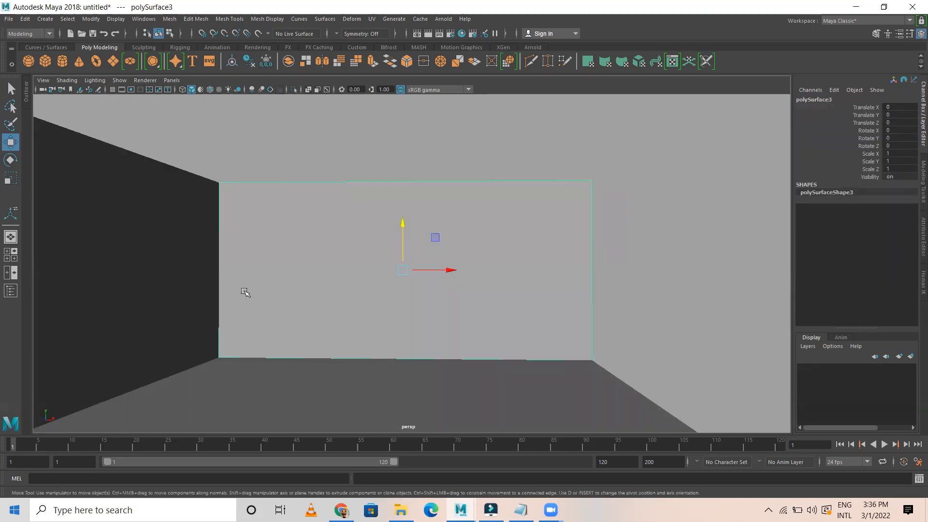
click(372, 19)
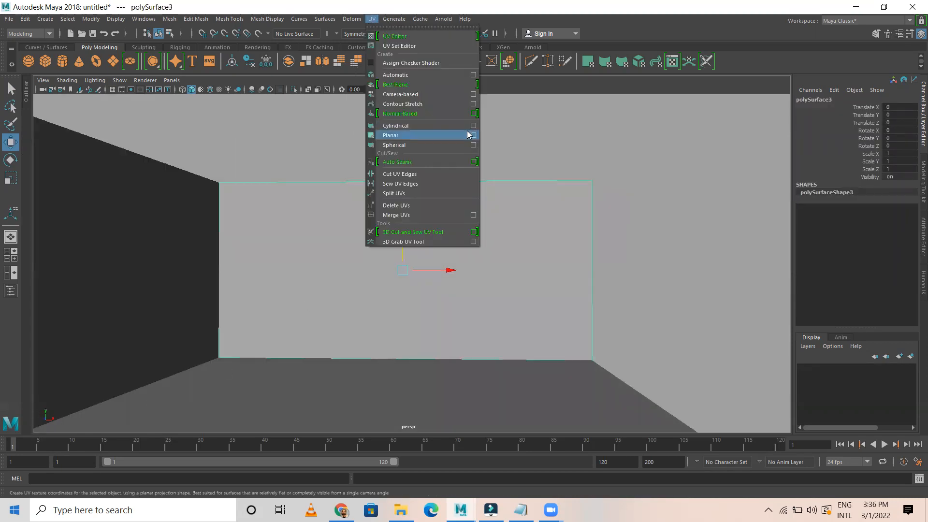
click(477, 135)
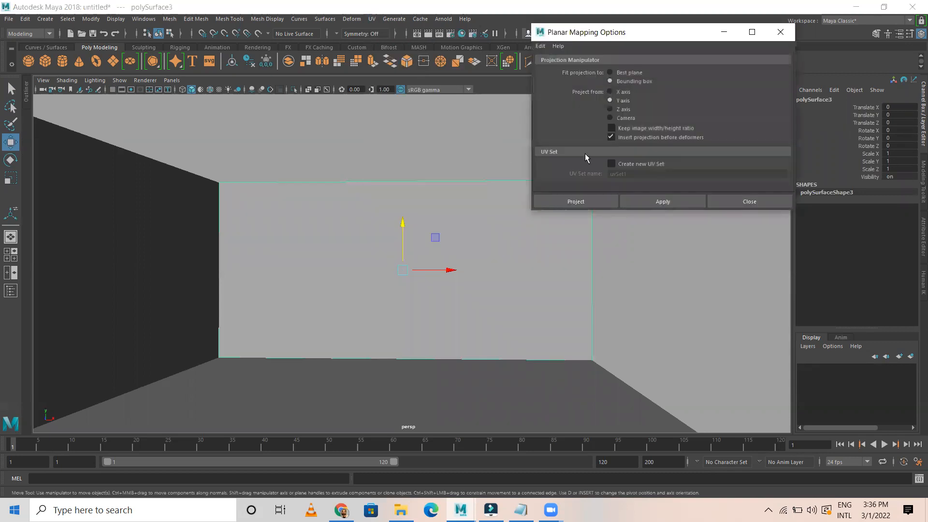
click(619, 109)
click(643, 201)
Apply a planar UV projection along the X axis to the other wall
alt+drag(455, 209, 350, 209)
click(349, 209)
right_drag(349, 209, 398, 178)
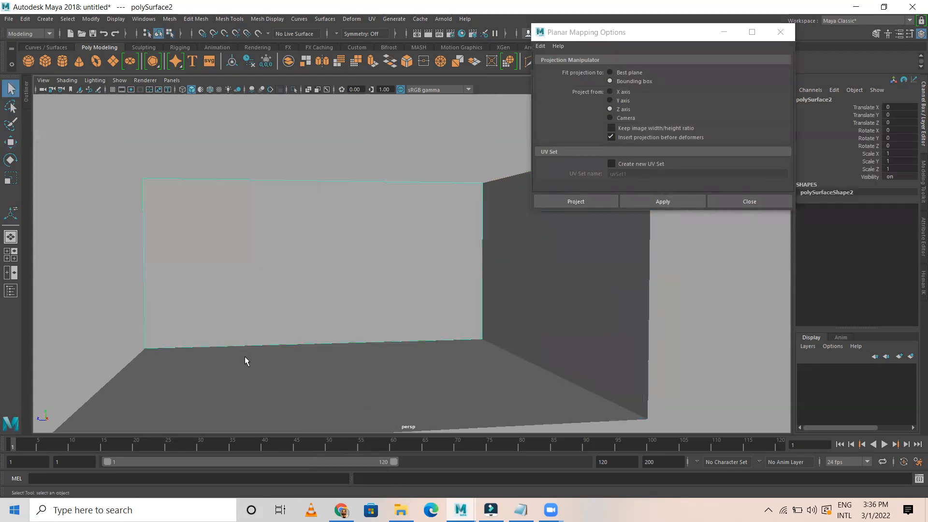
click(611, 92)
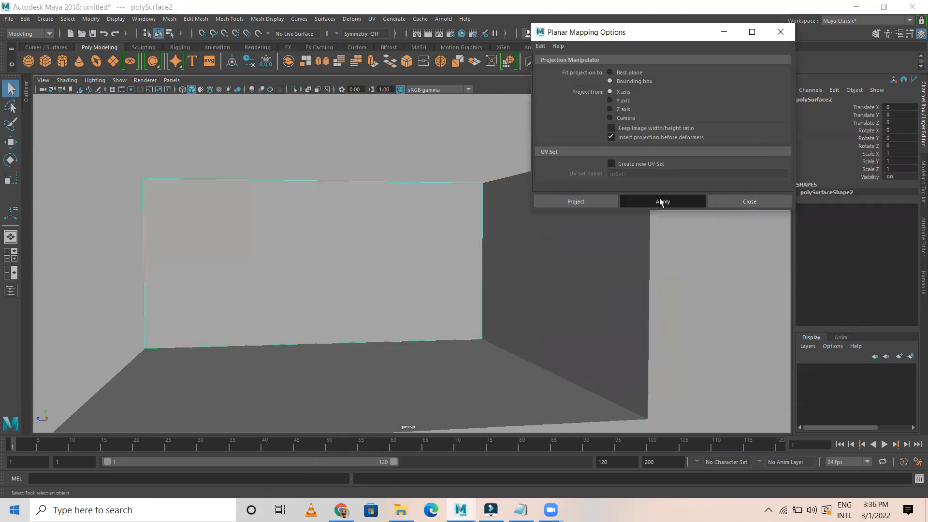
click(660, 201)
Apply a planar UV projection along the Y axis to the floor, then return to Object Mode
alt+drag(559, 213, 543, 388)
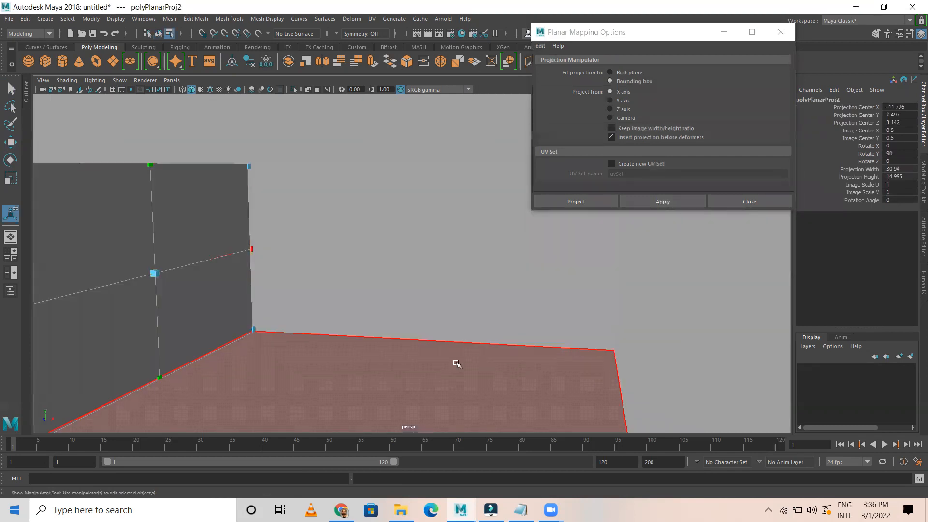
right_drag(450, 235, 500, 220)
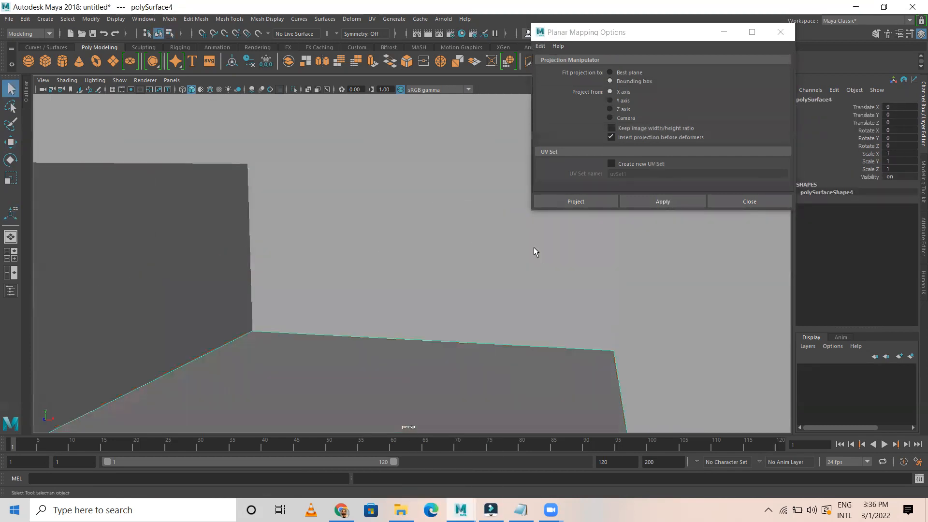
click(616, 100)
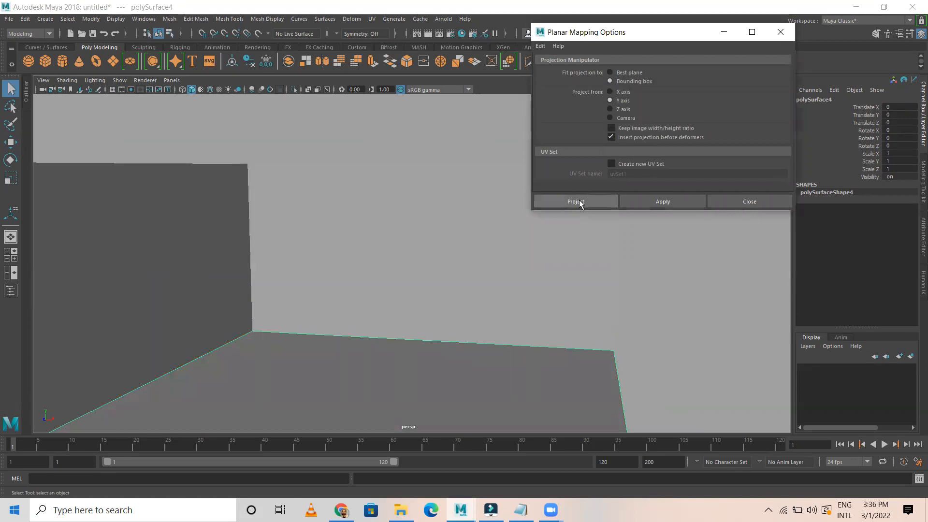
click(576, 202)
right_drag(382, 233, 436, 208)
click(461, 303)
scroll(461, 303, down, 4)
Delete construction history on all three room surfaces
drag(266, 184, 389, 309)
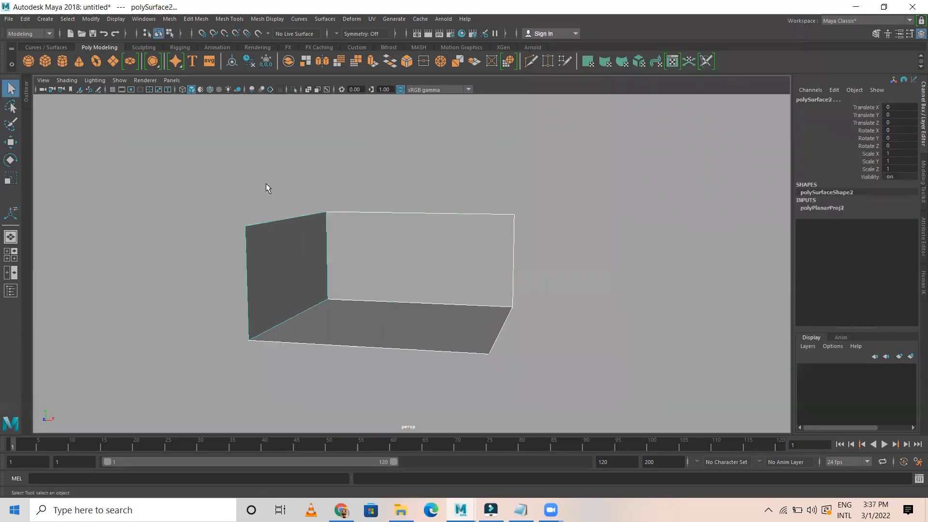
click(25, 19)
mouse_move(100, 132)
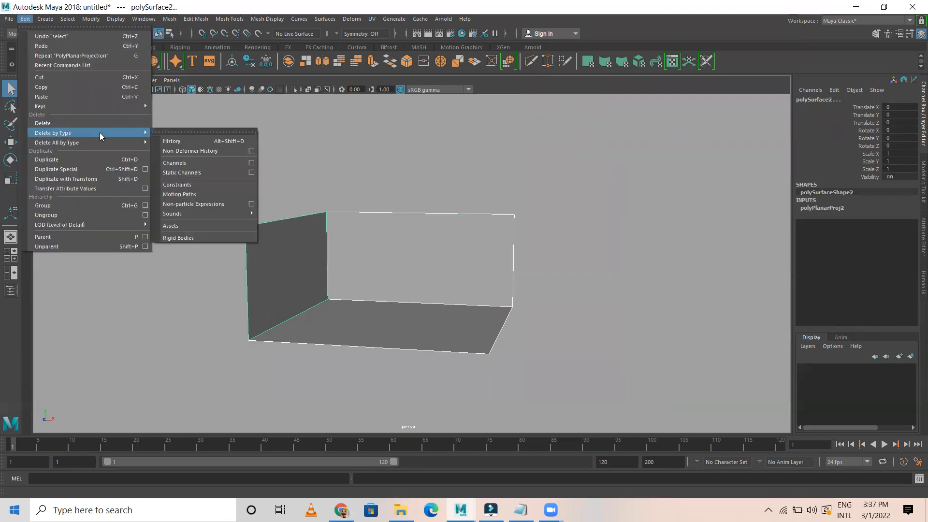
click(206, 140)
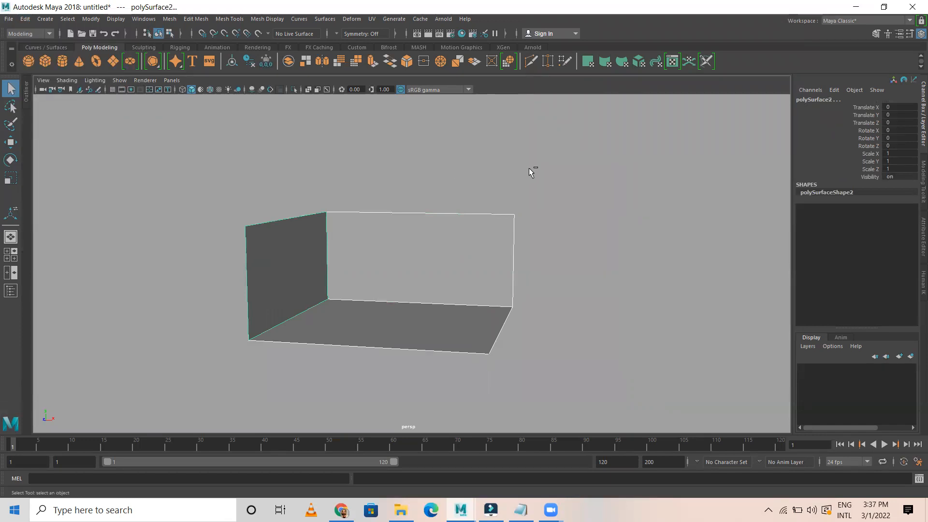
Save the scene as 'Layered texturing' in the Sem 4\Layered Texture folder
key(ctrl+shift+s)
double_click(121, 175)
double_click(133, 243)
click(133, 379)
text(l)
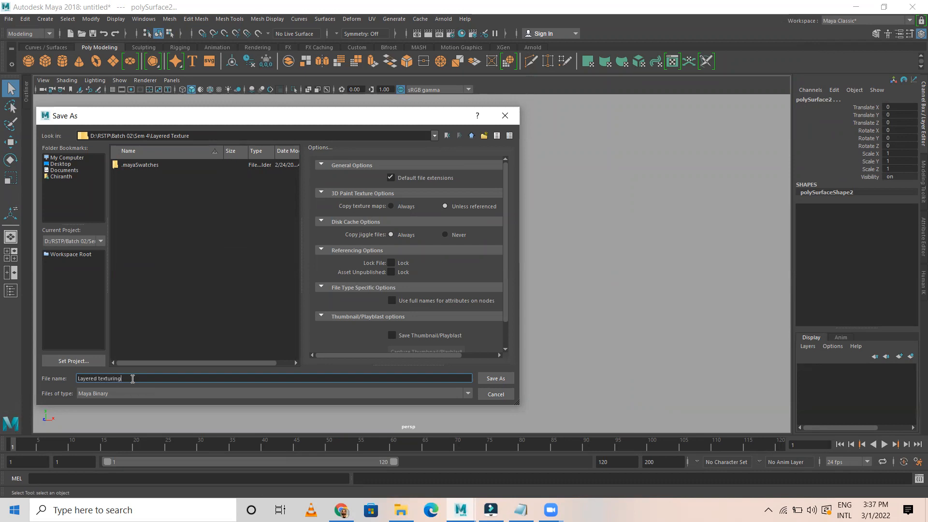
key(Return)
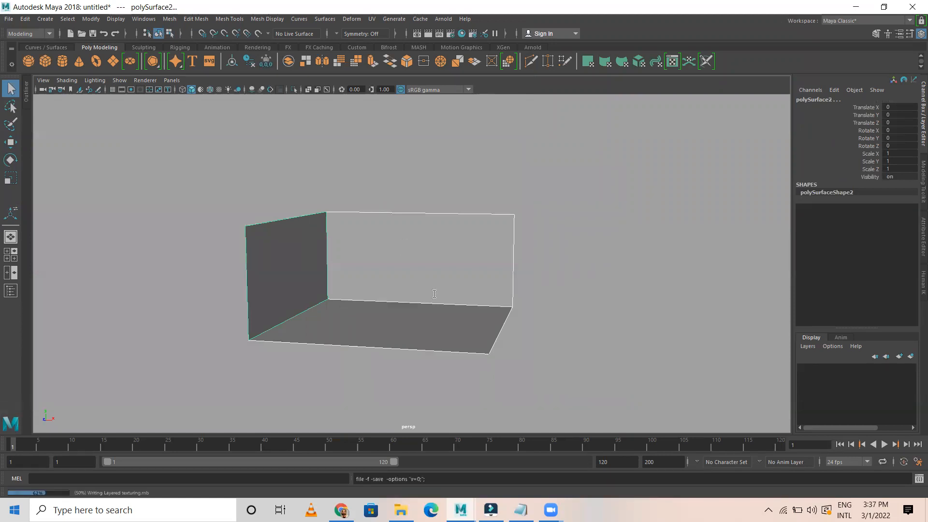
Open Hypershade and create a new Lambert material, lambert2, from the Surface list
key(ctrl+z)
key(ctrl+z)
key(ctrl+z)
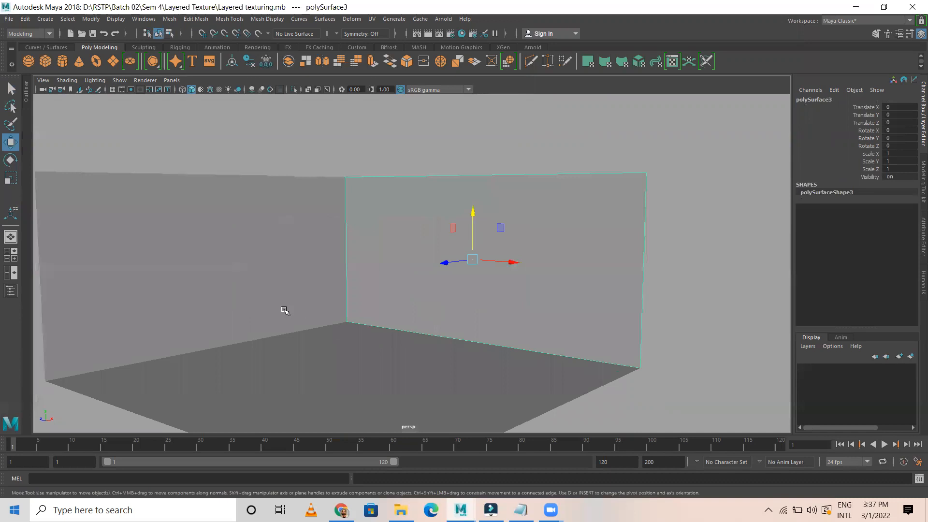
scroll(309, 304, up, 5)
alt+middle_drag(375, 308, 342, 297)
scroll(328, 187, up, 1)
click(461, 33)
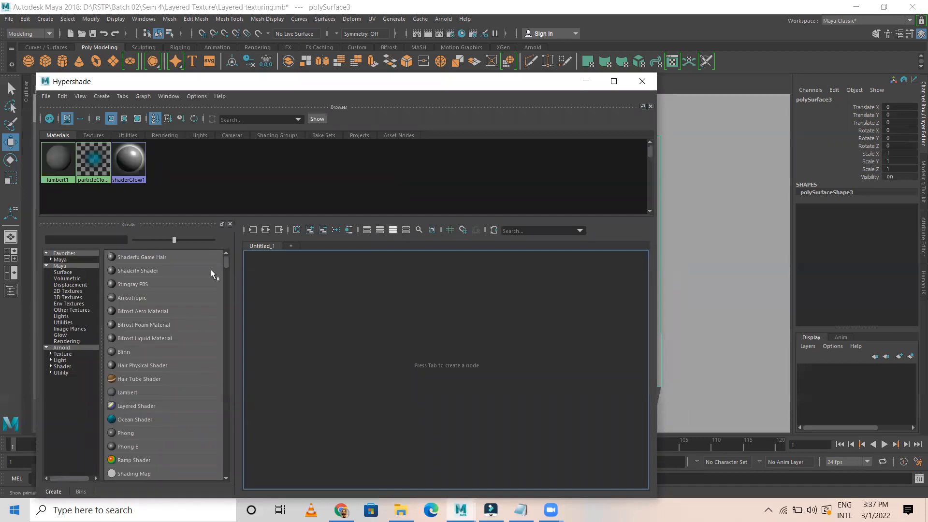
click(63, 272)
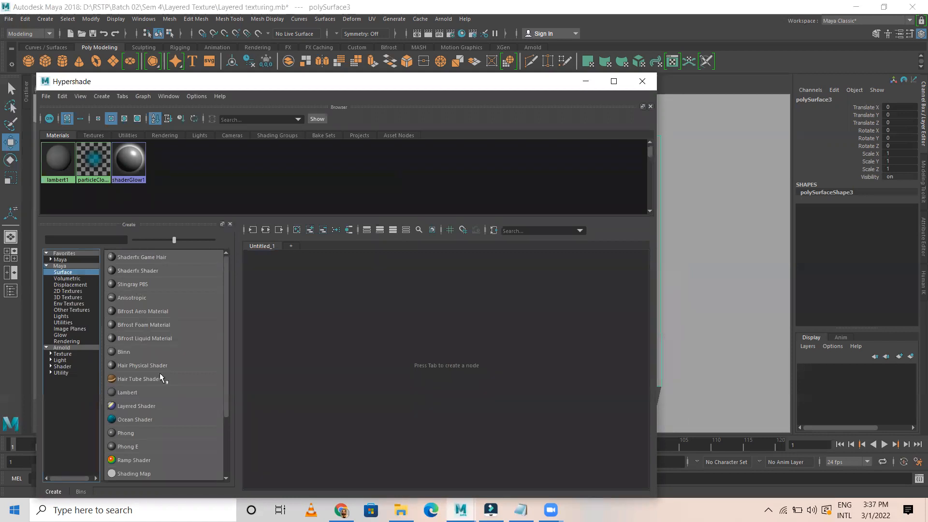
click(136, 392)
Rename lambert2 to 'Brick' and move it with lambert2SG up and right
double_click(362, 312)
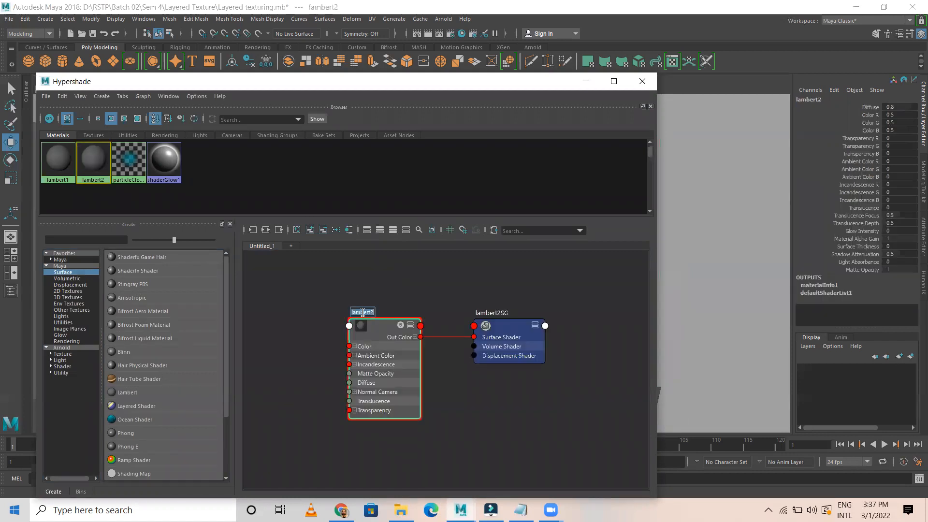
text(Brick)
key(Return)
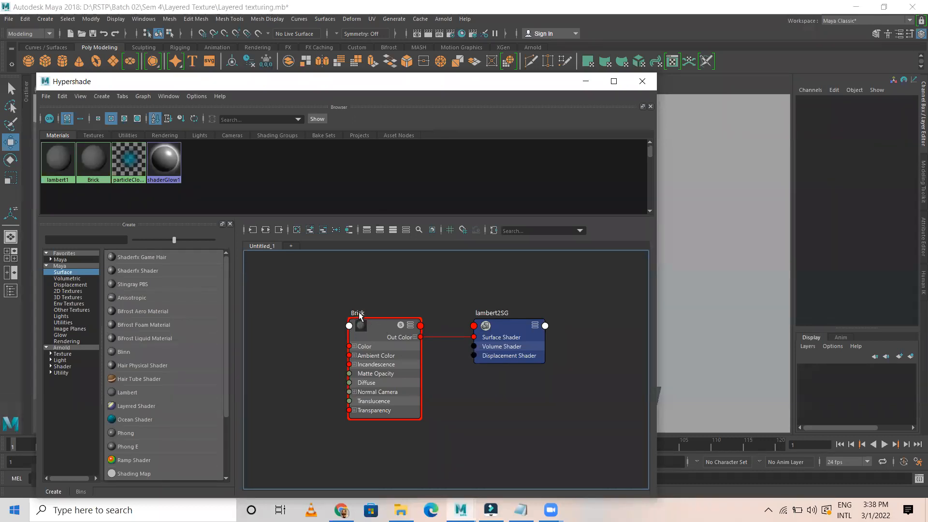
click(478, 324)
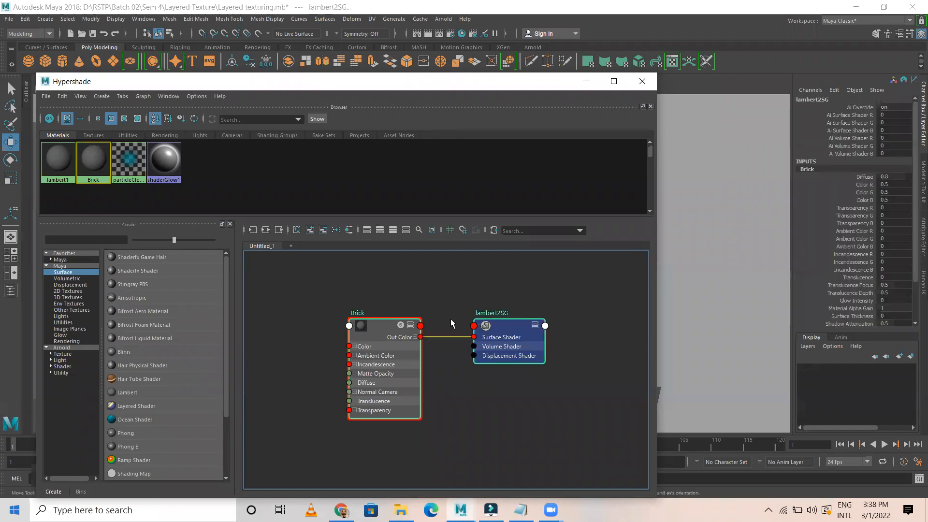
drag(381, 326, 457, 296)
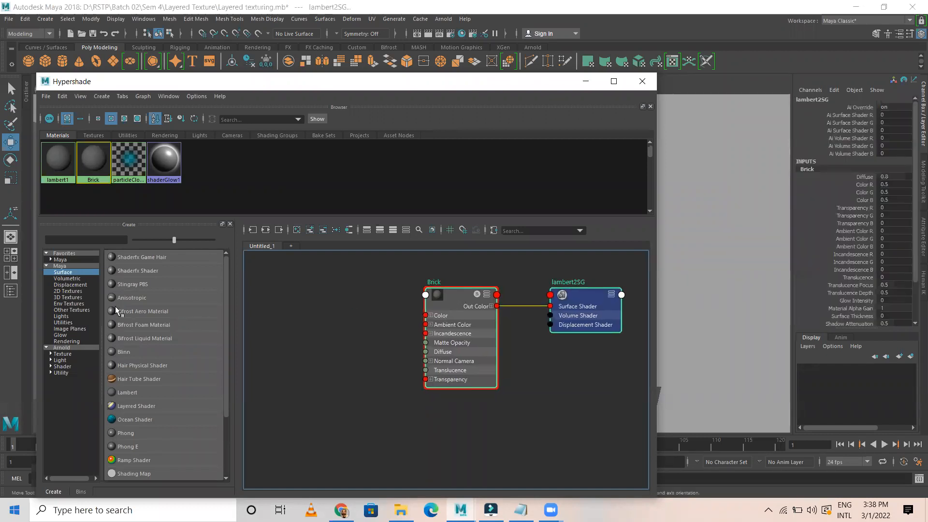
Add two File texture nodes, file1 and file2, and place them left of Brick
click(68, 291)
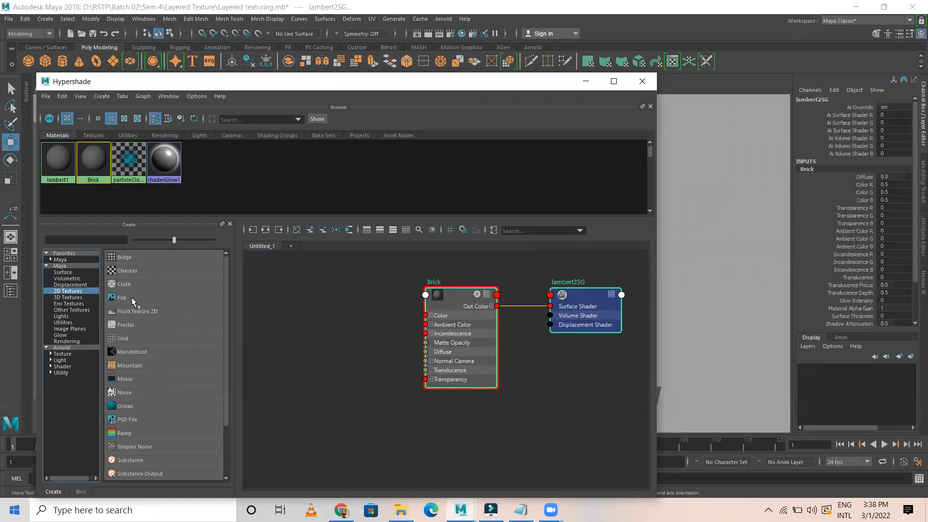
click(124, 298)
drag(381, 410, 547, 476)
drag(502, 439, 317, 362)
drag(391, 417, 358, 283)
middle_drag(383, 381, 402, 385)
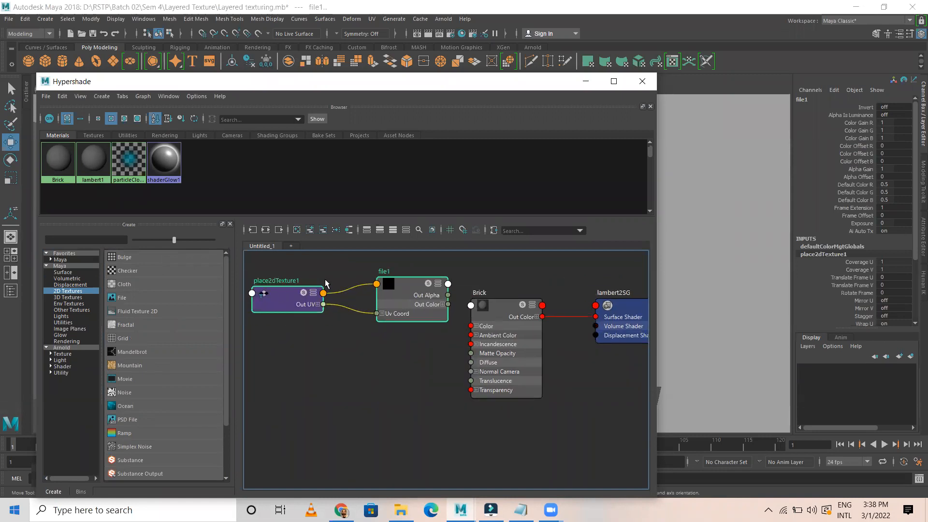
click(133, 297)
drag(396, 404, 387, 358)
click(414, 423)
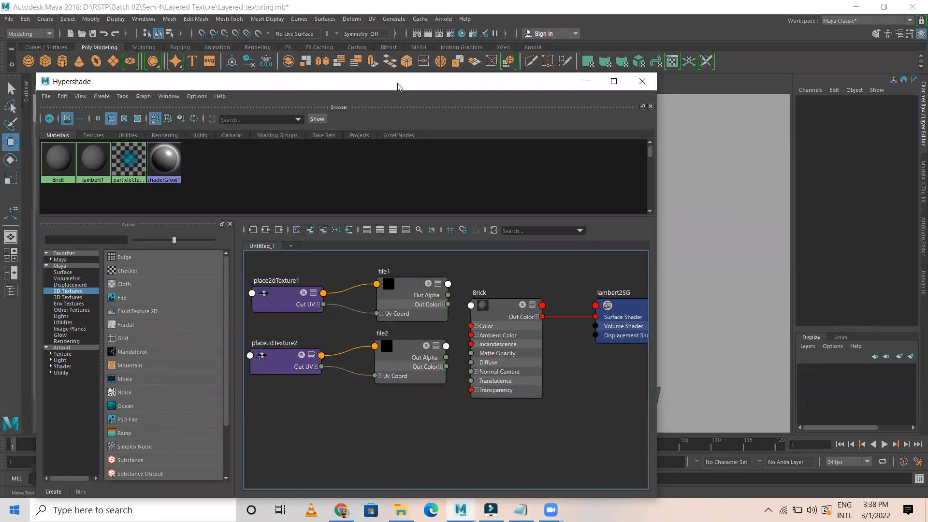
Refloat and resize the Hypershade window, frame the graph, and show file1's attributes
drag(396, 86, 325, 79)
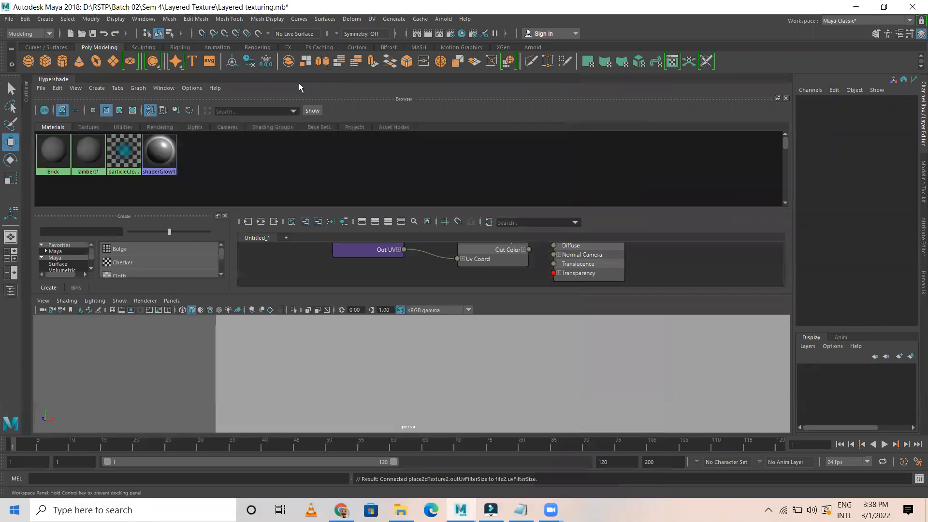
drag(69, 102, 111, 167)
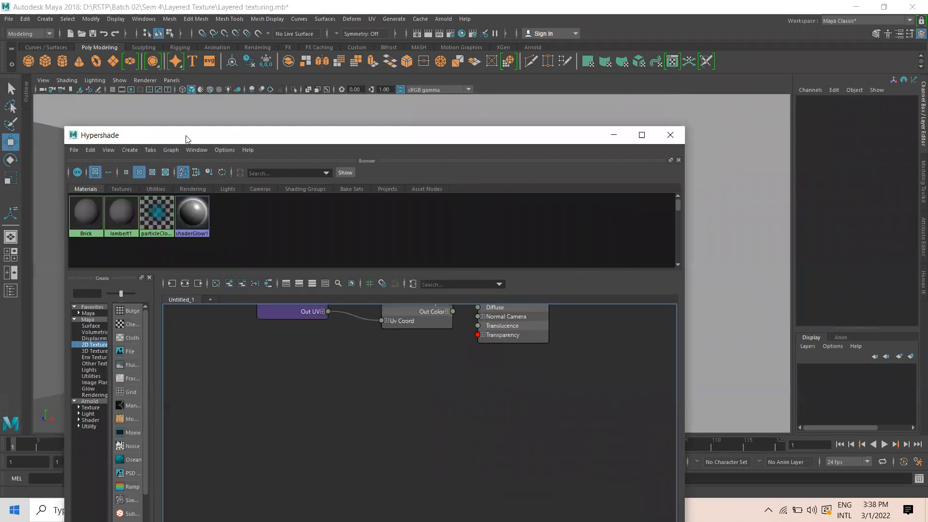
drag(182, 135, 134, 114)
drag(200, 106, 247, 122)
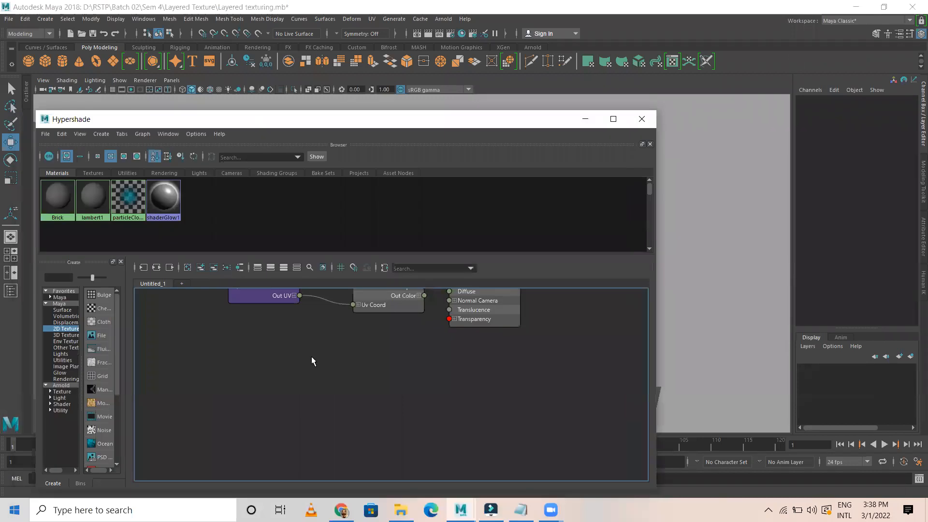
scroll(312, 357, down, 3)
alt+right_drag(427, 390, 376, 309)
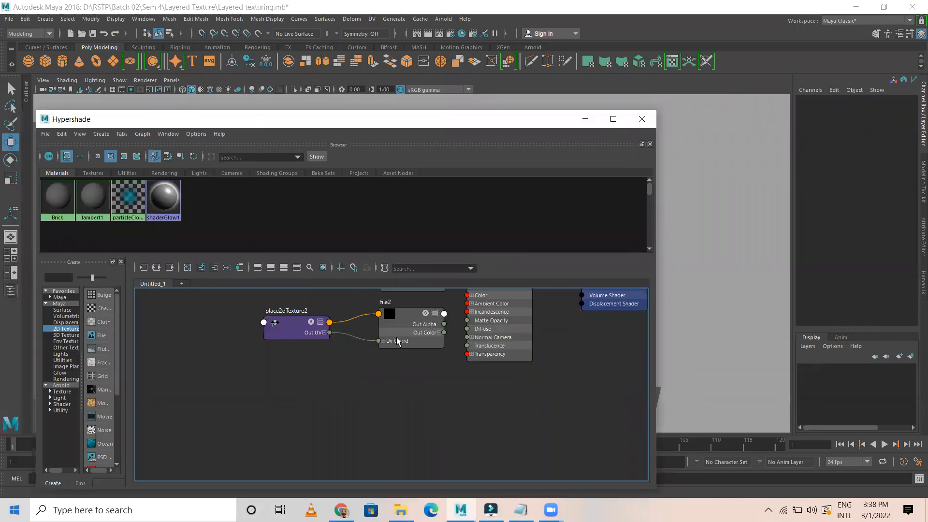
alt+middle_drag(376, 308, 383, 294)
alt+middle_drag(276, 332, 263, 290)
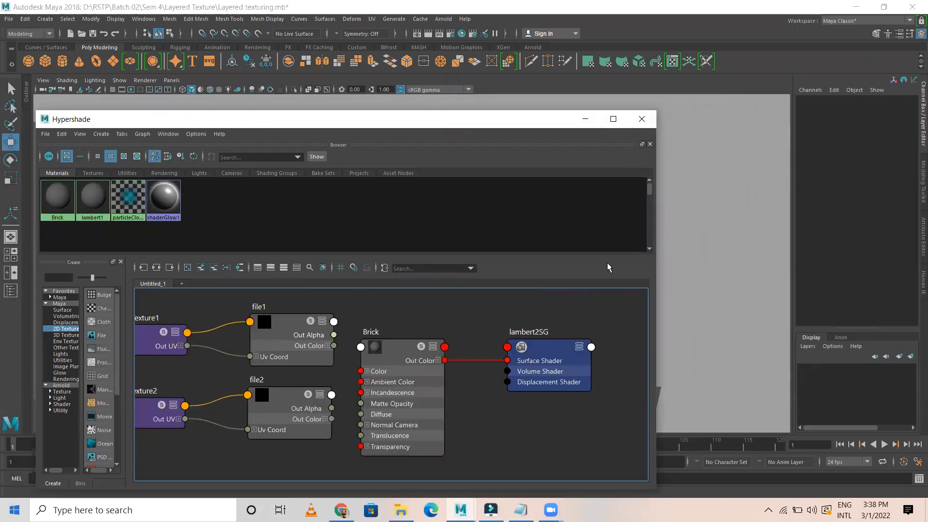
key(ctrl+z)
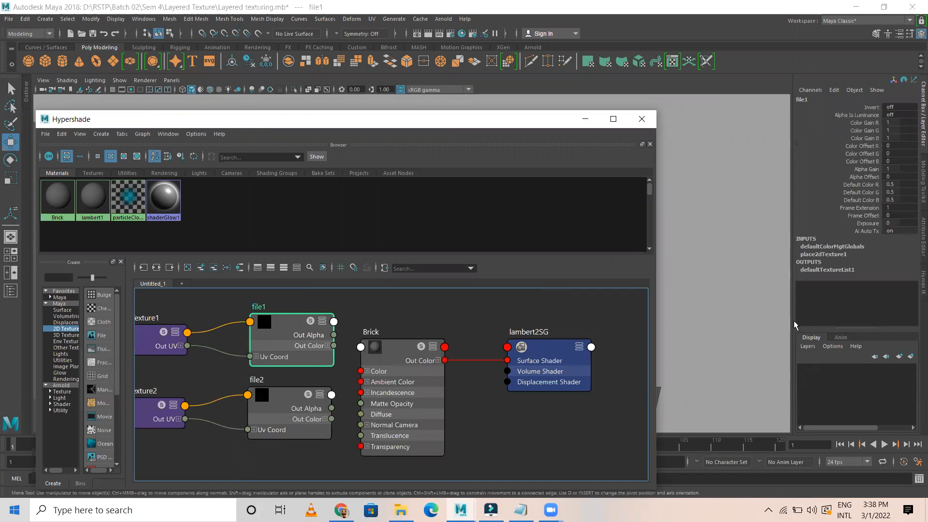
key(ctrl+a)
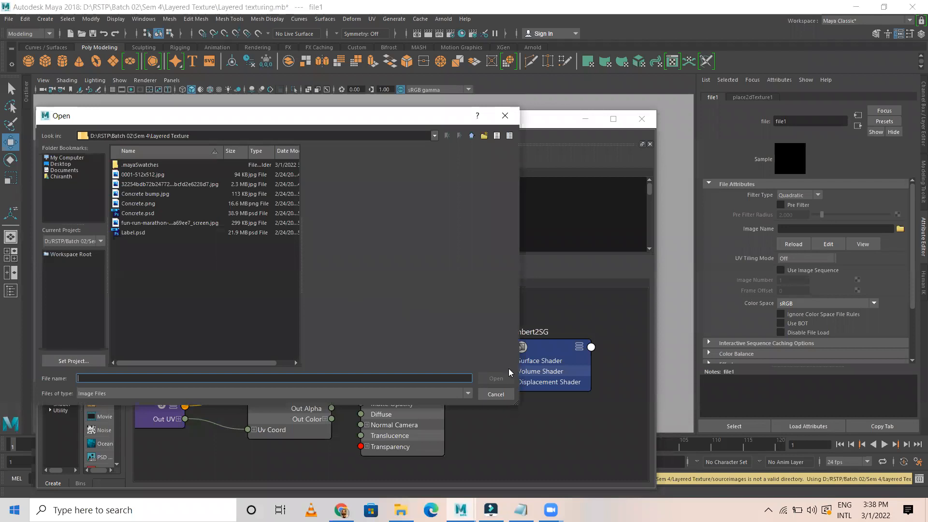
Find the brick image 0001-512x512.jpg in the Layered Texture folder using File Explorer
click(497, 136)
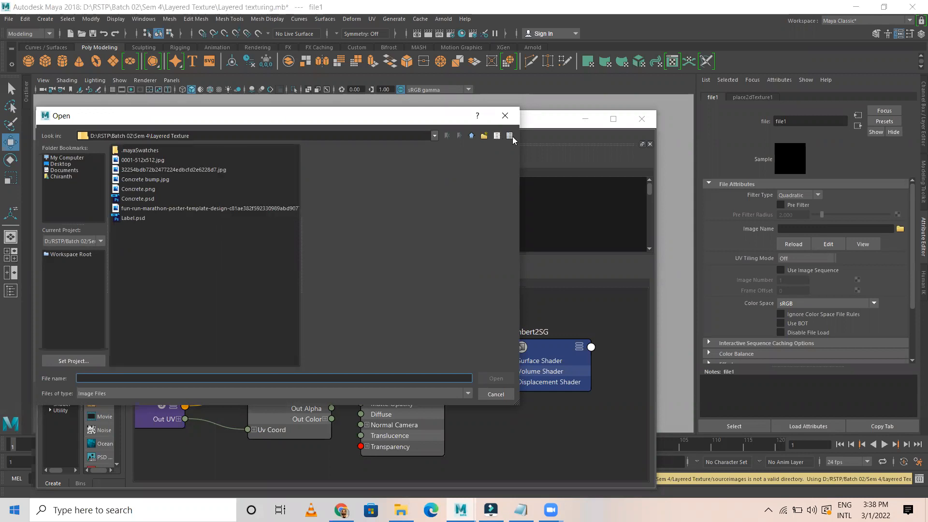
click(511, 136)
click(254, 365)
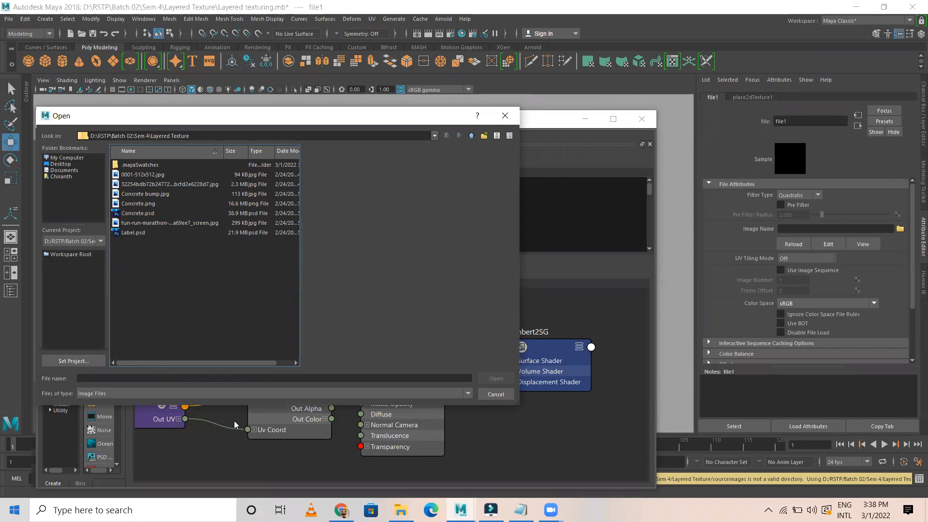
click(401, 510)
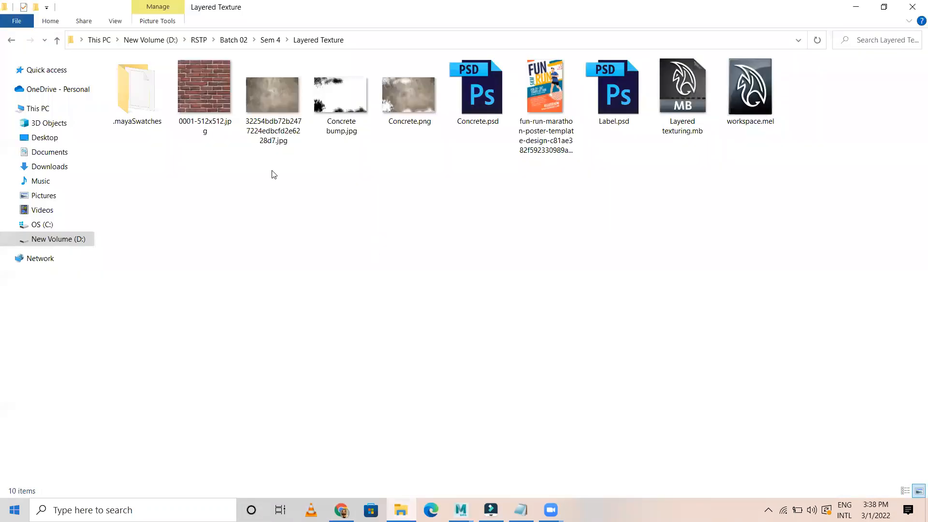
click(203, 105)
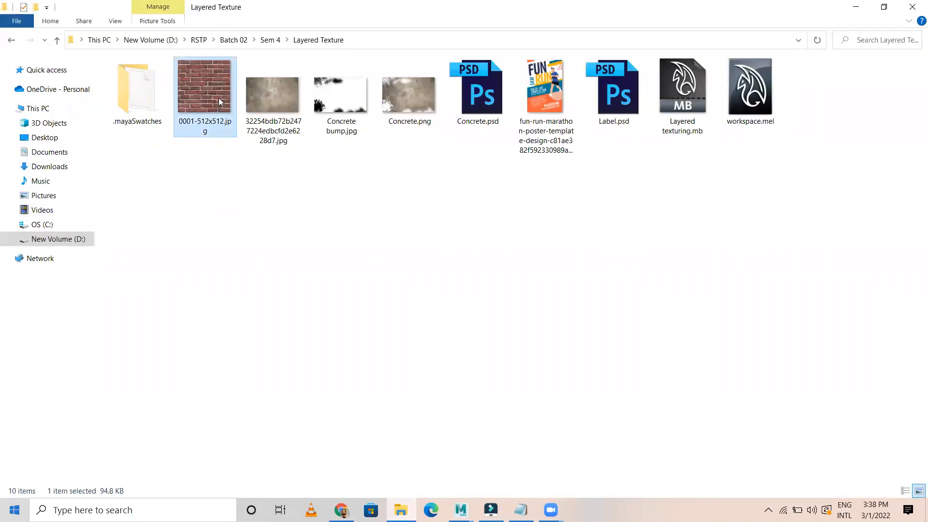
click(223, 182)
Load the brick image 0001-512x512.jpg into file1, then select the Brick material
click(190, 85)
click(856, 7)
click(155, 176)
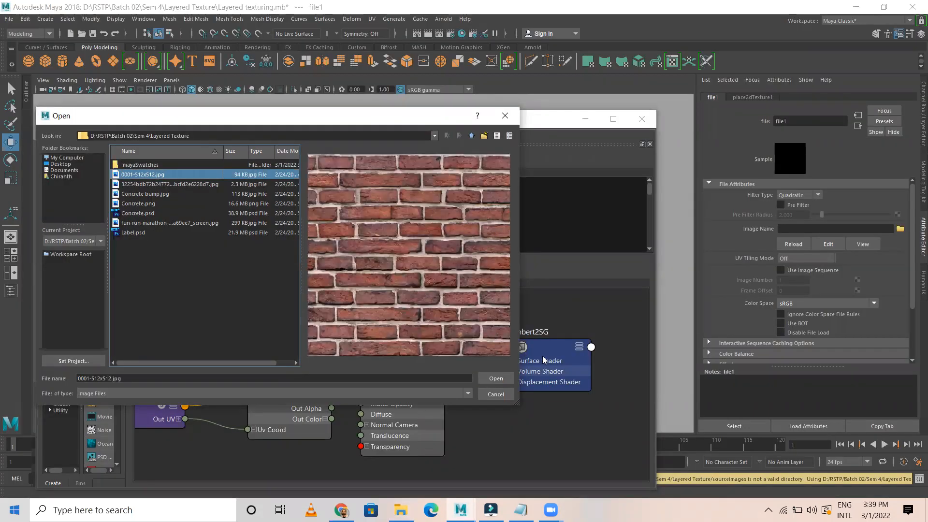
click(498, 378)
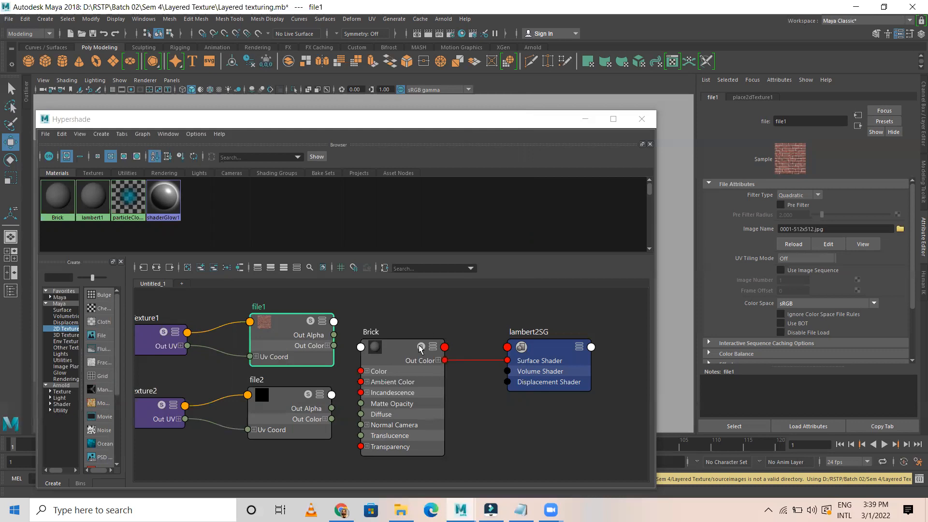
click(403, 355)
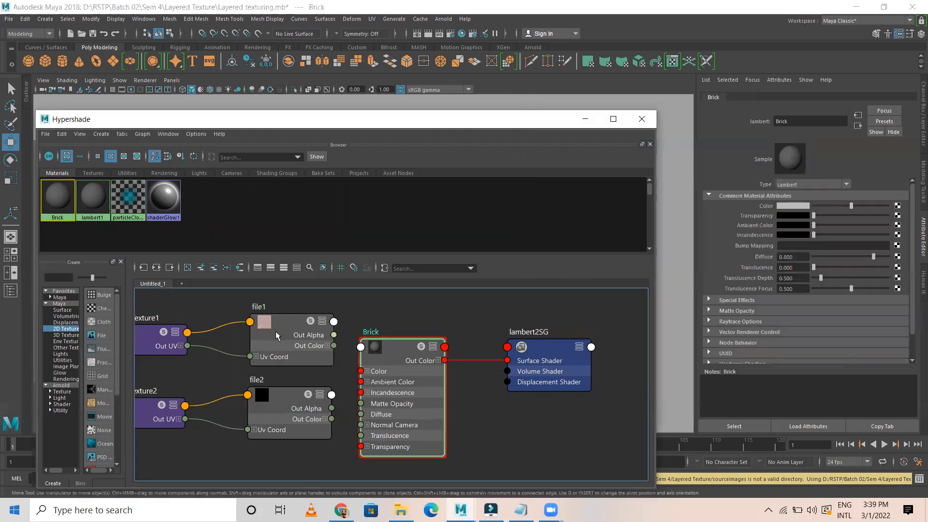
Connect file1's colour to Brick's Color and switch the viewport to textured display (6)
middle_drag(276, 332, 778, 212)
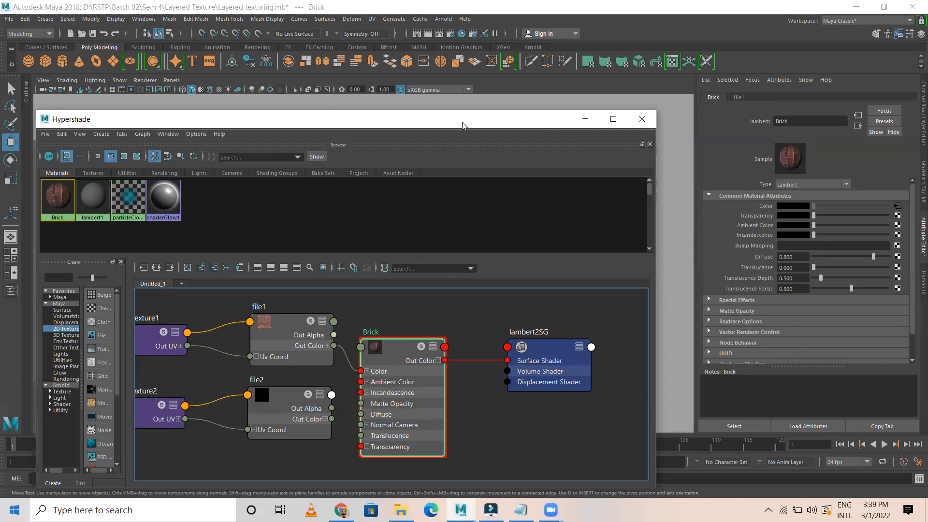
drag(462, 125, 468, 210)
alt+middle_drag(314, 132, 427, 65)
click(374, 431)
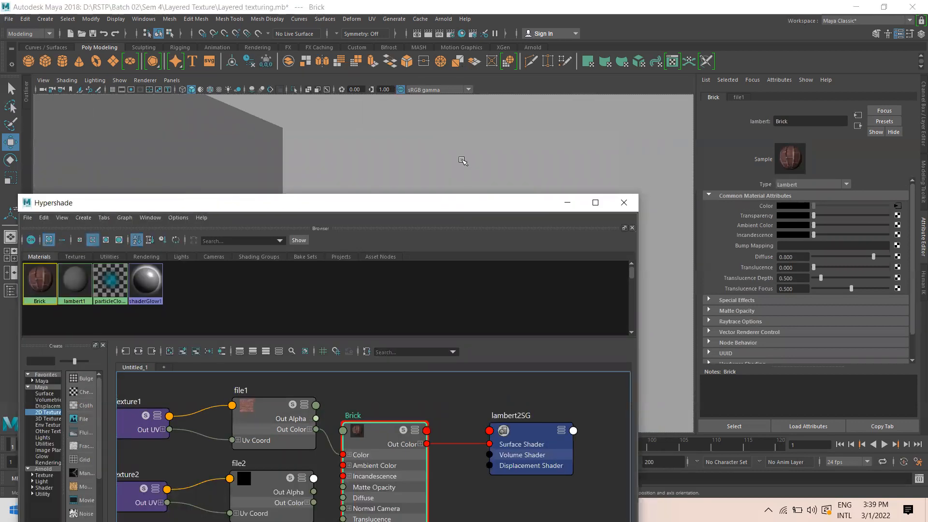
click(566, 90)
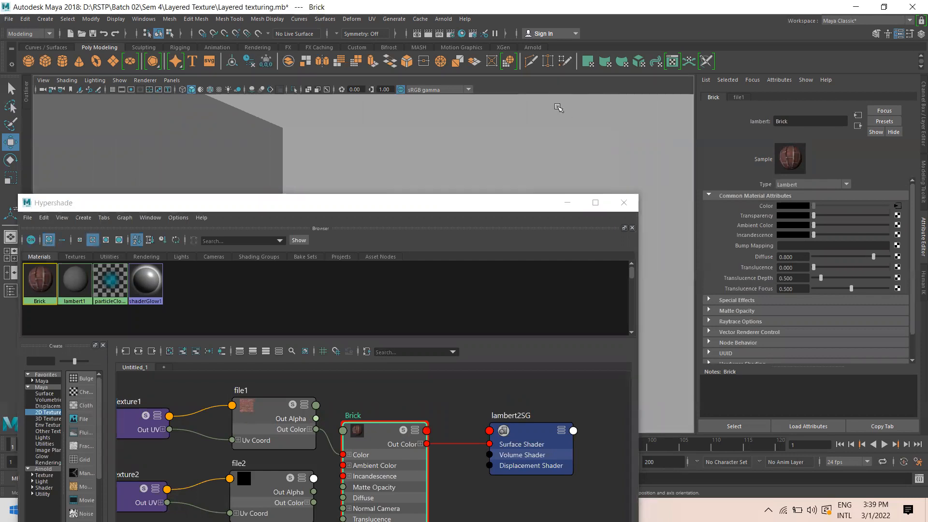
key(6)
Move and shorten the Hypershade window and orbit to view the textured wall
click(403, 209)
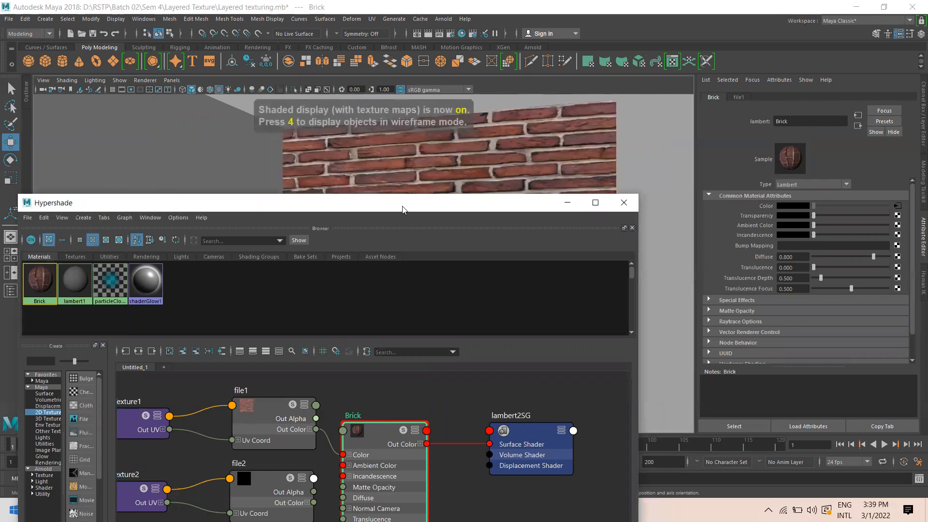
drag(404, 209, 467, 170)
drag(386, 153, 354, 209)
alt+drag(468, 148, 410, 199)
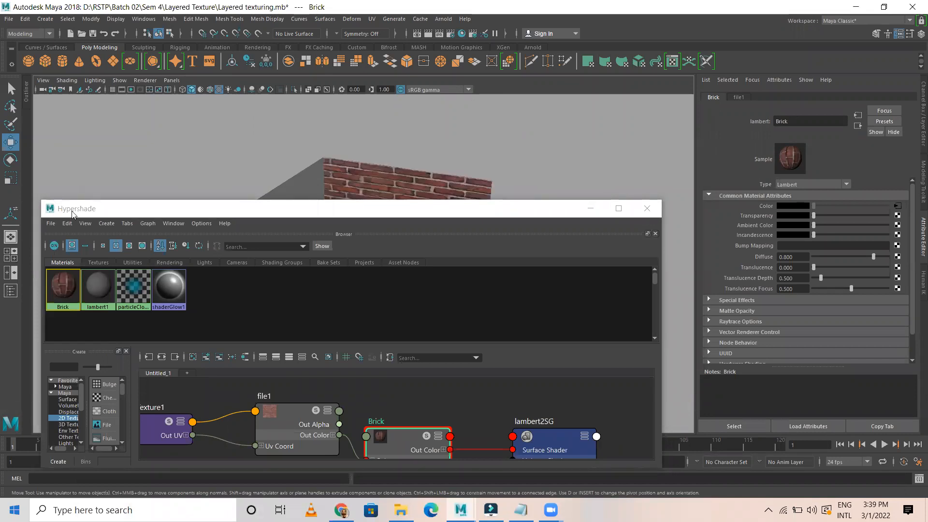
drag(73, 213, 106, 151)
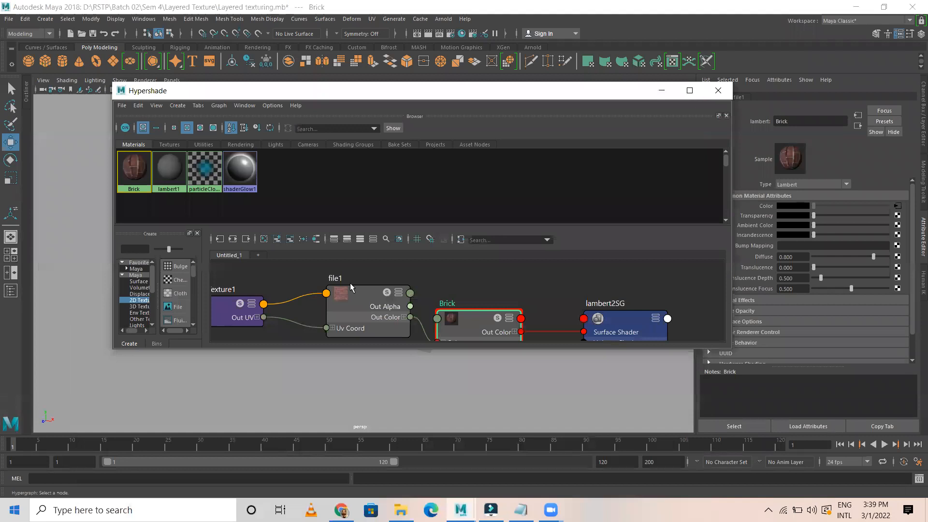
Narrow Hypershade, try small then medium swatches, and set Brick to show only connected attributes
drag(734, 189, 522, 189)
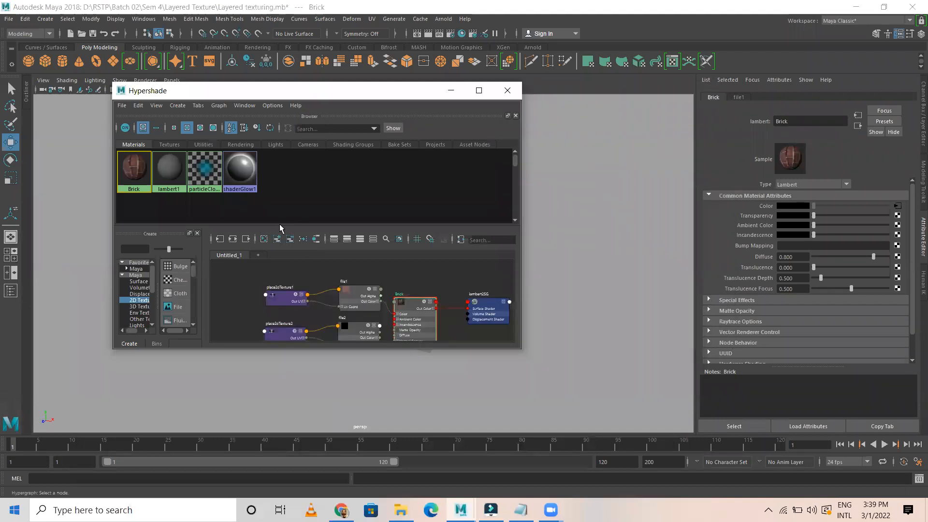
drag(282, 227, 265, 178)
click(174, 128)
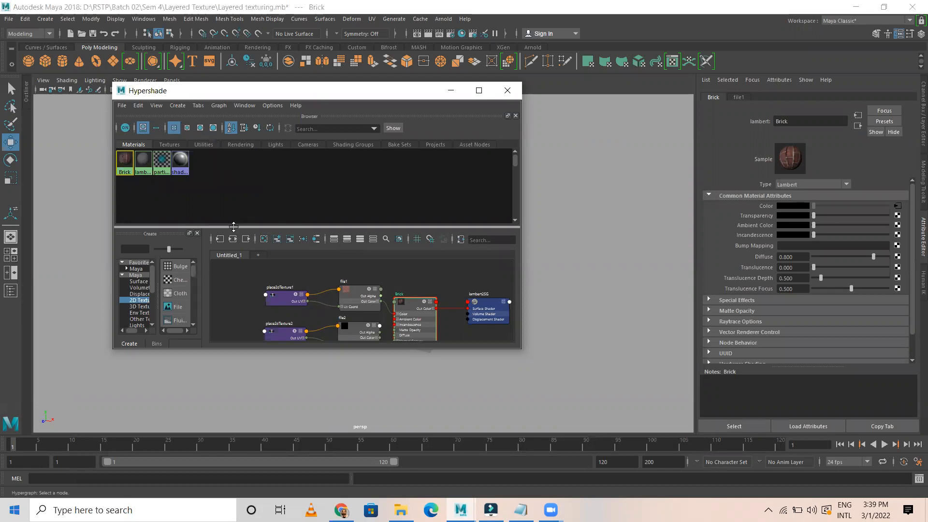
click(187, 128)
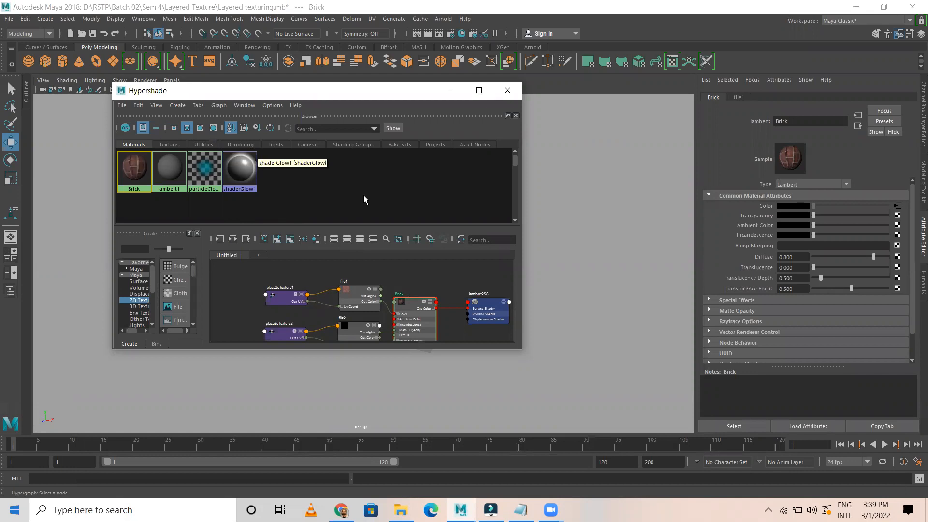
click(333, 241)
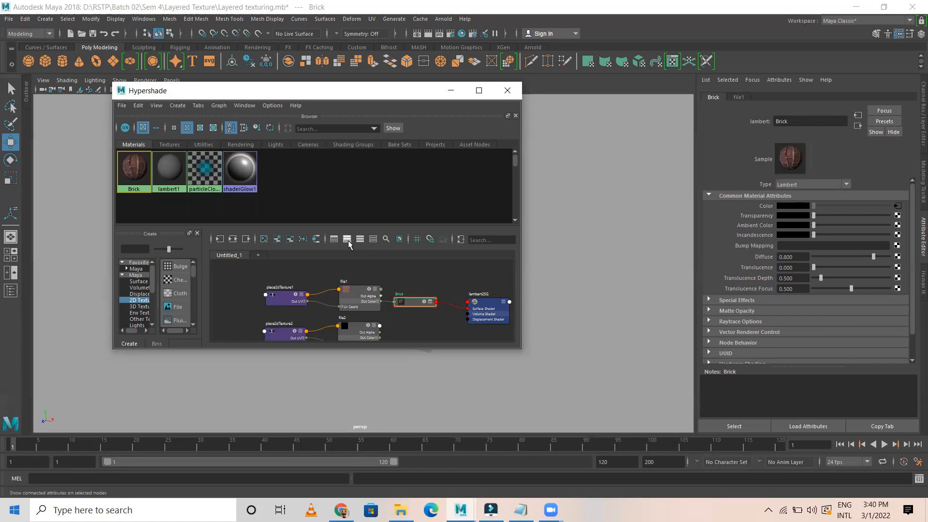
click(348, 242)
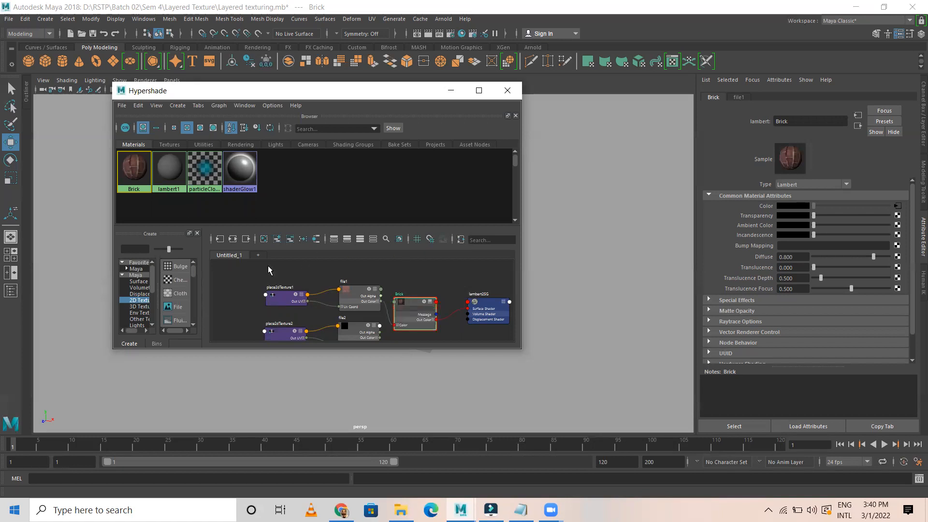
click(299, 265)
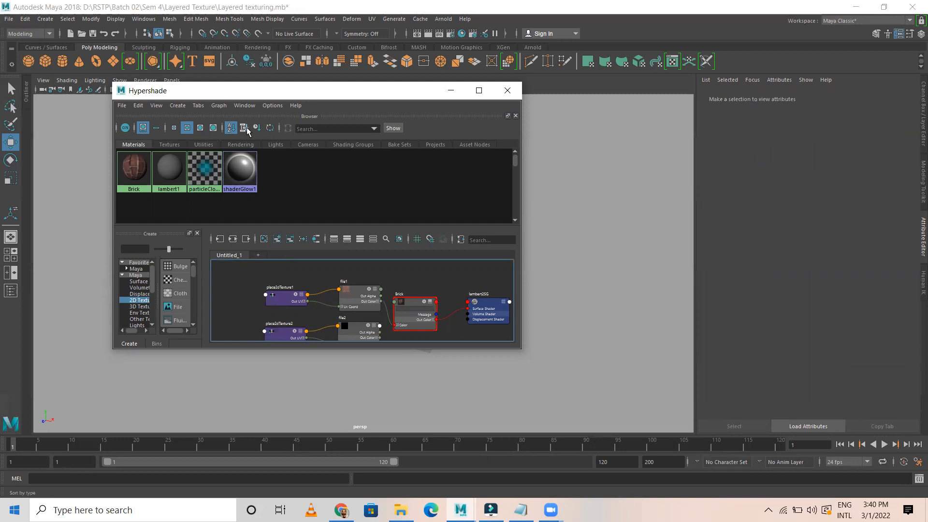
Toggle the materials between list and icon views, then close the material browser
click(154, 129)
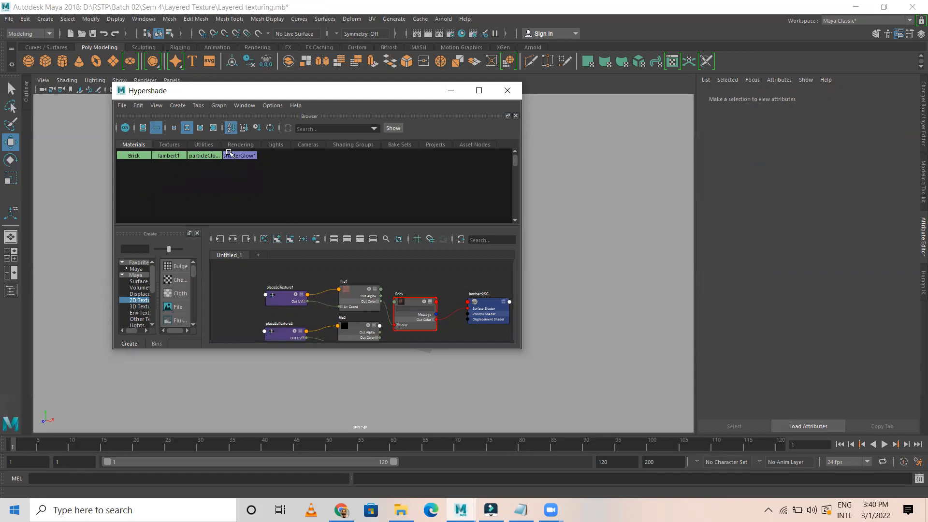
click(143, 128)
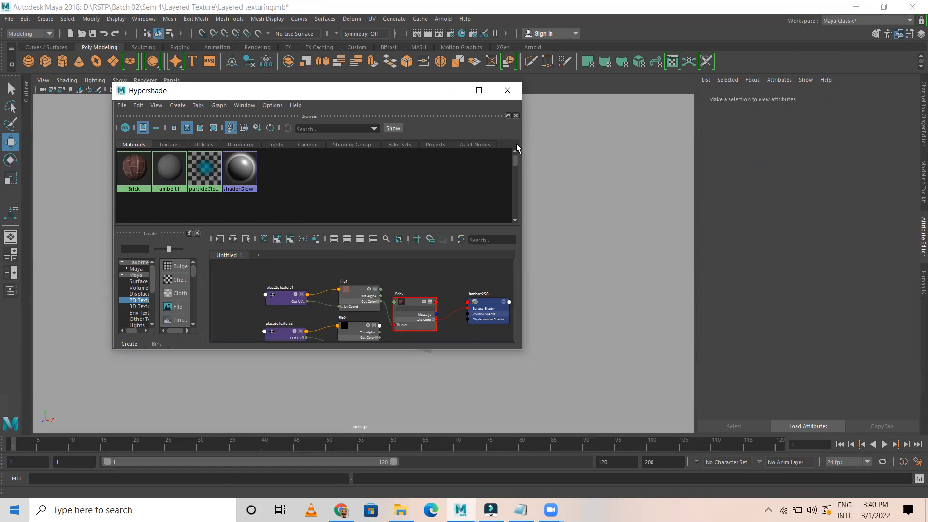
click(516, 115)
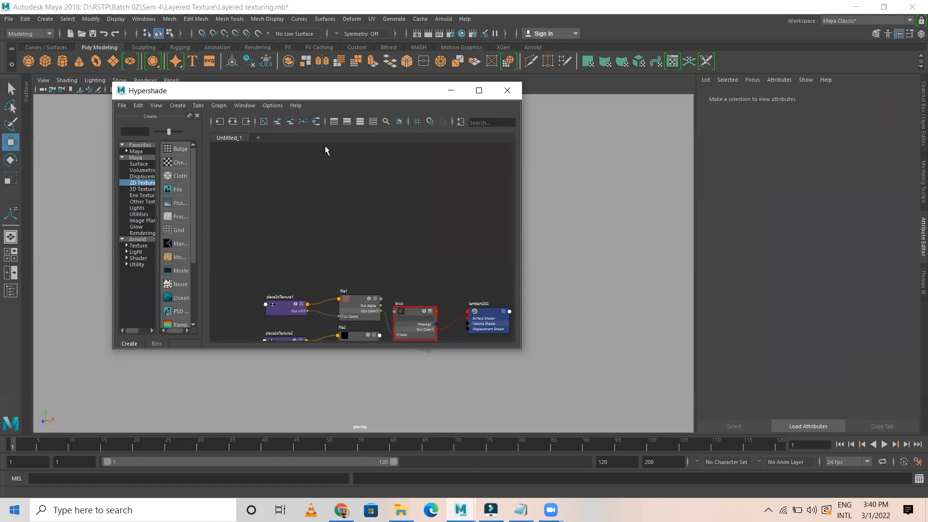
Pan and zoom the node graph around Brick and move Hypershade down-left
alt+middle_drag(358, 236, 332, 129)
alt+right_drag(358, 212, 464, 245)
alt+middle_drag(445, 290, 444, 312)
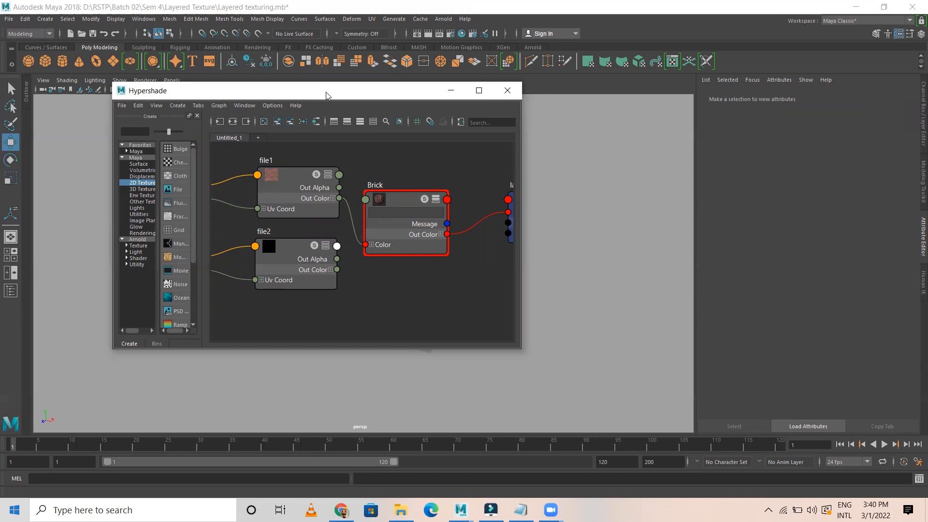
drag(326, 95, 109, 156)
Frame a close view of the brick wall and select file1 to show place2dTexture1
alt+drag(466, 280, 421, 300)
alt+right_drag(421, 300, 682, 352)
alt+drag(595, 279, 459, 255)
alt+middle_drag(459, 255, 512, 279)
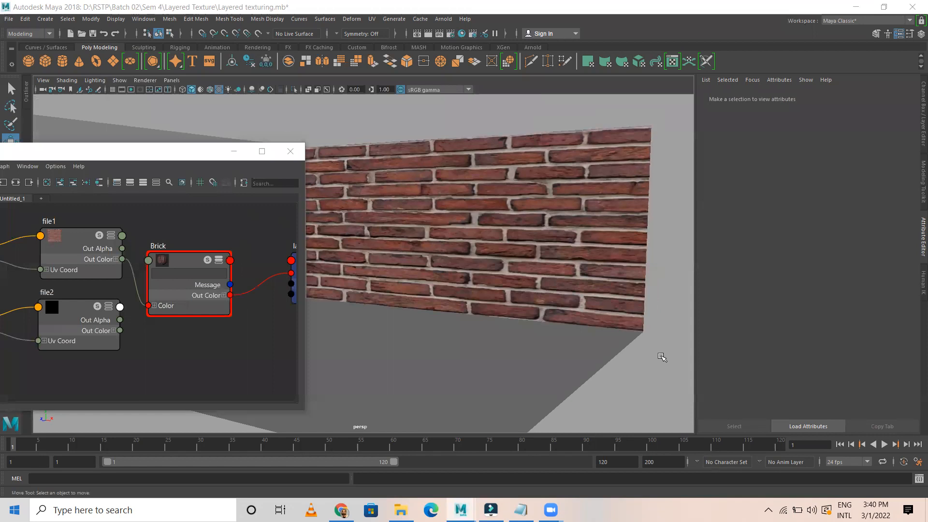
click(64, 239)
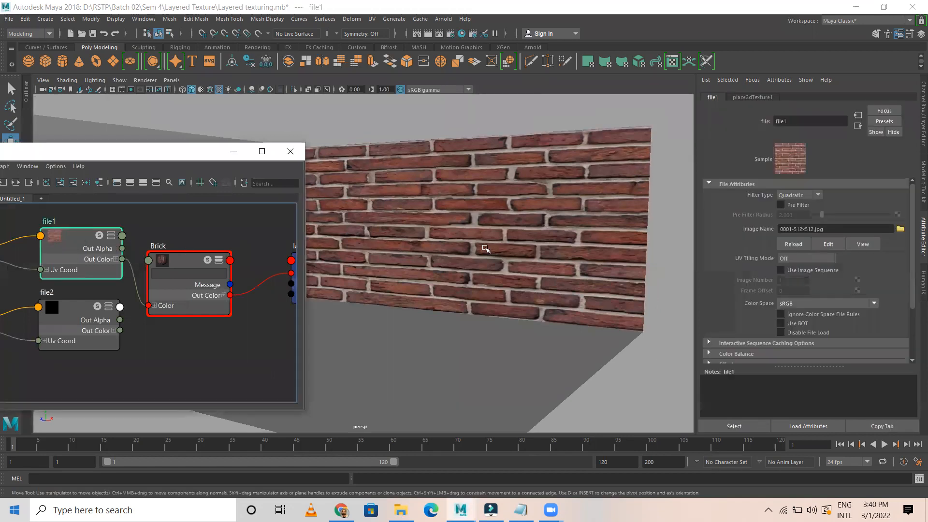
key(alt+Tab)
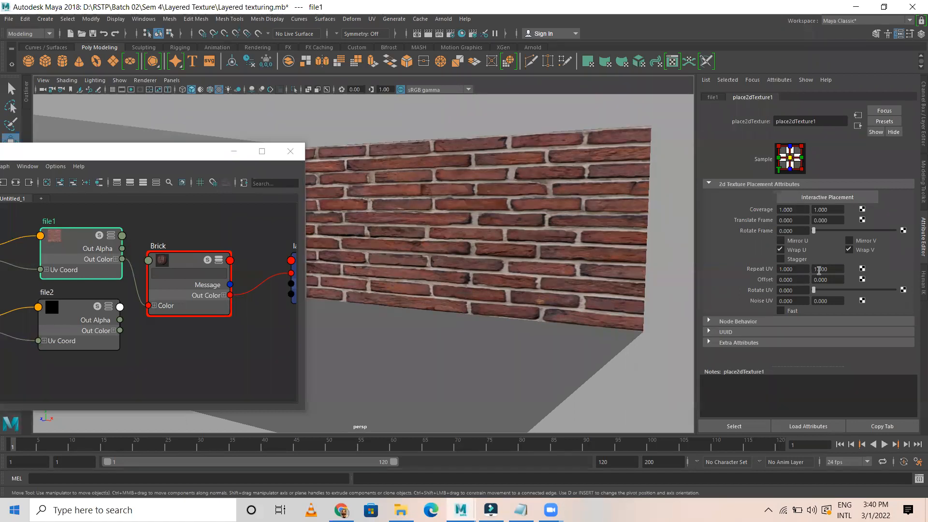
Set place2dTexture1's Repeat UV to 4 horizontally and 2 vertically
ctrl+drag(820, 271, 797, 267)
text(2)
key(Return)
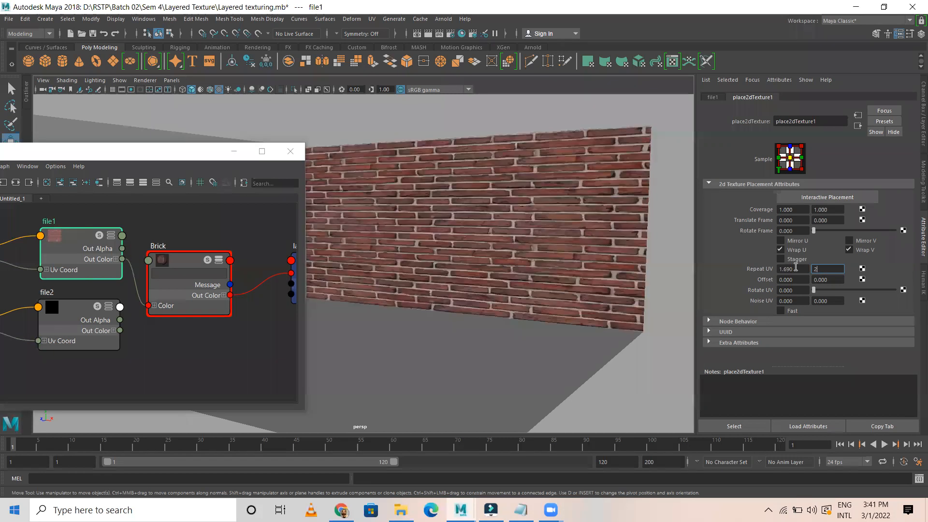
drag(801, 271, 697, 280)
text(3)
key(Return)
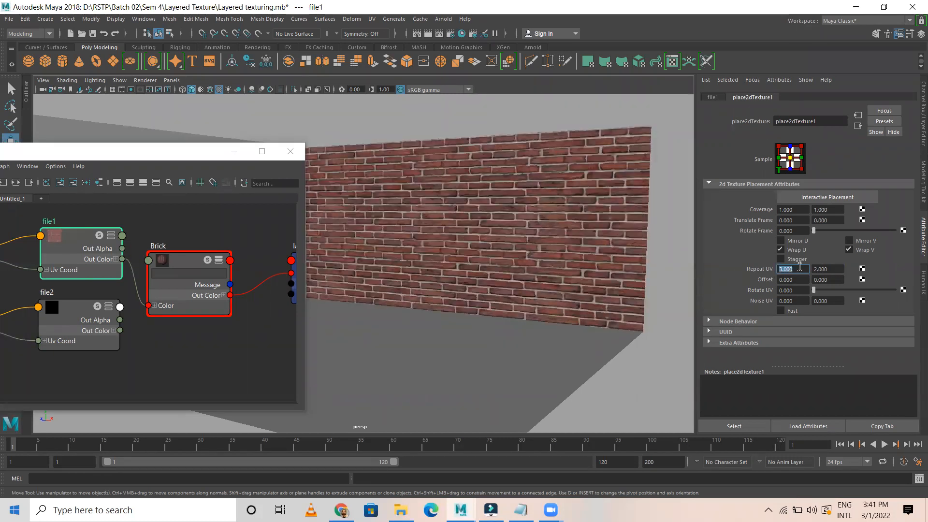
text(4)
key(Return)
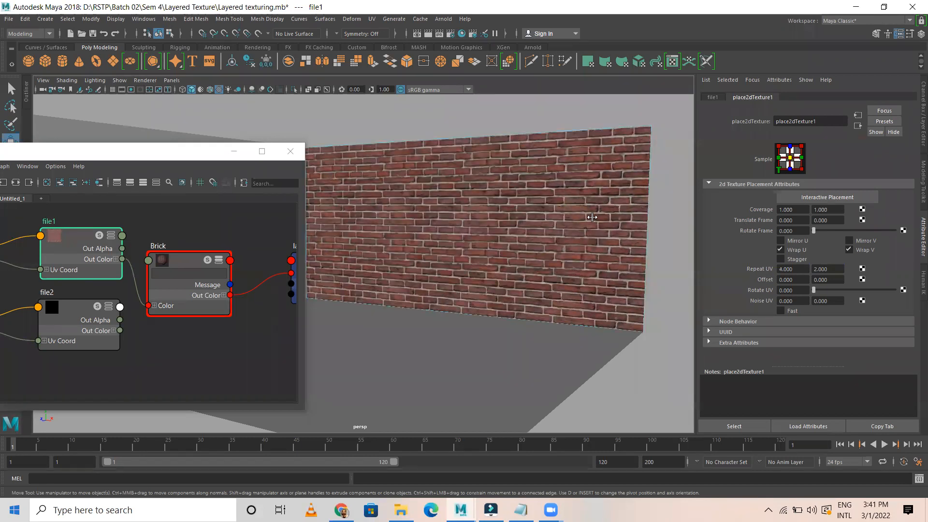
Inspect the wall, try a lower horizontal repeat, and settle back on 4
right_drag(592, 217, 635, 192)
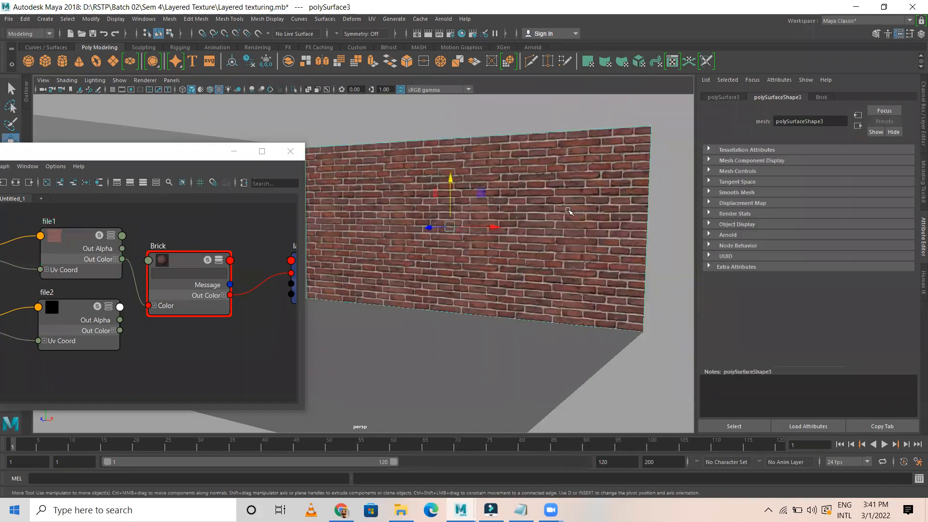
click(99, 237)
scroll(525, 228, up, 6)
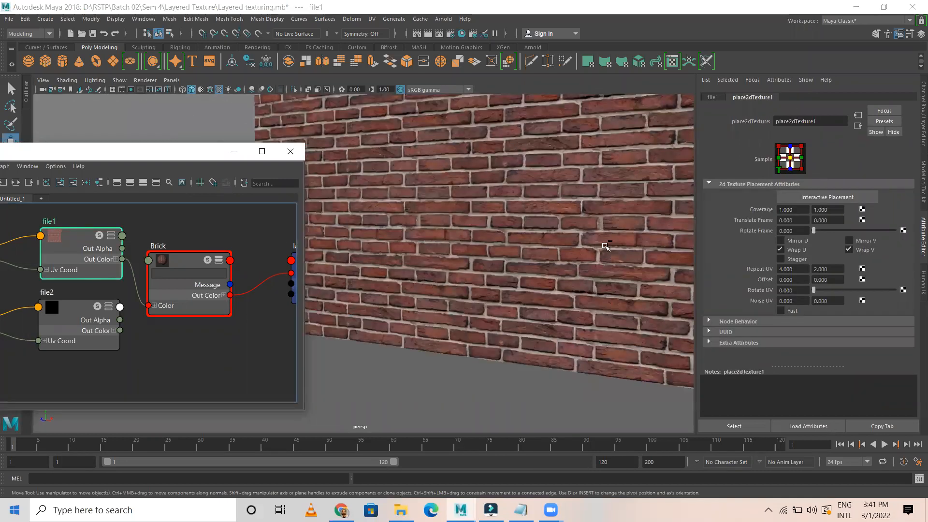
alt+middle_click(538, 248)
alt+middle_drag(526, 235, 607, 256)
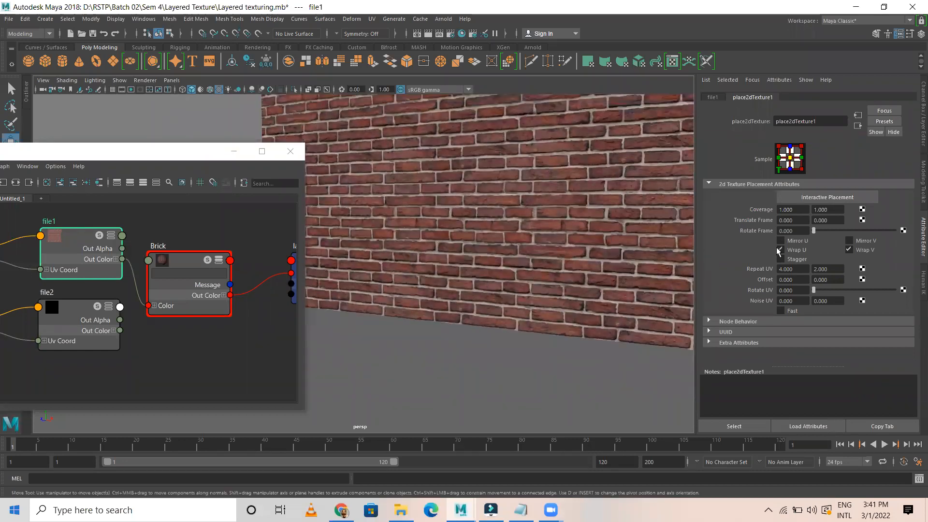
ctrl+drag(799, 272, 739, 266)
text(4)
key(Return)
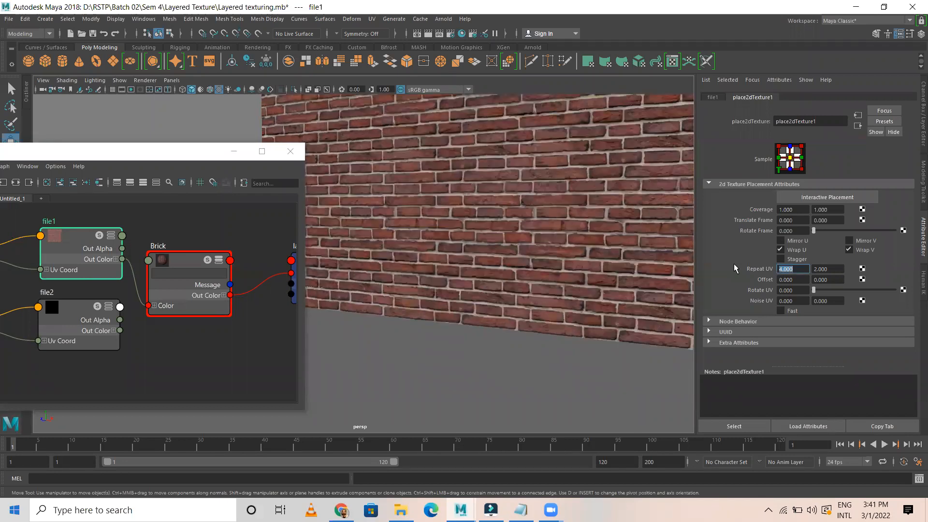
Orbit and zoom around the wall, then move Hypershade up and right
alt+drag(493, 213, 496, 216)
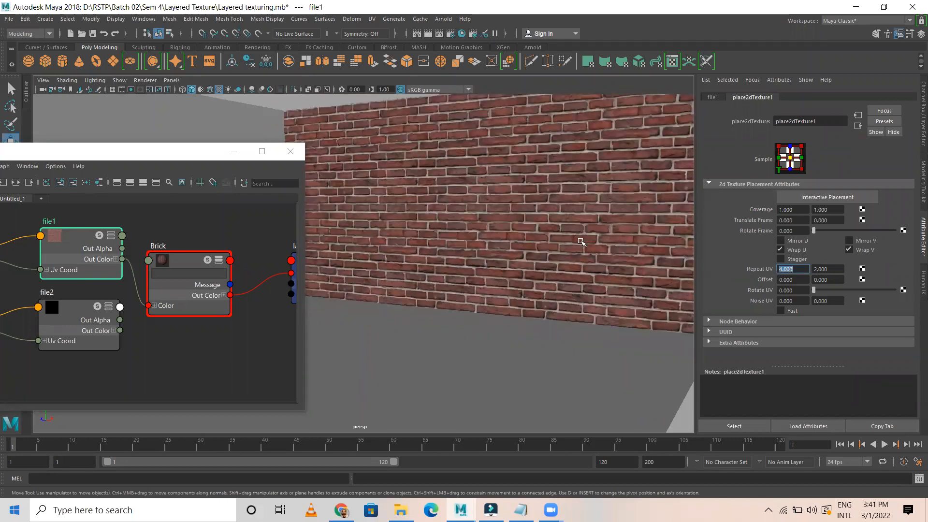
scroll(582, 241, down, 1)
scroll(562, 221, up, 1)
click(135, 155)
drag(136, 157, 252, 146)
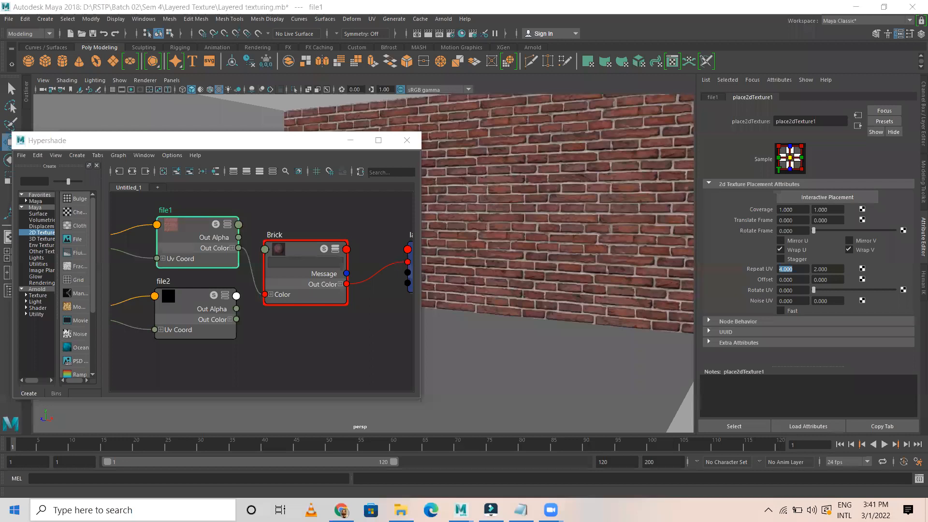
Launch Photoshop CC 2015, then clear the Hypershade selection and widen the node-creation list
click(119, 510)
text(ph)
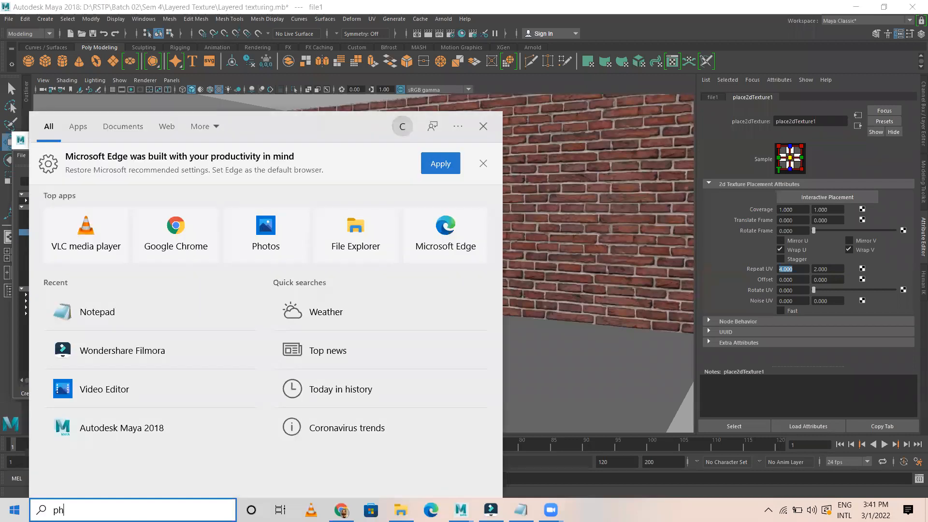
text(o)
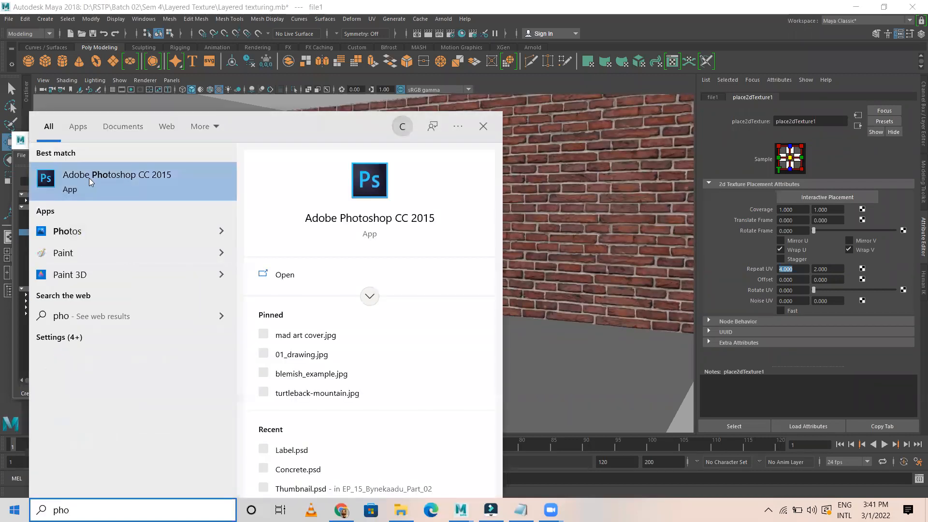
click(90, 178)
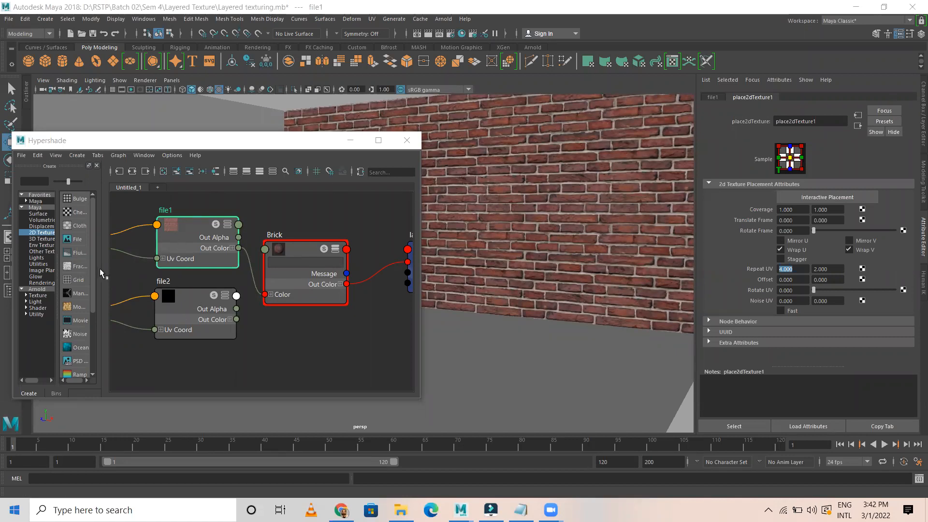
click(126, 280)
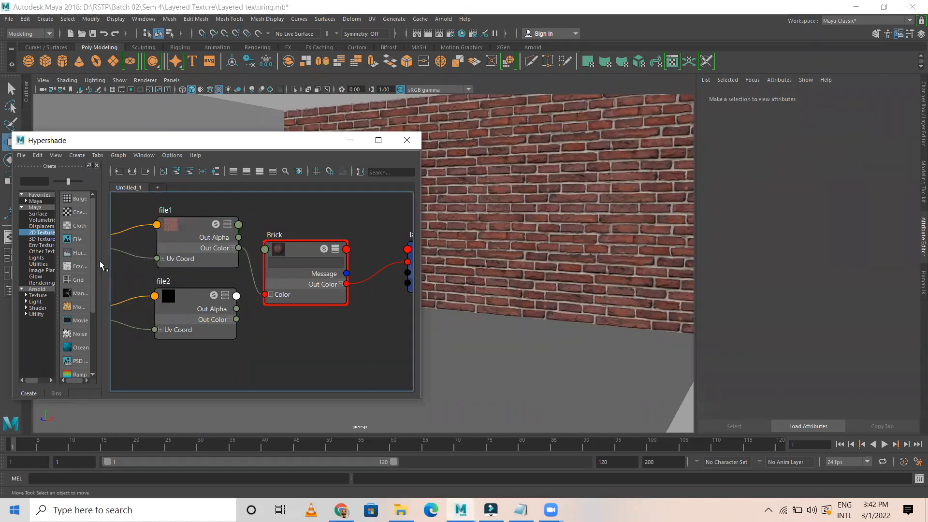
drag(195, 226, 207, 226)
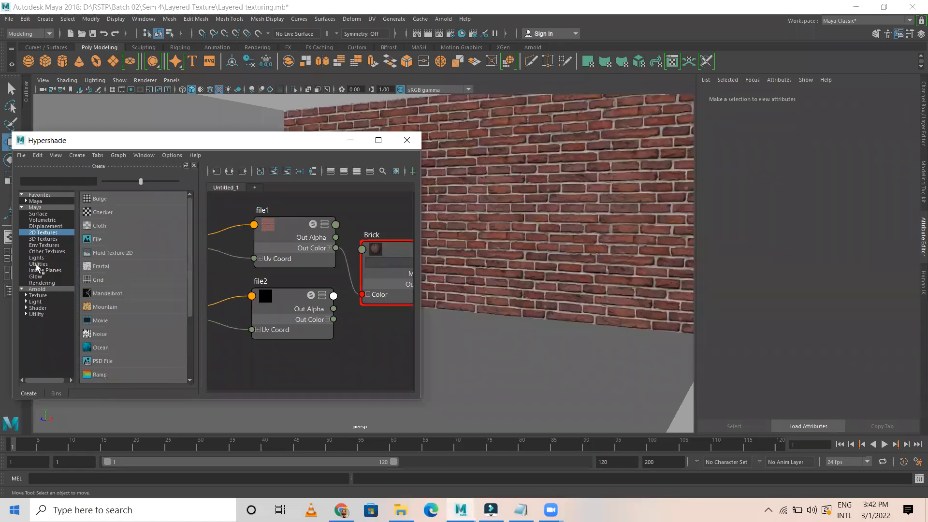
Add a stray Distance Between utility node from Utilities, then delete it
click(43, 265)
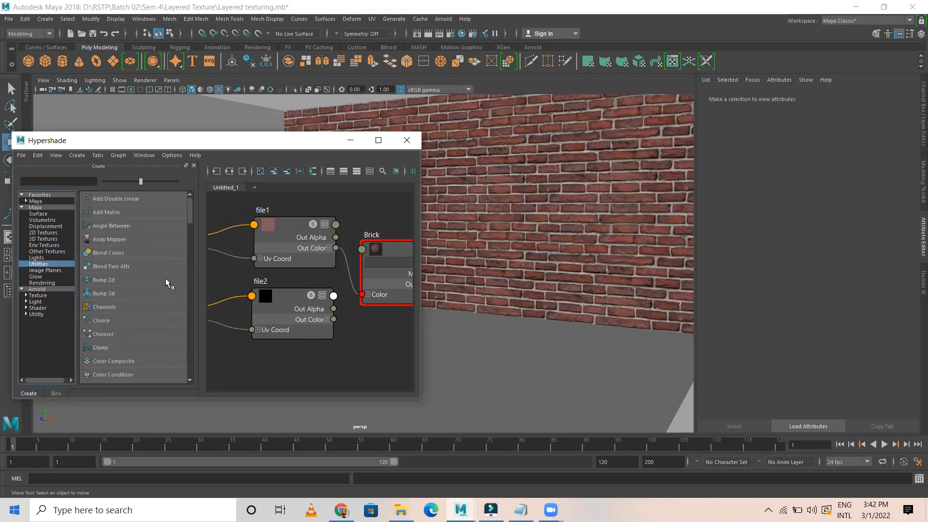
scroll(165, 277, down, 2)
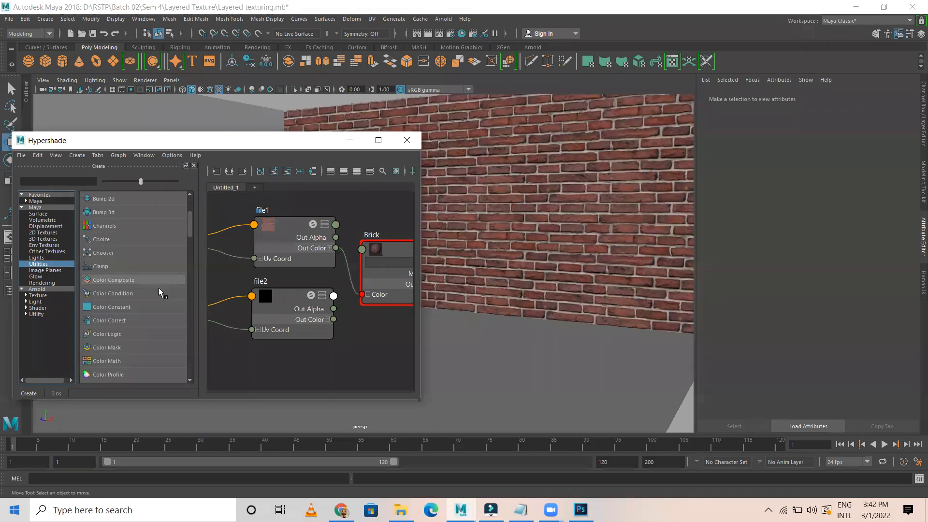
scroll(157, 303, down, 2)
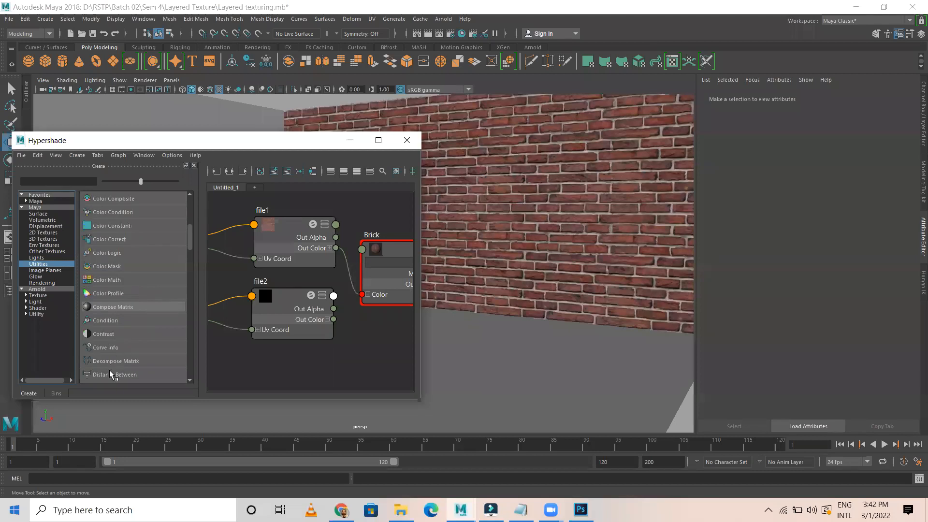
scroll(111, 373, down, 1)
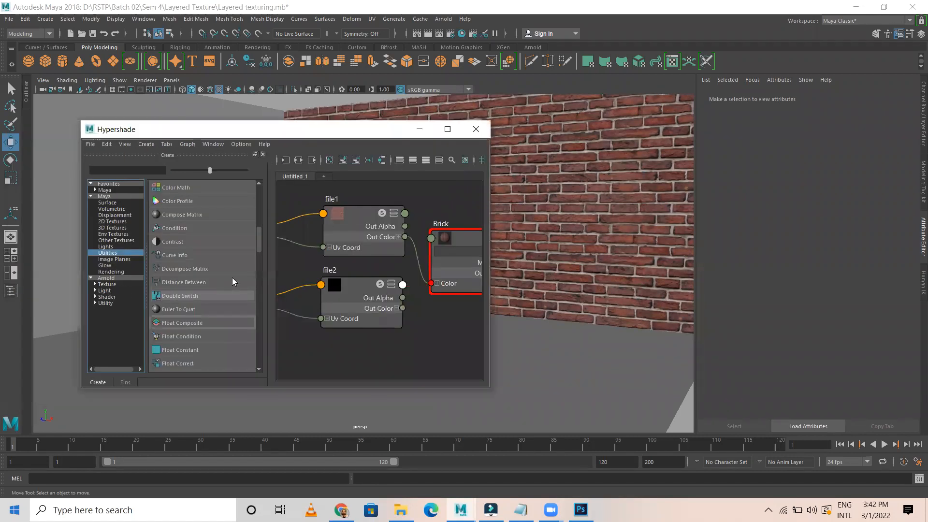
click(208, 242)
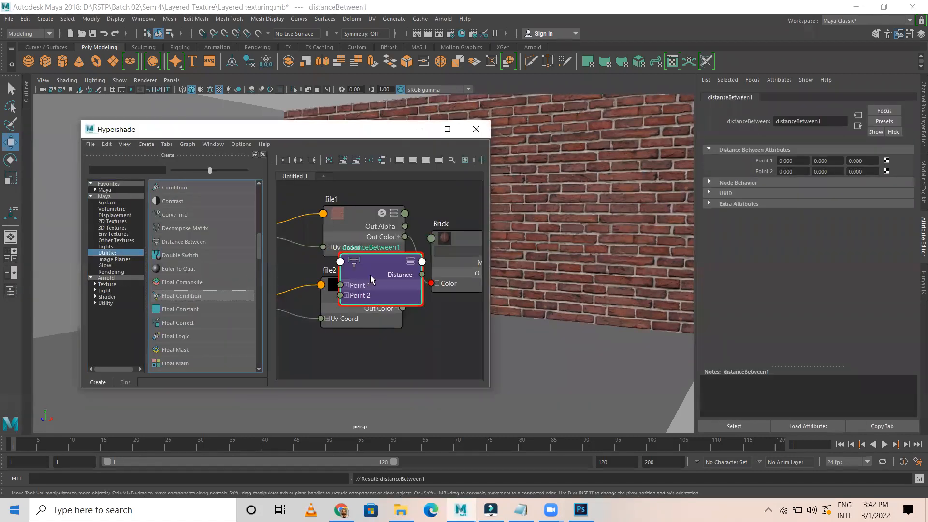
drag(377, 264, 405, 347)
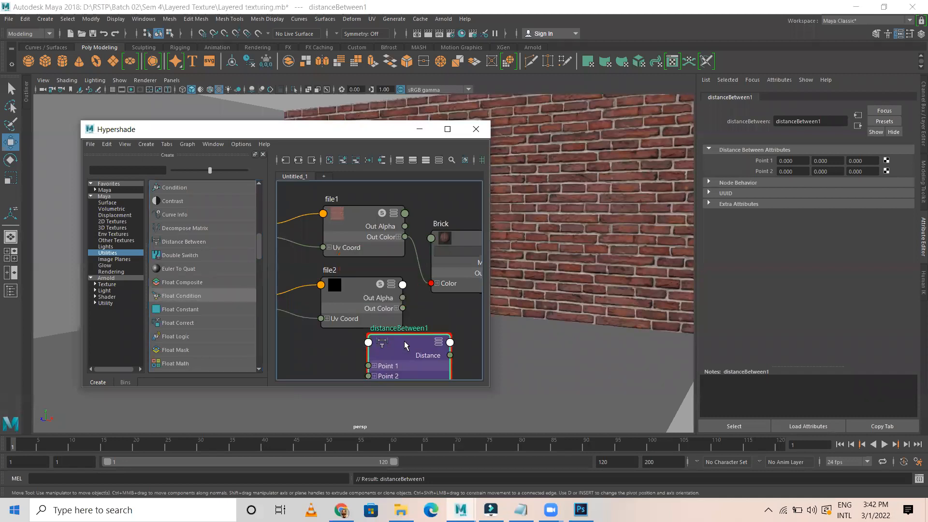
key(Delete)
Create a Luminance utility node and place luminance1 below file2
scroll(197, 300, down, 1)
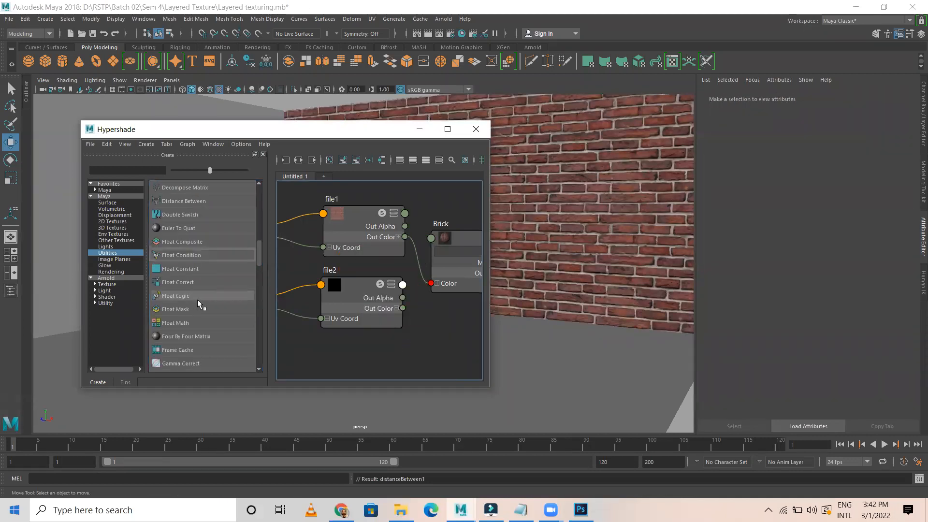
scroll(198, 305, down, 1)
scroll(215, 360, down, 1)
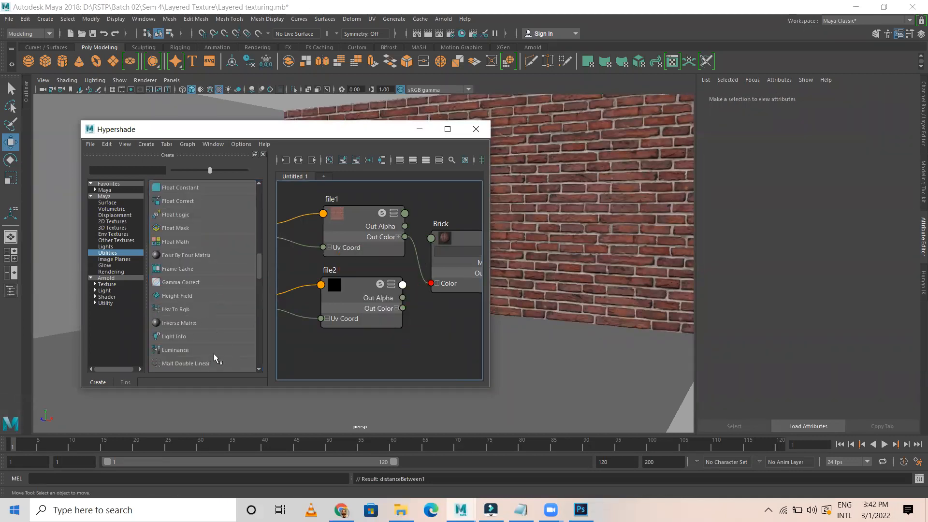
click(179, 350)
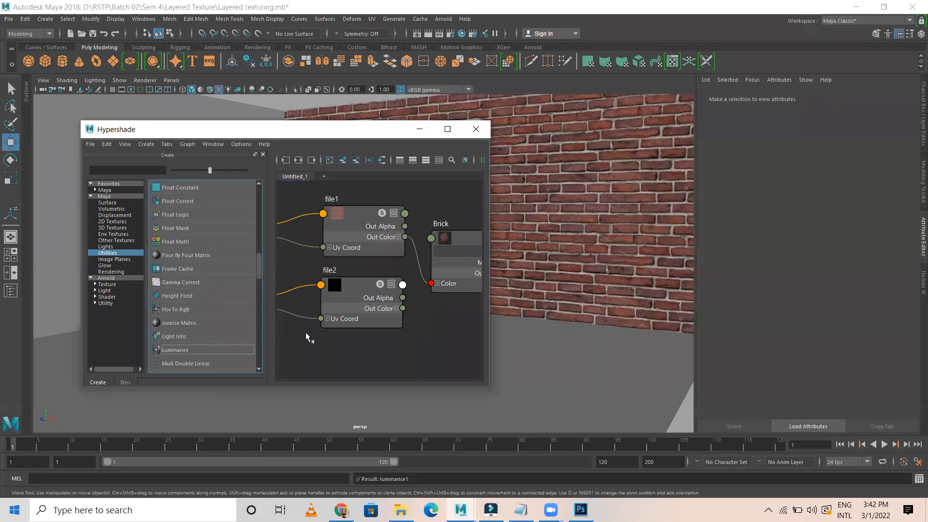
drag(368, 268, 432, 345)
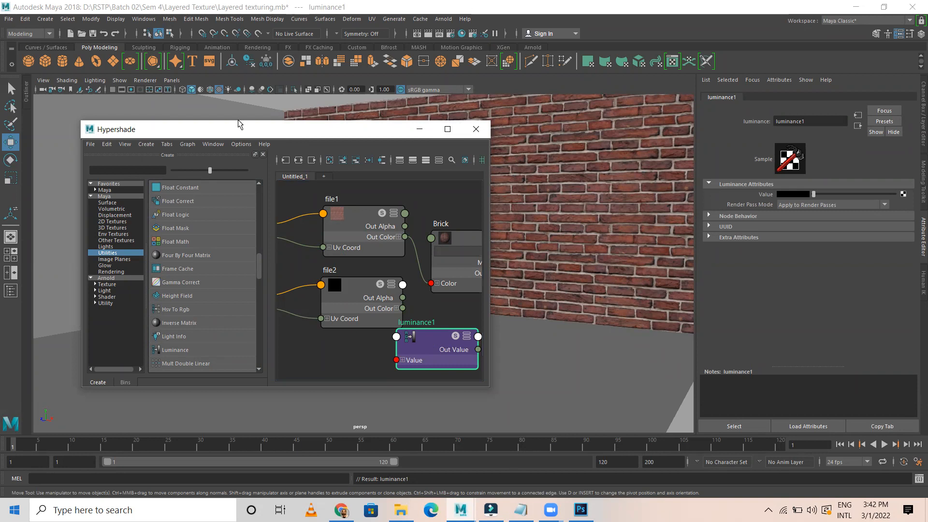
Move Hypershade, position luminance1 under file2, and show file2's file attributes
drag(268, 131, 207, 106)
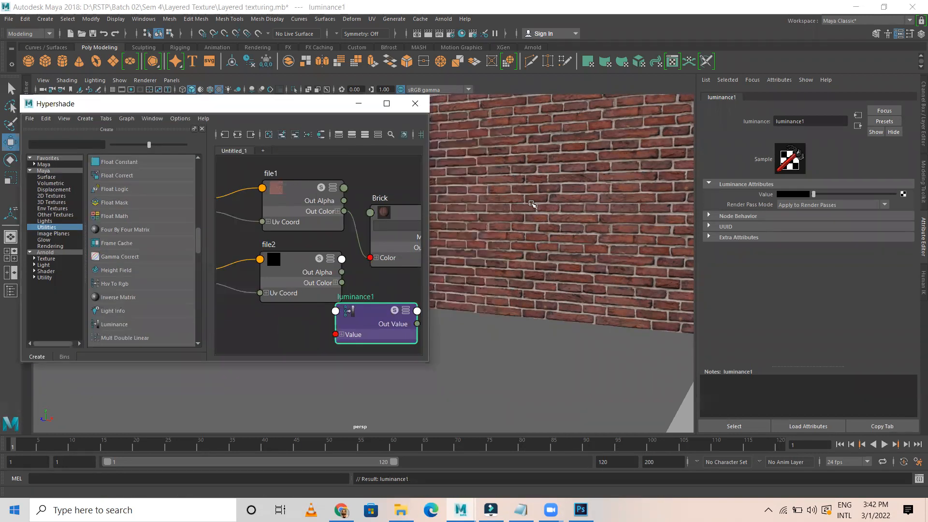
drag(372, 318, 305, 331)
click(292, 260)
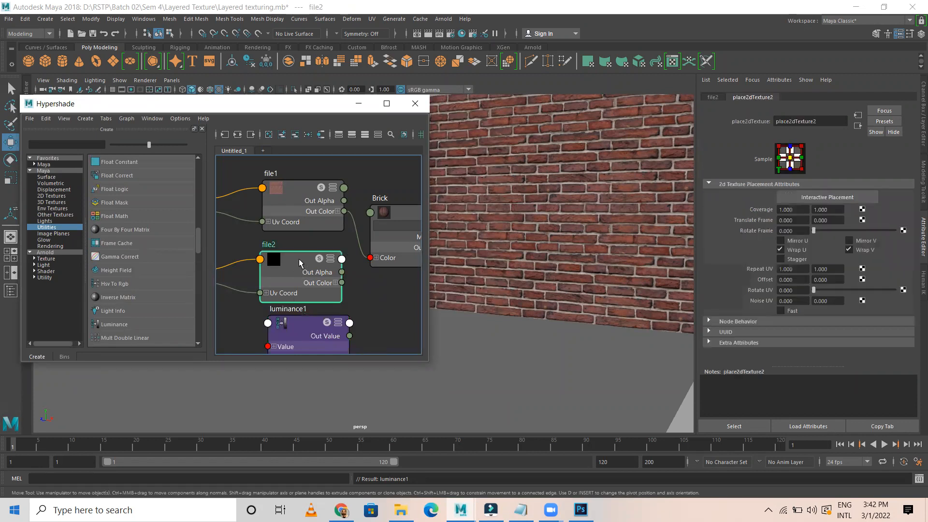
click(713, 98)
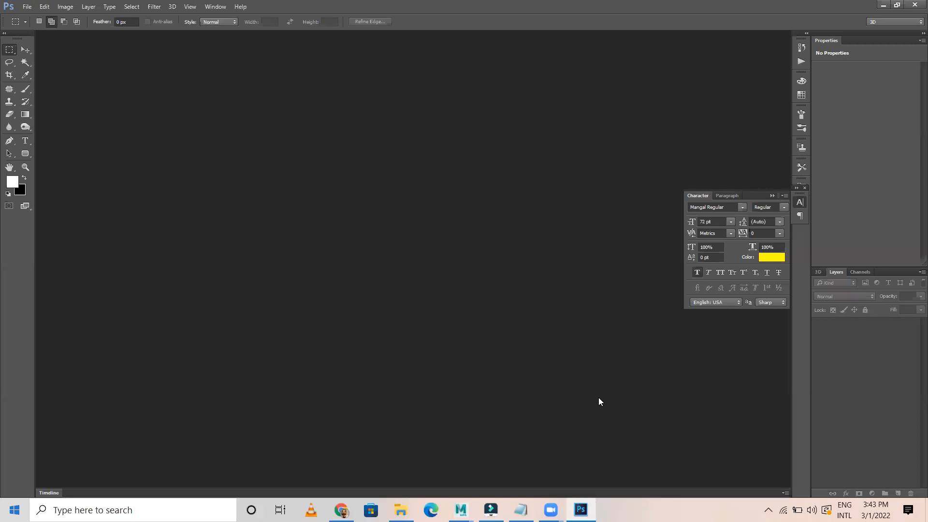
Load the brick image 0001-512x512.jpg into file2, then select file1
mouse_move(461, 510)
click(492, 462)
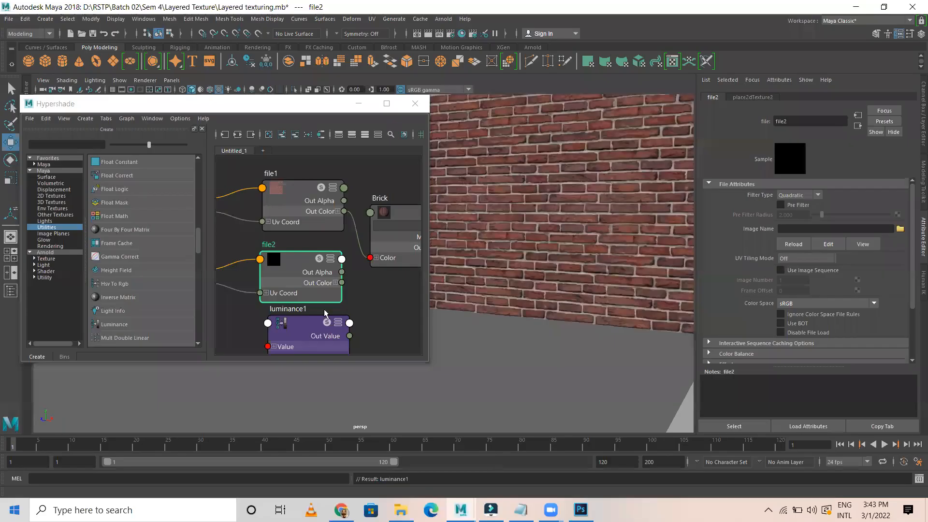
click(901, 229)
click(154, 175)
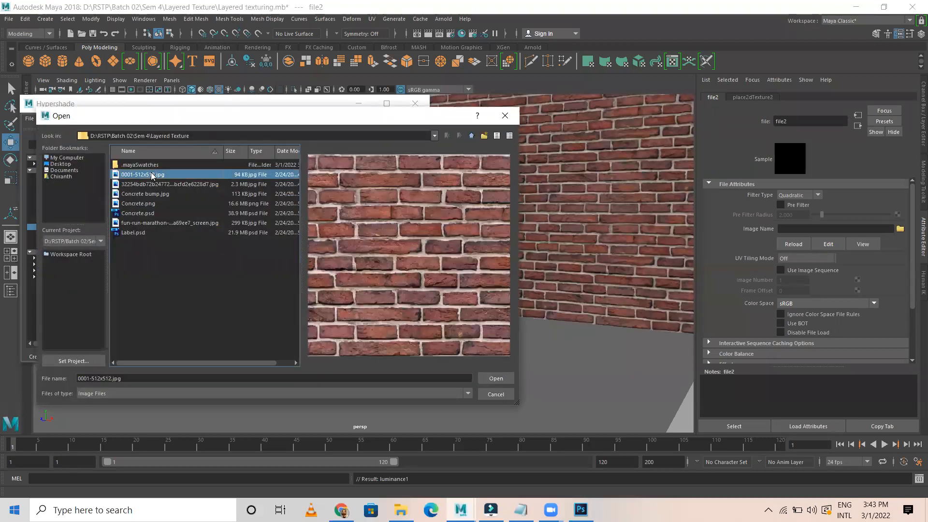
click(495, 379)
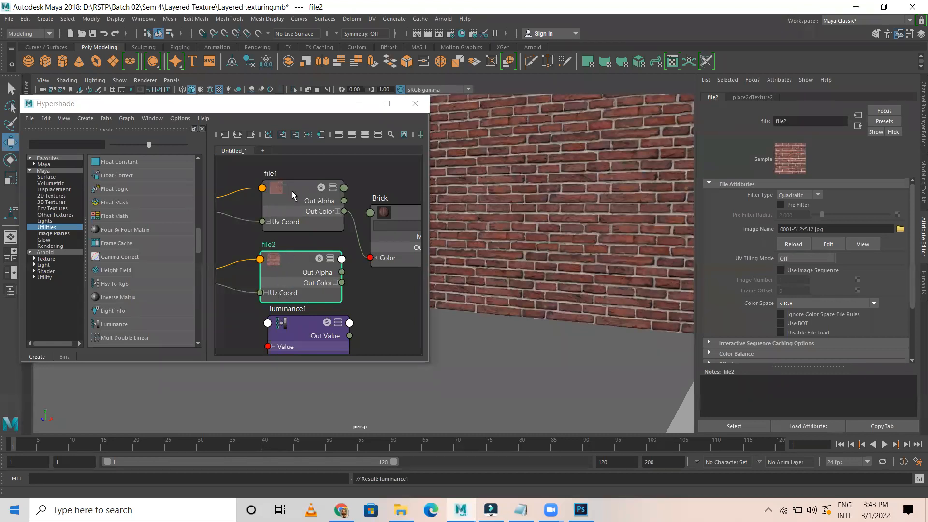
click(319, 191)
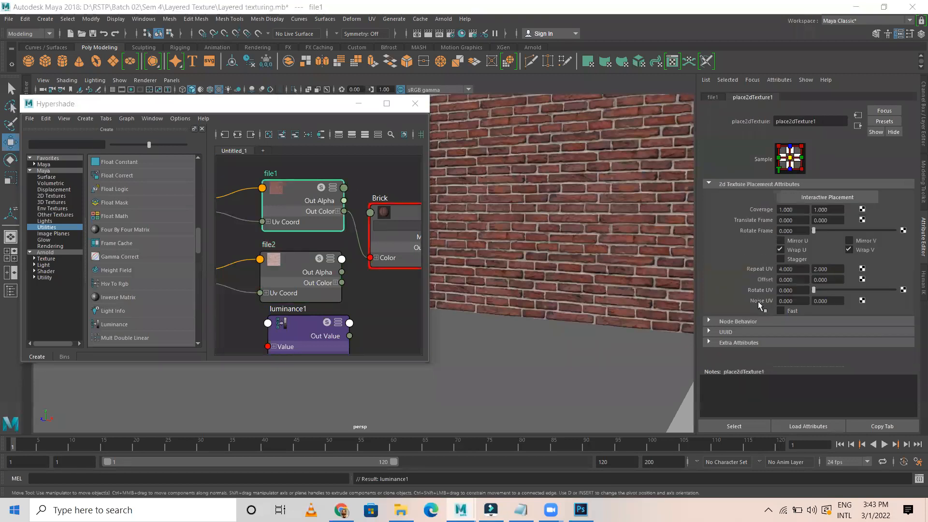
Set file2's place2dTexture2 Repeat UV to 4 and 2
click(329, 266)
click(798, 270)
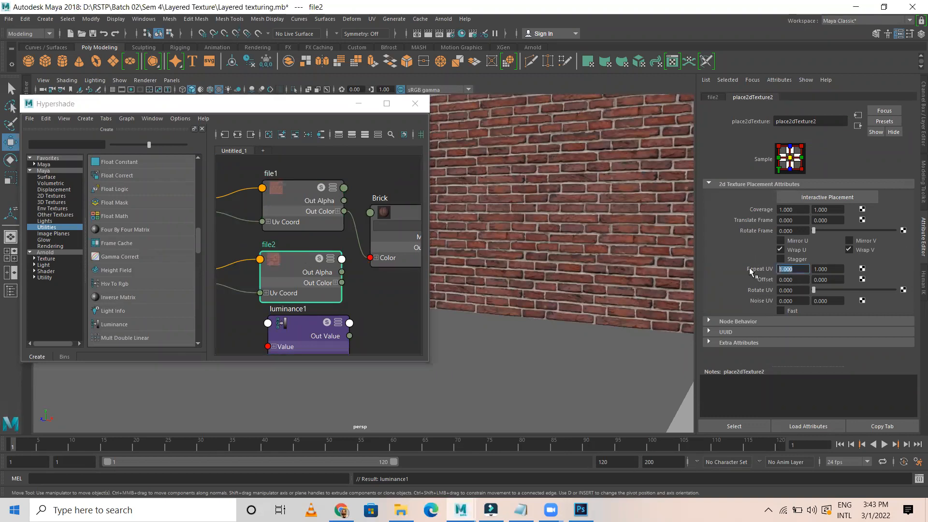
text(4)
click(837, 268)
text(2)
key(Return)
Select luminance1, bring Maya back to the front, and frame luminance1 in the graph
click(308, 327)
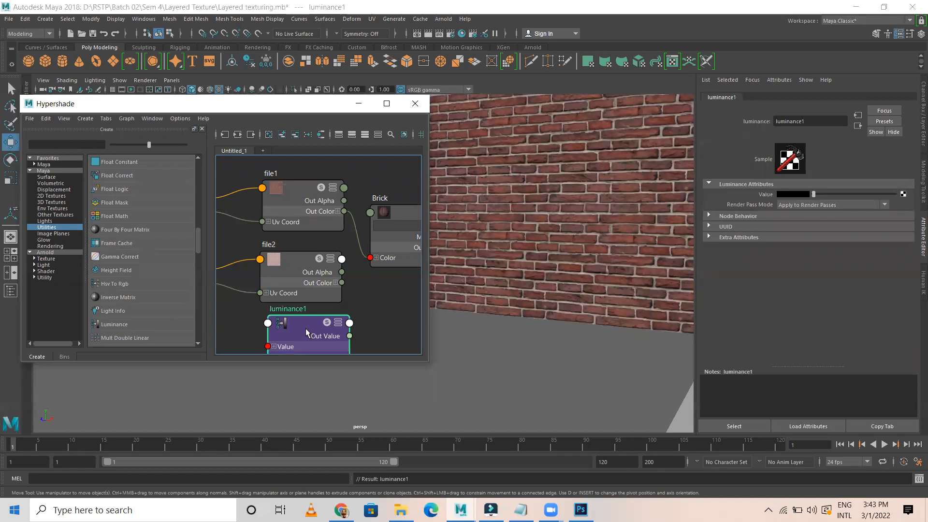
scroll(293, 323, up, 3)
key(alt+Tab)
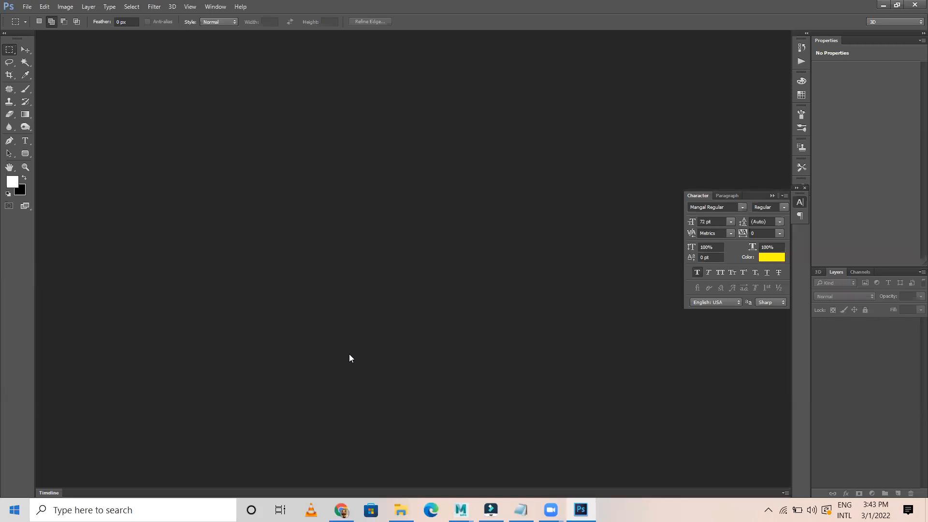
click(460, 510)
click(500, 425)
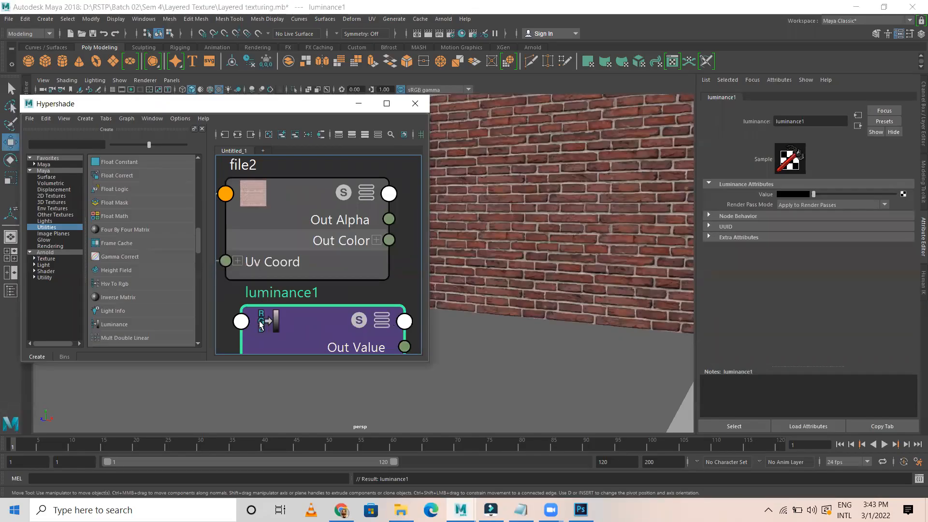
scroll(308, 328, down, 2)
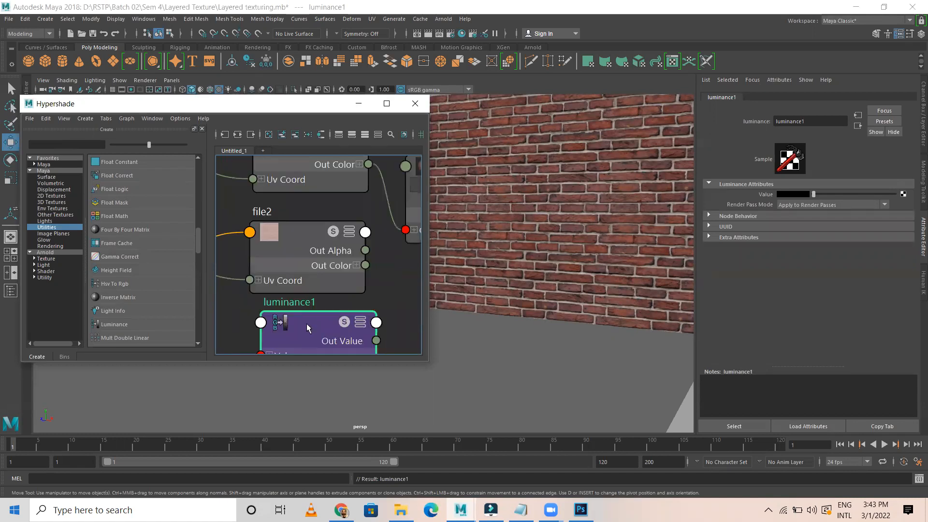
middle_drag(391, 289, 384, 199)
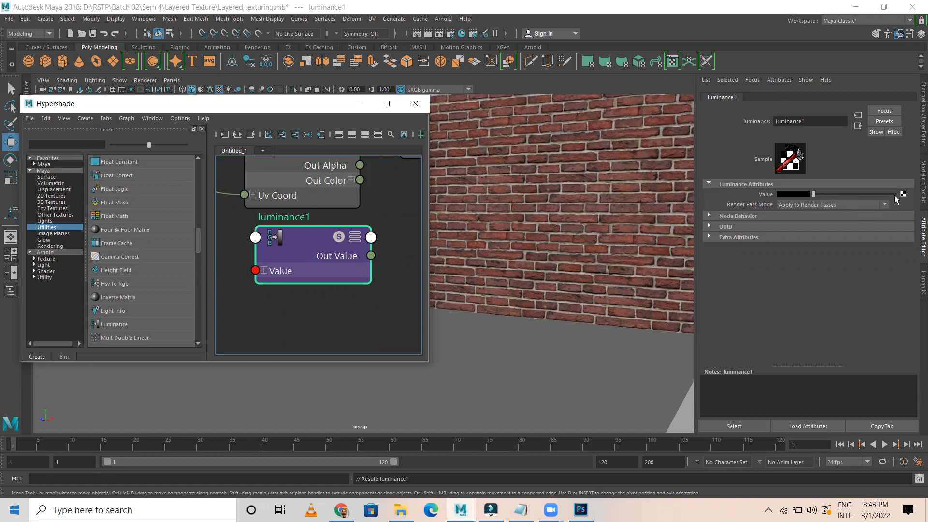
scroll(276, 232, down, 2)
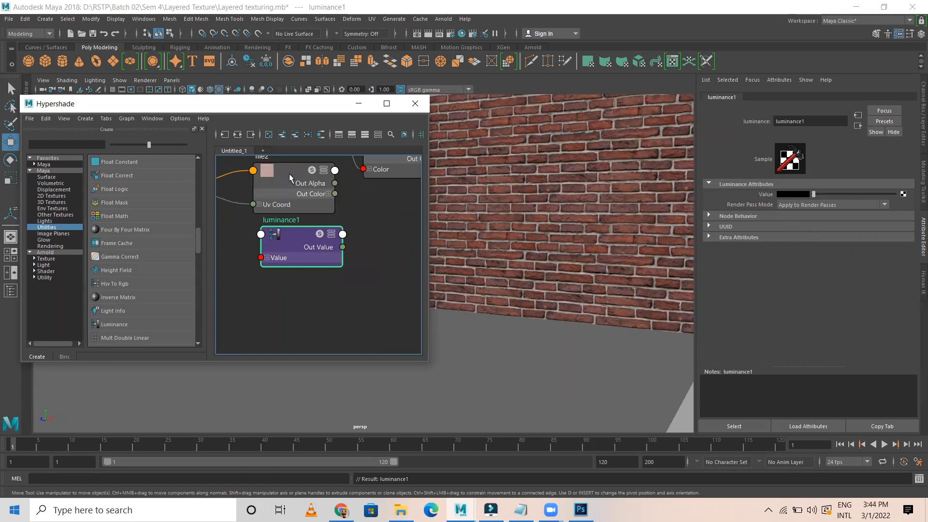
scroll(289, 194, up, 2)
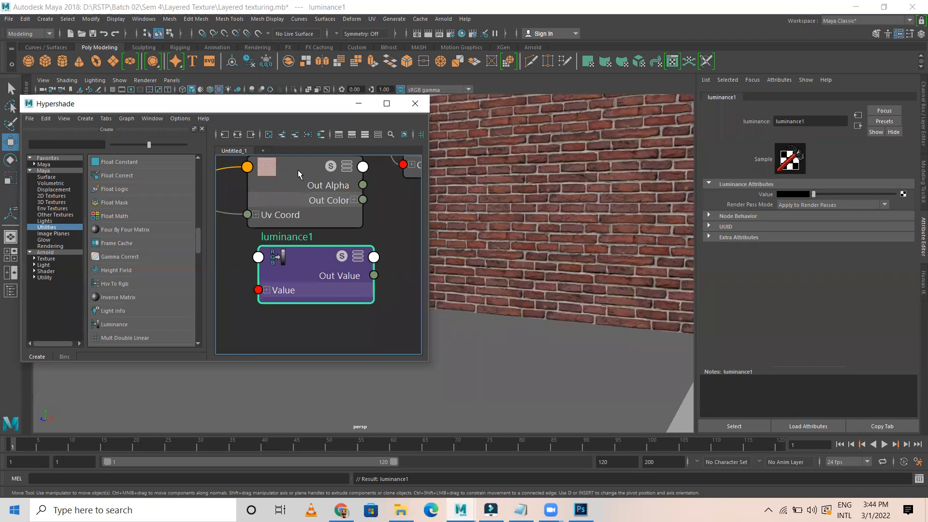
Connect file2's Out Color to luminance1's Value and move luminance1 to reveal the link
middle_drag(763, 194, 763, 194)
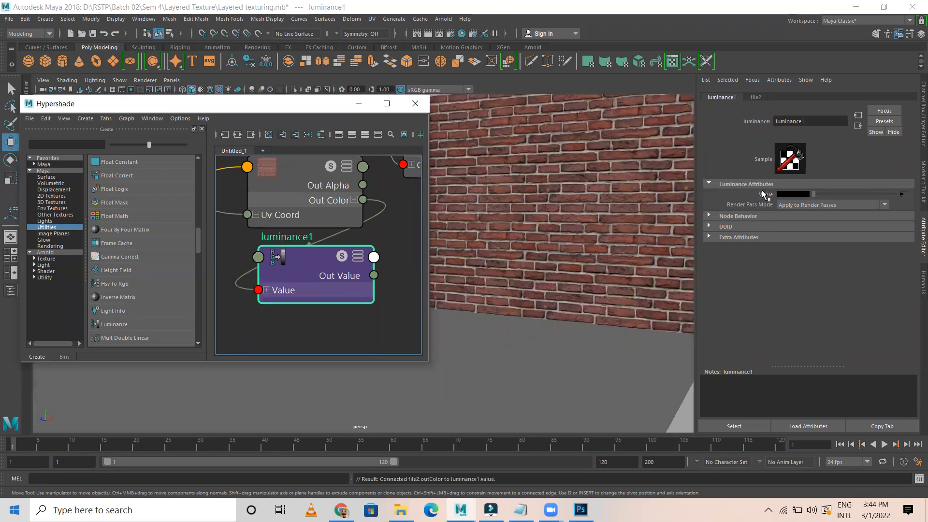
drag(335, 268, 429, 248)
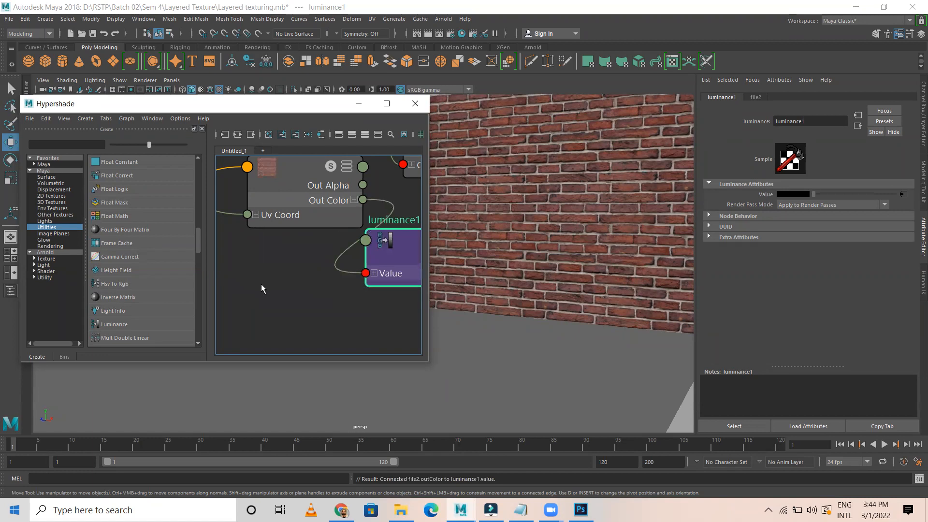
scroll(261, 286, down, 2)
alt+middle_drag(262, 284, 207, 311)
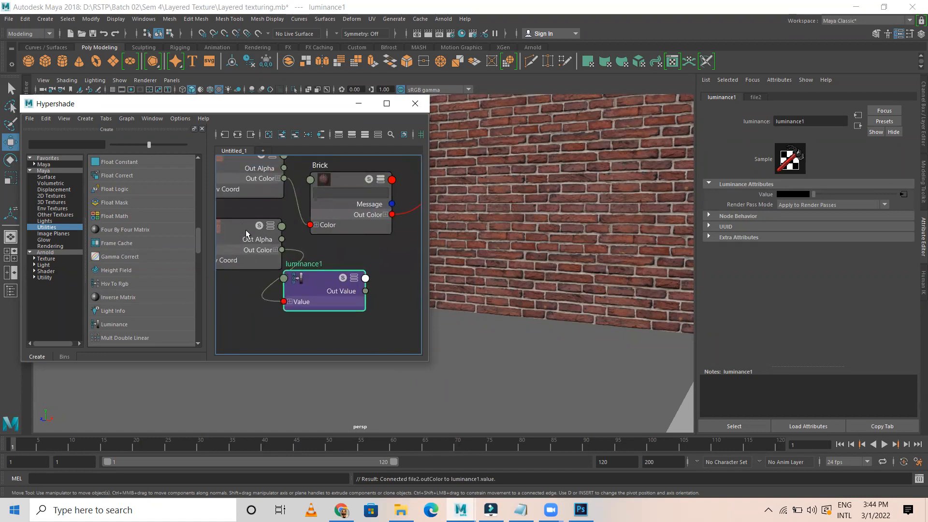
scroll(257, 236, down, 2)
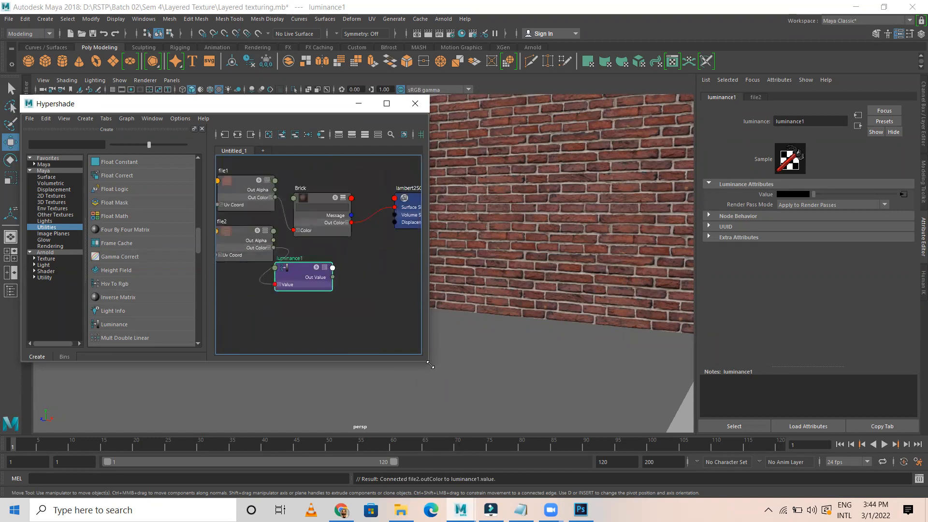
scroll(322, 310, up, 3)
Enlarge the shading network view and arrange luminance1 right next to file2
alt+middle_drag(308, 303, 516, 421)
scroll(229, 295, down, 1)
scroll(252, 291, down, 2)
alt+middle_drag(289, 316, 355, 302)
drag(416, 287, 451, 263)
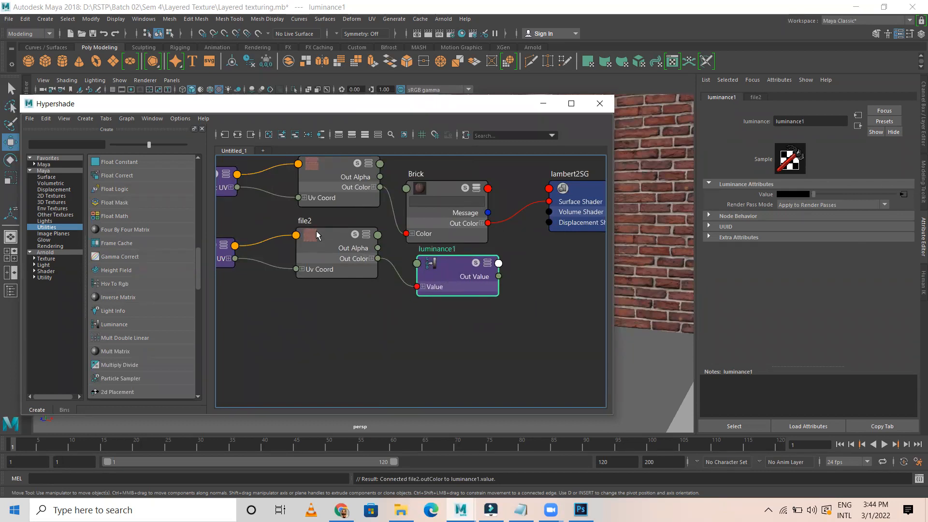
drag(319, 245, 287, 271)
drag(454, 269, 396, 292)
Make luminance1 the Brick material's bump map, creating bump2d1, then tidy the graph and window
click(449, 187)
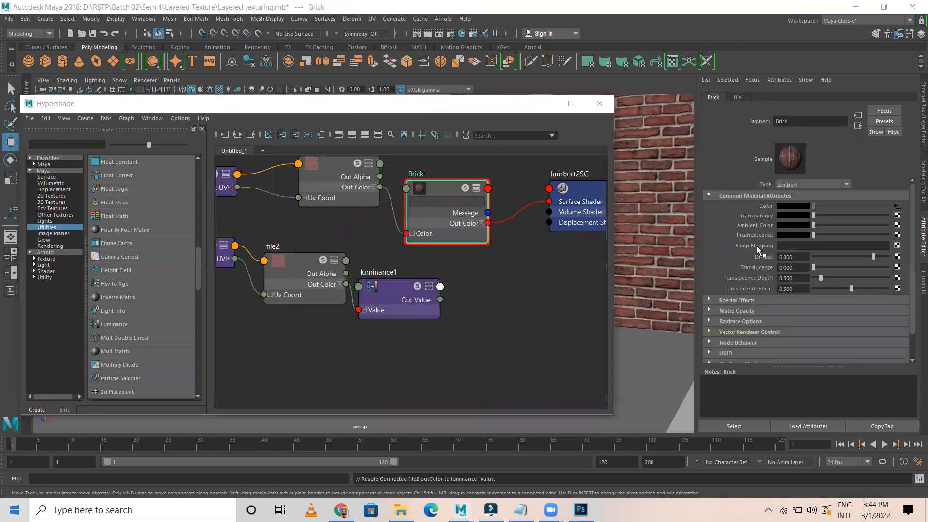
middle_drag(390, 294, 753, 242)
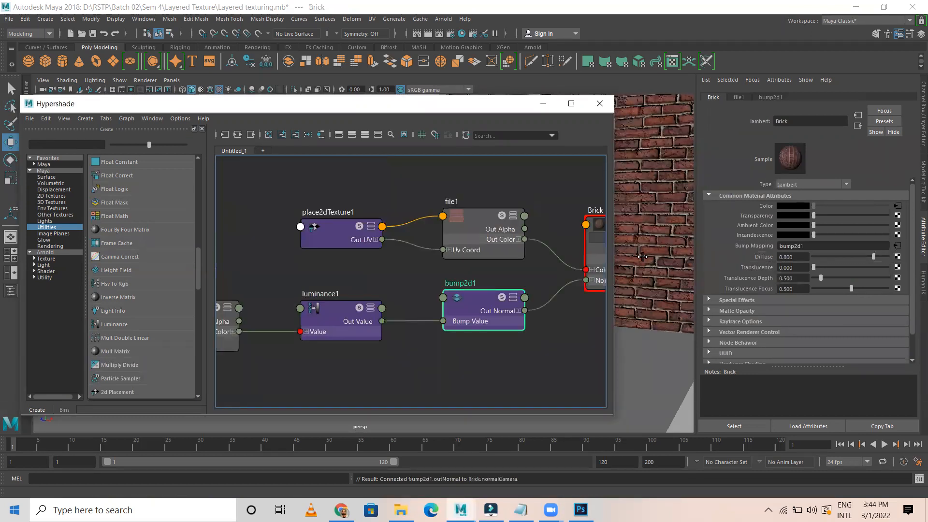
alt+middle_drag(563, 308, 428, 288)
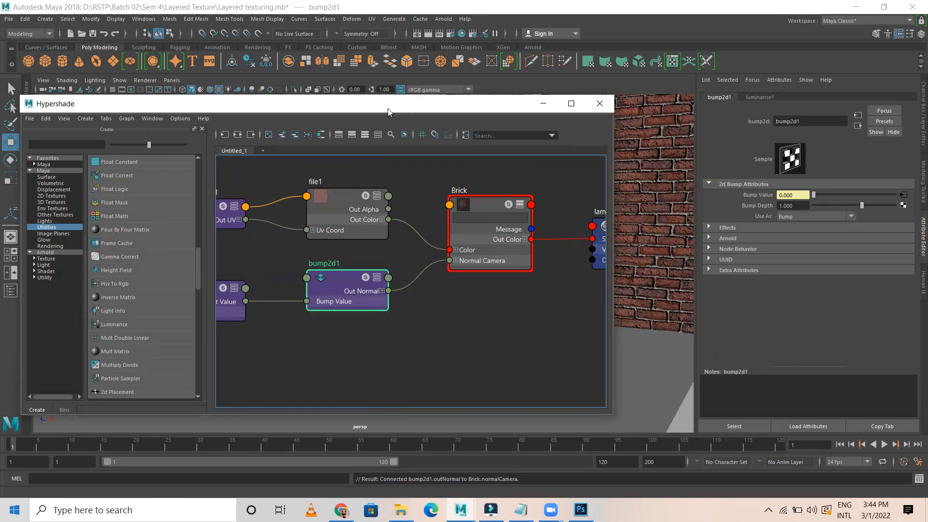
drag(388, 112, 199, 142)
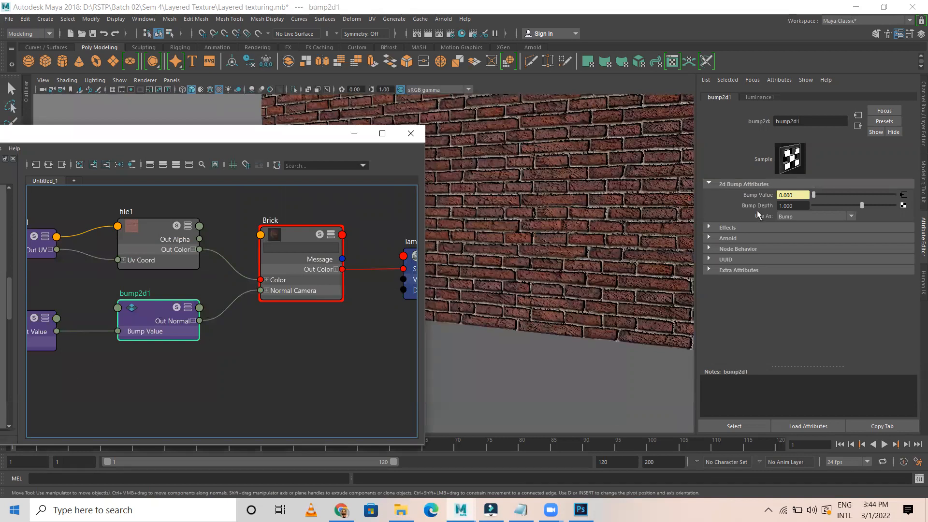
Set bump2d1's Bump Depth to -1 and compare the wall in the viewport
drag(804, 207, 731, 208)
scroll(553, 194, up, 3)
scroll(564, 201, down, 2)
scroll(565, 202, up, 1)
scroll(575, 201, up, 2)
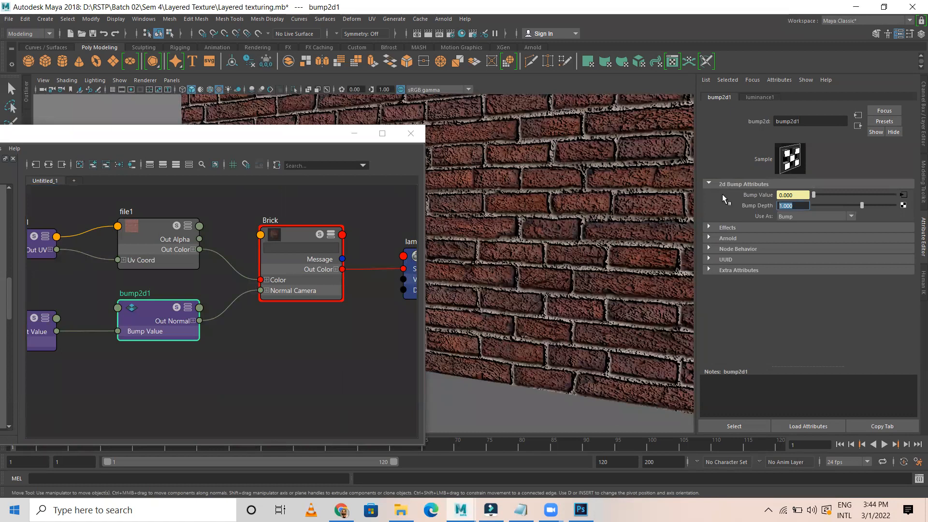
text(-1)
key(Return)
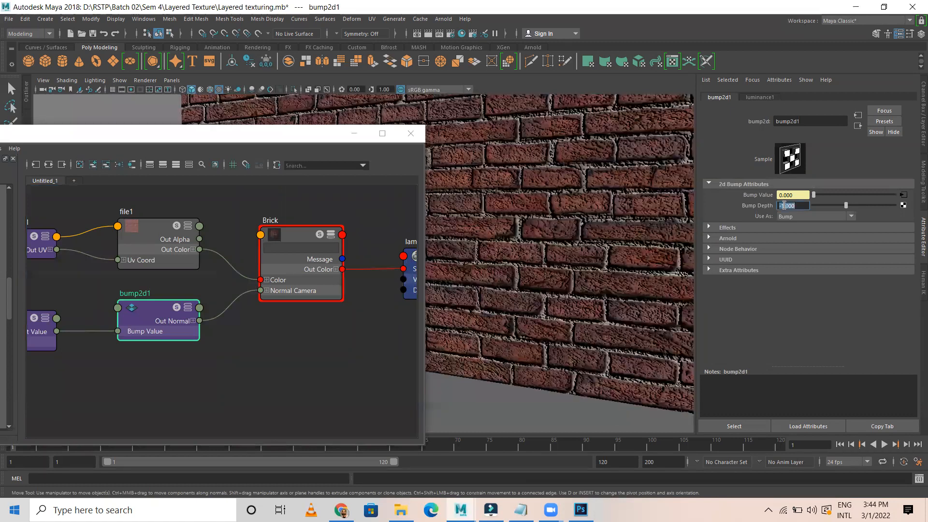
Try a Bump Depth of 0.5 instead, zooming to compare the mortar lines
scroll(535, 199, down, 1)
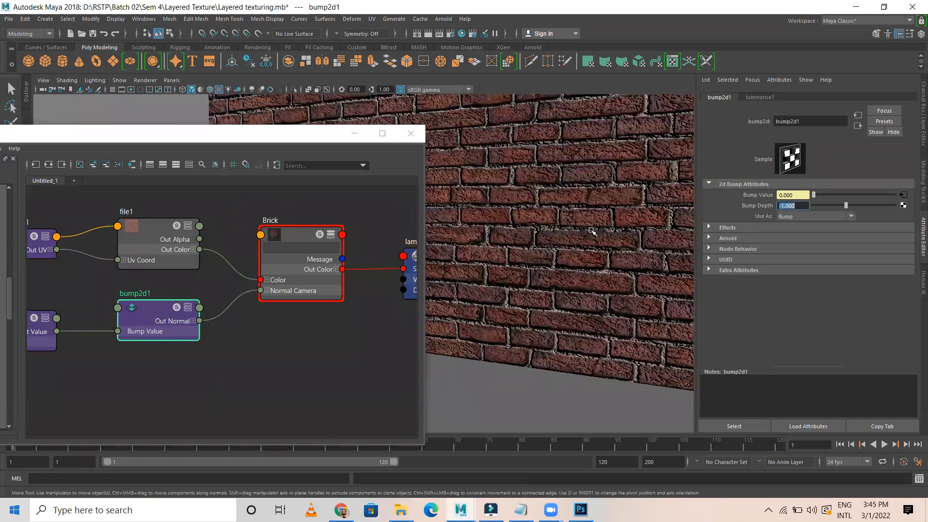
scroll(591, 231, up, 2)
scroll(561, 251, up, 2)
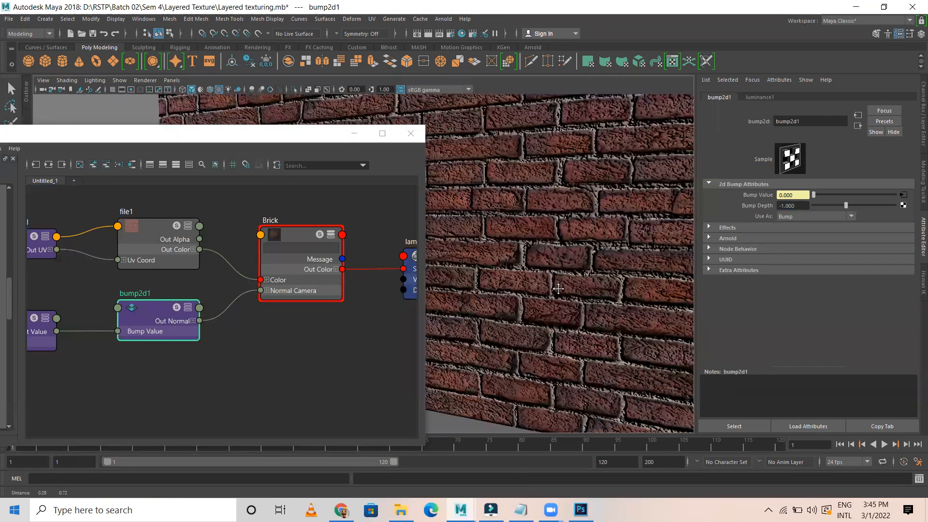
scroll(512, 281, down, 3)
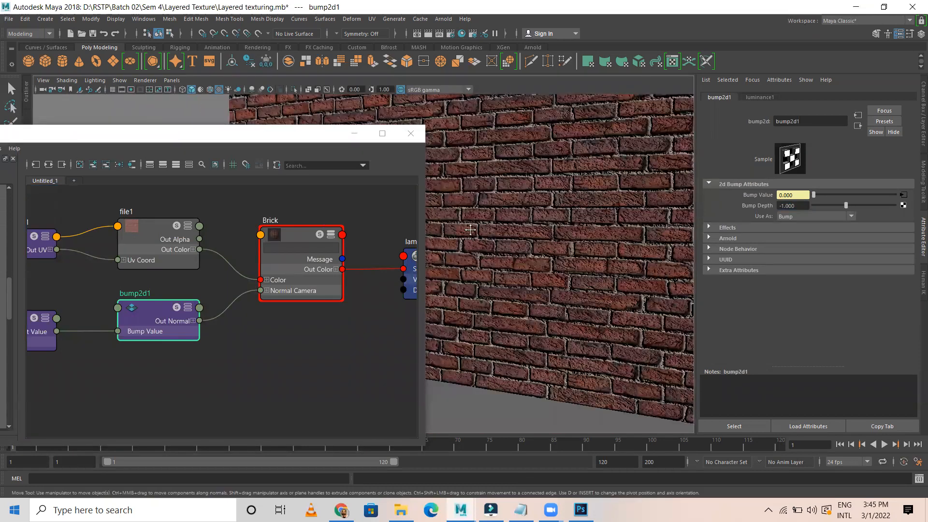
scroll(483, 240, up, 3)
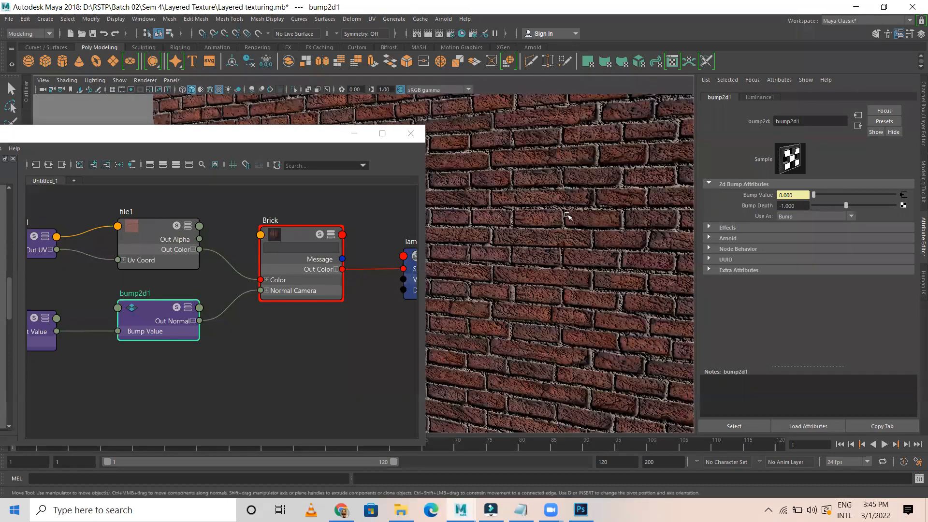
click(799, 205)
text(0.5)
key(Return)
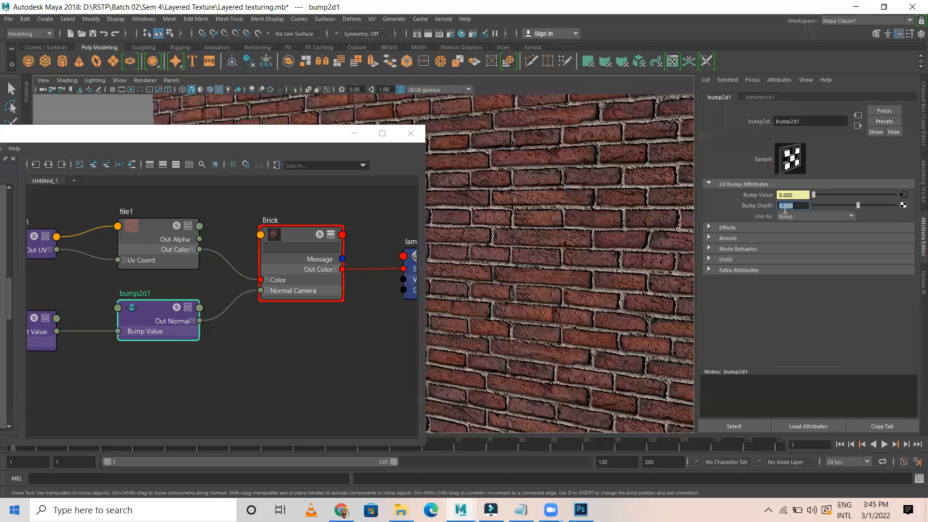
Settle on a Bump Depth of -0.5 and deselect everything
text(-0.5)
key(Return)
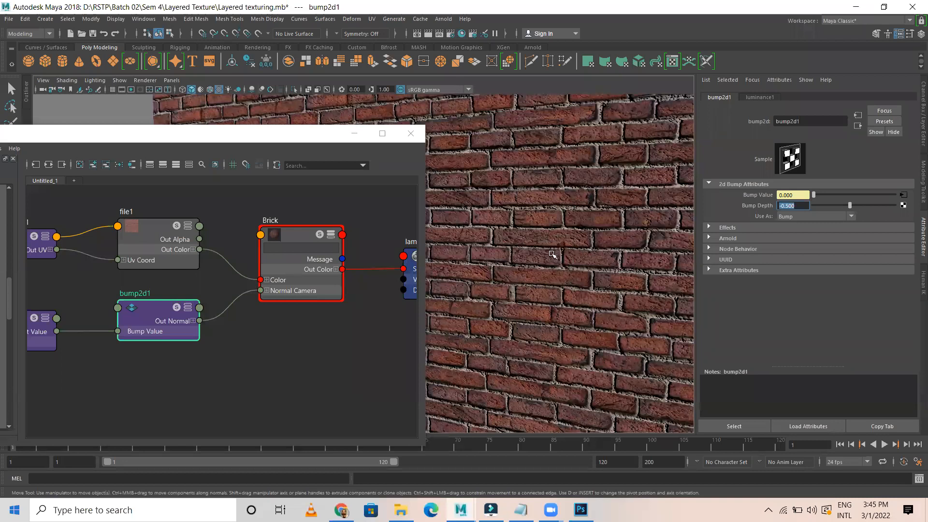
scroll(586, 243, down, 4)
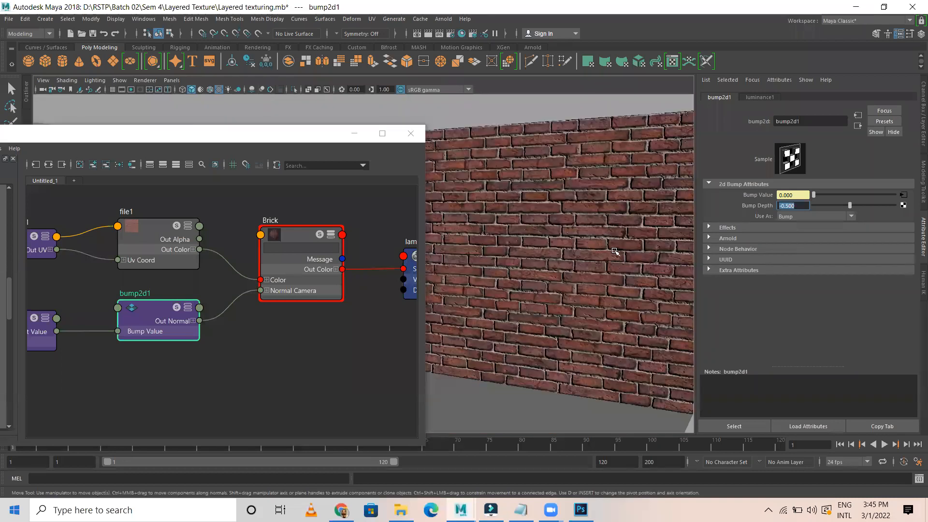
click(473, 113)
scroll(513, 251, up, 4)
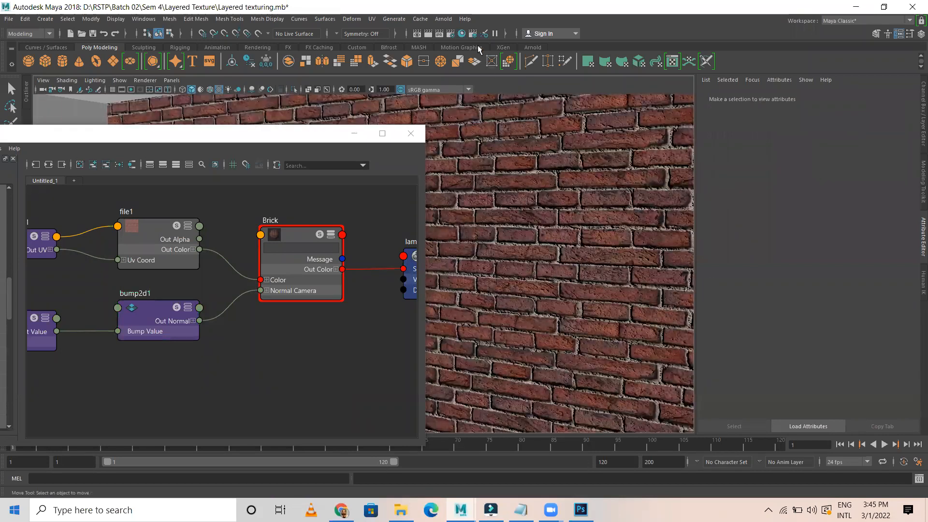
Switch the renderer to Maya Software and render a test frame of the brick wall
click(450, 33)
click(193, 125)
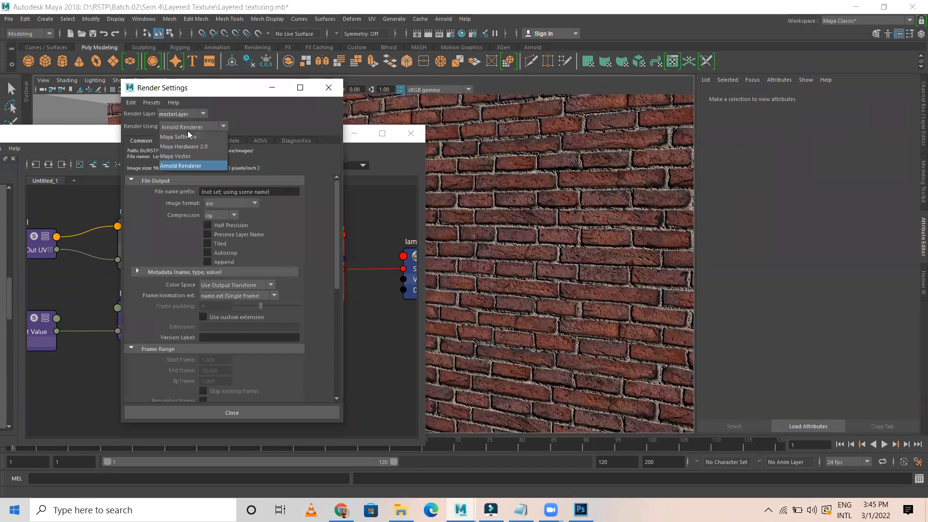
click(187, 135)
click(429, 33)
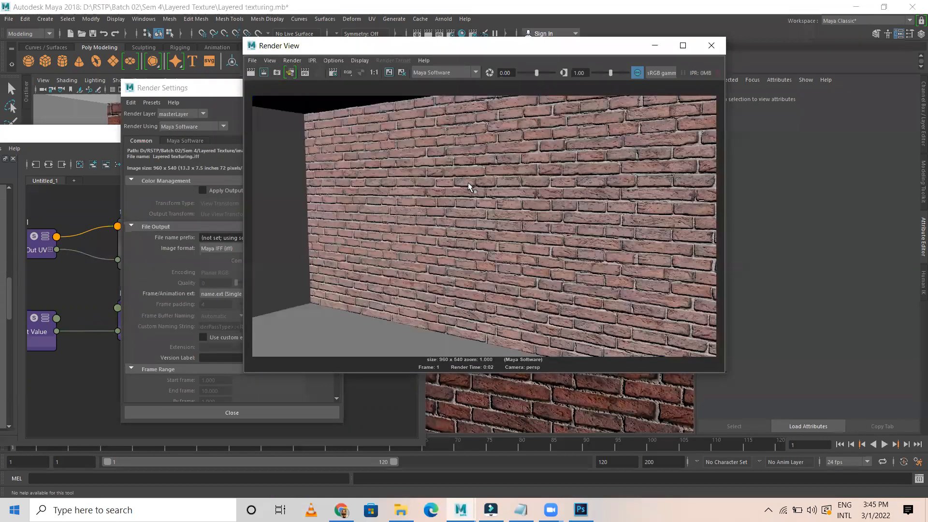
scroll(553, 216, up, 3)
scroll(519, 199, down, 4)
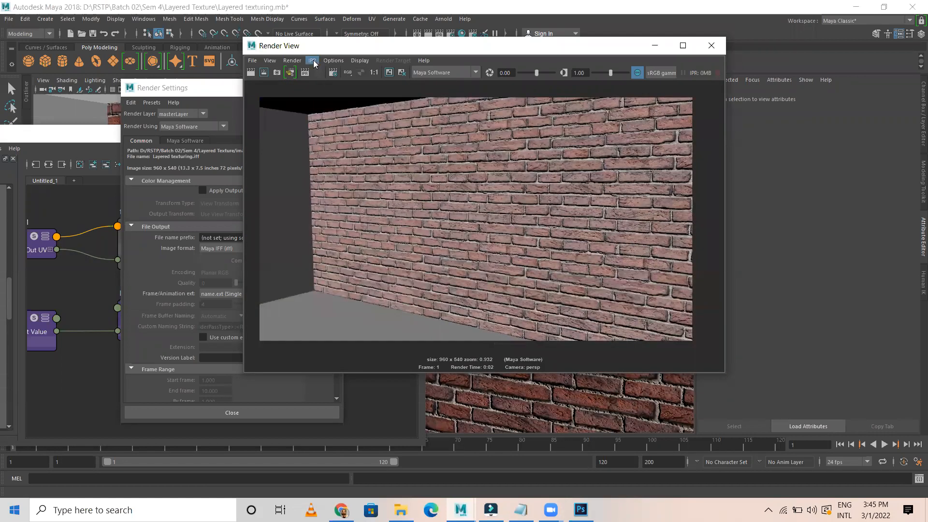
click(711, 45)
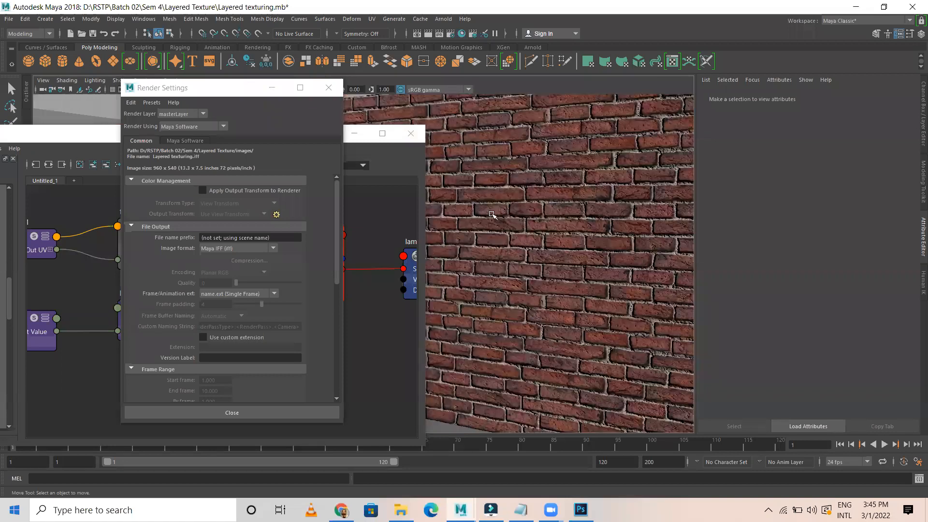
Orbit the camera and start an IPR render of the brick wall
alt+drag(545, 251, 573, 250)
click(440, 33)
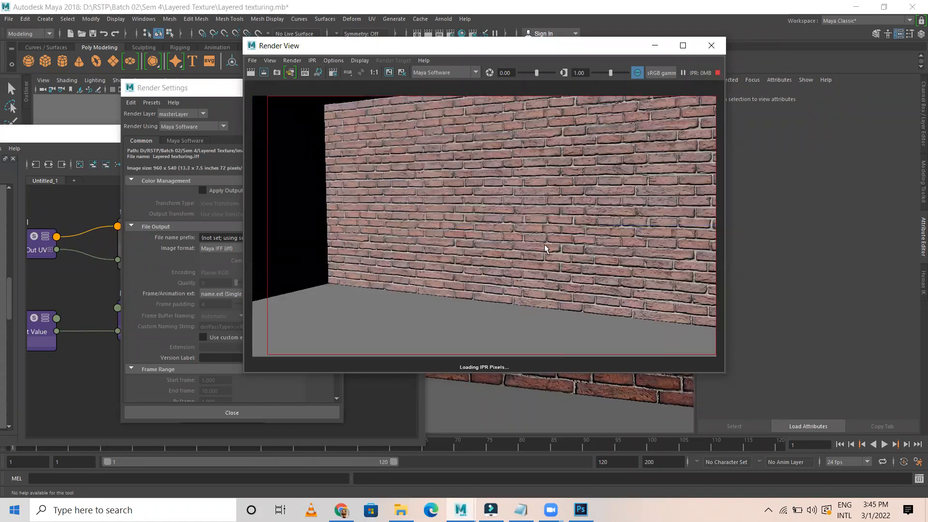
drag(195, 88, 128, 143)
Close Render Settings, select bump2d1, and reposition the IPR render preview
click(263, 143)
drag(418, 50, 175, 325)
click(285, 234)
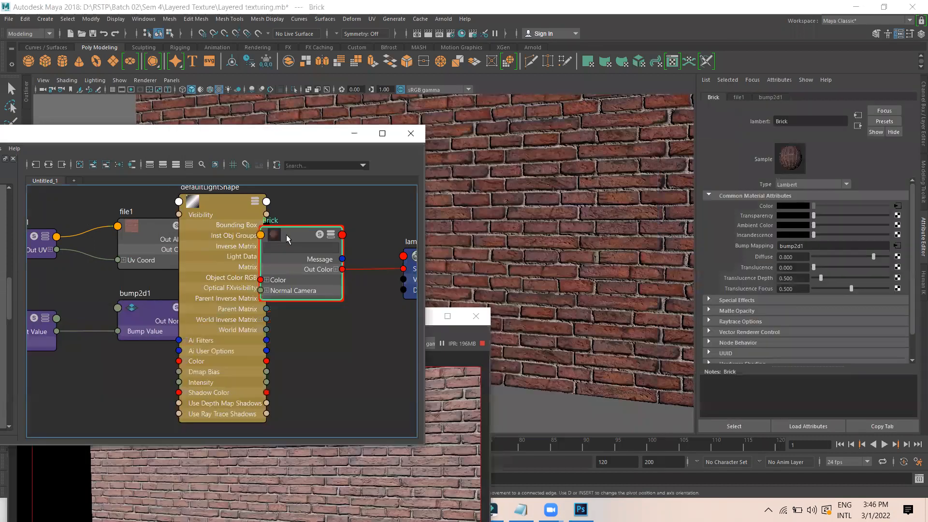
click(152, 312)
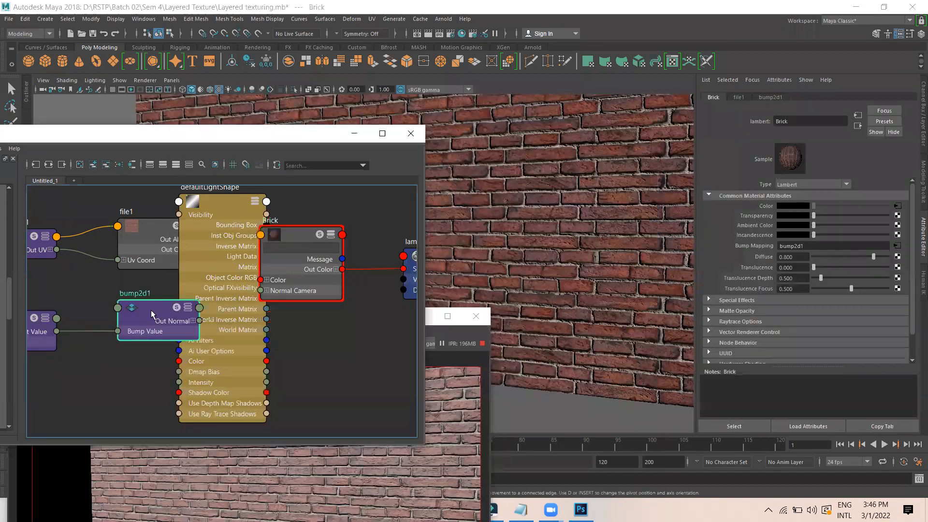
click(441, 329)
drag(369, 320, 430, 89)
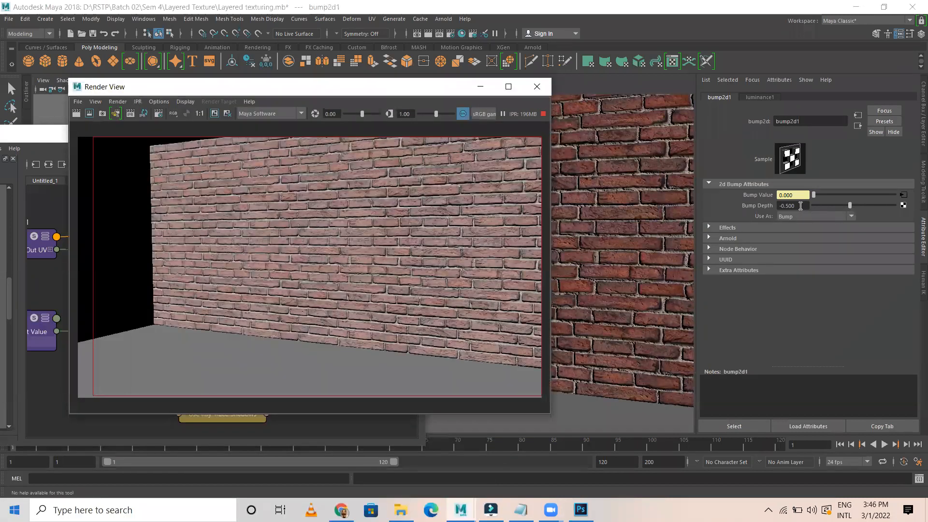
Test bump2d1's Bump Depth at 1 and -1, then return it to -0.5
click(801, 206)
text(1)
key(Return)
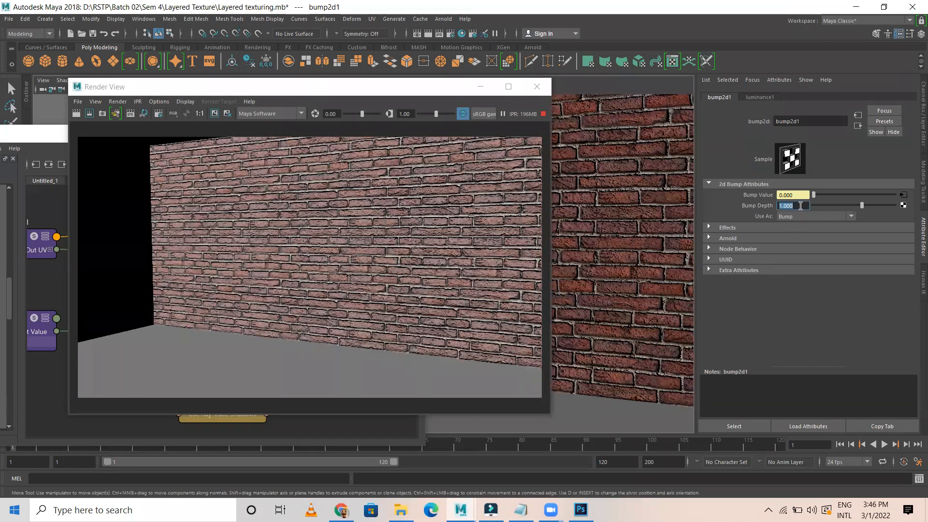
text(-1)
key(Return)
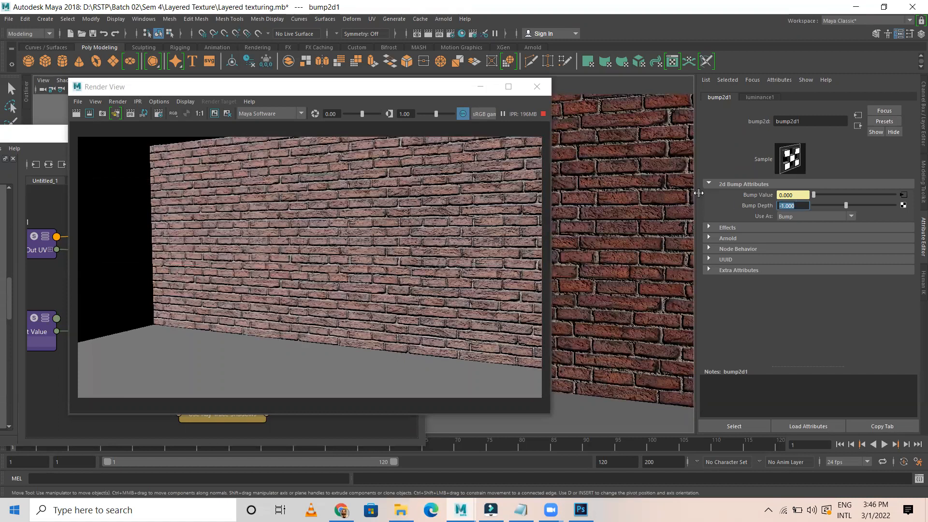
text(-.5)
key(Return)
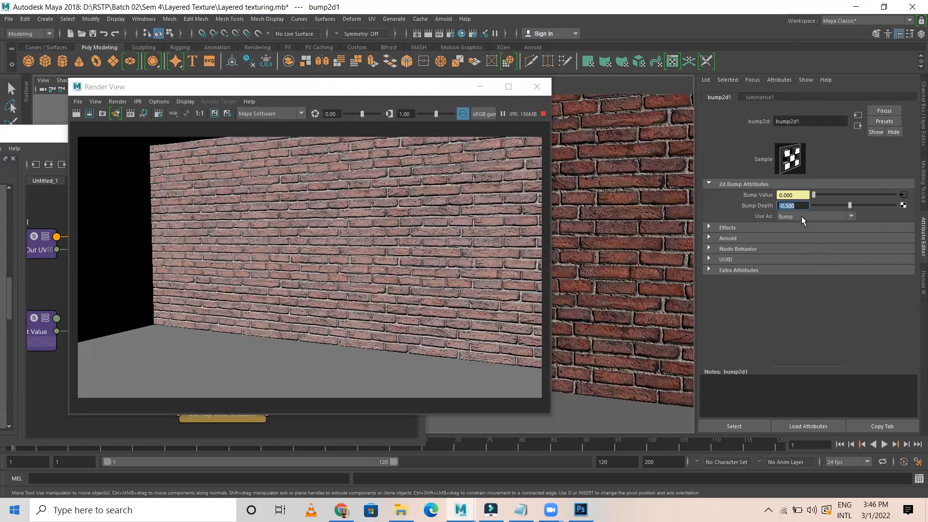
Raise the Brick material's Diffuse to 1.0 and select the file1 texture
click(858, 126)
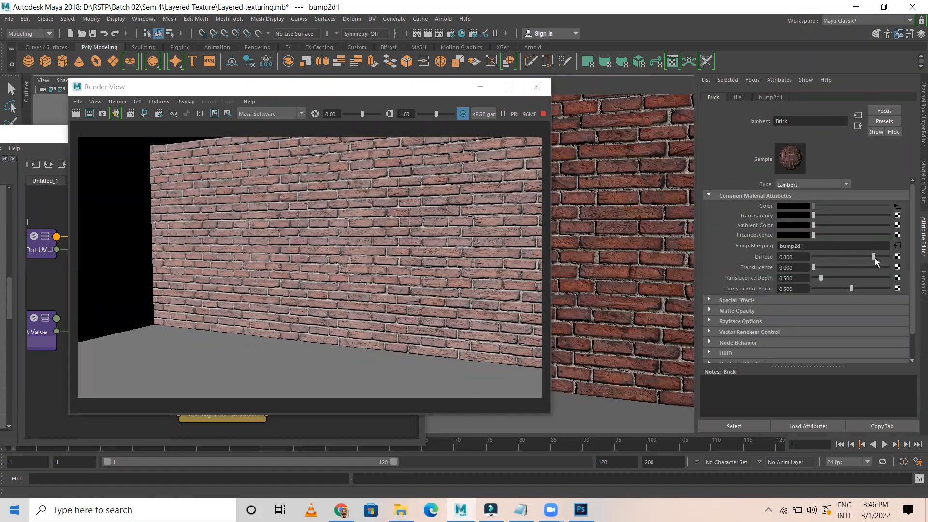
drag(875, 258, 892, 256)
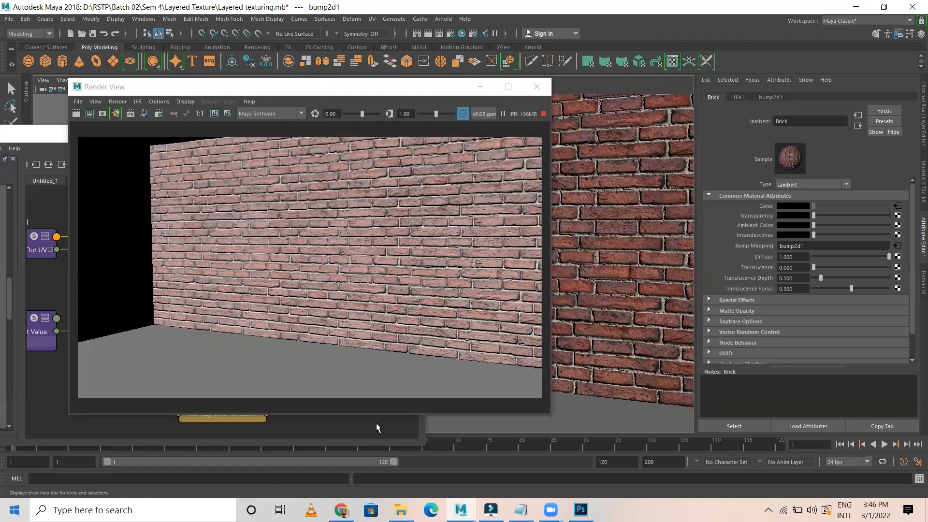
click(53, 136)
click(148, 231)
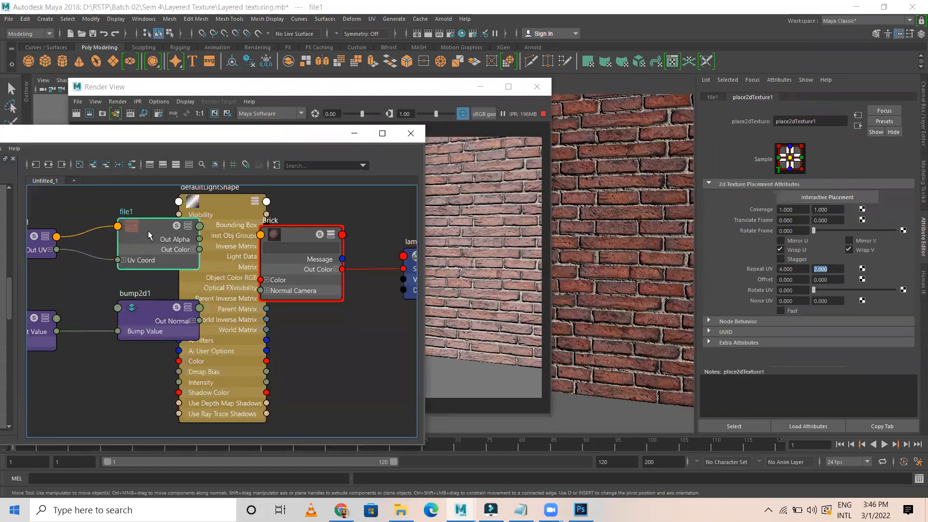
Review file1's attributes, then select the Brick material and open its node options
click(712, 98)
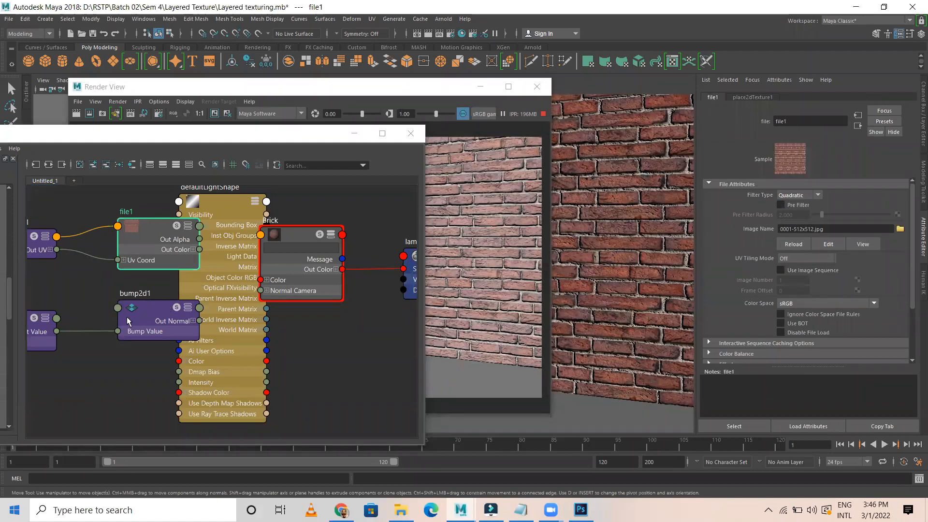
scroll(125, 320, down, 3)
scroll(122, 319, down, 2)
scroll(120, 318, up, 2)
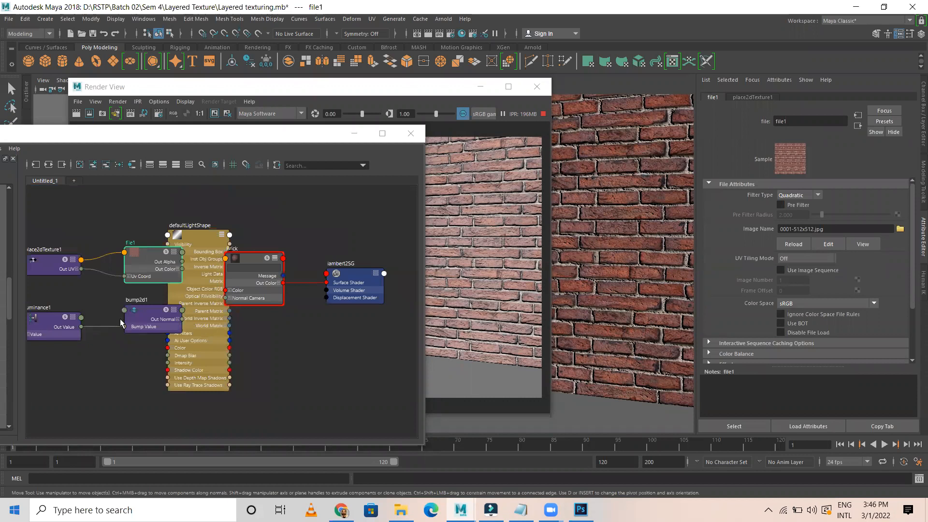
click(209, 276)
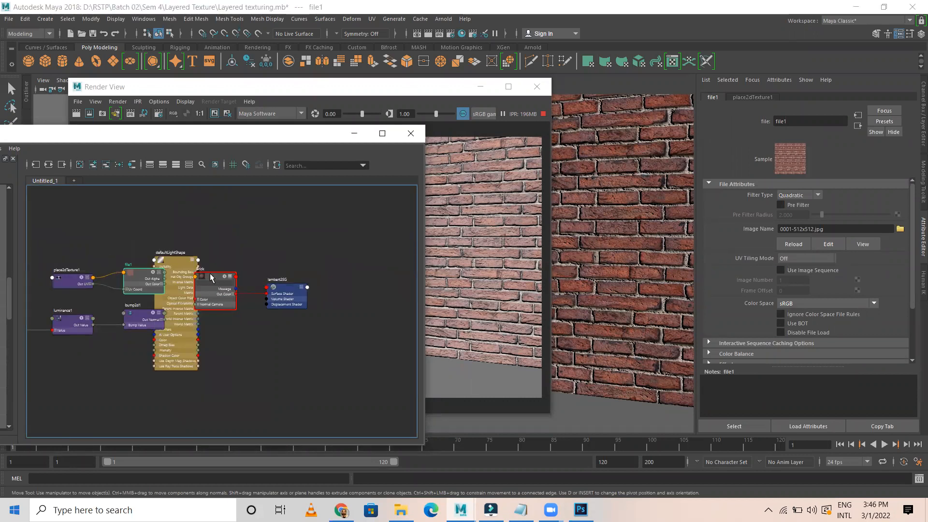
scroll(209, 280, up, 5)
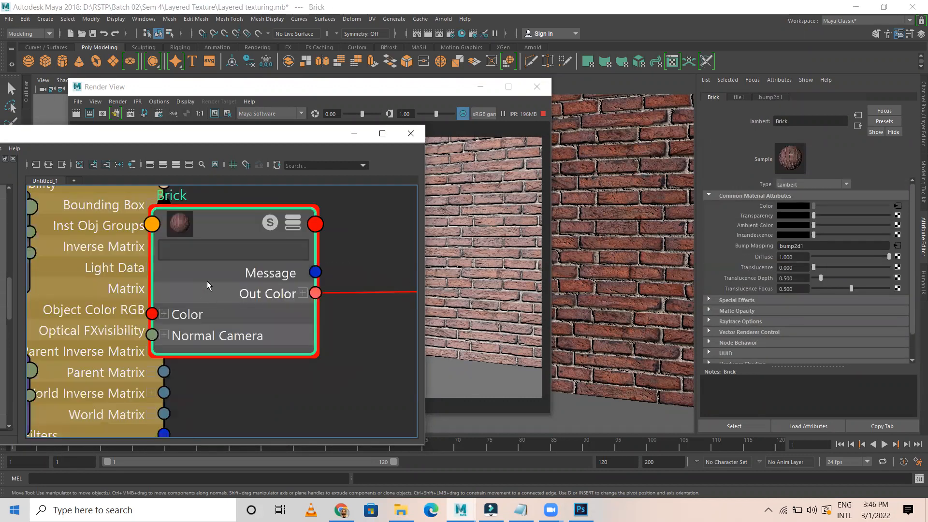
right_click(208, 220)
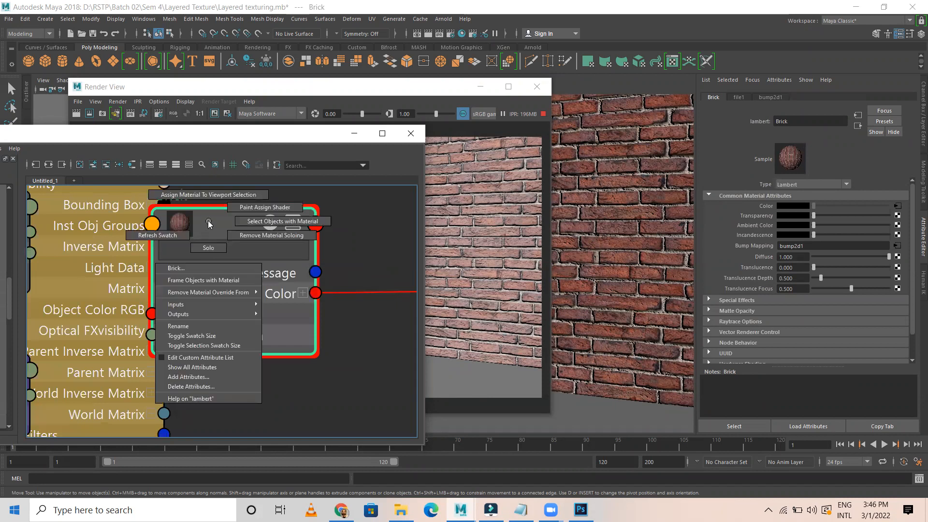
Graph only Brick's input network and pan to the second texture and placement nodes
click(35, 165)
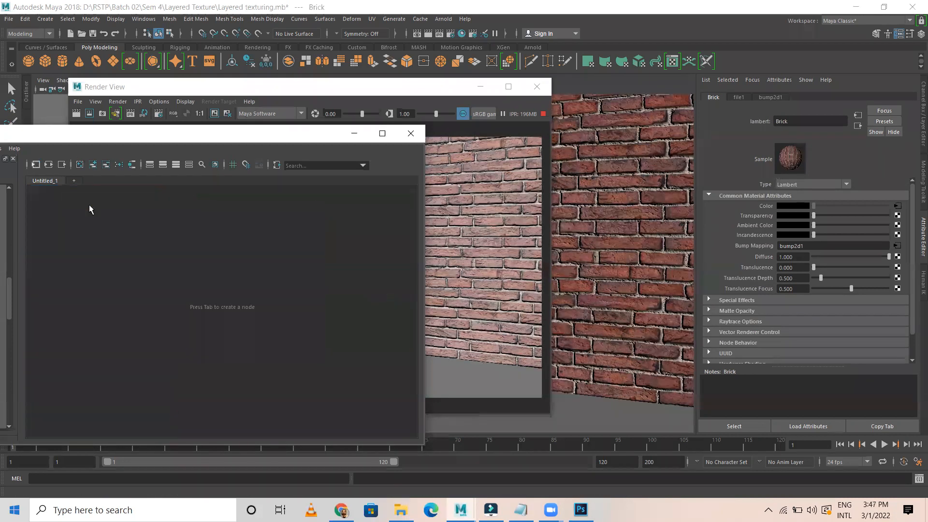
scroll(351, 313, up, 4)
scroll(349, 289, down, 2)
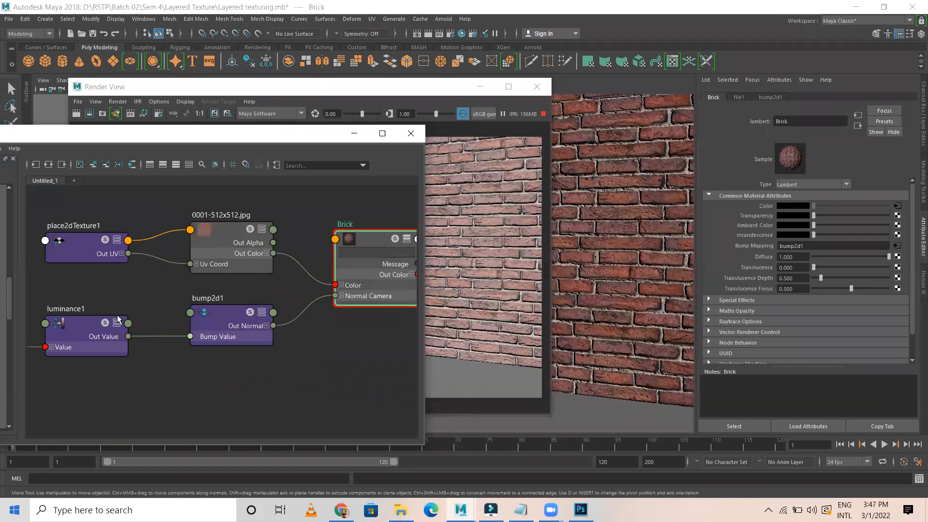
scroll(73, 343, down, 3)
scroll(101, 367, down, 1)
alt+middle_drag(138, 380, 300, 328)
Recentre on the Brick and bump nodes, then select the brick texture file1
scroll(200, 309, up, 2)
scroll(200, 310, up, 2)
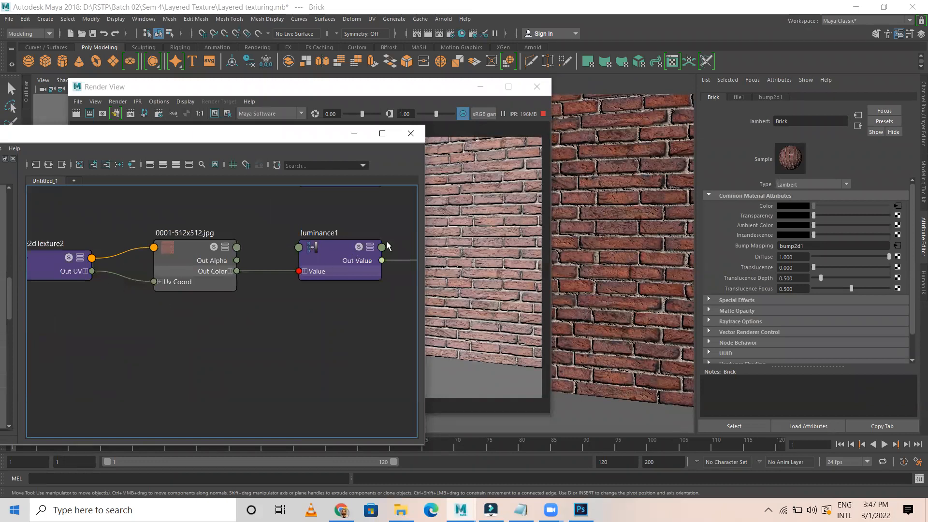
scroll(311, 350, down, 2)
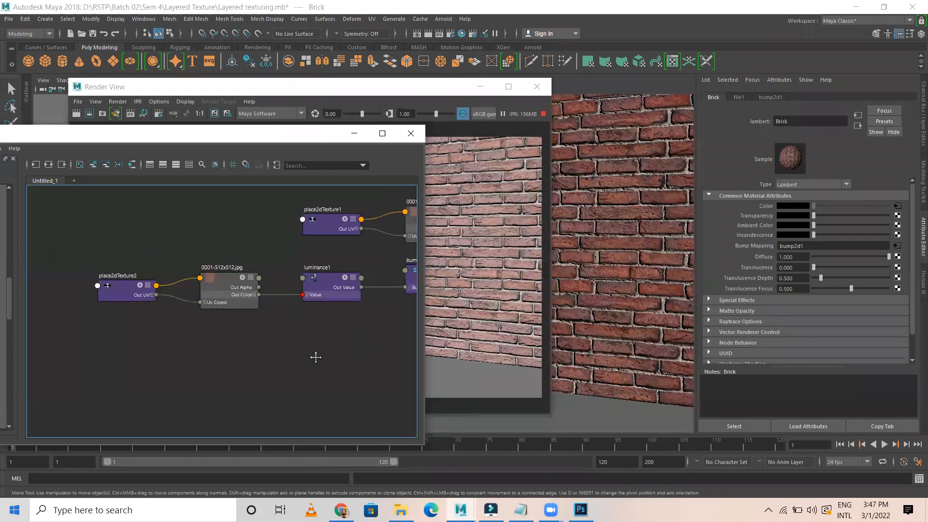
alt+middle_drag(316, 358, 179, 412)
alt+middle_drag(281, 388, 173, 368)
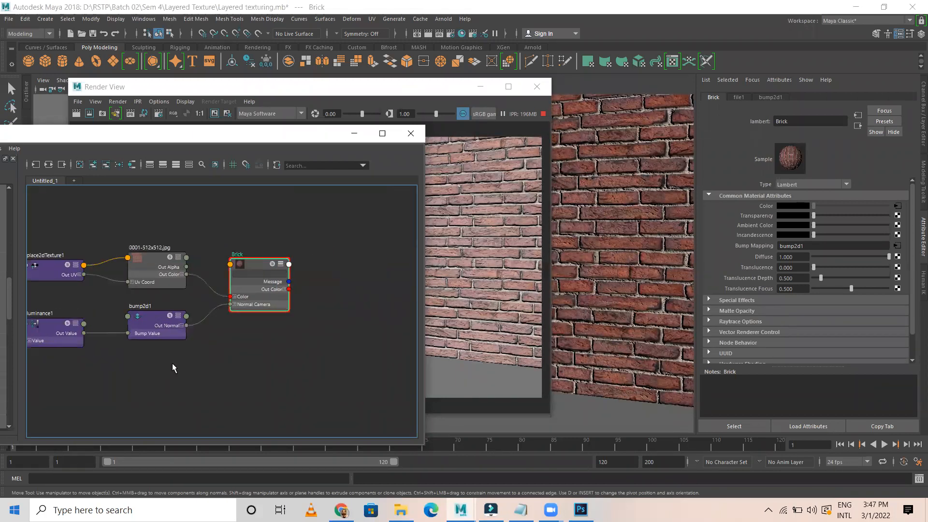
click(153, 260)
Expand file1's Color Balance and set its Default Color to a dark saturated red
scroll(745, 294, down, 2)
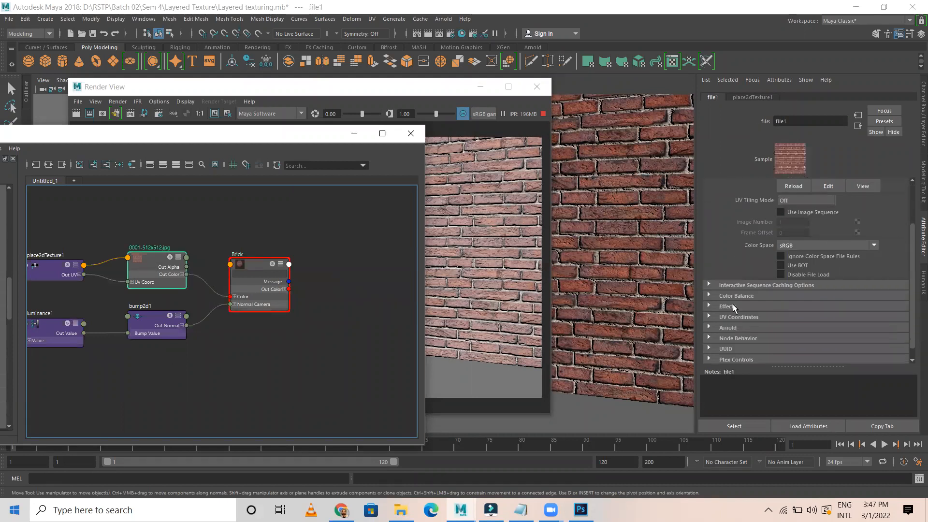
click(710, 296)
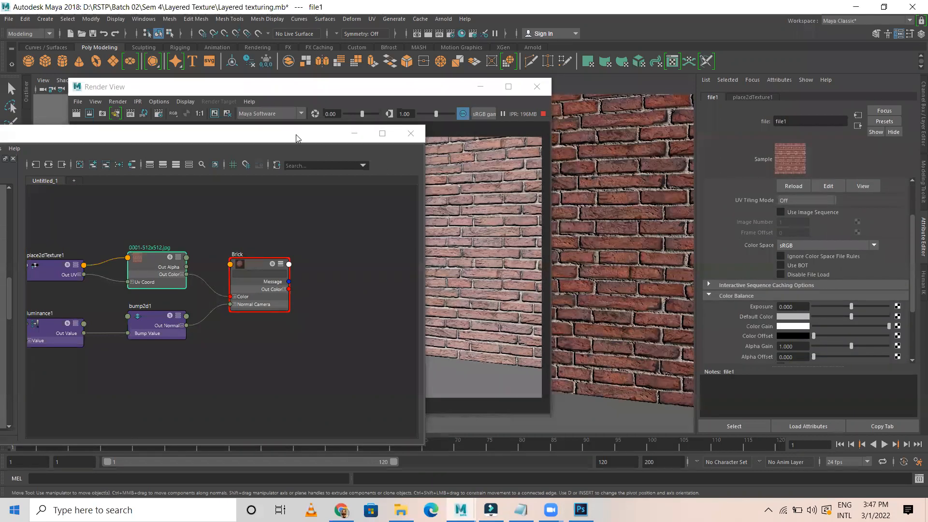
drag(334, 133, 323, 332)
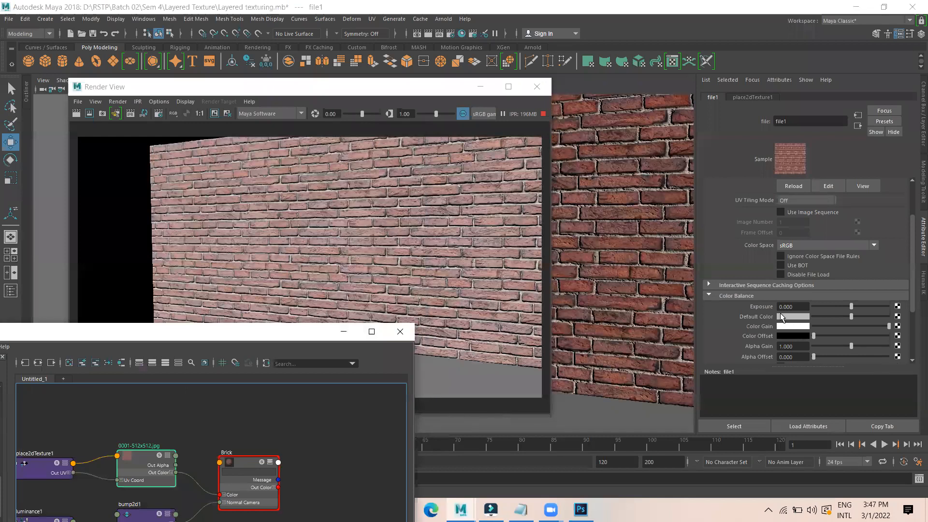
click(792, 317)
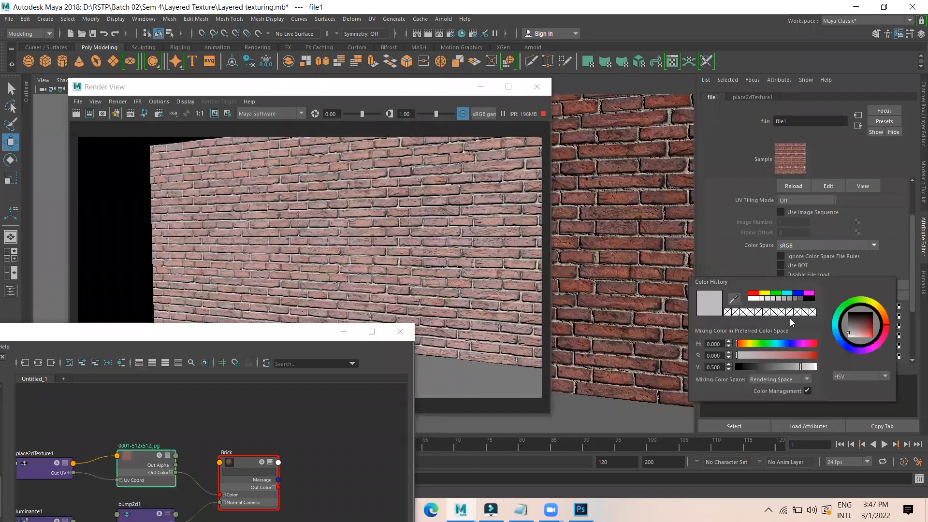
click(887, 327)
click(867, 333)
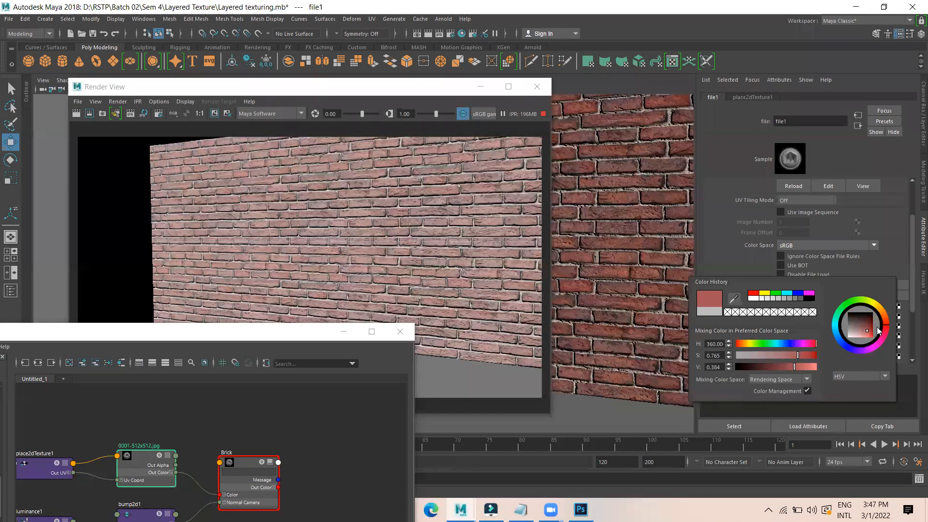
click(872, 326)
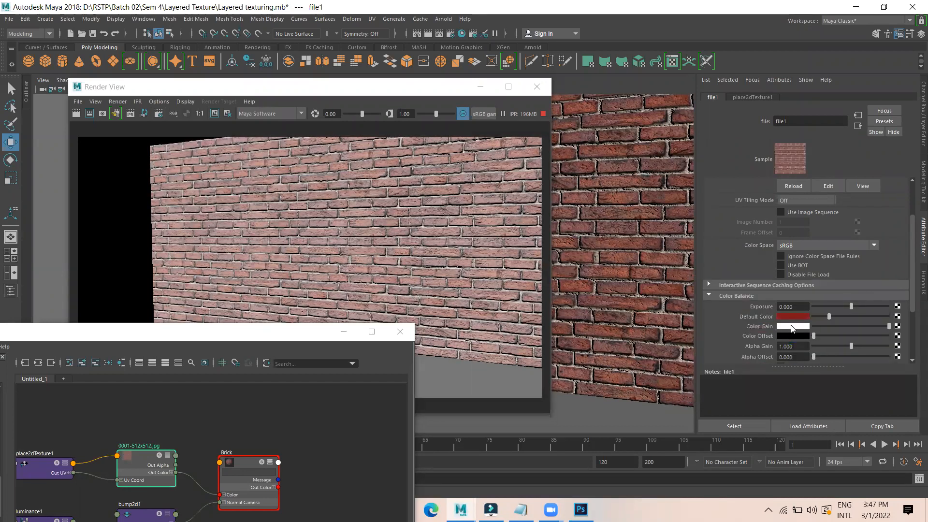
Set the Color Gain to a muted warm brown
click(793, 327)
drag(863, 335, 855, 331)
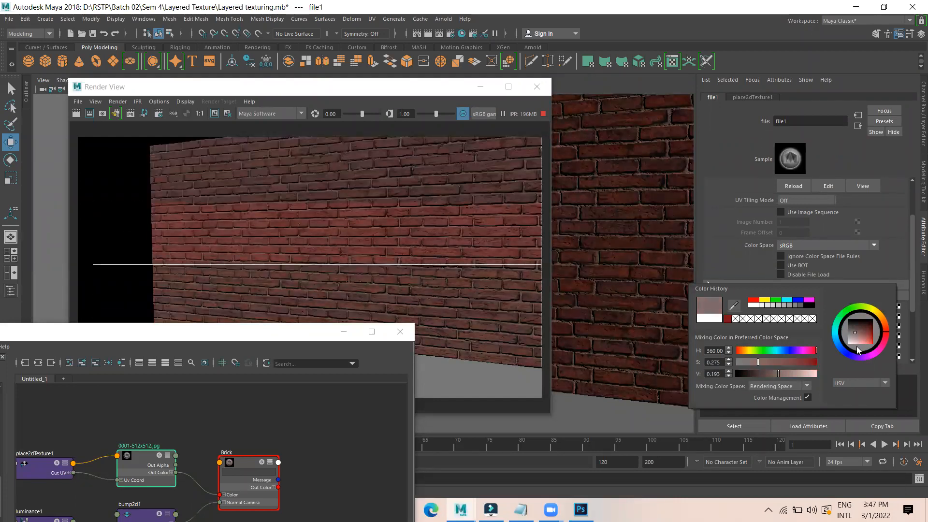
click(856, 340)
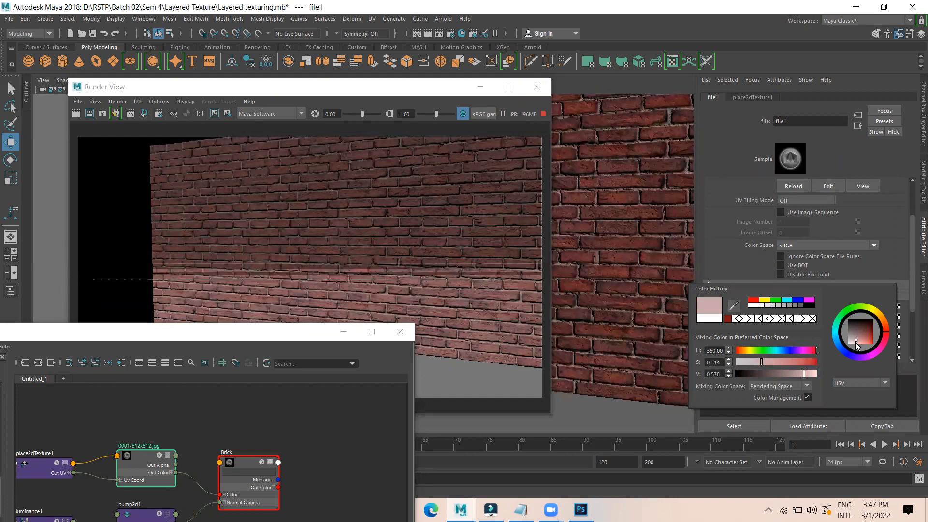
click(887, 328)
click(885, 324)
click(885, 329)
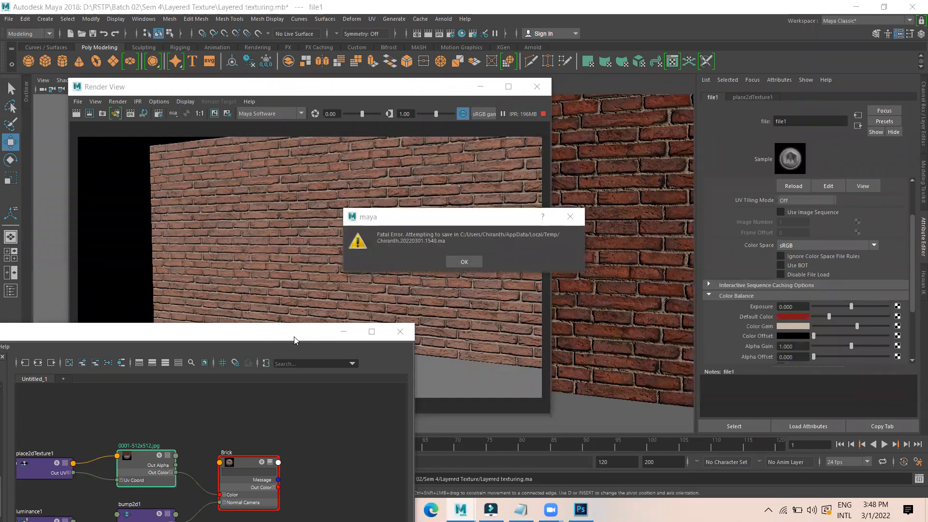
Dismiss the fatal error and error report without sending, then minimize Photoshop
click(464, 263)
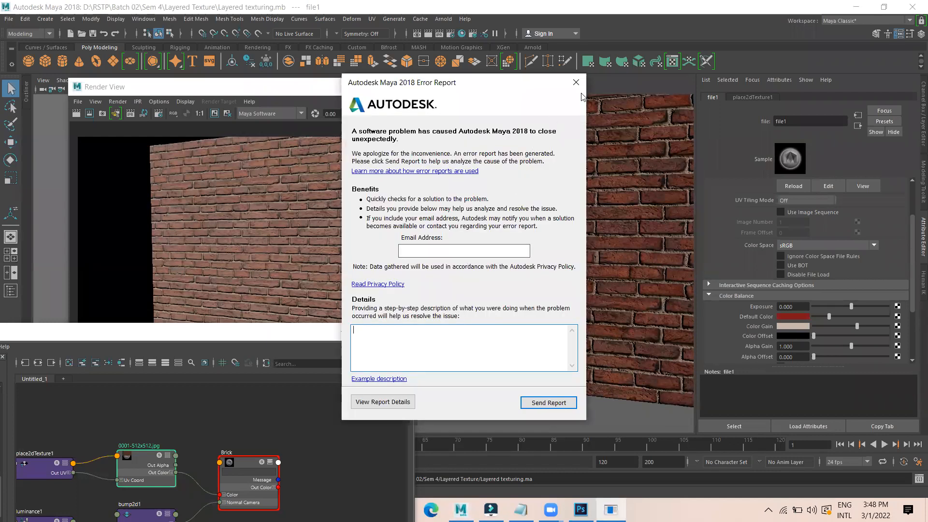
click(576, 83)
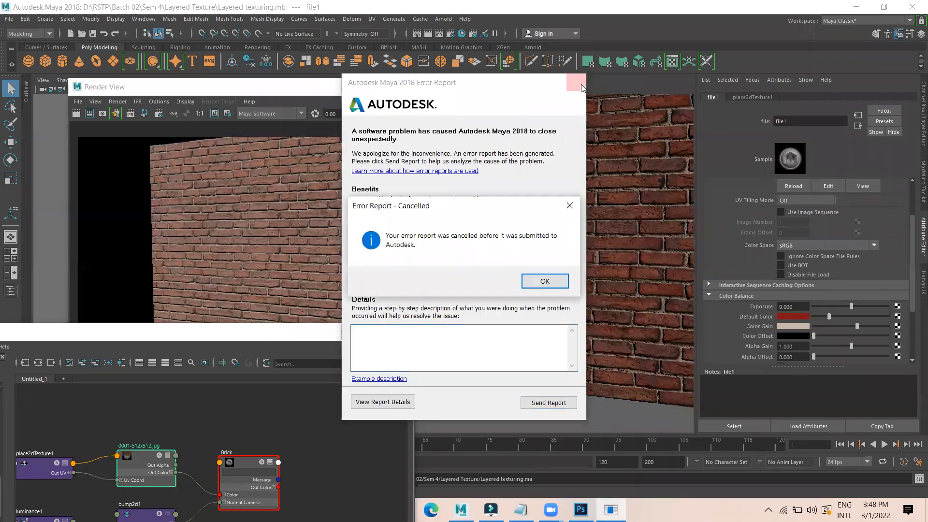
click(546, 283)
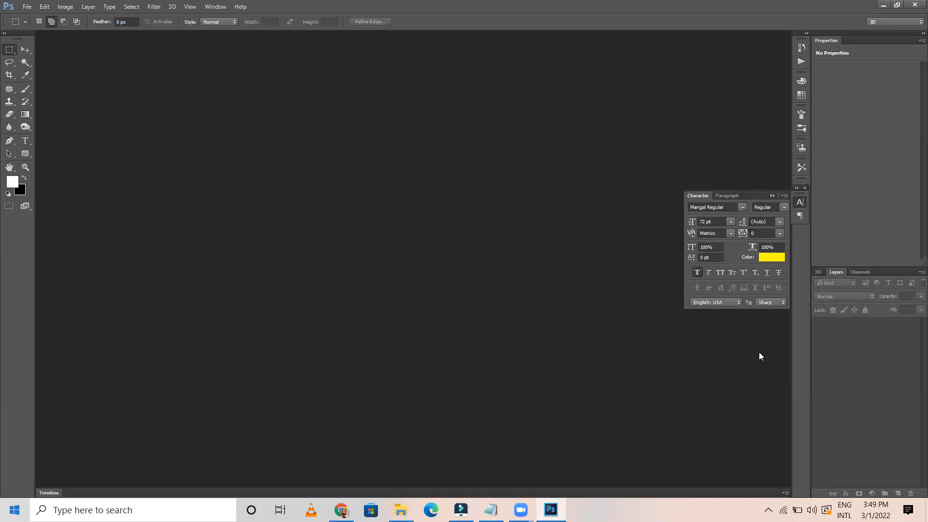
click(882, 4)
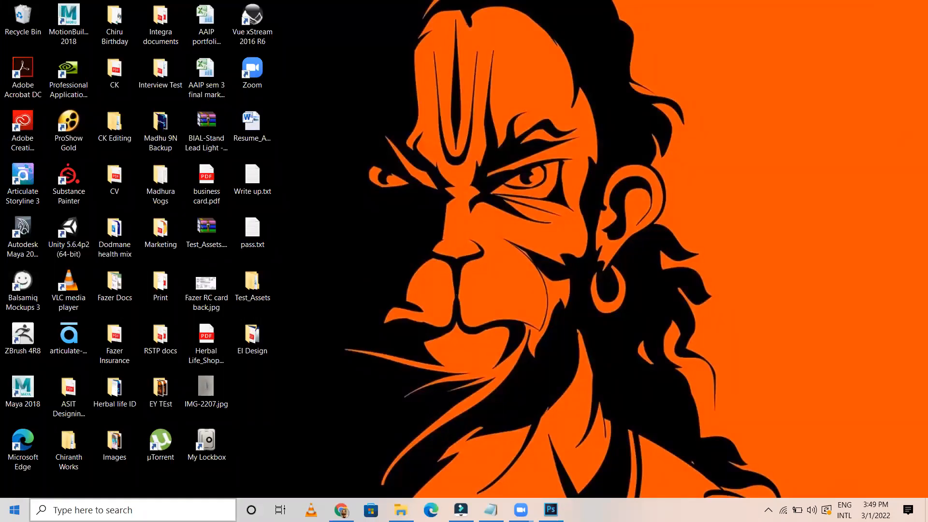
Permanently delete everything in %temp%, skipping in-use files, and close the folder
key(super+r)
key(Return)
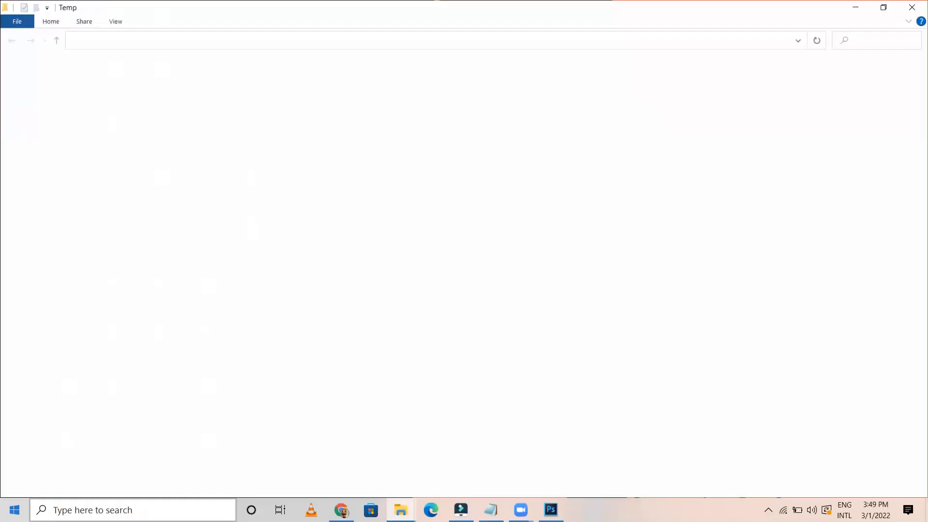
key(ctrl+a)
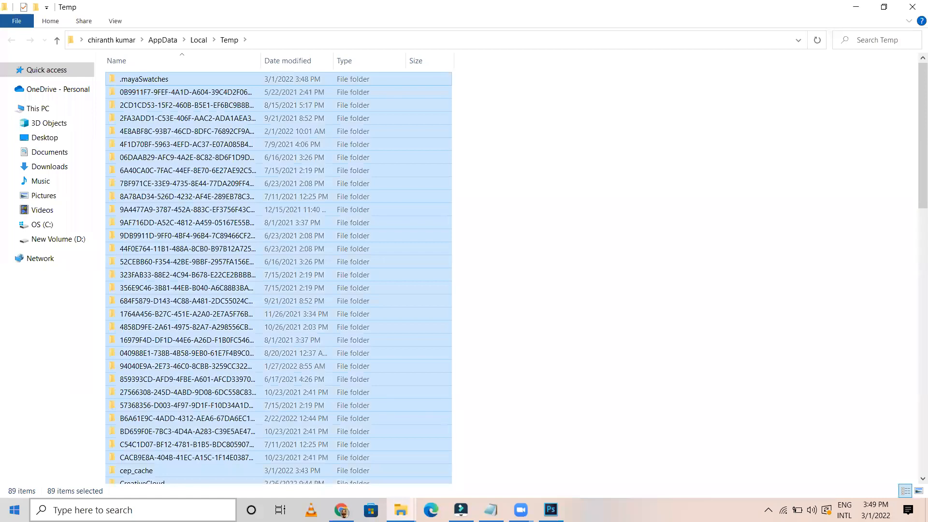
key(shift+Delete)
key(Return)
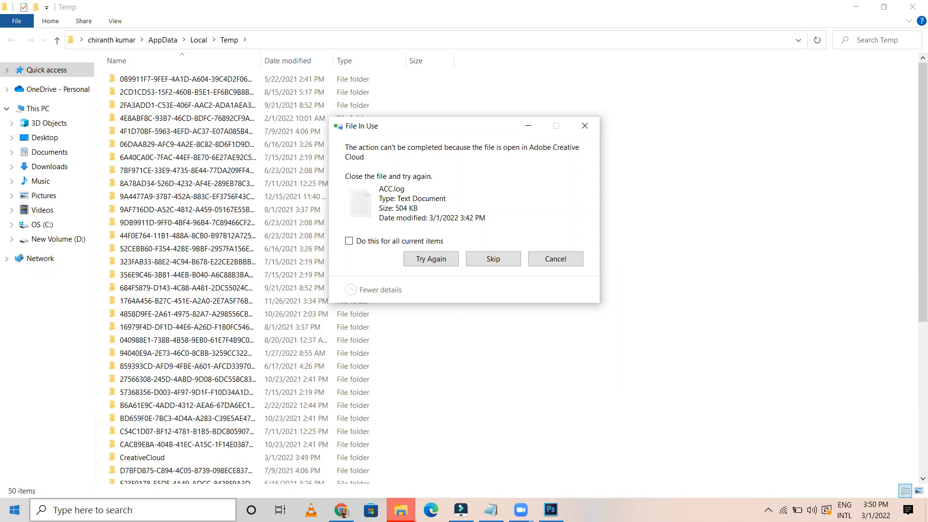
click(368, 243)
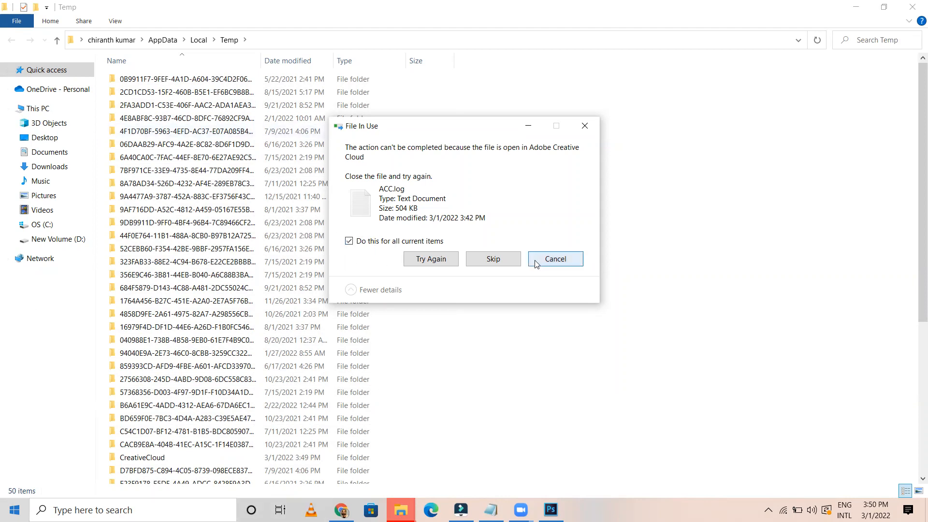
click(493, 259)
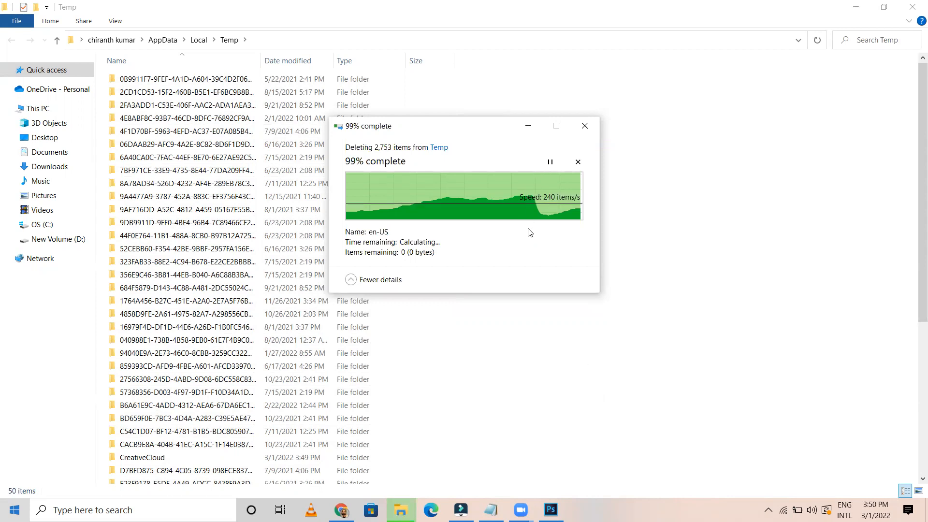
click(913, 6)
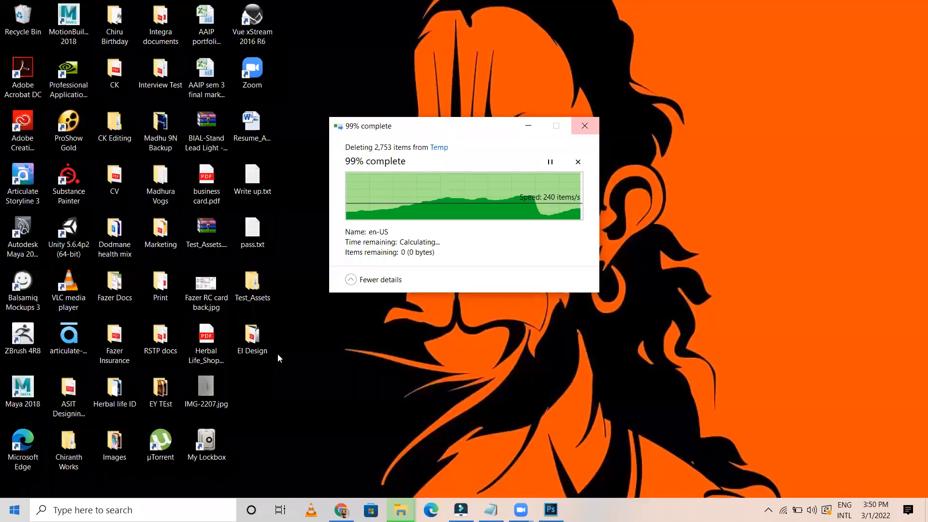
Relaunch Maya 2018 from its desktop shortcut
double_click(25, 389)
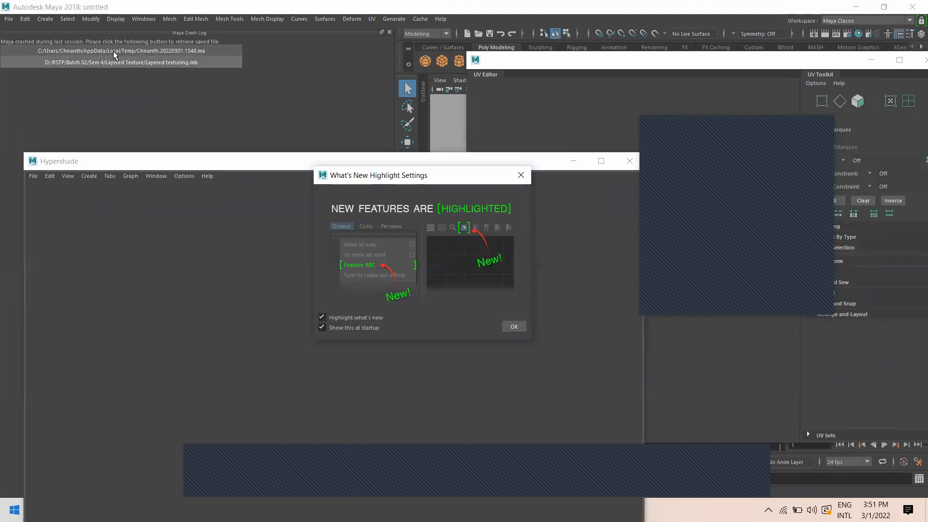
Reopen Layered texturing.mb, dismiss What's New, the UV Editor and Crash Log, and enable textured display
click(149, 53)
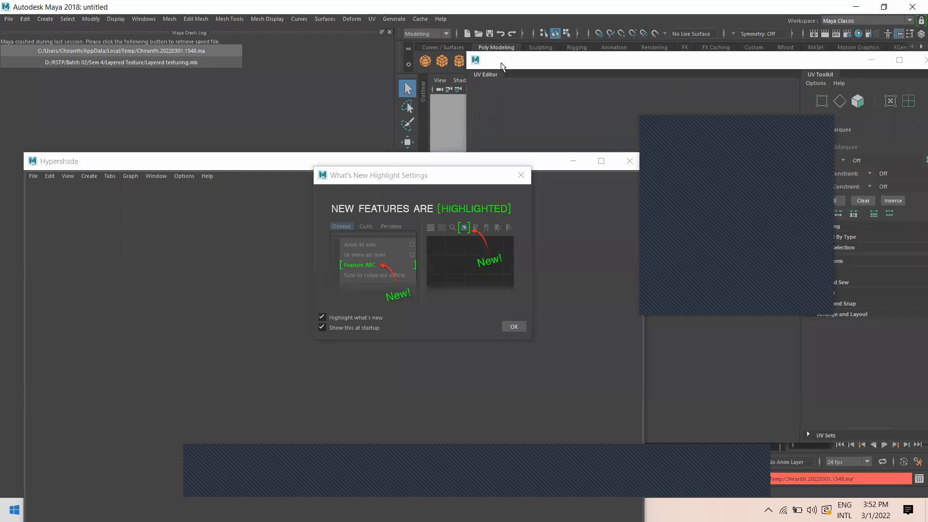
click(521, 175)
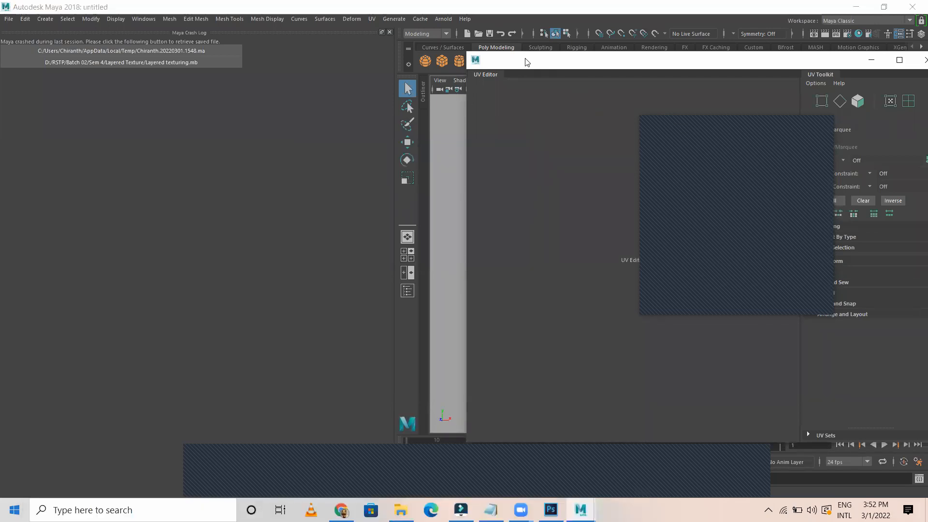
drag(527, 62, 392, 61)
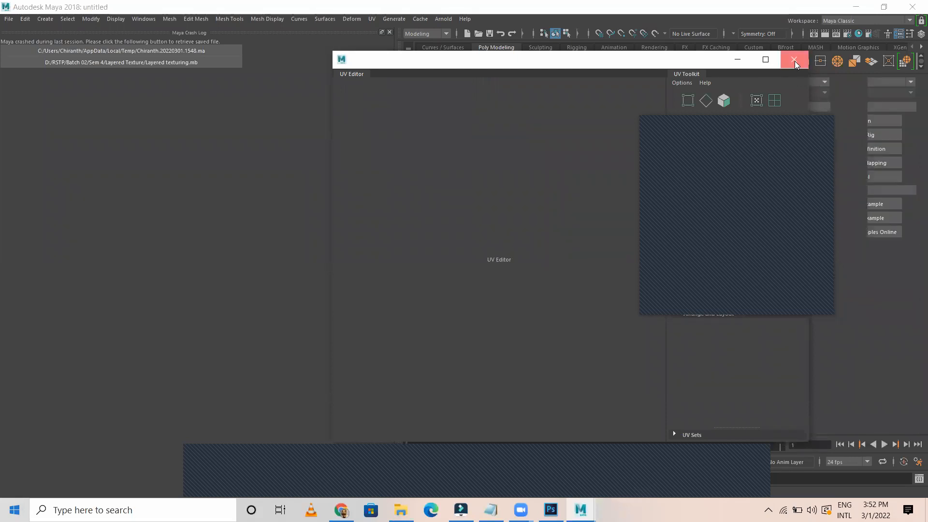
click(794, 61)
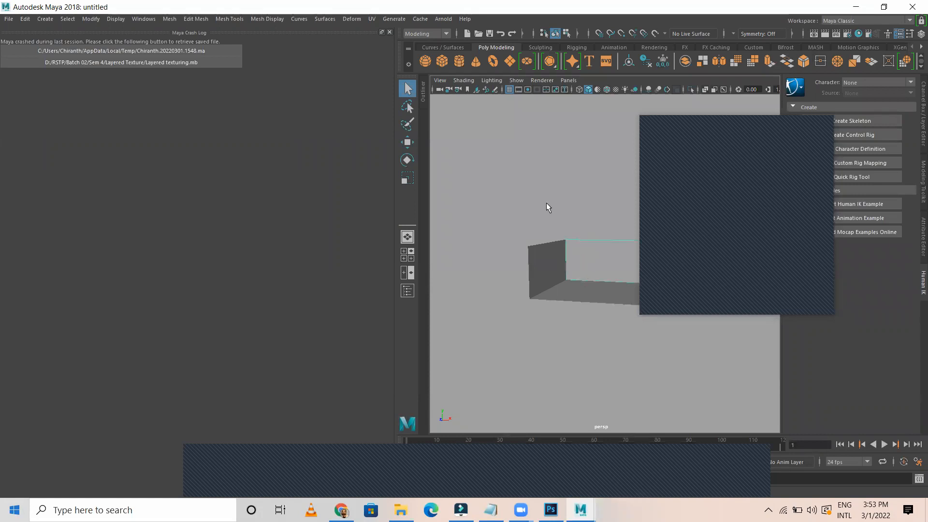
key(6)
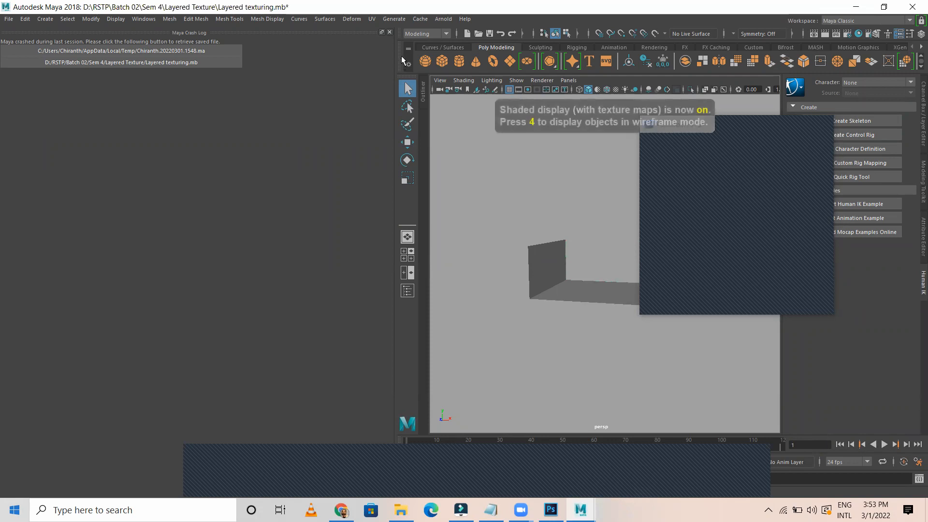
click(390, 32)
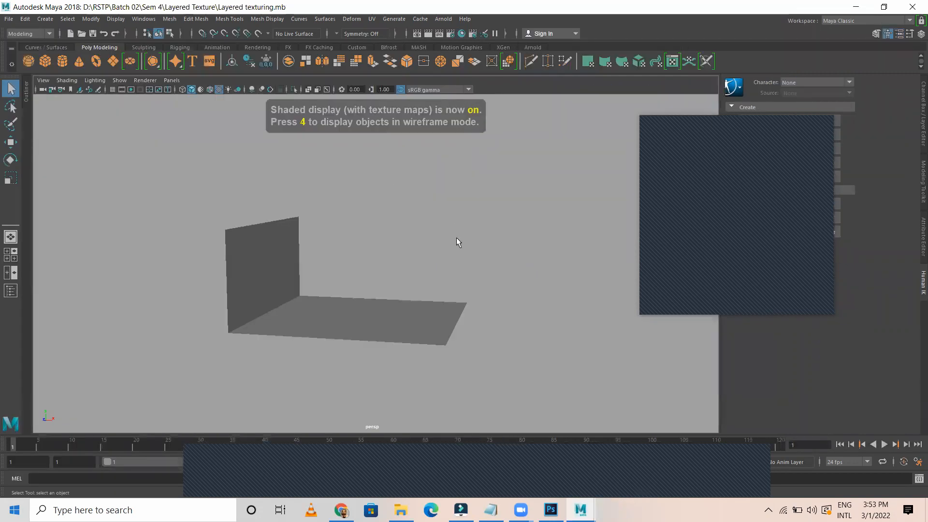
Select the back wall, show its Channel Box, and open Hypershade
click(391, 251)
alt+drag(458, 270, 339, 299)
alt+right_drag(259, 274, 602, 271)
alt+drag(428, 259, 467, 215)
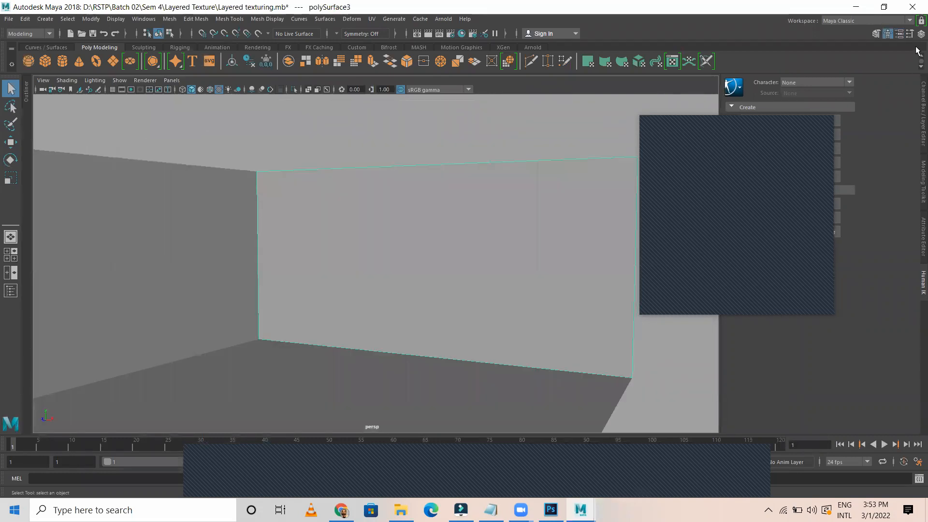
click(921, 35)
drag(697, 97, 808, 126)
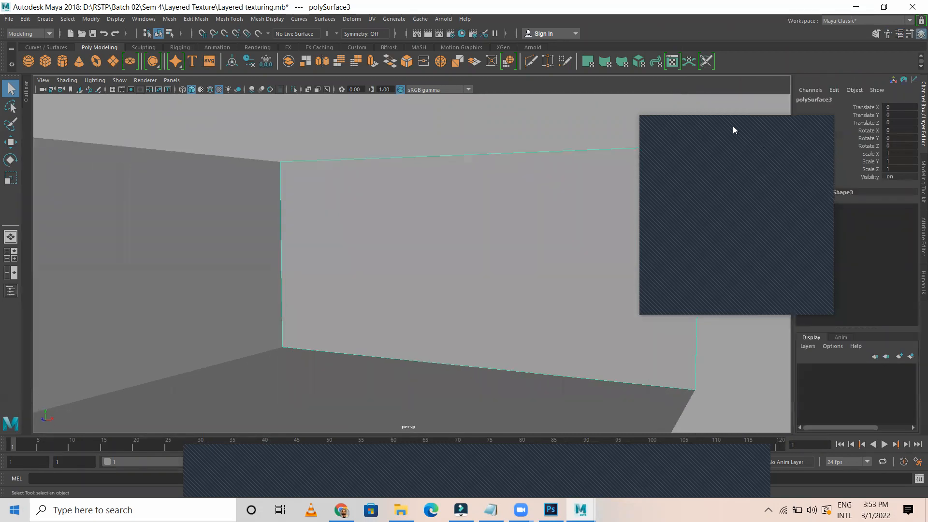
drag(733, 130, 859, 236)
alt+middle_drag(324, 235, 379, 219)
scroll(378, 219, up, 1)
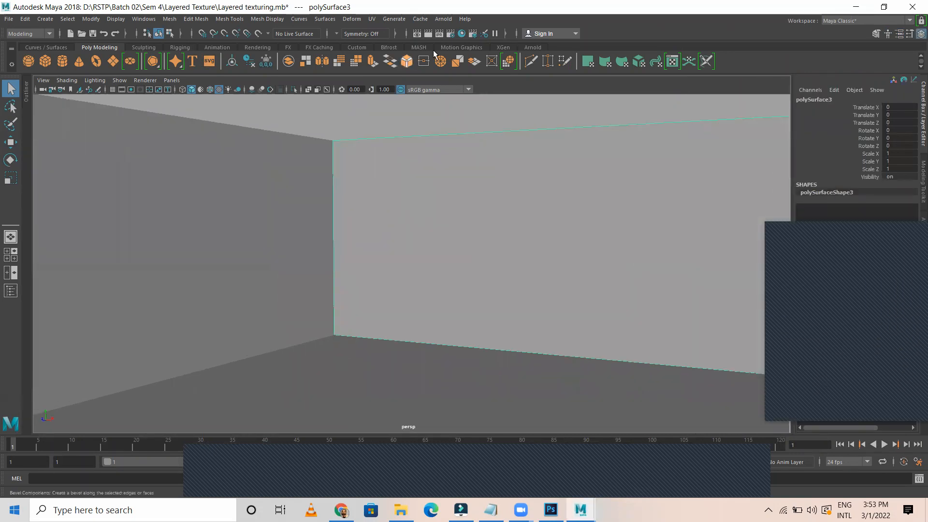
click(462, 33)
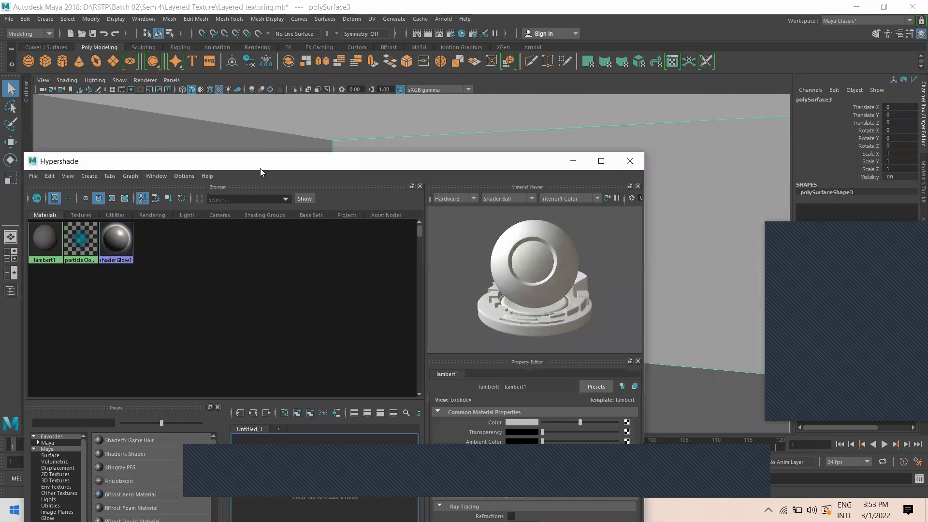
Close Hypershade's Material Viewer, Property Editor and Browser panels and move the window top-left
drag(264, 167, 401, 113)
click(775, 133)
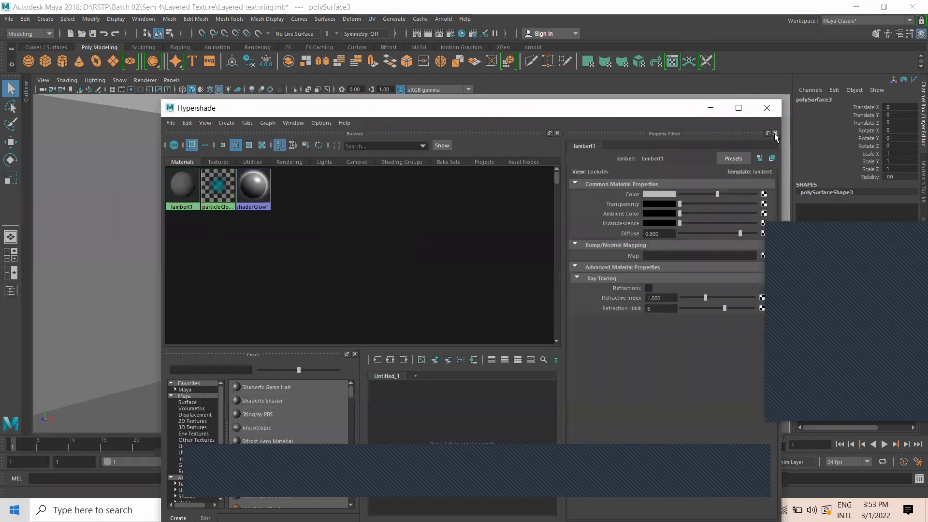
click(775, 134)
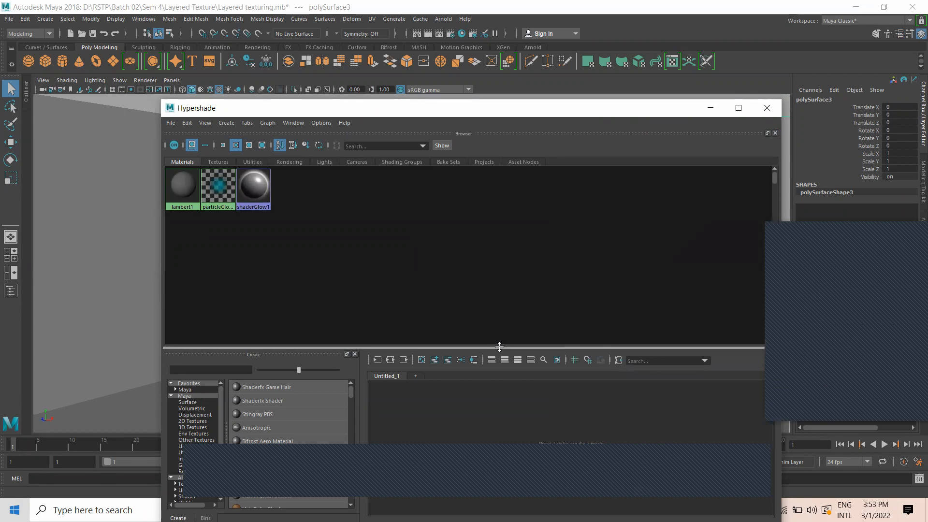
drag(500, 347, 480, 194)
click(775, 133)
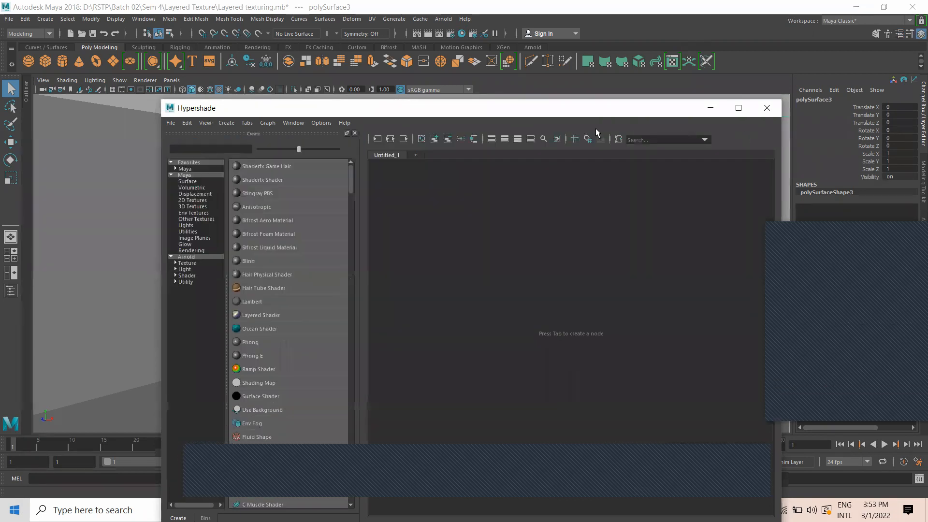
drag(163, 107, 236, 199)
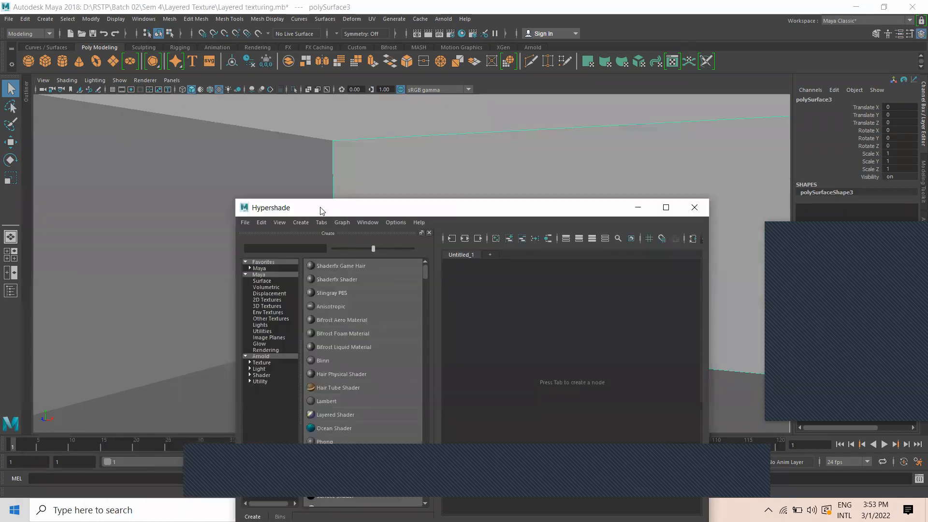
drag(321, 211, 143, 95)
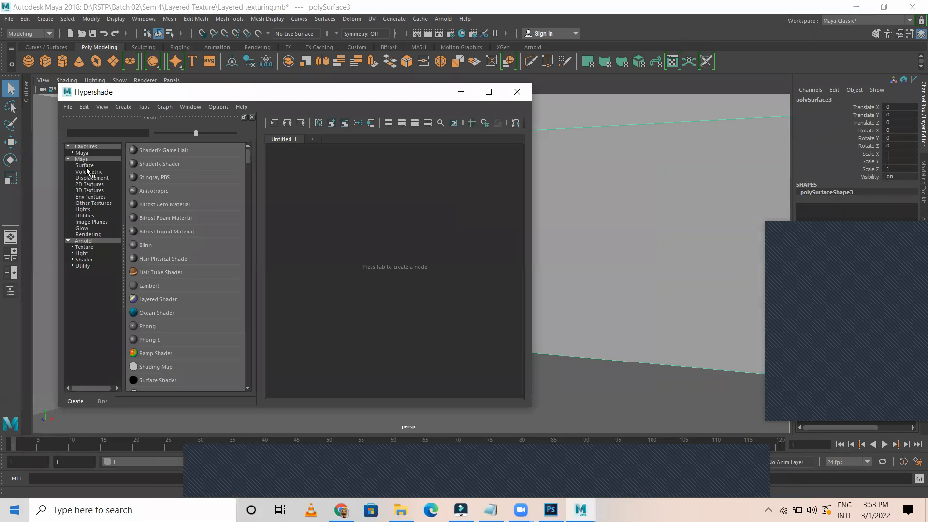
Create a Lambert material, rename lambert2 to Brick, and reposition it with lambert2SG
click(148, 287)
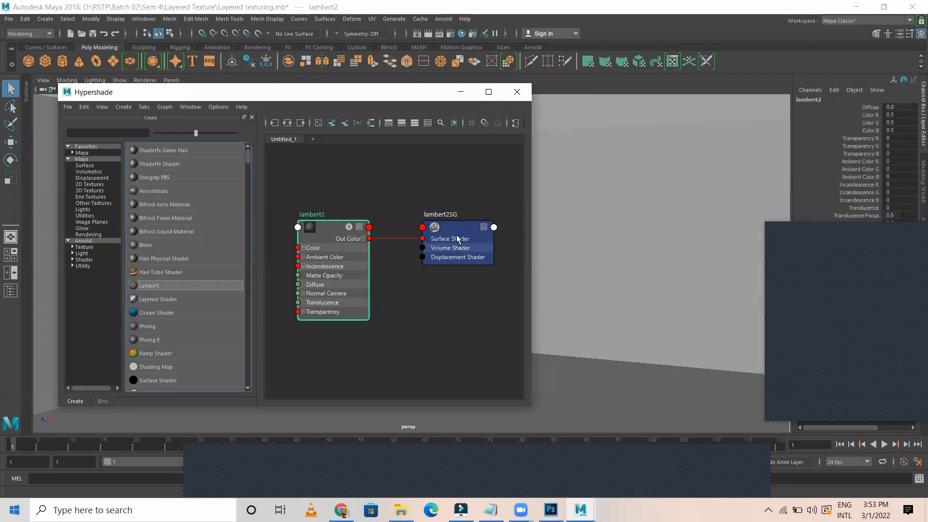
double_click(311, 213)
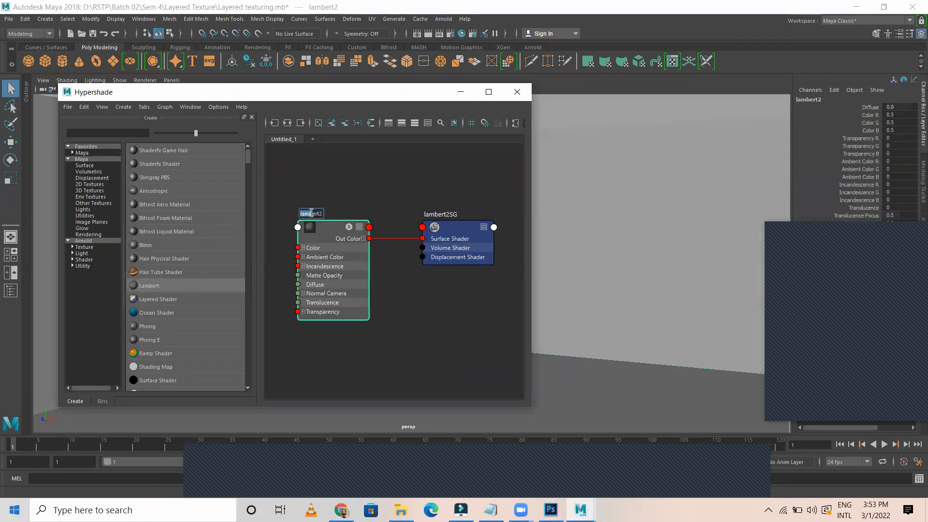
text(Brick)
key(Return)
click(408, 331)
drag(296, 188, 453, 254)
drag(333, 224, 393, 208)
Create file1 and file2 texture nodes left of Brick and show file1's attributes
click(89, 184)
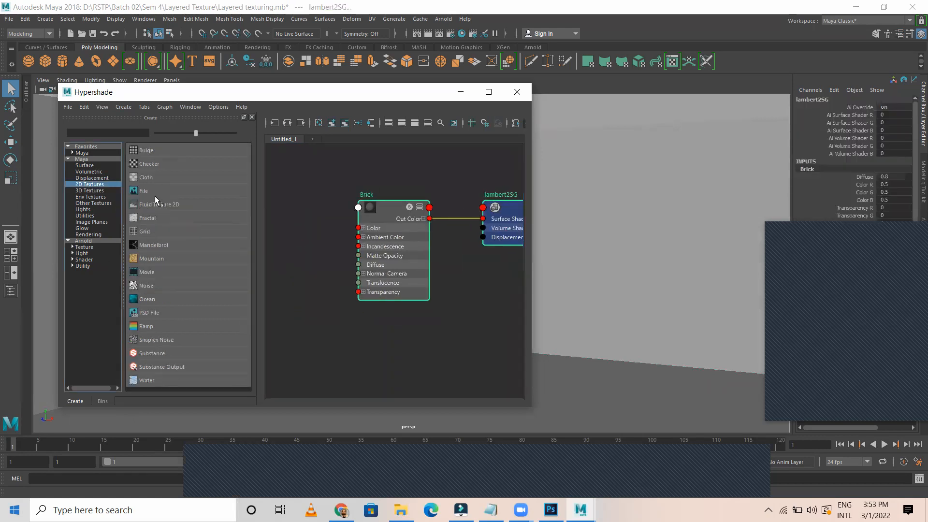
click(154, 193)
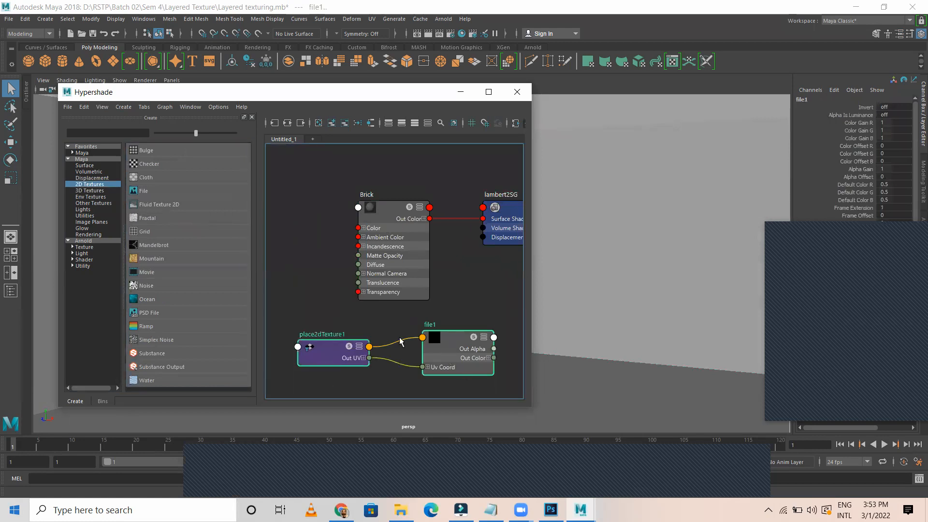
drag(433, 336, 292, 196)
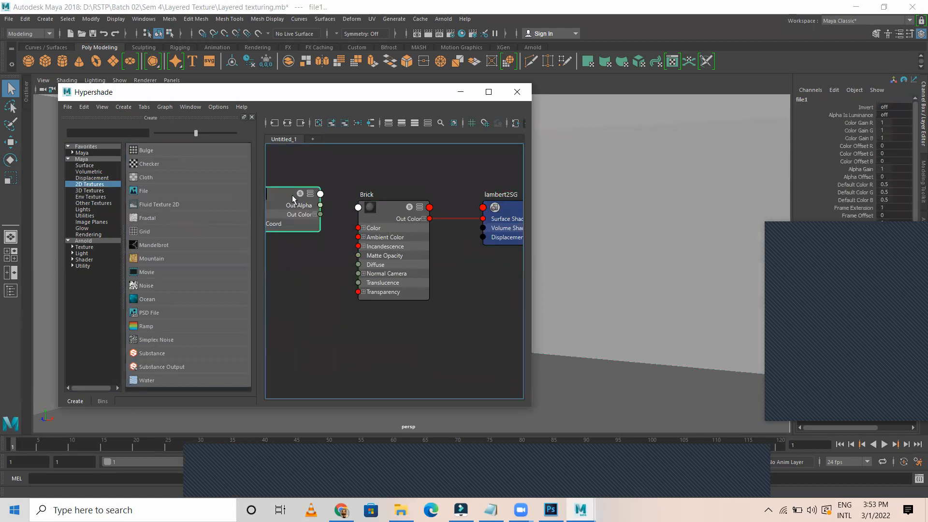
click(145, 191)
drag(459, 362, 309, 294)
click(369, 390)
click(312, 213)
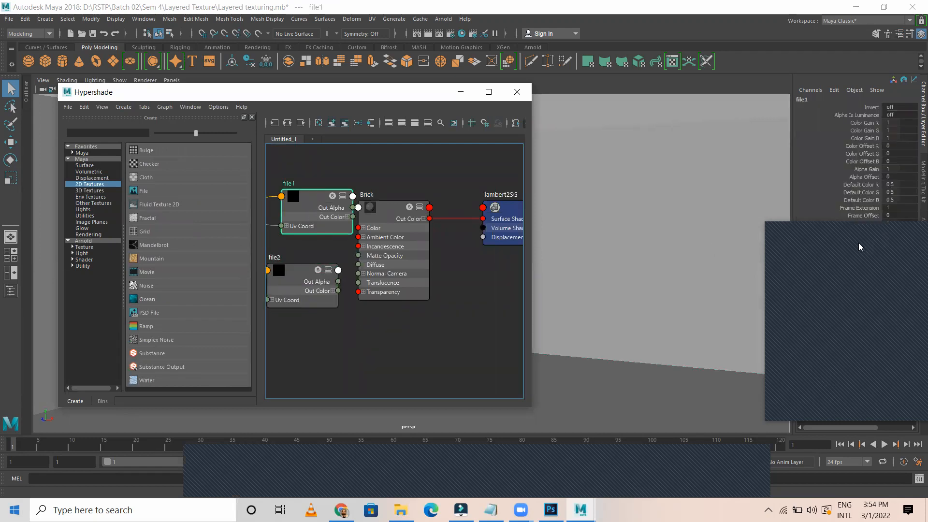
click(824, 229)
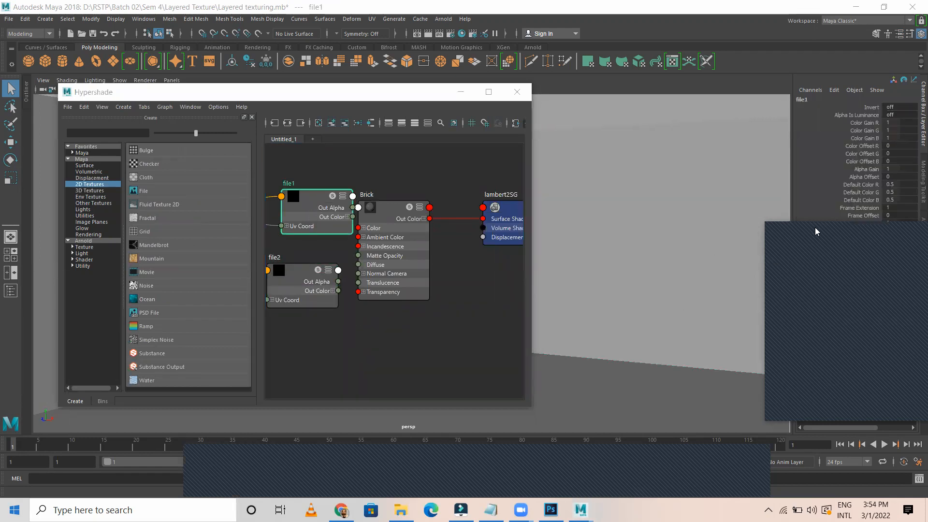
key(ctrl+a)
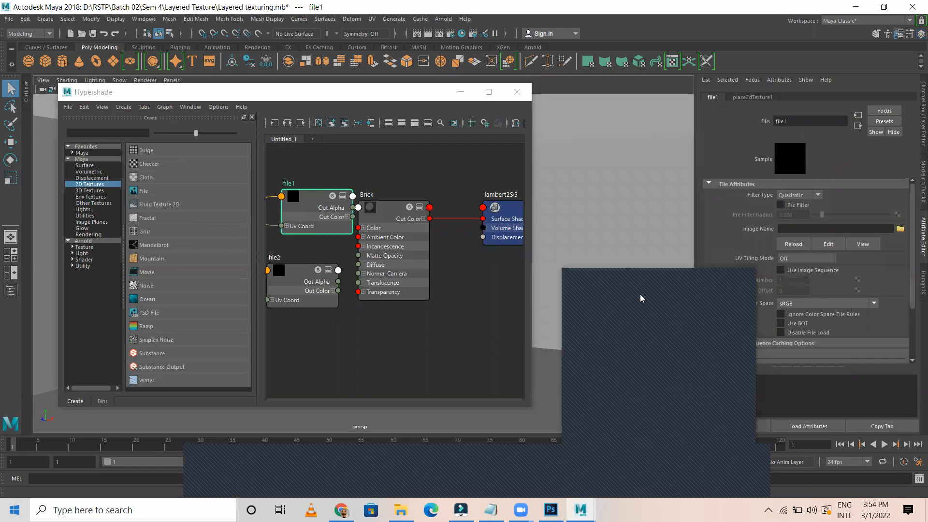
Load 0001-512x512.jpg from the Layered Texture folder into file1
click(901, 229)
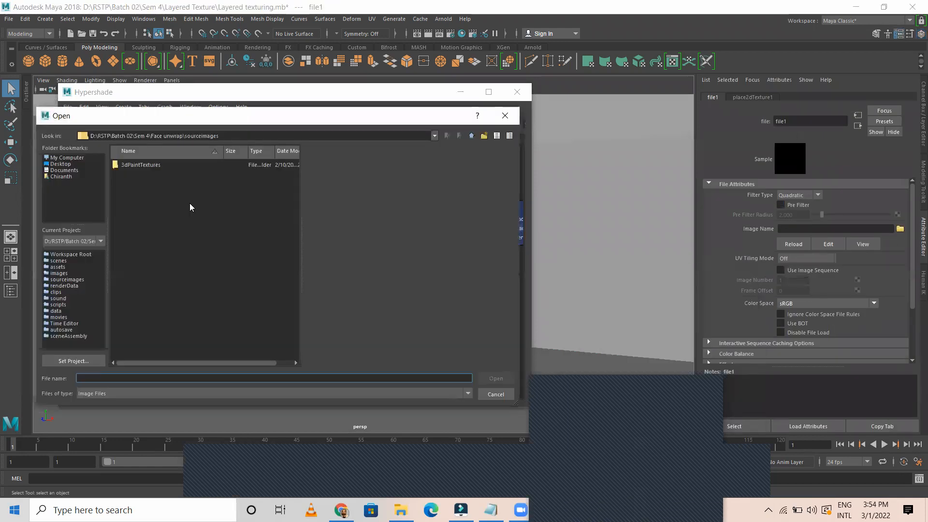
click(471, 136)
click(472, 136)
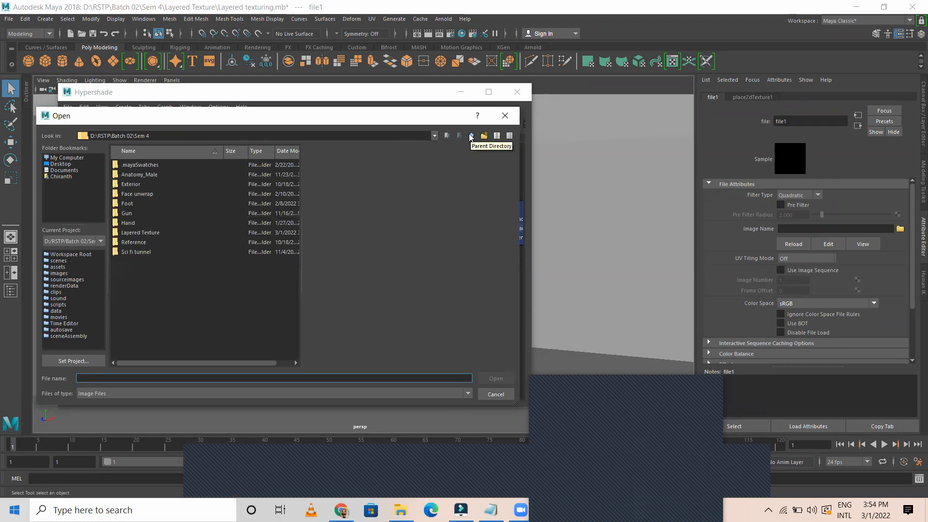
double_click(149, 233)
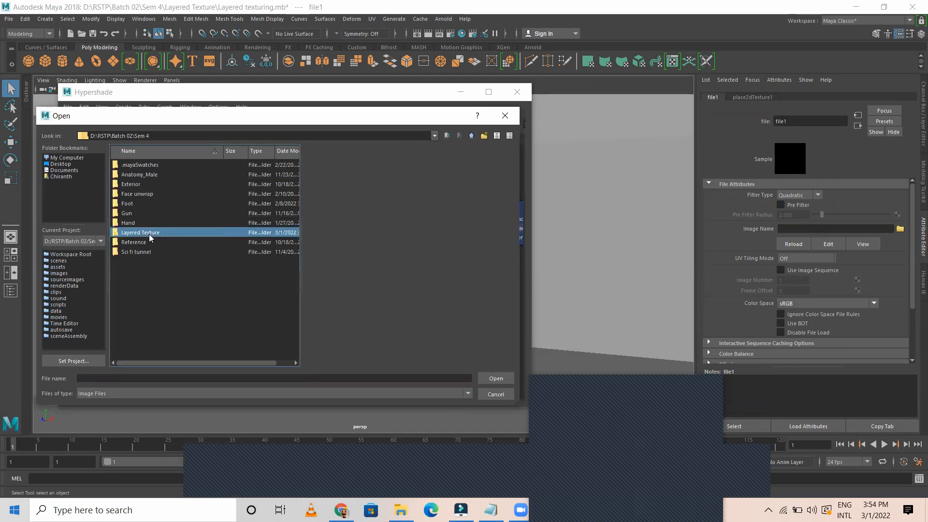
click(154, 175)
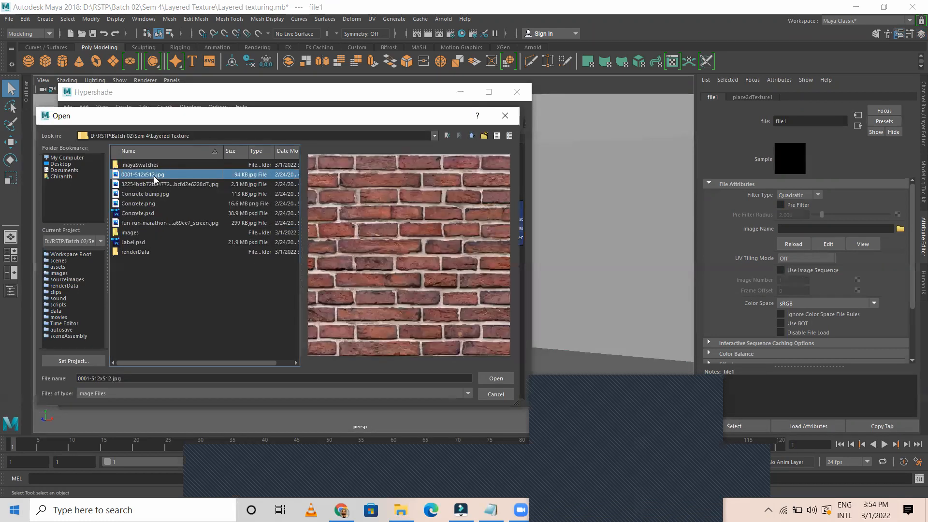
click(490, 380)
Set file1's placement repeat to 4 by 2 and file2's horizontal repeat to 4
click(753, 97)
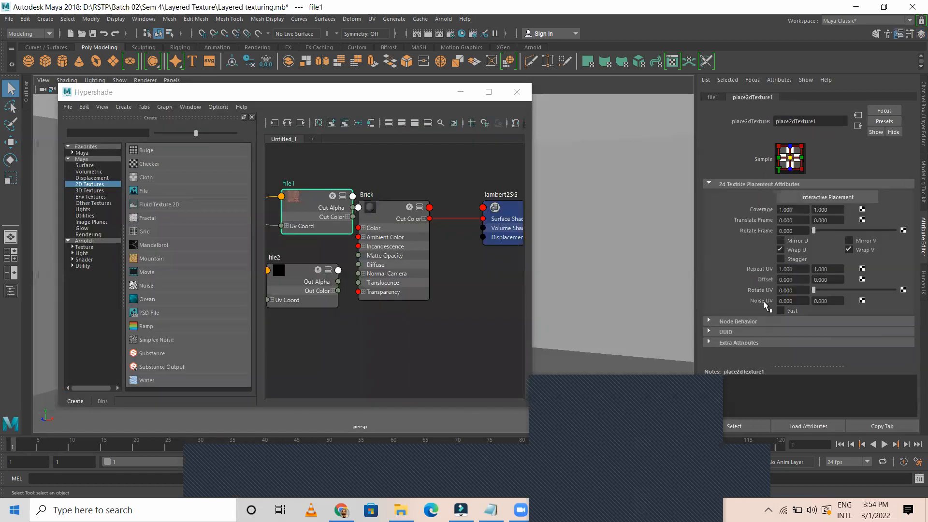
click(795, 269)
text(4)
click(841, 269)
text(2)
key(Return)
click(312, 275)
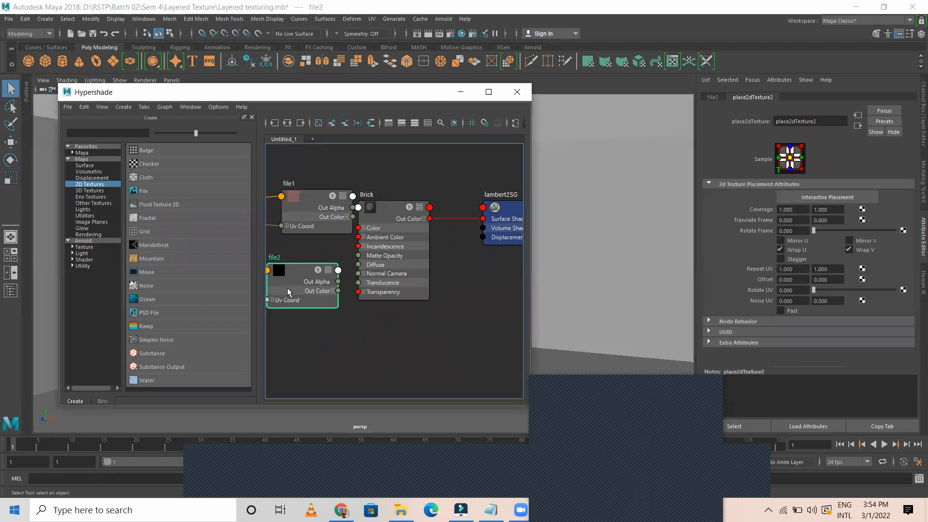
click(793, 269)
text(4)
key(Tab)
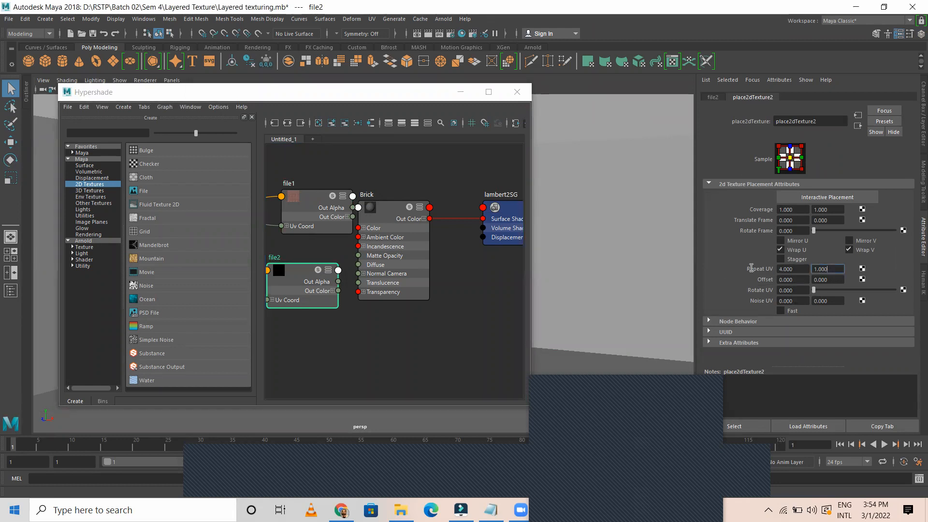
Load the brick image 0001-512x512.jpg into file2
click(713, 99)
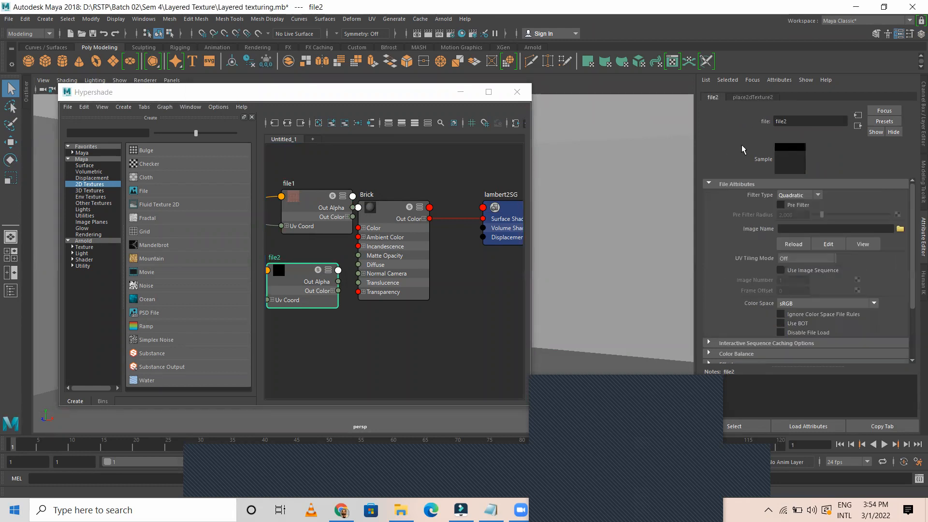
click(901, 229)
click(144, 175)
click(508, 381)
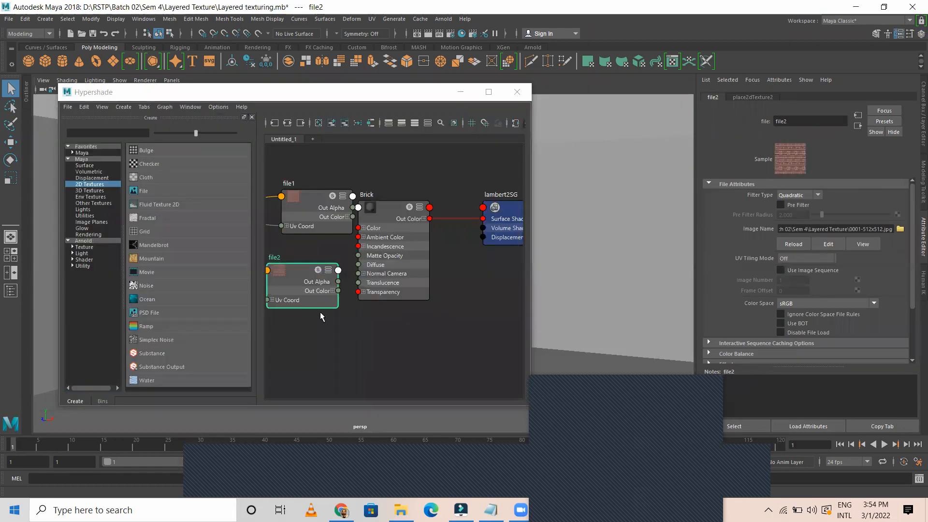
Connect file1 to Brick's Color and raise Brick's Diffuse to 1.000
click(402, 202)
drag(403, 202, 450, 179)
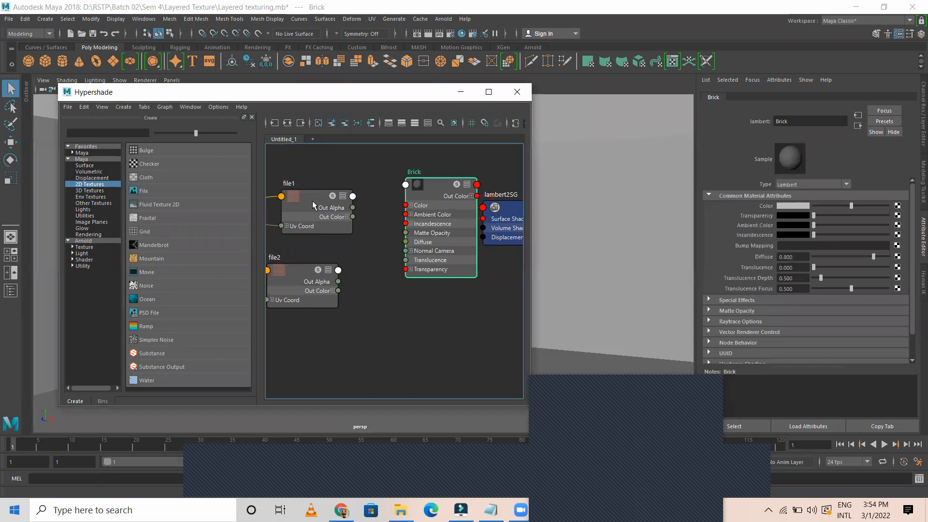
middle_drag(315, 196, 785, 208)
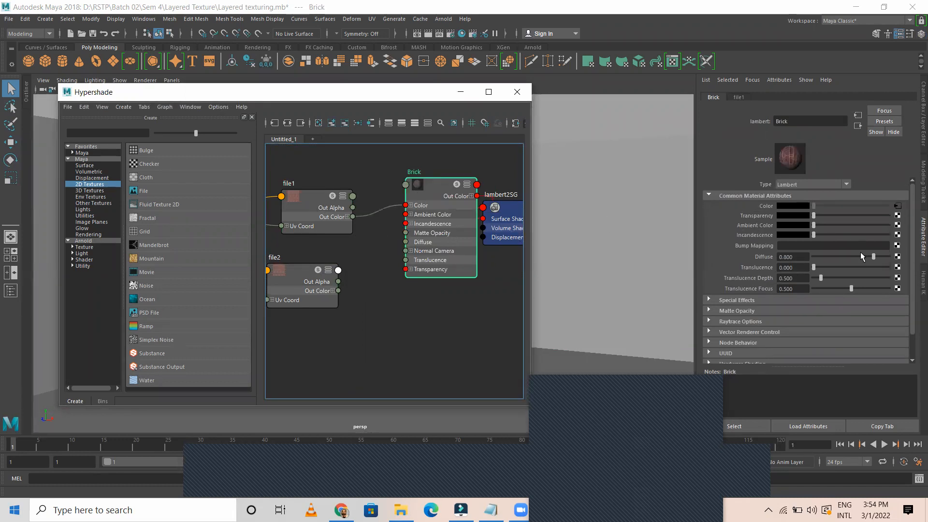
drag(883, 259, 894, 259)
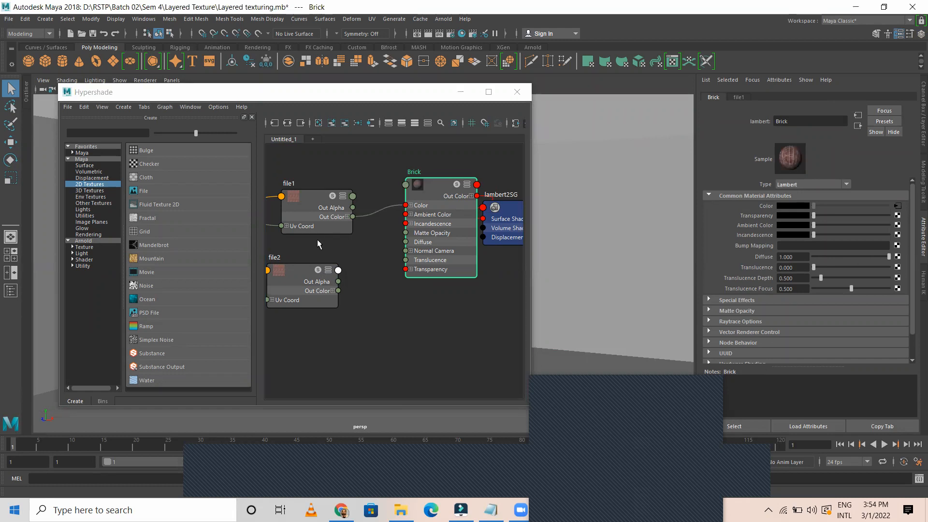
Tint file1 with a pinkish Color Gain and dark red Color Offset
click(897, 207)
scroll(824, 290, down, 5)
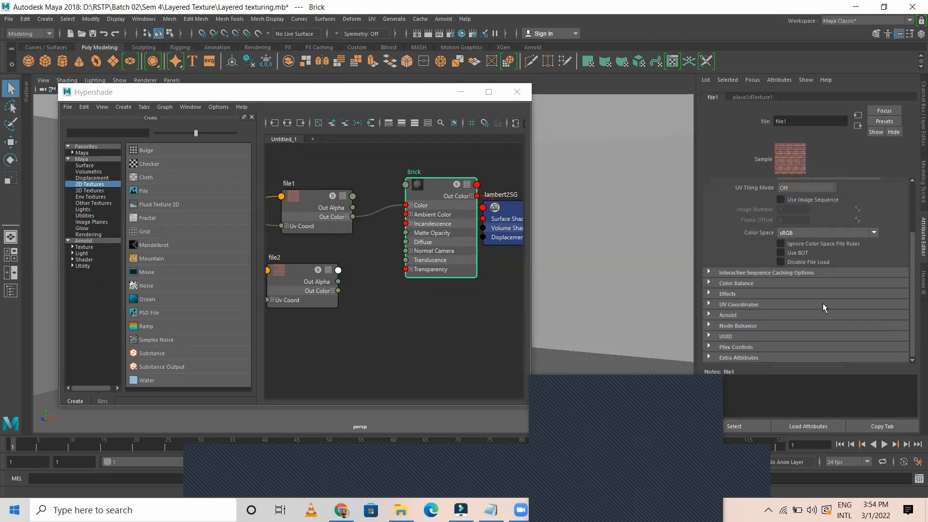
click(715, 283)
click(800, 318)
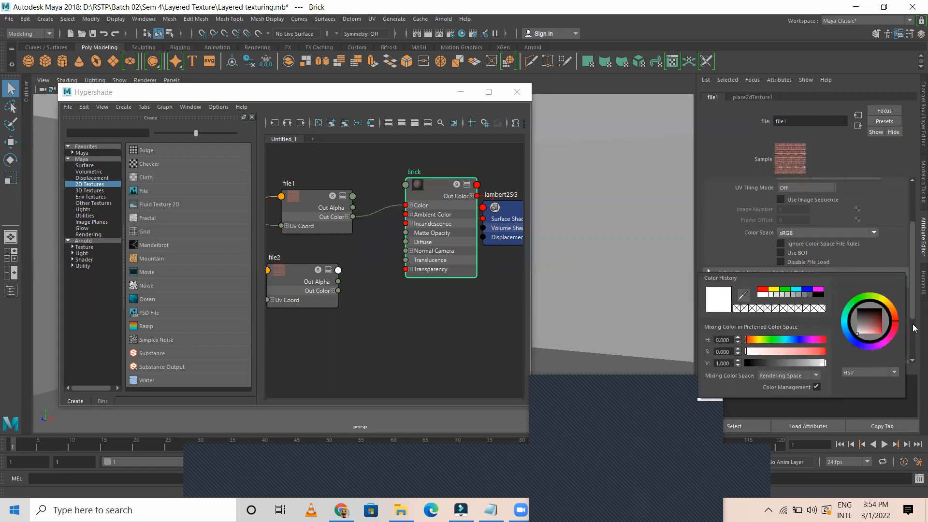
click(868, 334)
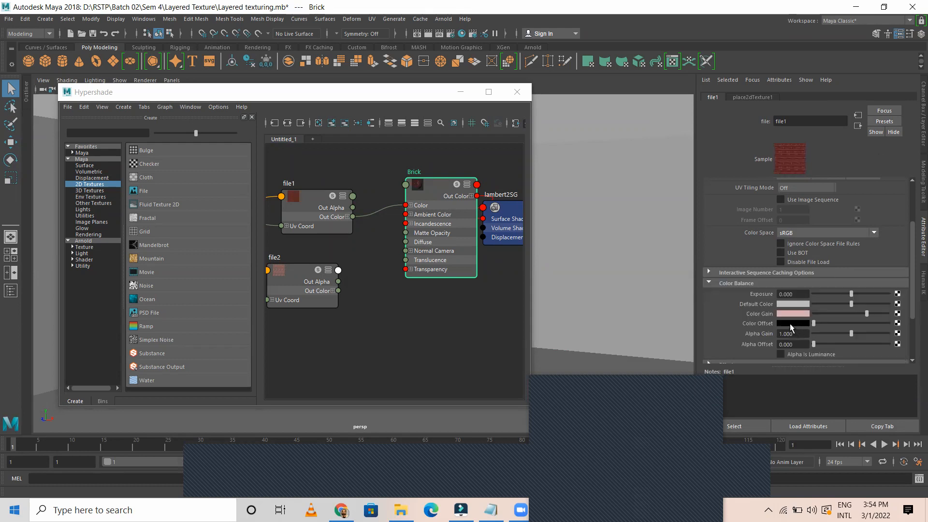
click(790, 323)
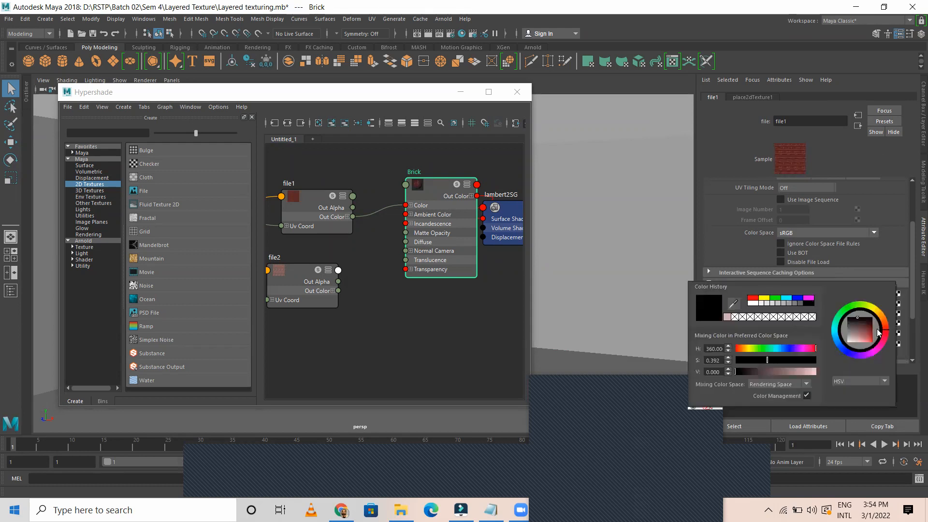
drag(863, 328, 868, 321)
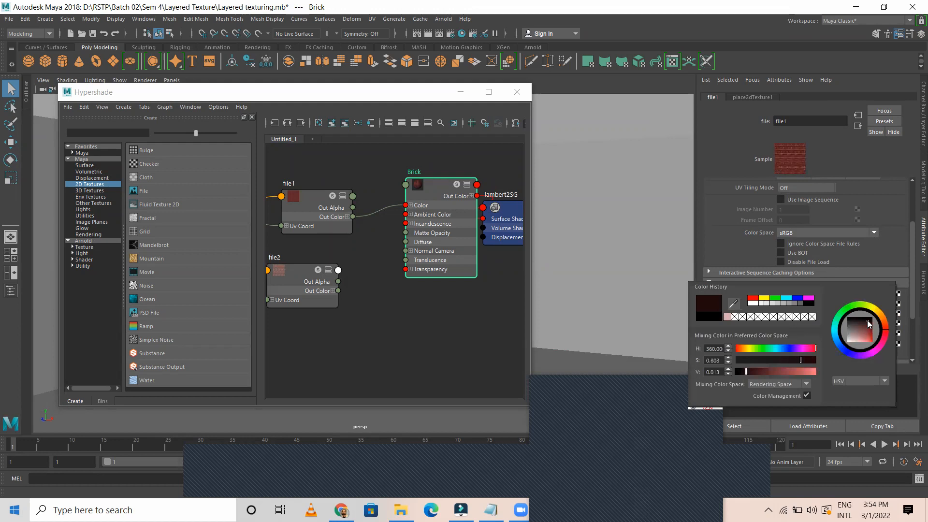
click(304, 276)
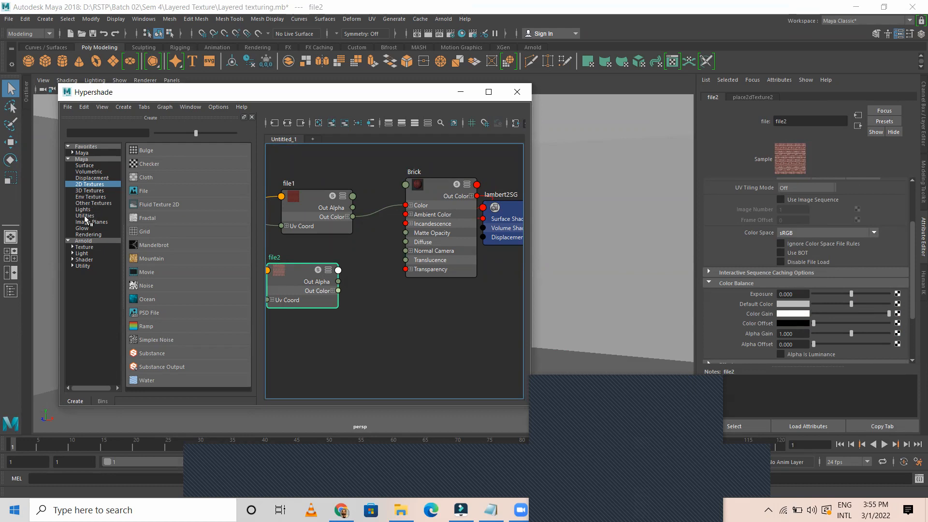
Create a Luminance utility and feed file2's Out Color into its Value
click(87, 216)
scroll(198, 312, down, 10)
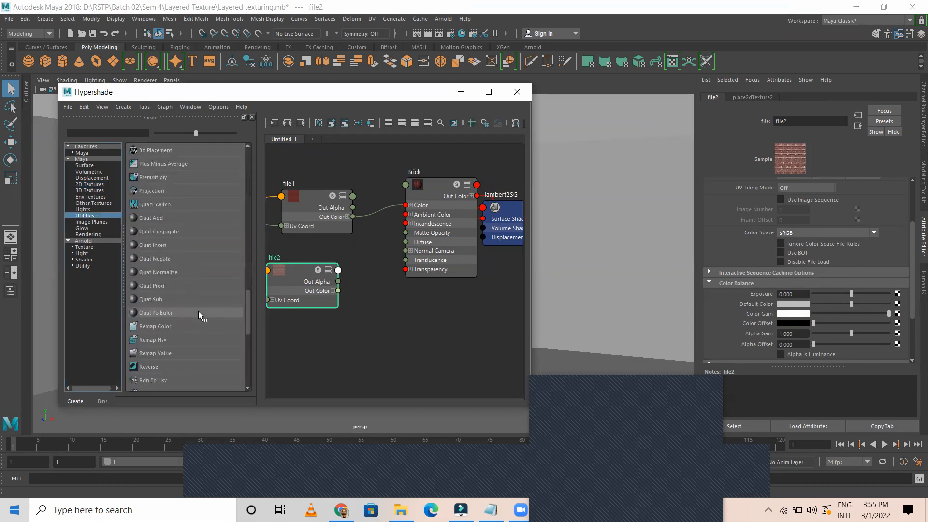
scroll(198, 311, up, 3)
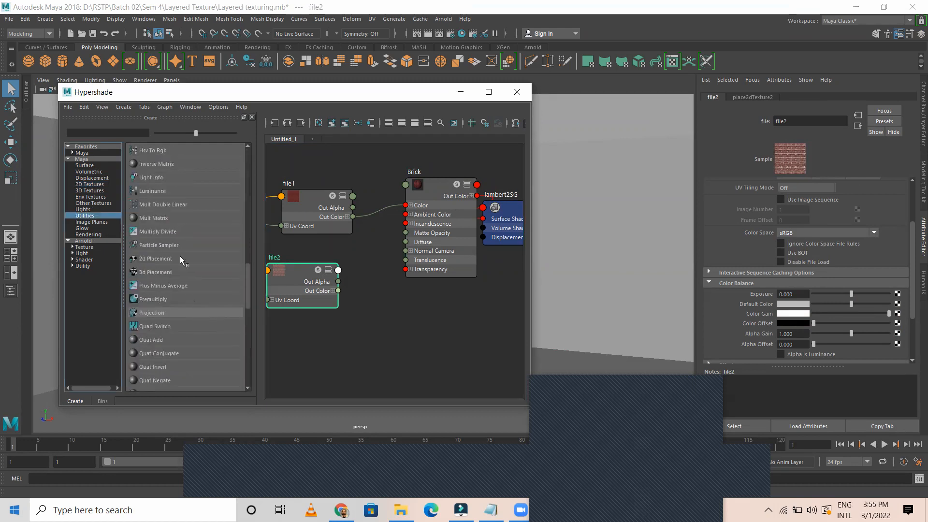
click(153, 191)
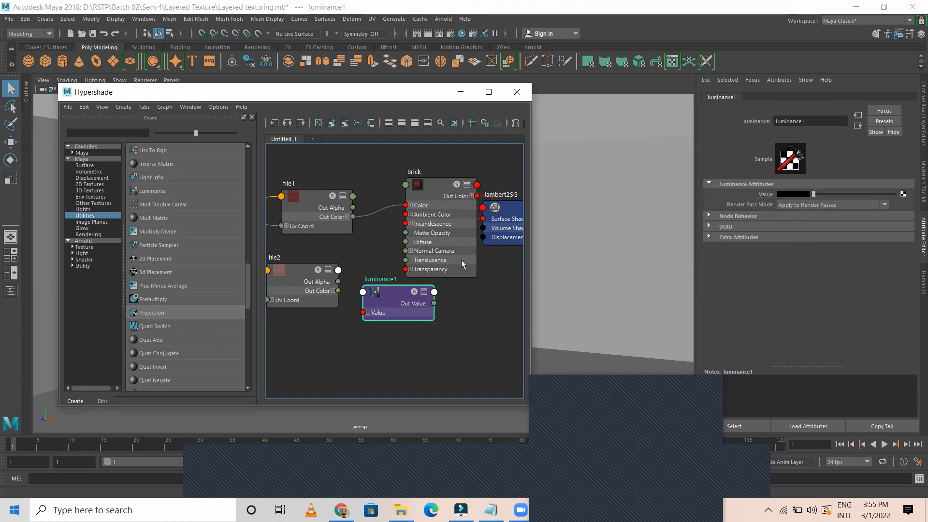
middle_drag(302, 272, 792, 194)
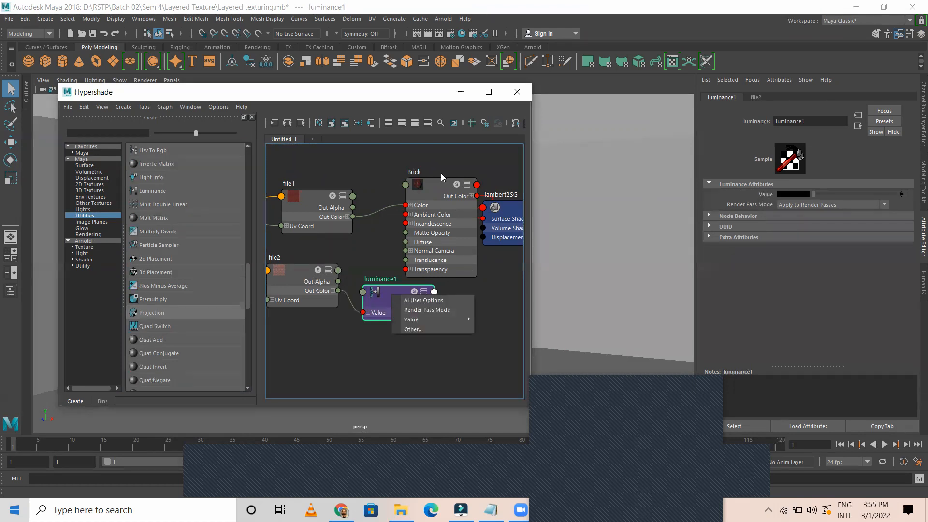
Connect luminance1 to Brick's Bump Mapping and set Bump Depth to -0.500
click(432, 192)
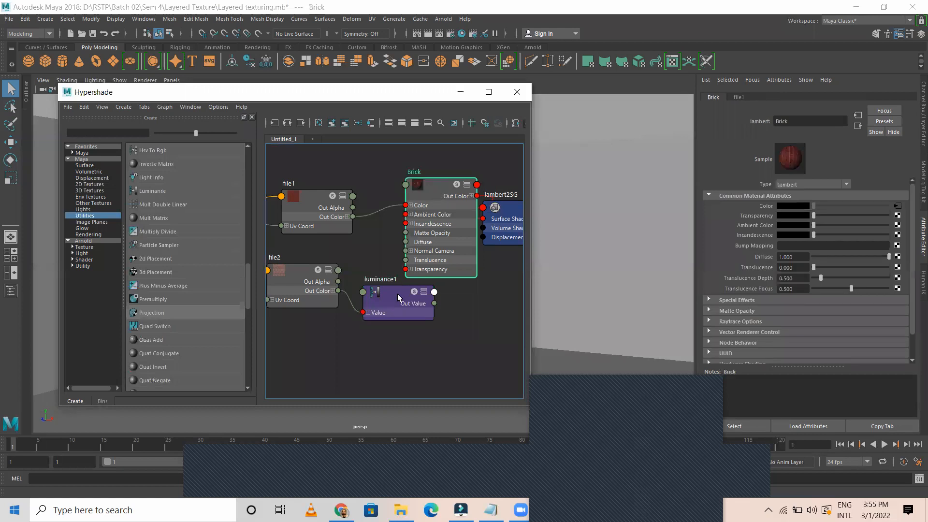
middle_drag(754, 246, 752, 245)
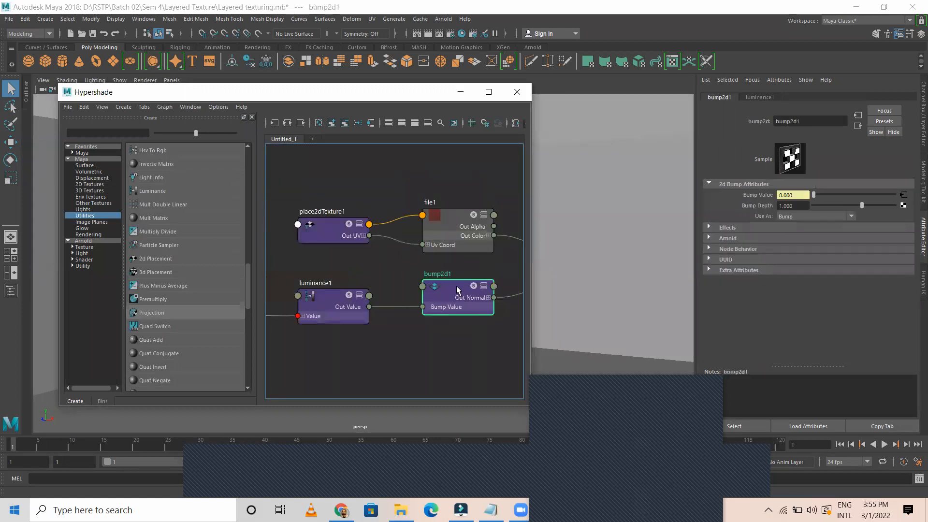
drag(802, 207, 708, 205)
text(-.5)
key(Return)
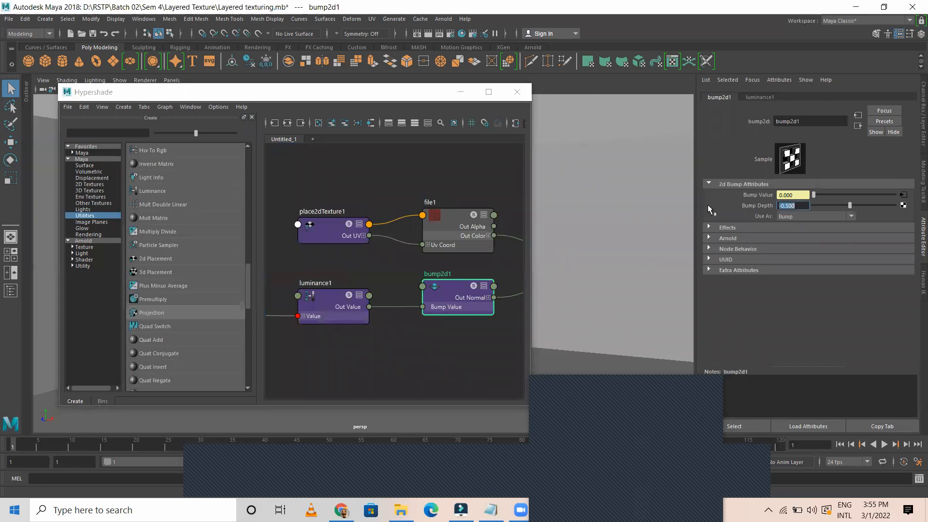
Graph Brick's input connections and widen the Hypershade window to show the full network
key(a)
alt+middle_drag(406, 220, 346, 212)
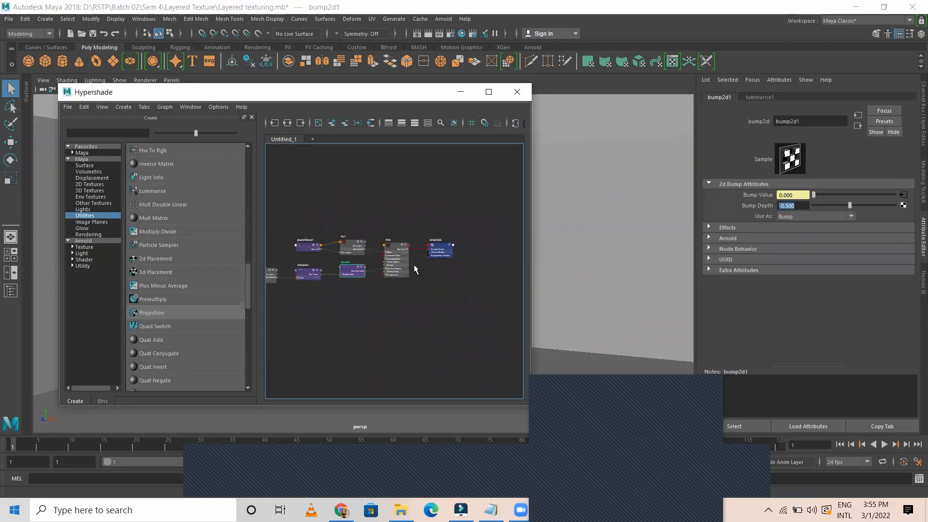
scroll(414, 265, up, 5)
click(356, 206)
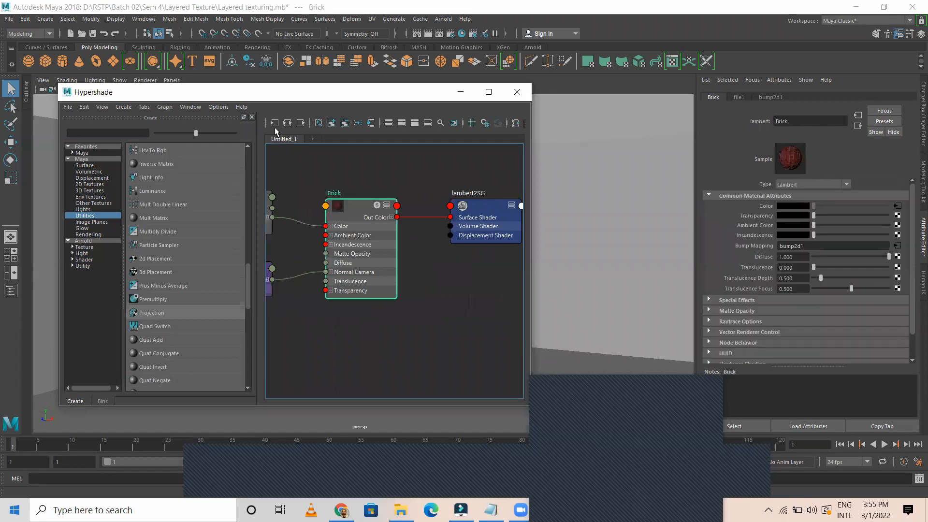
click(274, 124)
scroll(422, 289, up, 6)
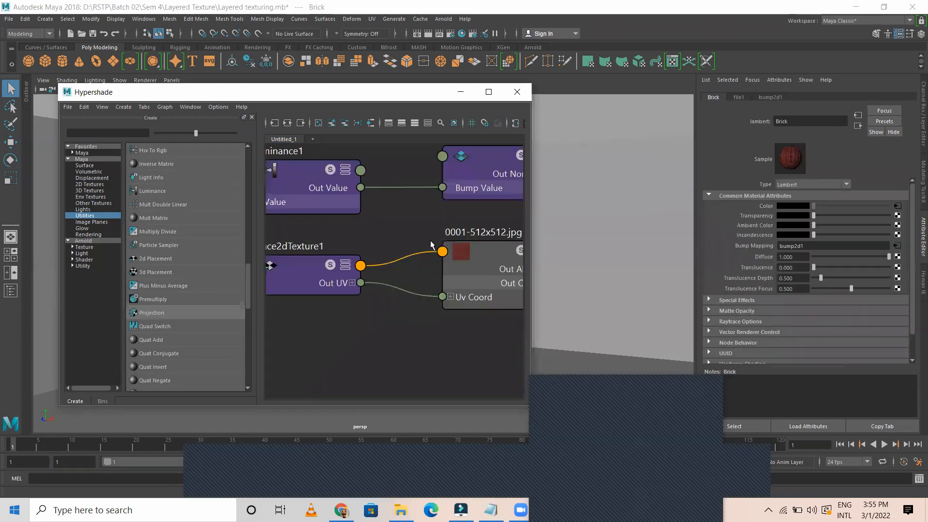
scroll(433, 249, down, 5)
drag(536, 260, 700, 307)
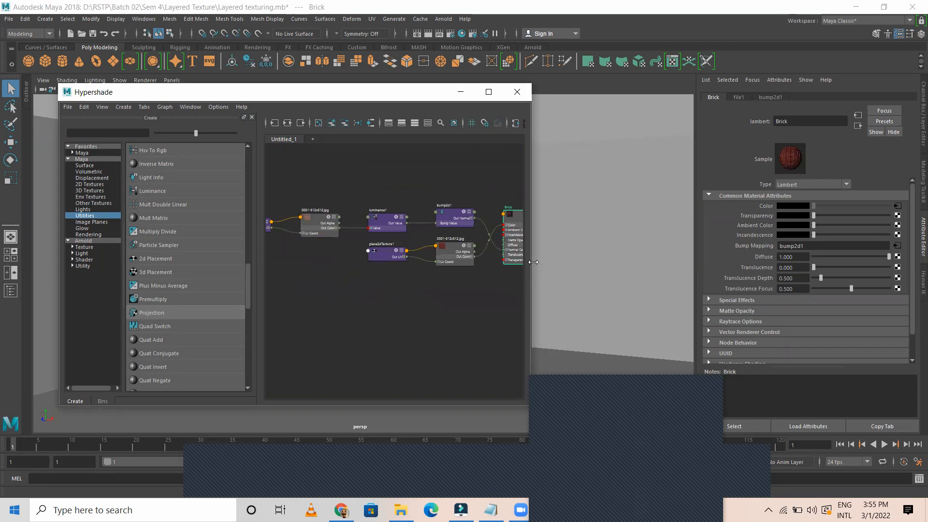
scroll(425, 225, up, 5)
middle_drag(569, 241, 358, 244)
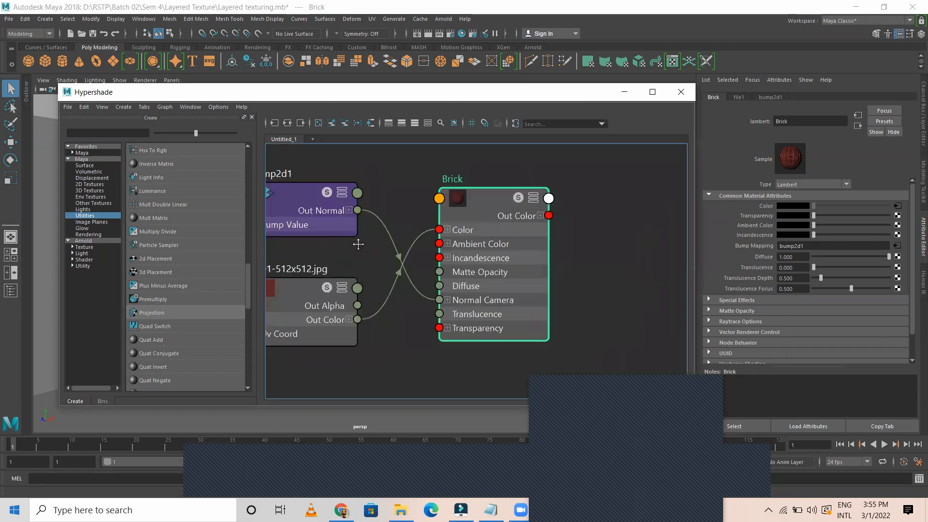
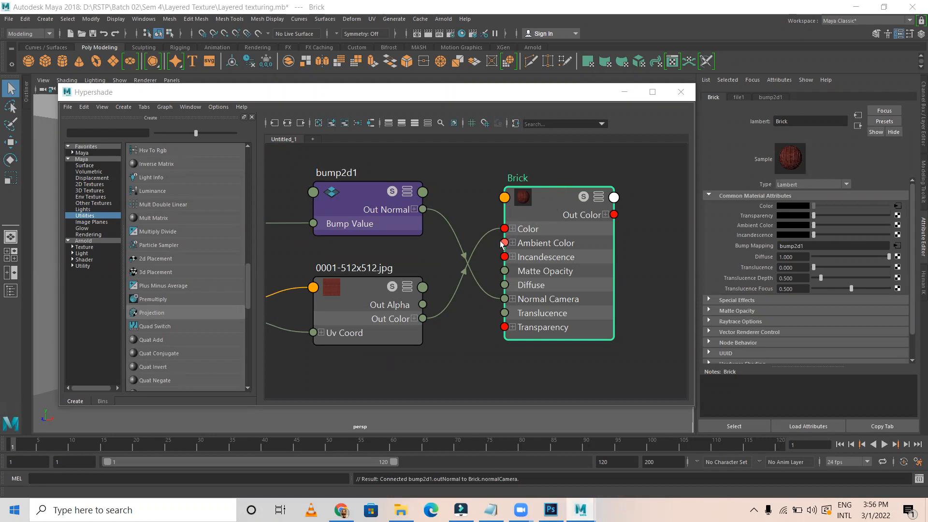
Pan across the brick network, from the luminance and placement nodes up to Brick
scroll(503, 240, down, 2)
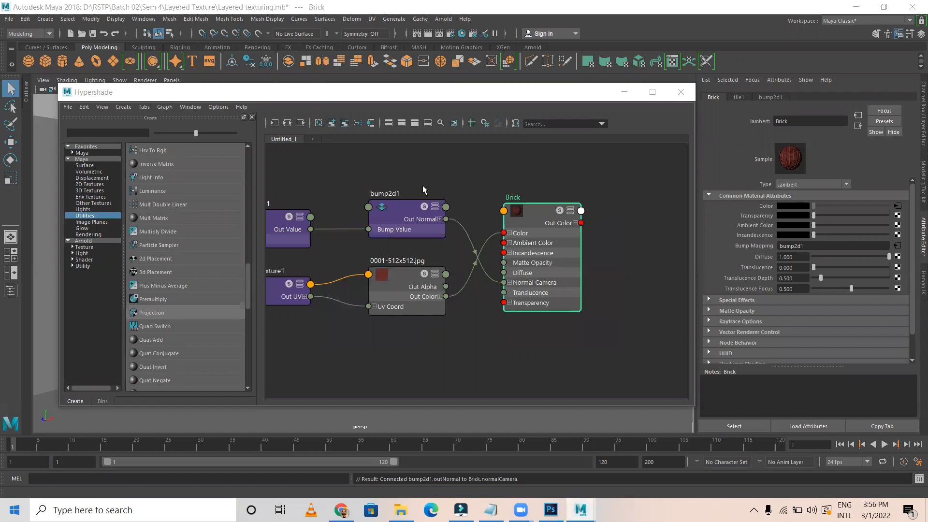
middle_drag(410, 268, 515, 257)
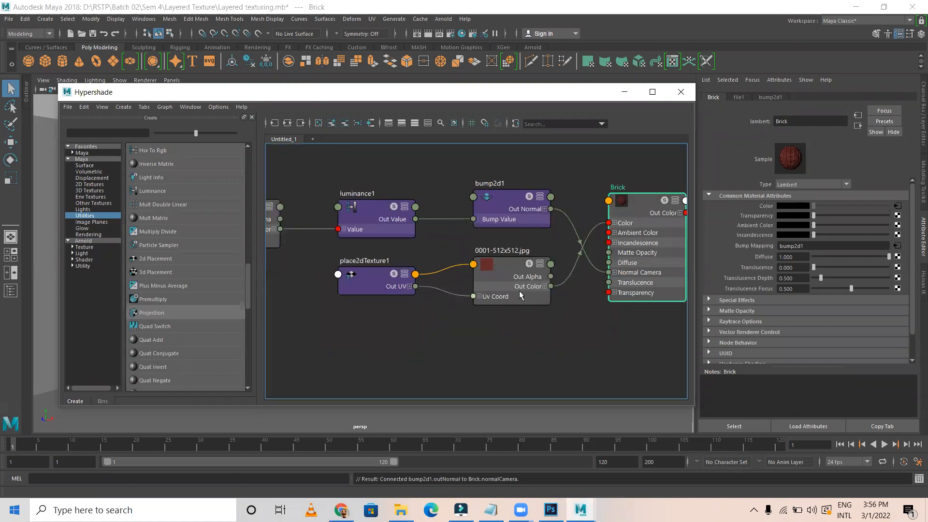
middle_drag(411, 286, 593, 289)
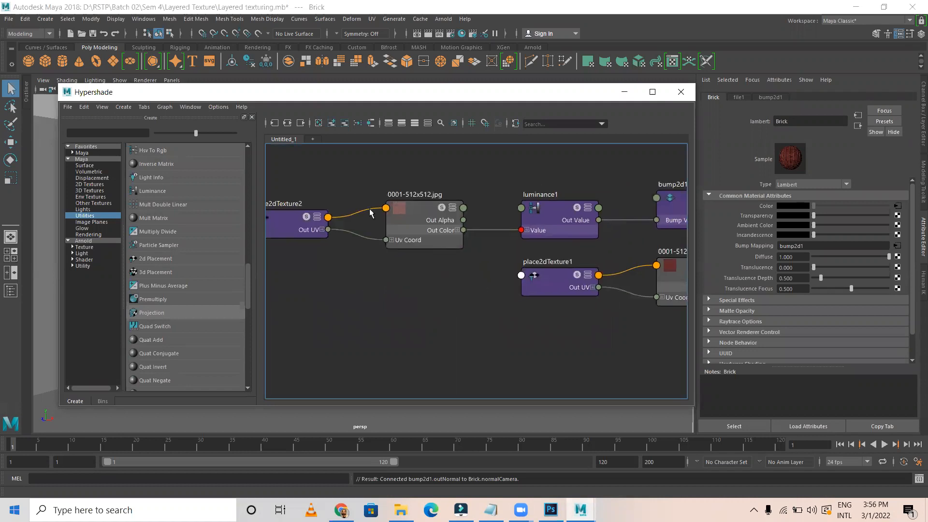
middle_drag(468, 341, 298, 345)
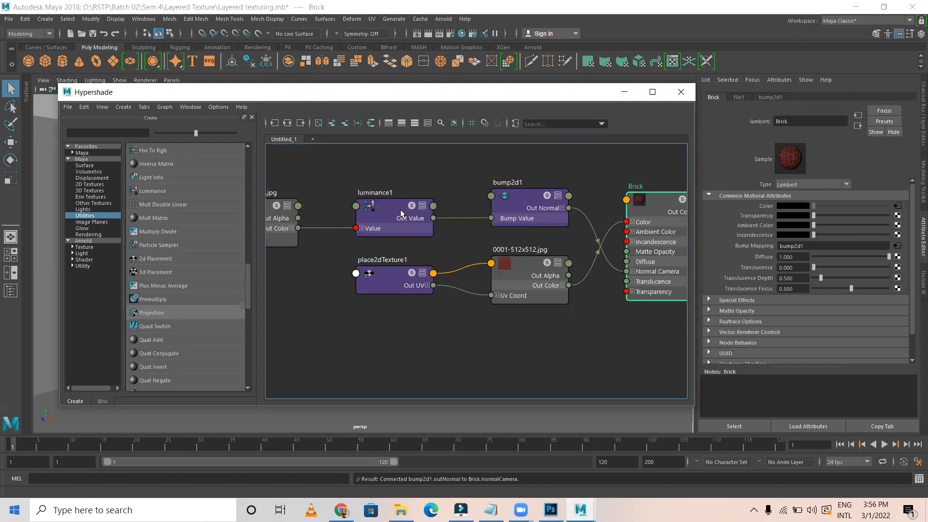
alt+middle_drag(511, 166, 404, 154)
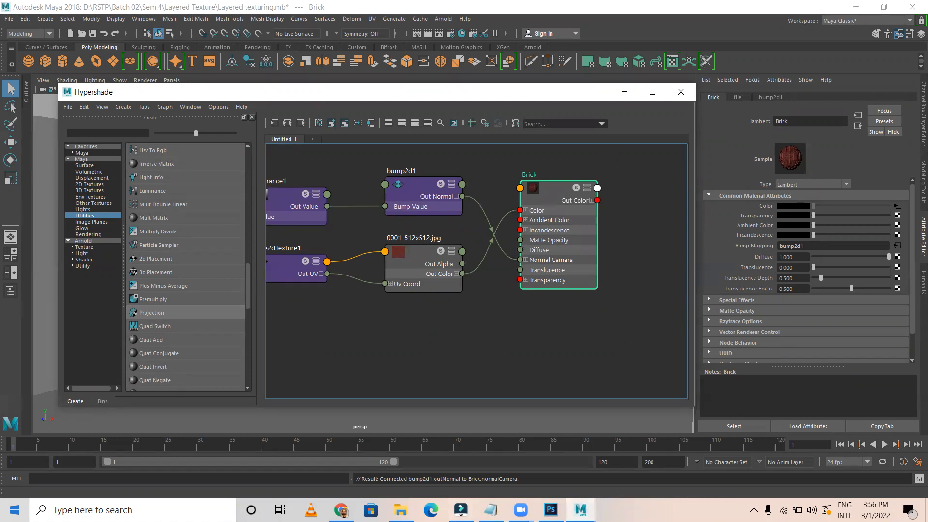
Switch the viewport to textured display (6), select the brick wall, and restore Hypershade
key(alt+Tab)
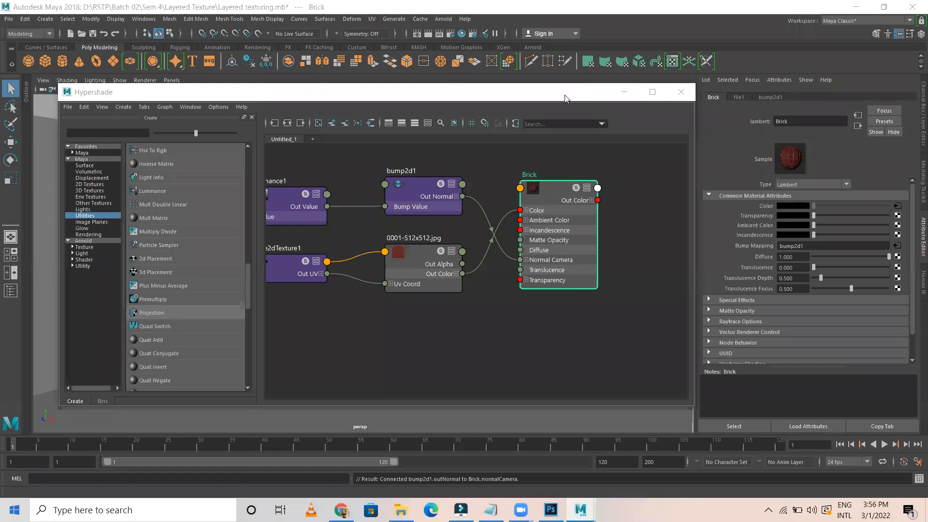
drag(566, 98, 451, 297)
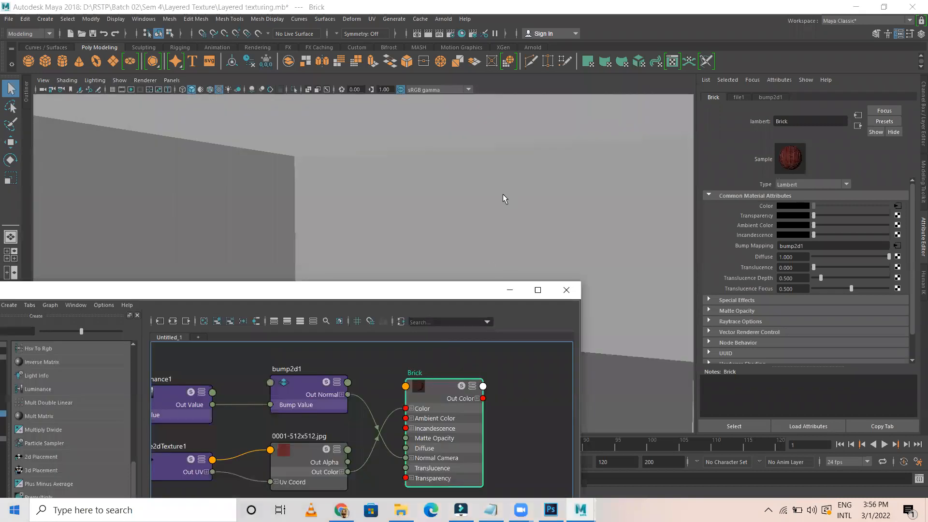
key(6)
click(476, 180)
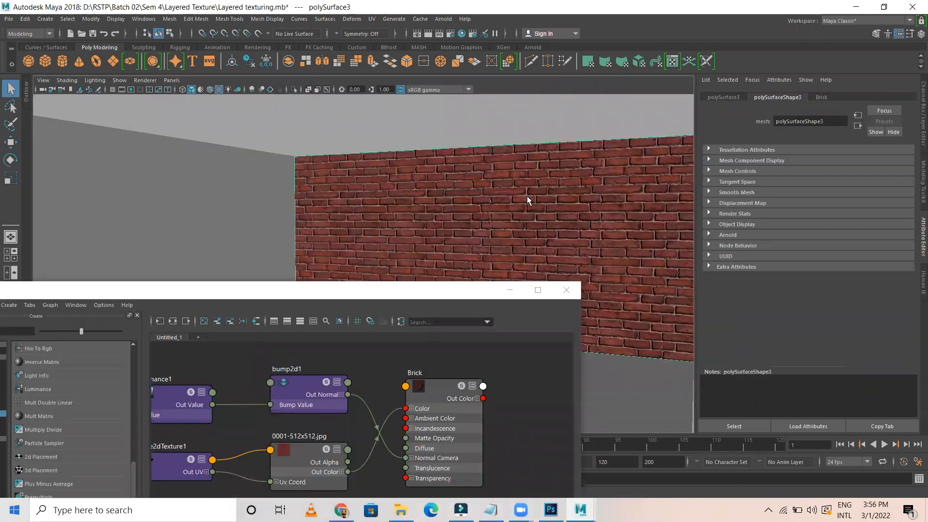
click(458, 289)
drag(458, 289, 531, 131)
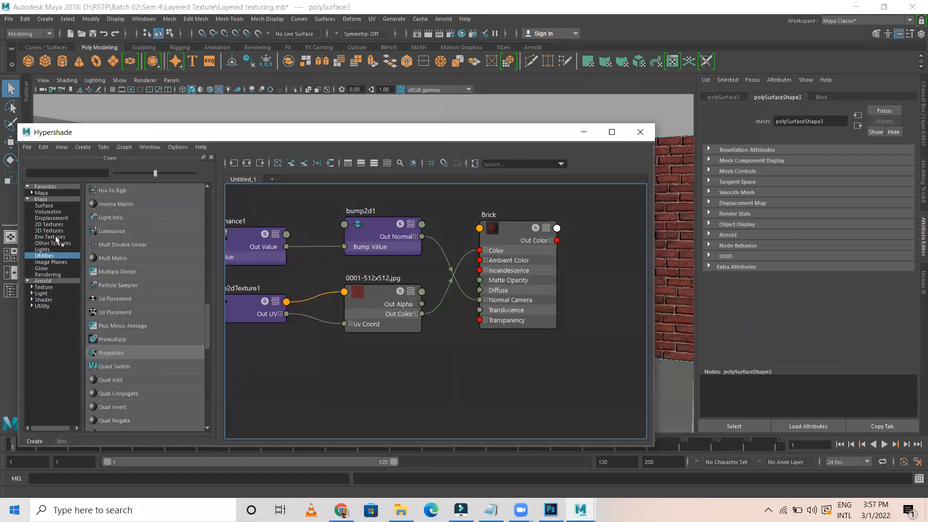
Create a new Lambert material and place it and its shading group below the brick network
click(44, 206)
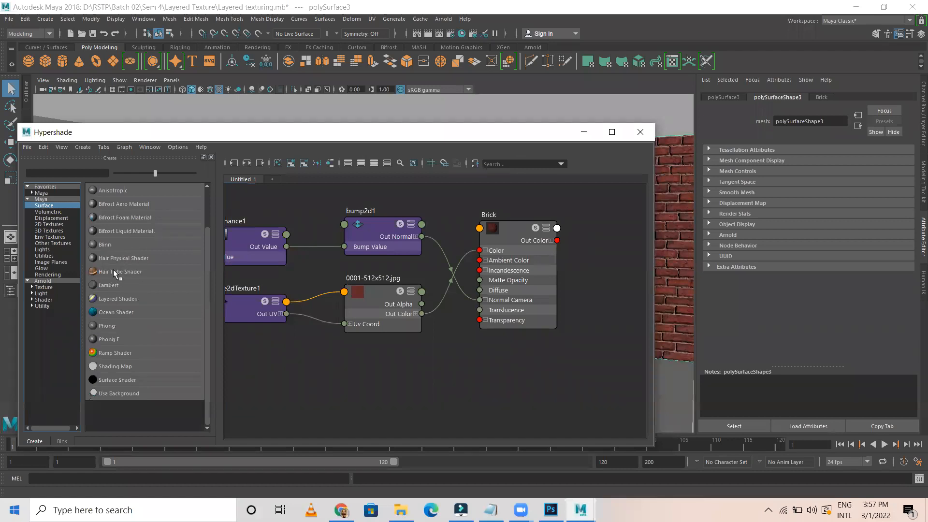
click(124, 286)
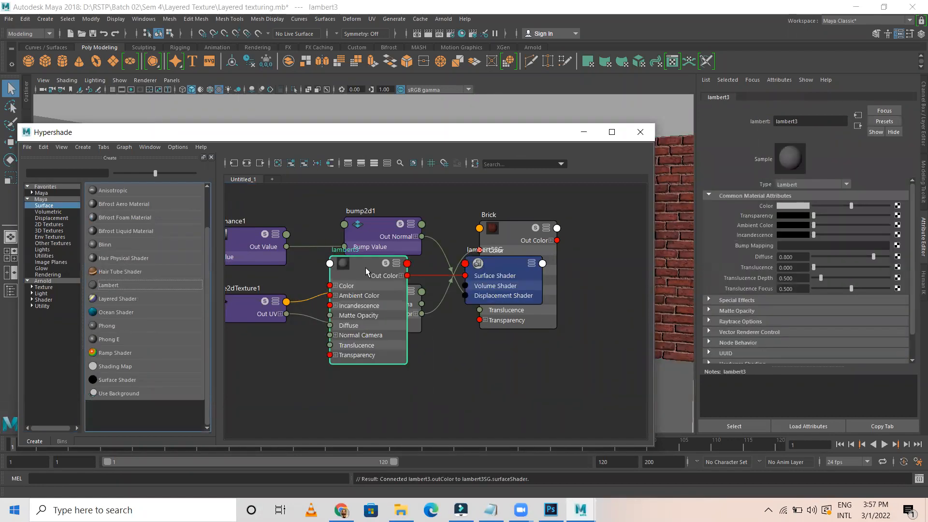
shift+click(504, 268)
drag(505, 269, 522, 381)
alt+middle_drag(552, 342, 559, 215)
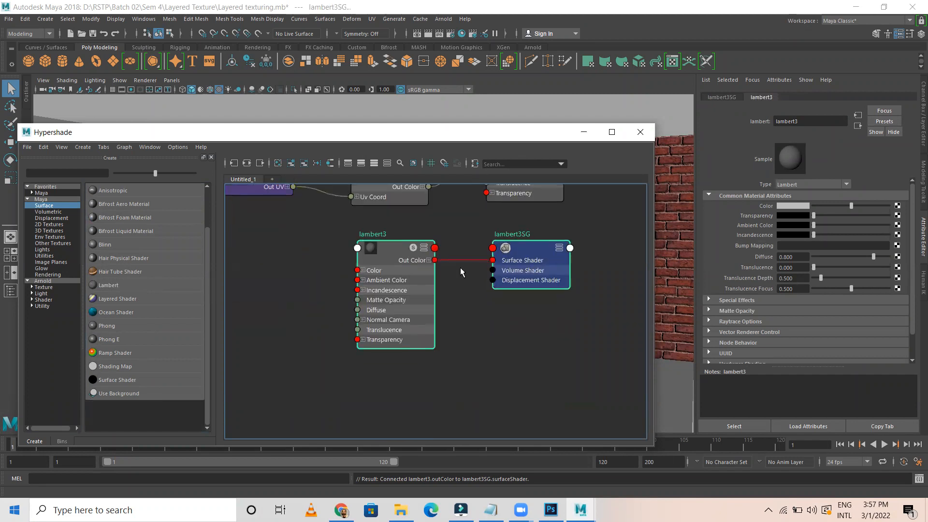
Rename lambert3 to 'Concrete', correcting the mistyped name
click(375, 242)
double_click(372, 234)
text(concret)
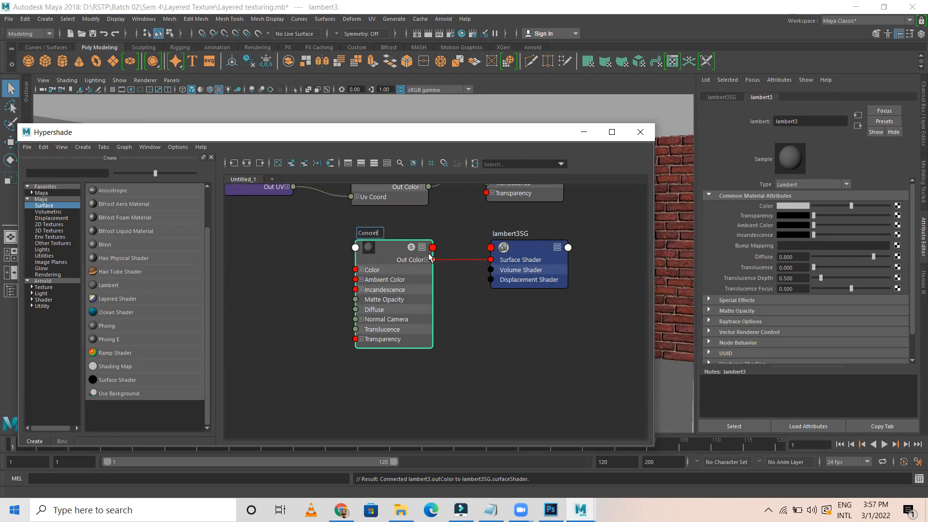
key(Return)
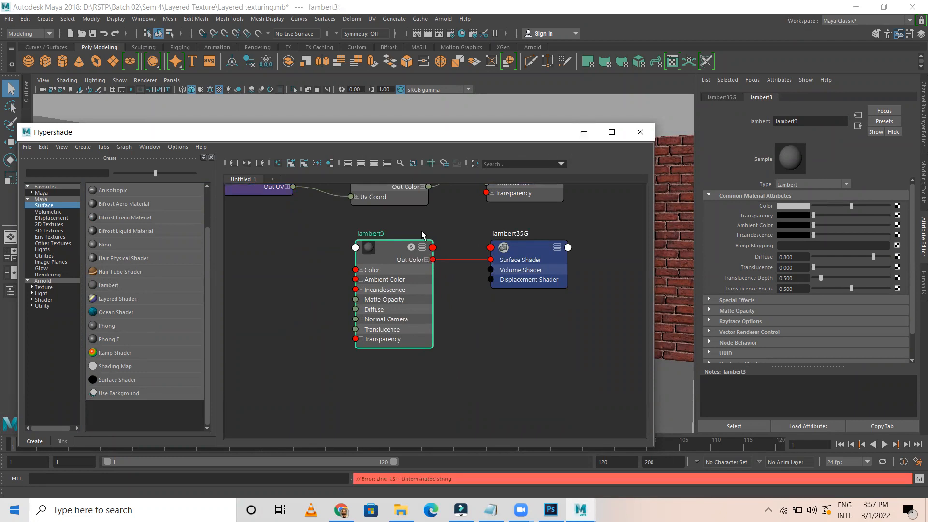
scroll(422, 263, up, 4)
scroll(426, 271, down, 7)
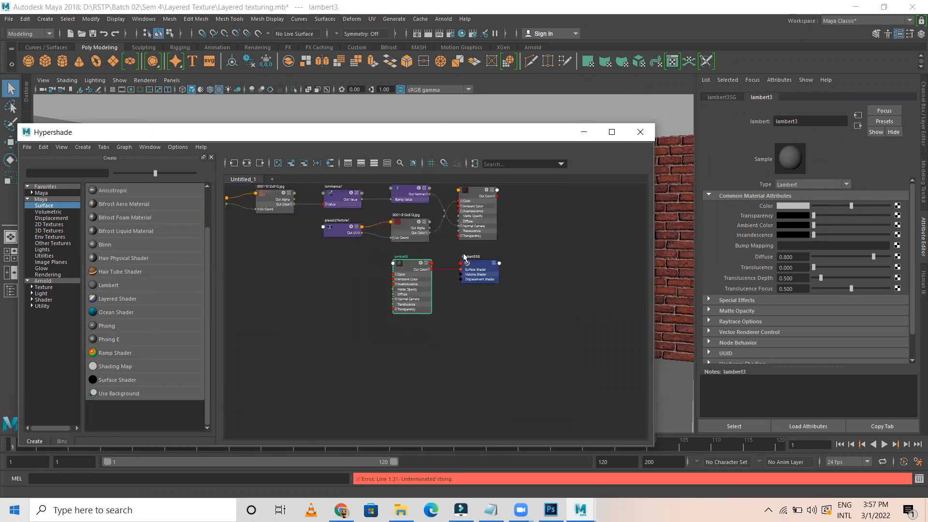
scroll(540, 230, up, 5)
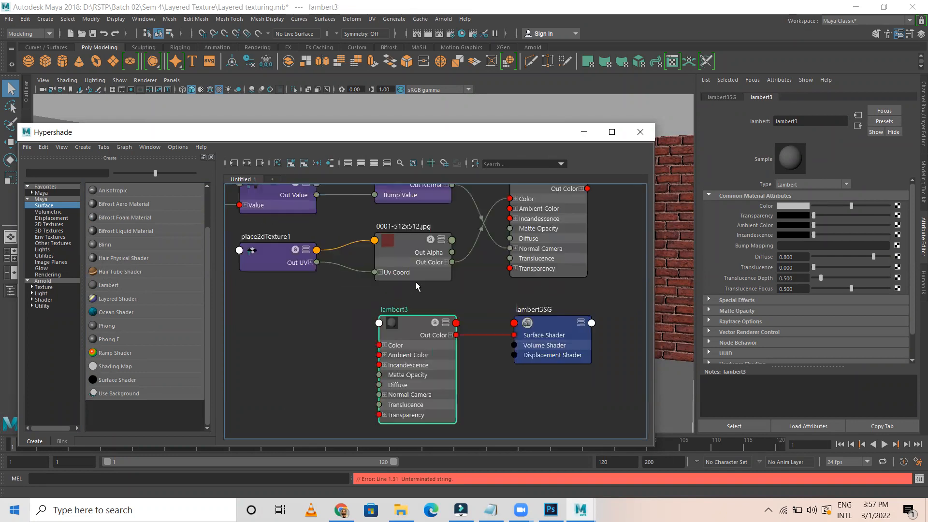
double_click(386, 319)
text(co)
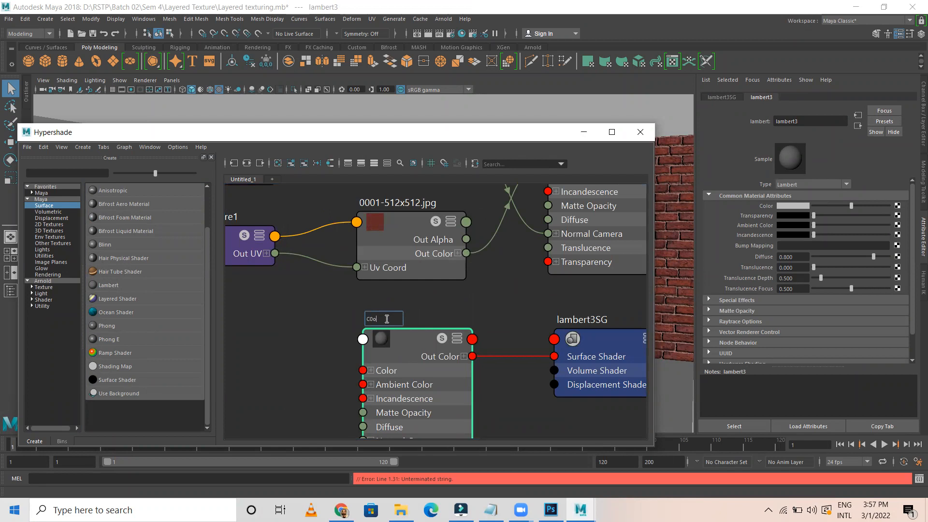
key(BackSpace)
text(ond)
text(rete)
key(Return)
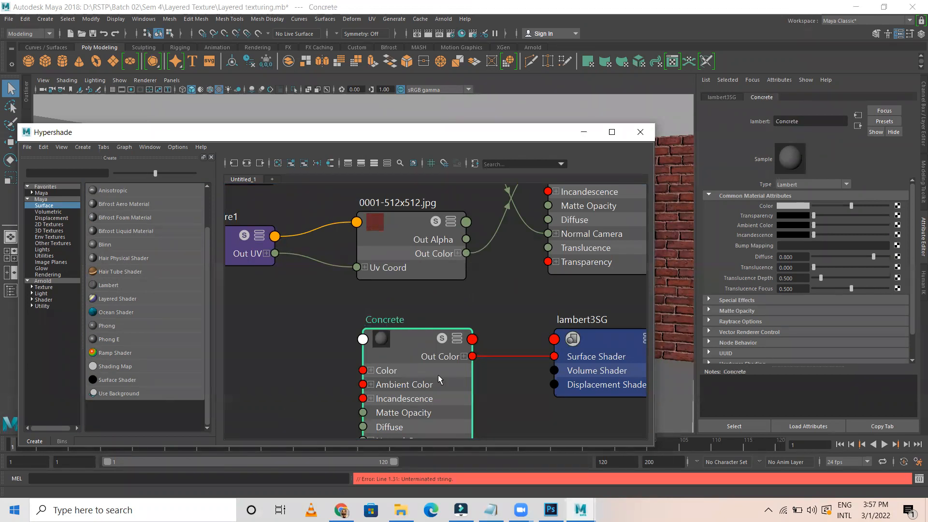
scroll(366, 357, down, 2)
scroll(366, 357, down, 2)
scroll(366, 357, up, 2)
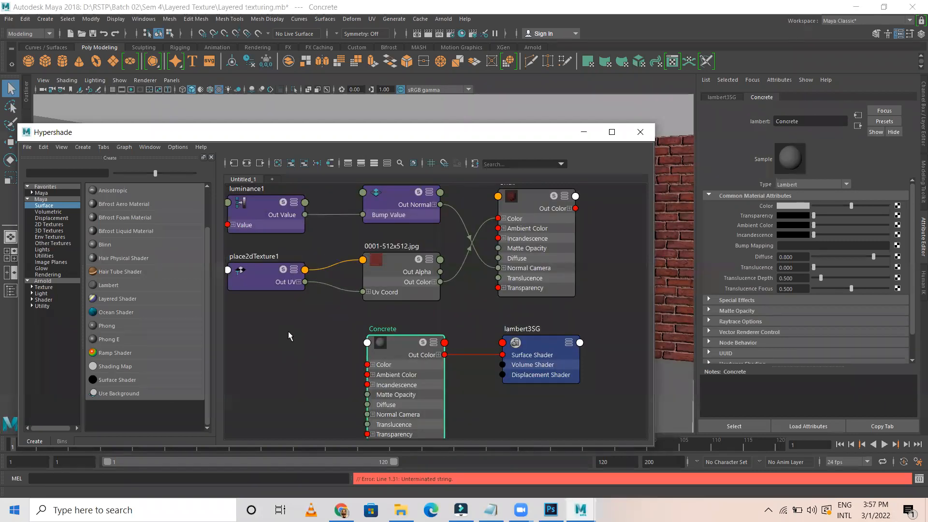
Create two file texture nodes, file3 and file4, and arrange them beside Concrete
click(49, 223)
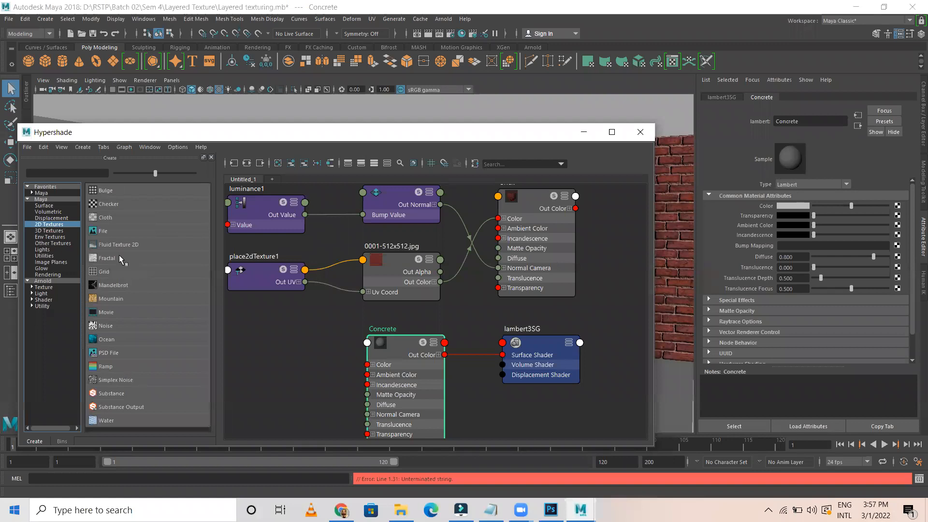
click(109, 230)
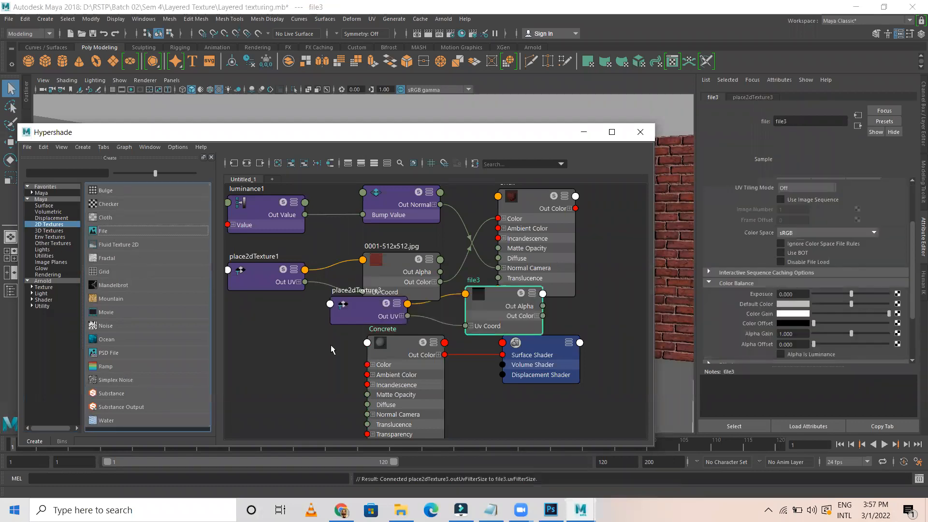
shift+click(355, 317)
drag(495, 301, 295, 338)
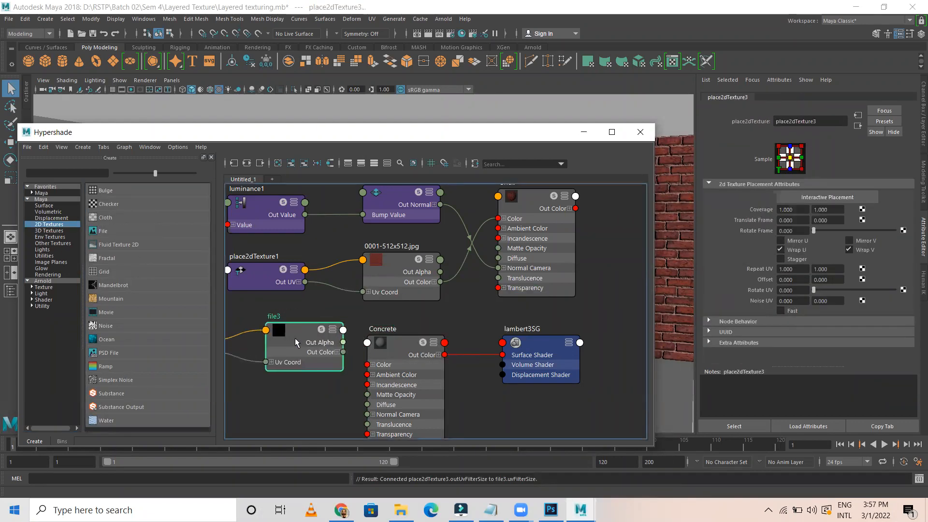
alt+middle_drag(444, 338, 564, 219)
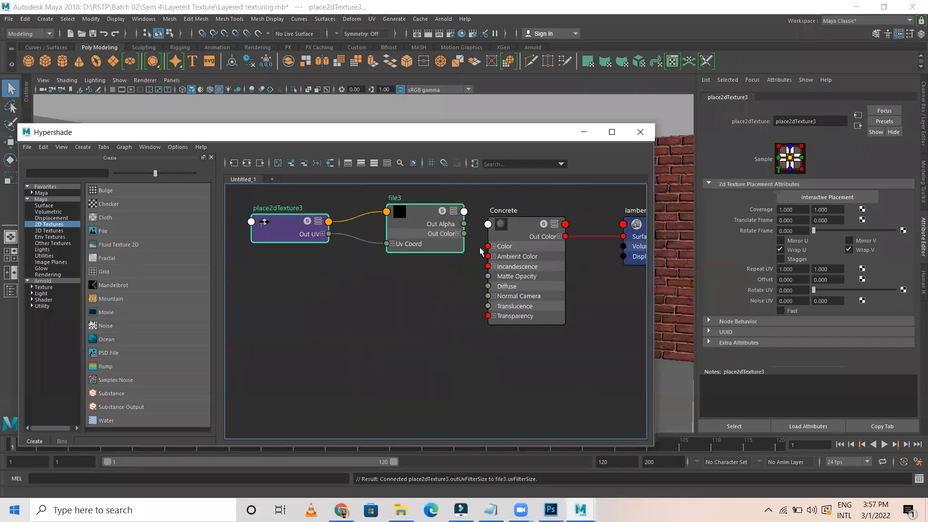
click(128, 229)
drag(263, 295, 420, 381)
drag(419, 333, 422, 296)
click(422, 264)
Select file3 and browse for its Image Name file
click(423, 237)
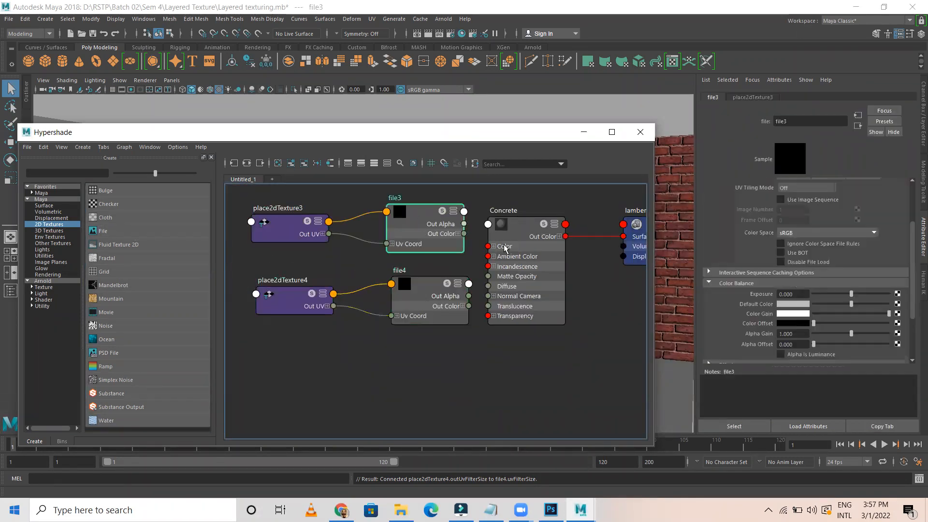
click(802, 294)
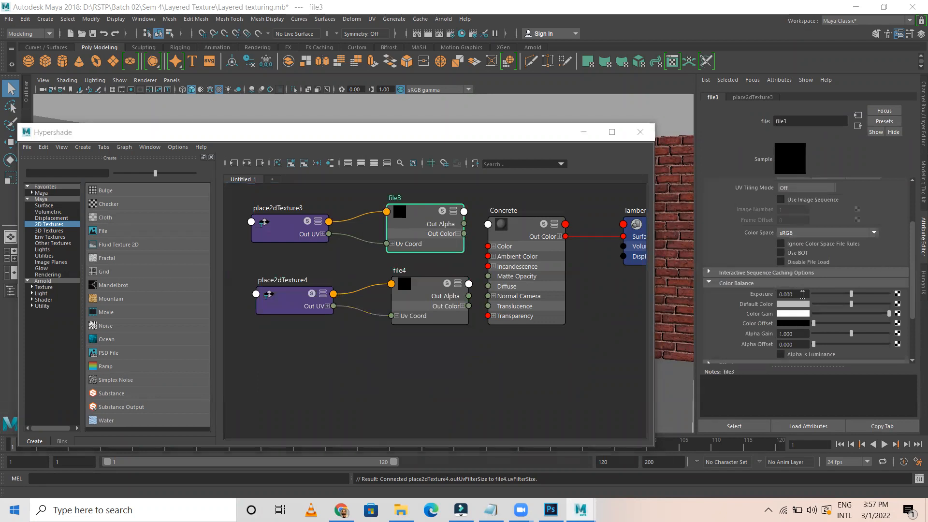
scroll(856, 313, up, 3)
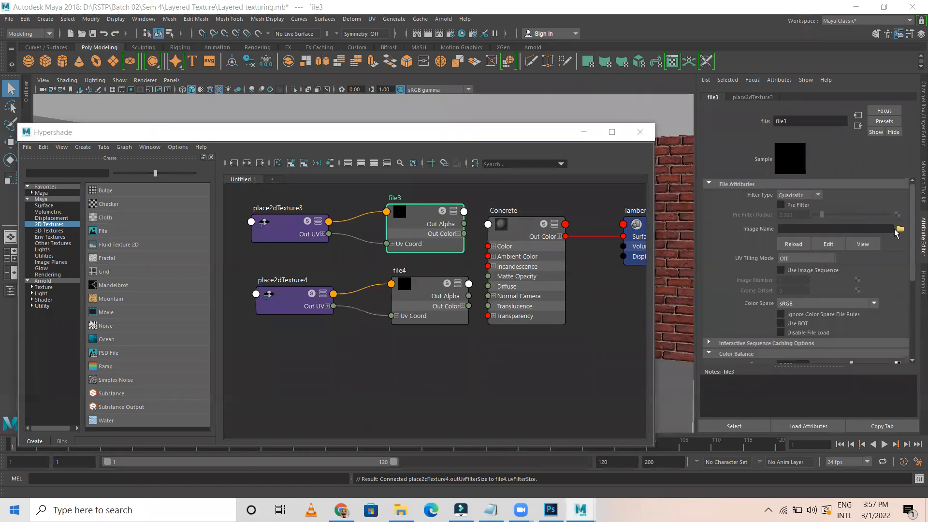
click(900, 230)
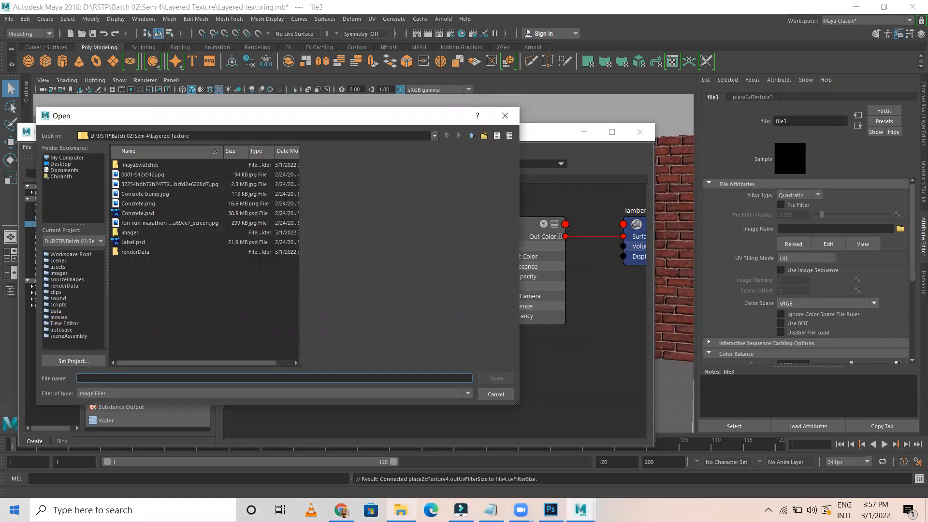
Open the Layered Texture project folder in File Explorer
click(401, 510)
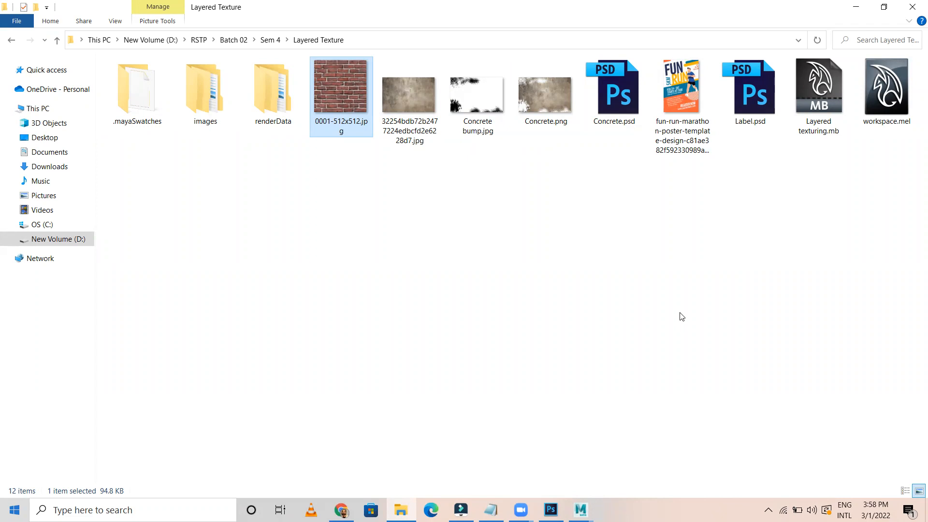
Preview Concrete.png, close the preview, and open Concrete.psd in Photoshop
double_click(547, 98)
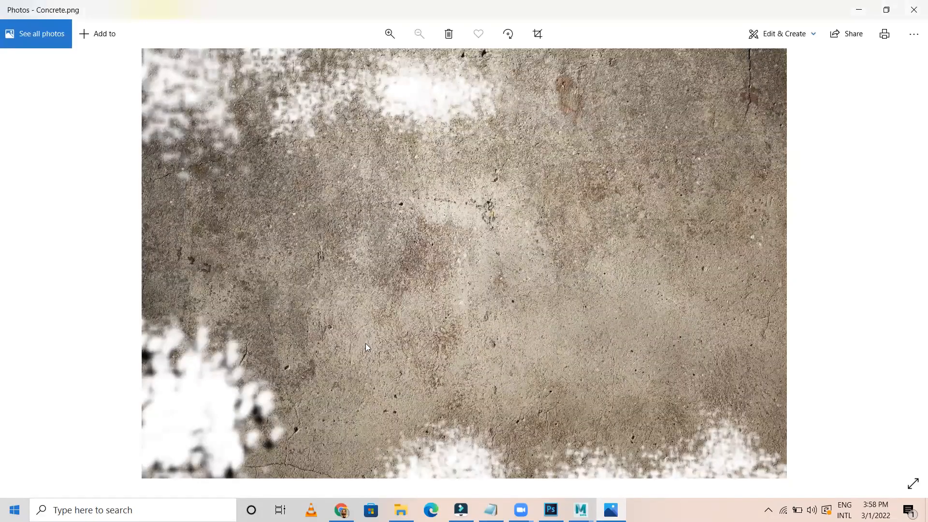
click(915, 9)
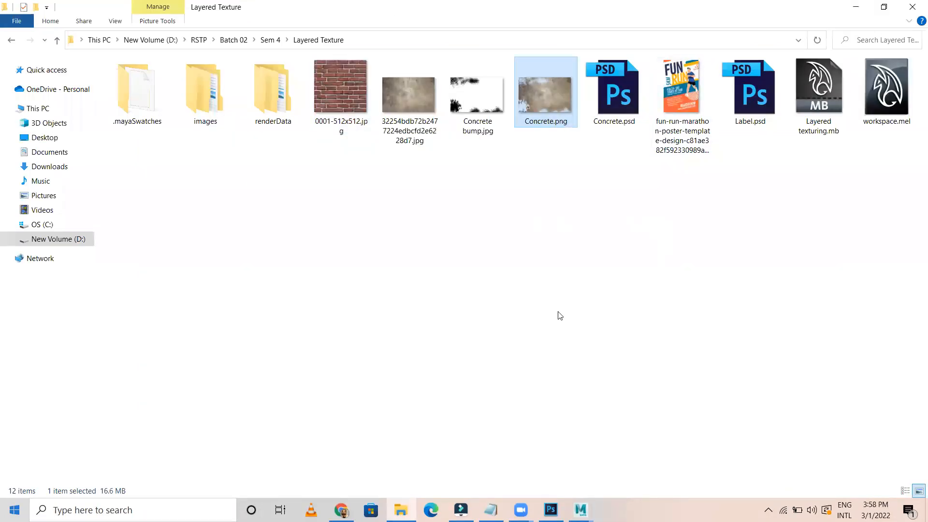
double_click(619, 93)
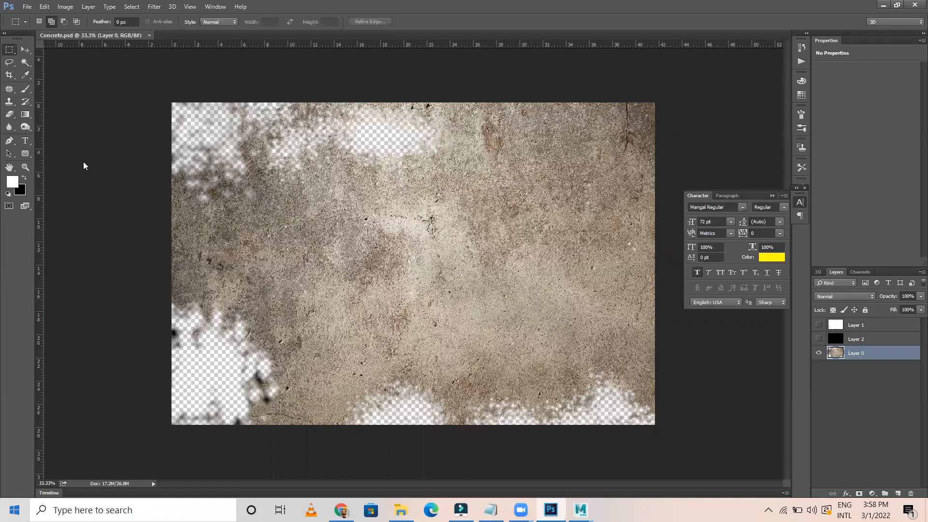
Quick Export the image as PNG, overwriting the existing Concrete.png
click(27, 7)
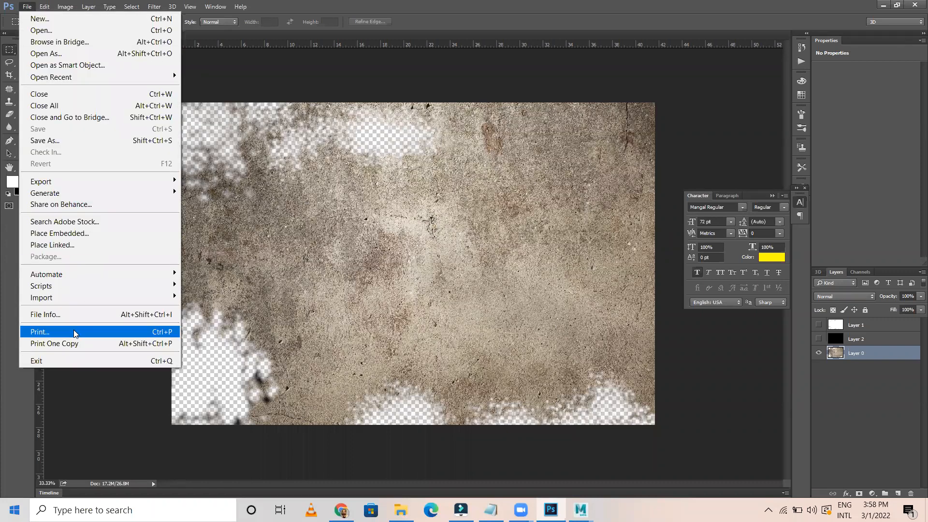
mouse_move(173, 177)
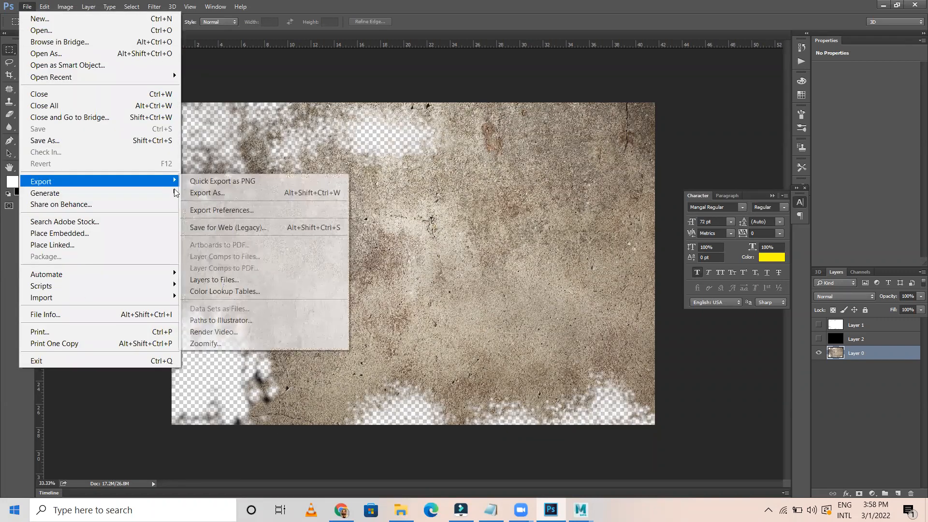
click(241, 182)
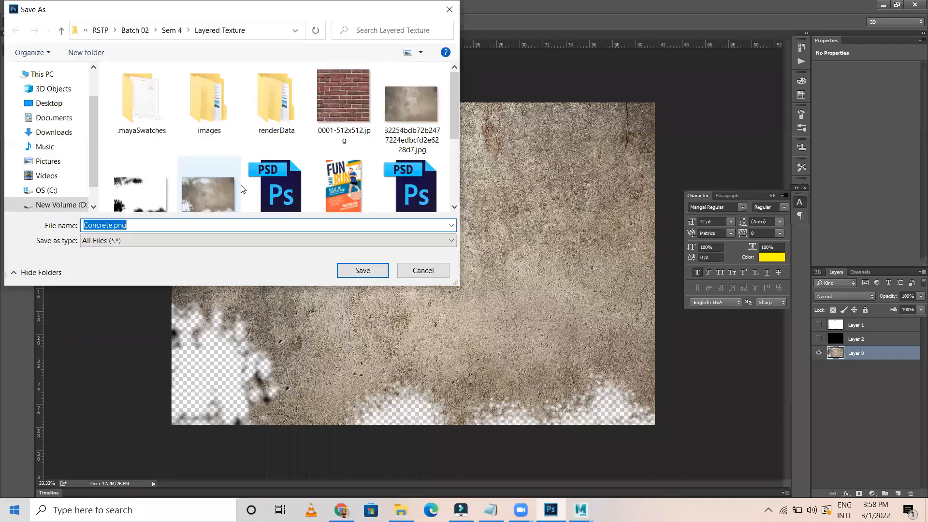
scroll(231, 193, down, 1)
click(203, 155)
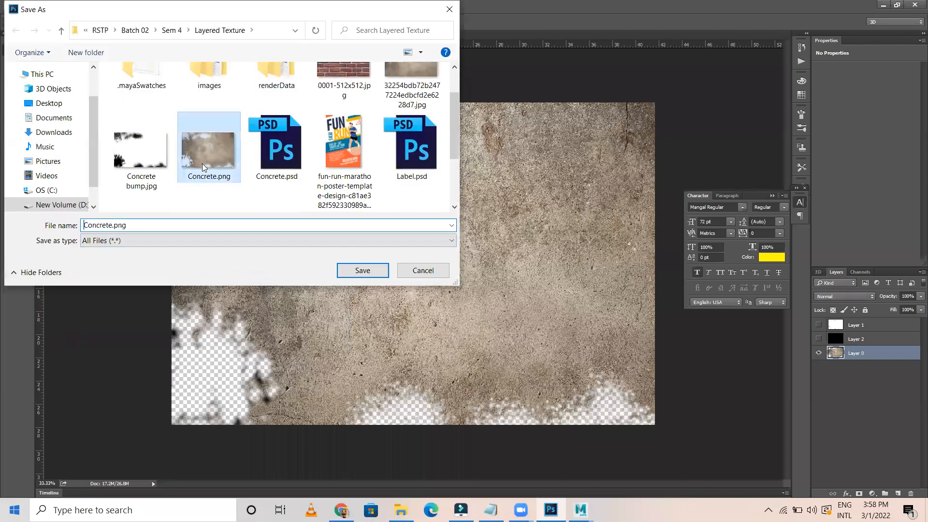
click(360, 271)
click(491, 256)
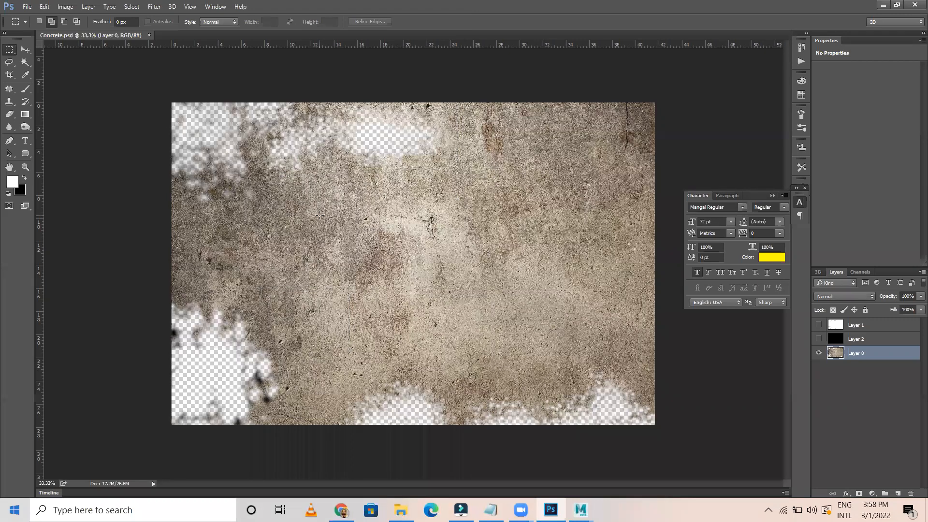
Switch to the Move tool, clear the layer selection, and minimize Photoshop
click(25, 49)
click(215, 307)
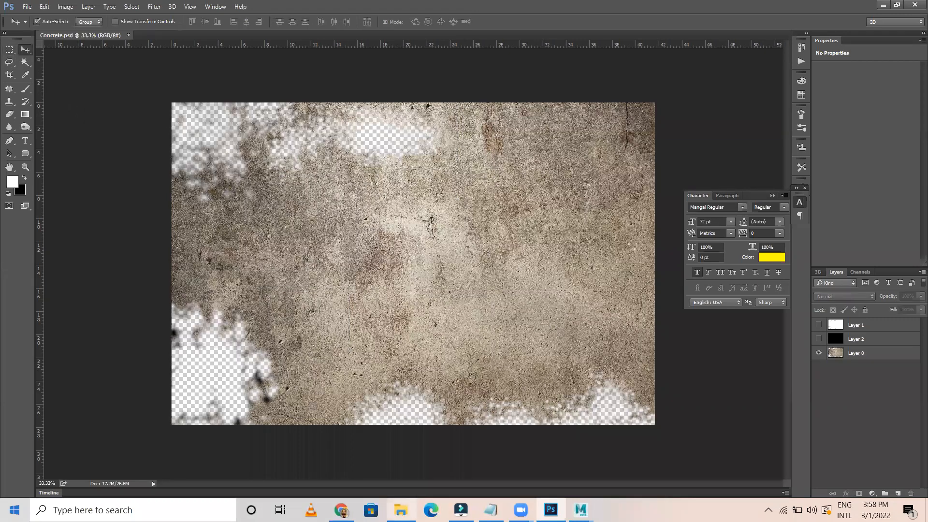
click(883, 5)
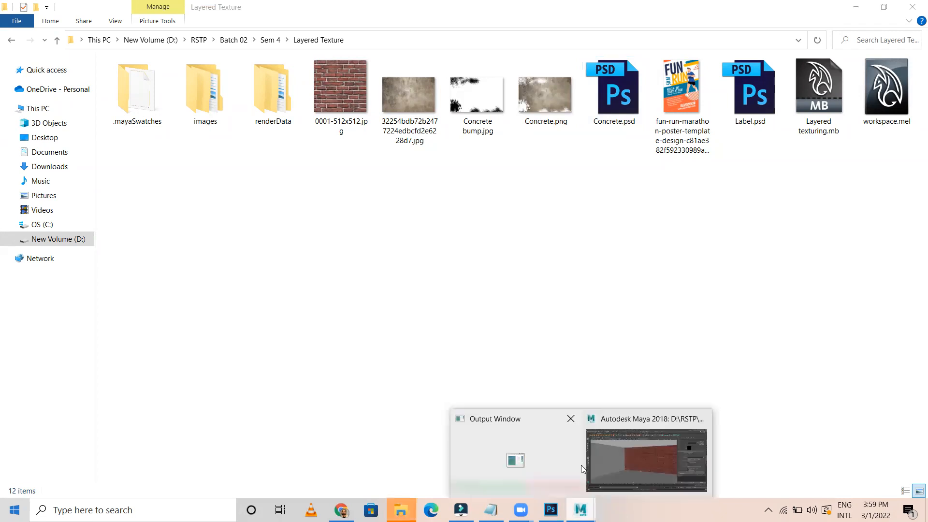
Back in Maya, load Concrete.png as file3's image
click(587, 465)
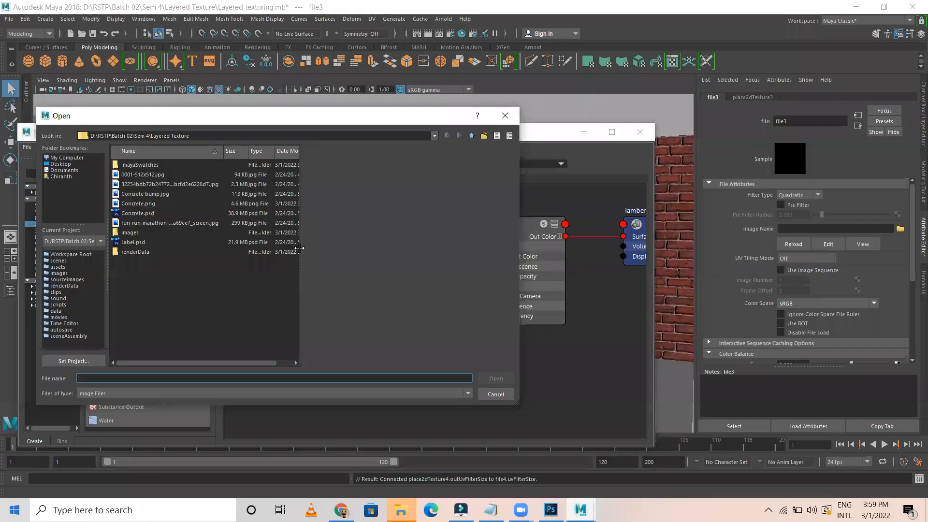
click(140, 203)
click(489, 377)
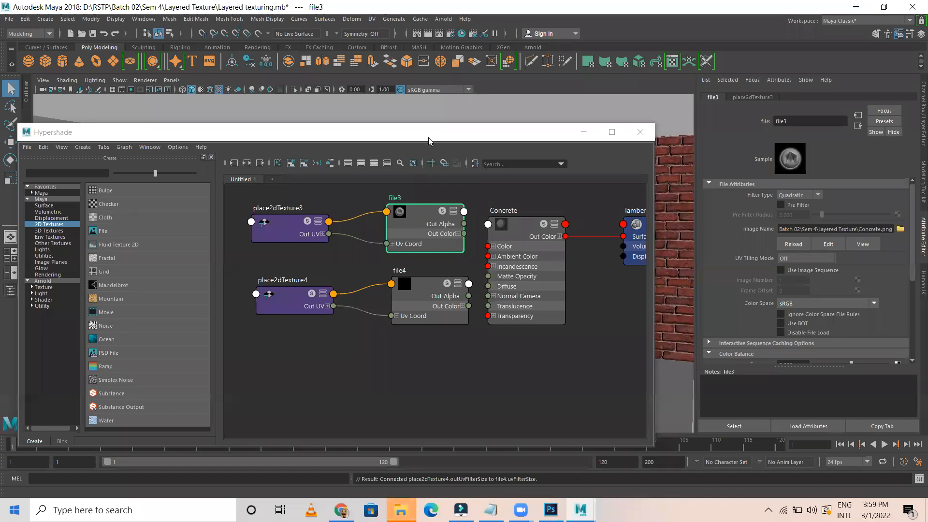
drag(353, 132, 278, 222)
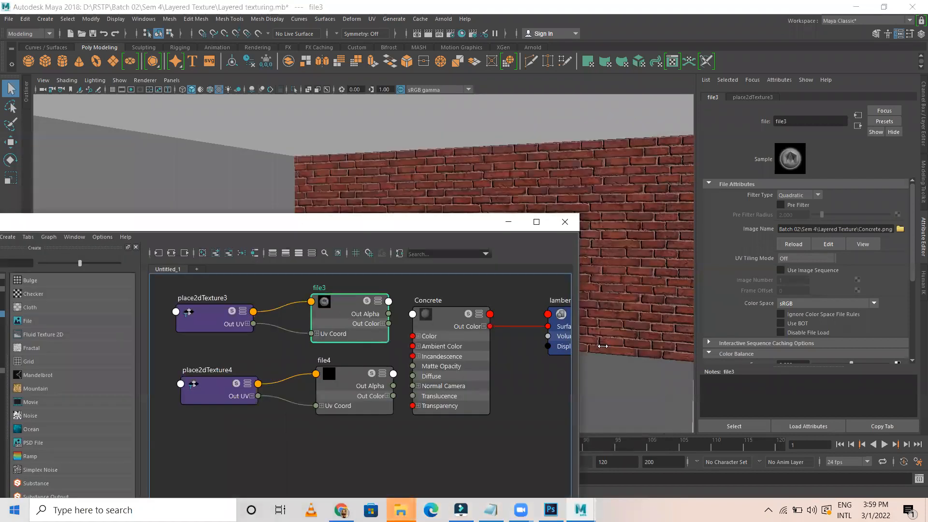
Connect file3's Out Color to Concrete's Color and move Hypershade aside to see the room
click(432, 327)
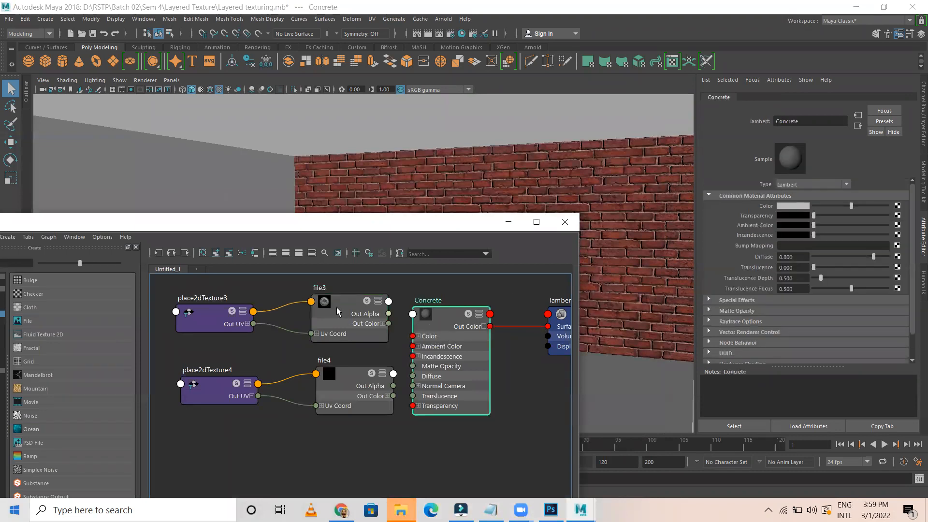
drag(388, 323, 412, 336)
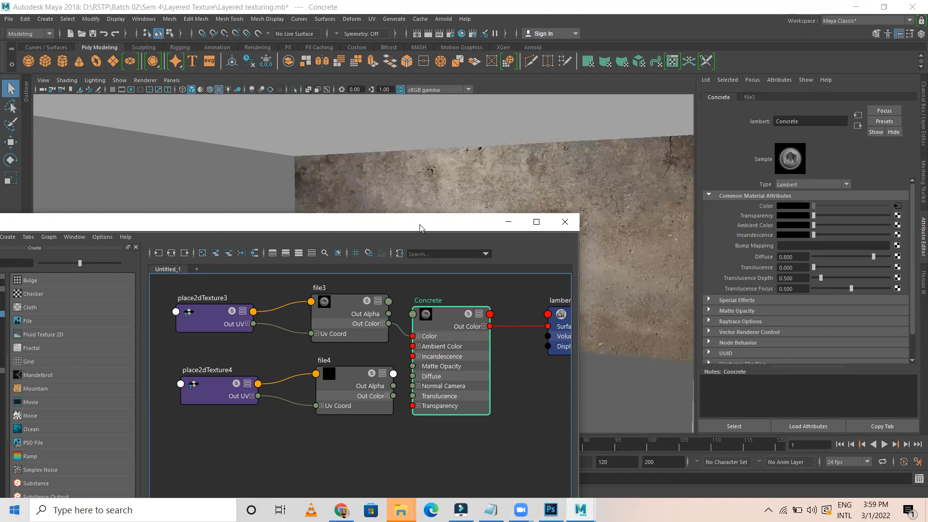
drag(420, 227, 360, 435)
alt+drag(432, 292, 450, 312)
Zoom in on the concrete wall, select it, check its UV layout, and bring Hypershade forward
scroll(470, 309, down, 5)
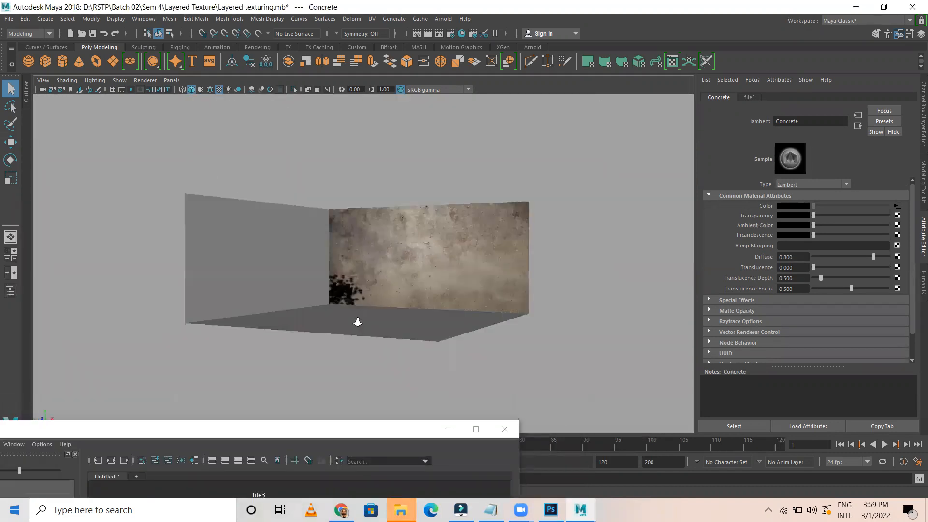
alt+right_drag(356, 321, 532, 338)
alt+drag(374, 323, 389, 307)
click(399, 235)
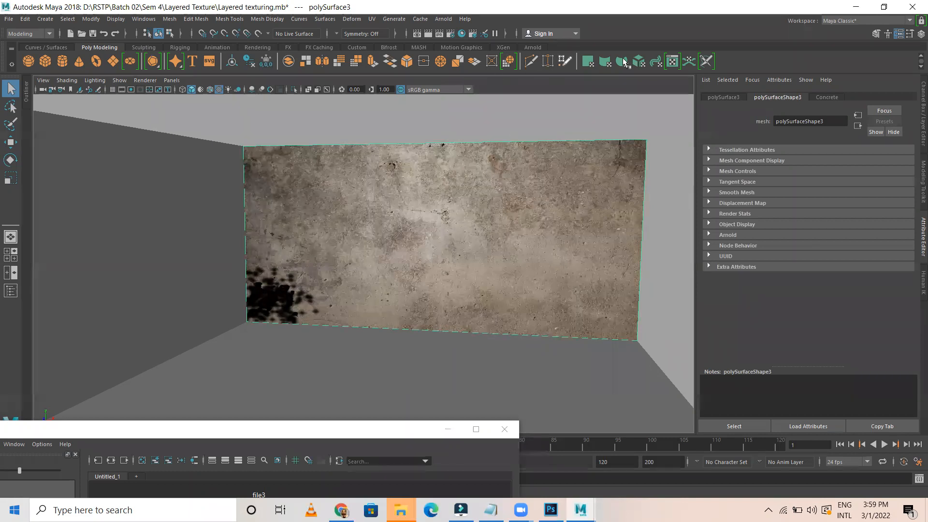
click(643, 63)
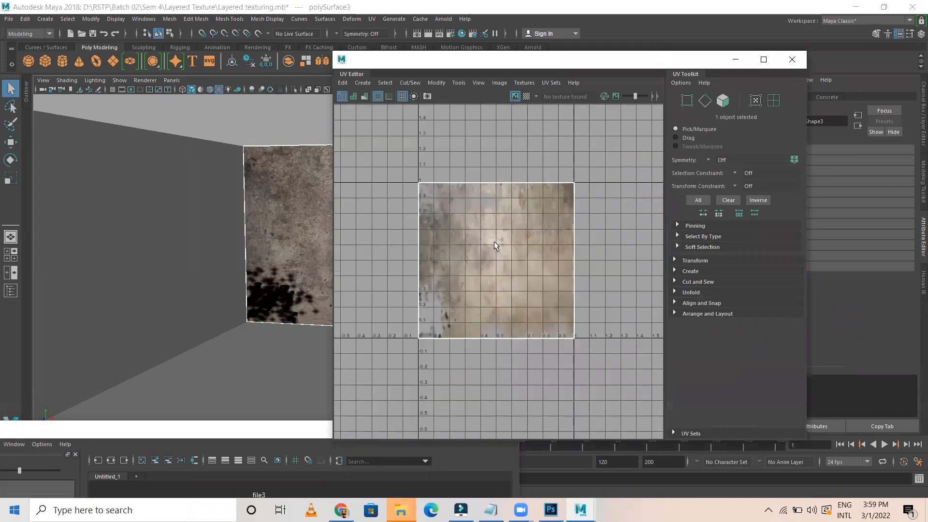
click(792, 59)
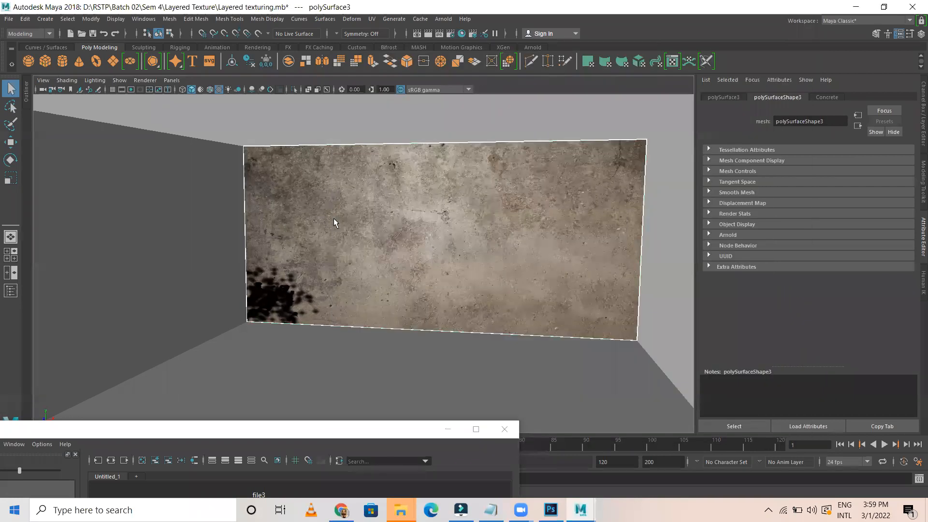
click(346, 431)
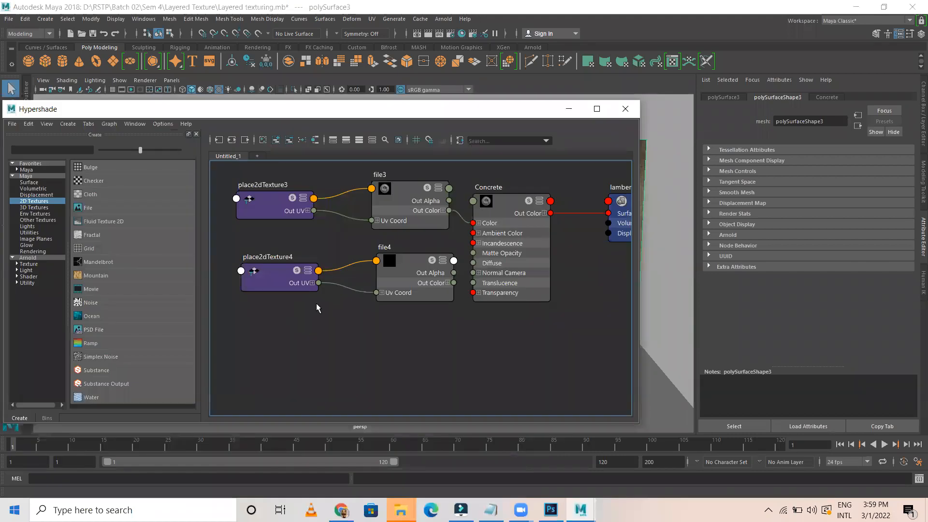
Load Concrete bump.jpg into file4 and connect it to Concrete's Bump Mapping
click(381, 267)
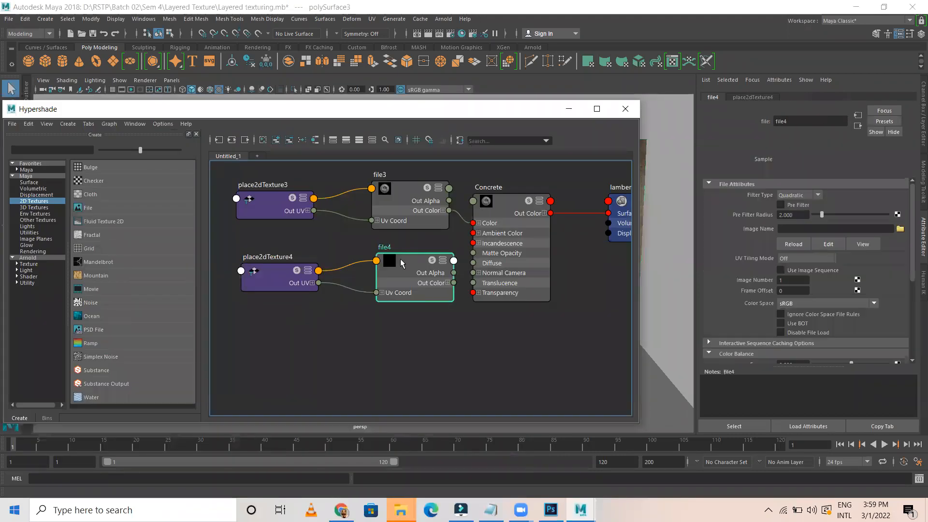
click(901, 229)
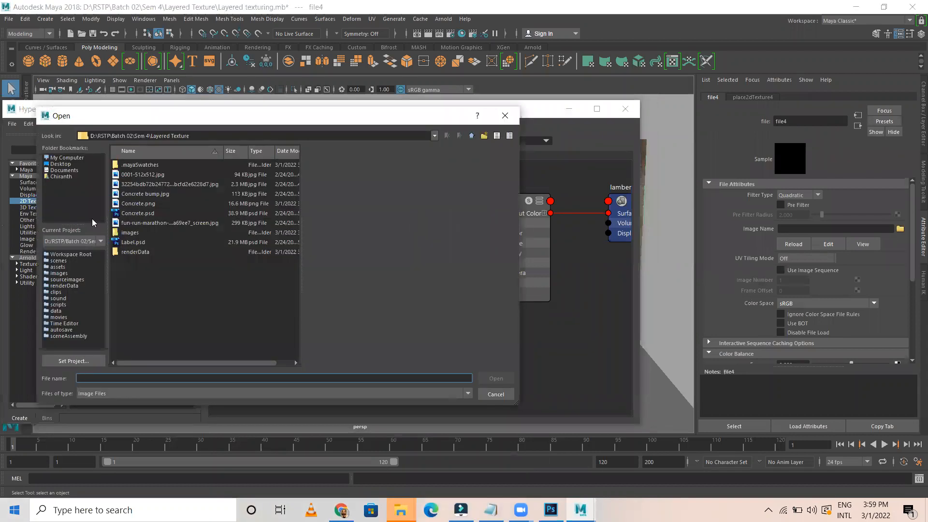
click(141, 194)
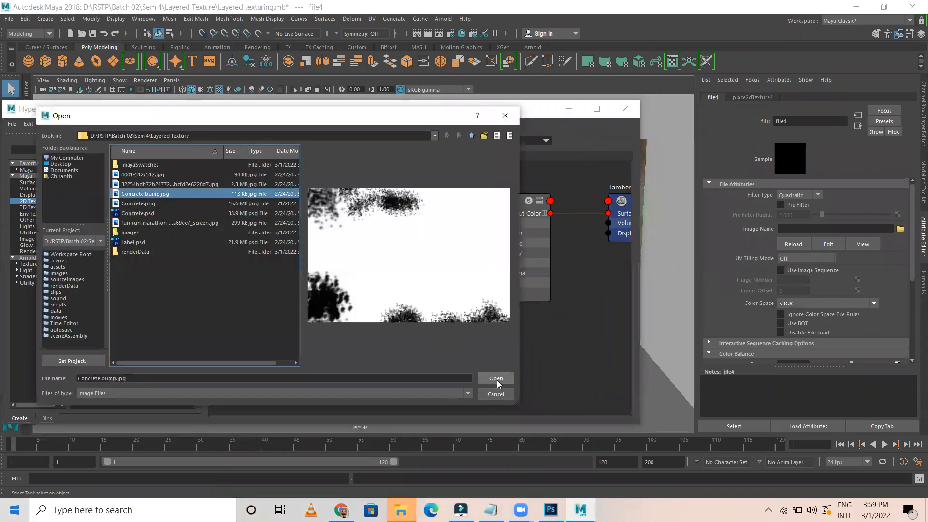
click(496, 378)
click(500, 207)
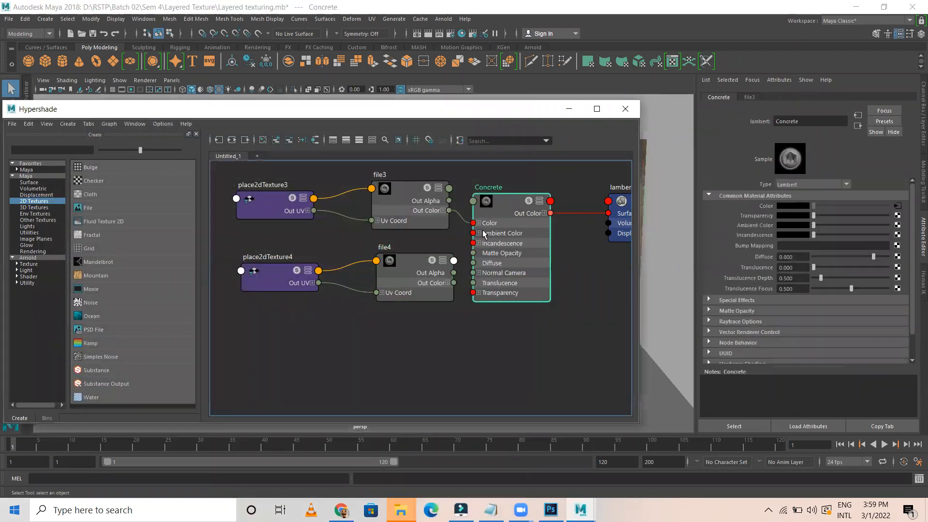
middle_drag(416, 260, 739, 249)
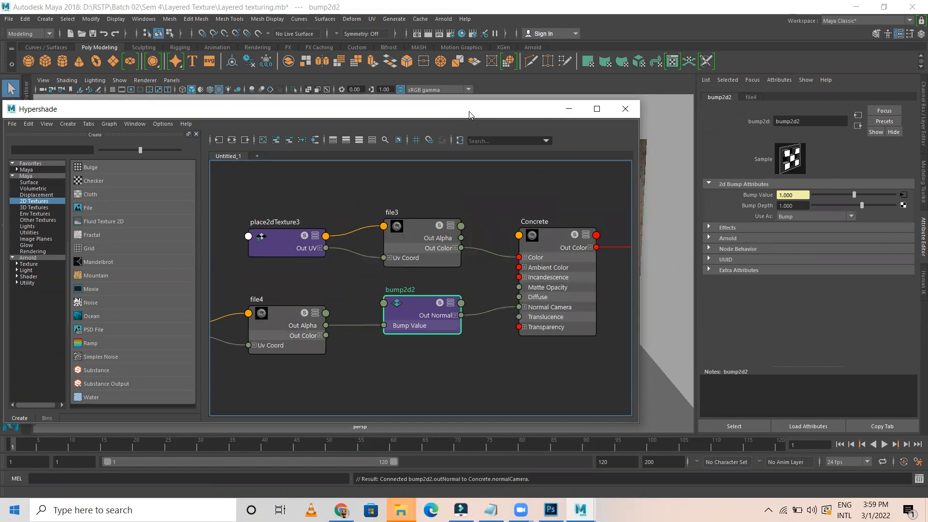
Enter -0.5 as bump2d2's Bump Depth, then correct it to 0.5
drag(469, 114, 403, 297)
scroll(417, 158, up, 5)
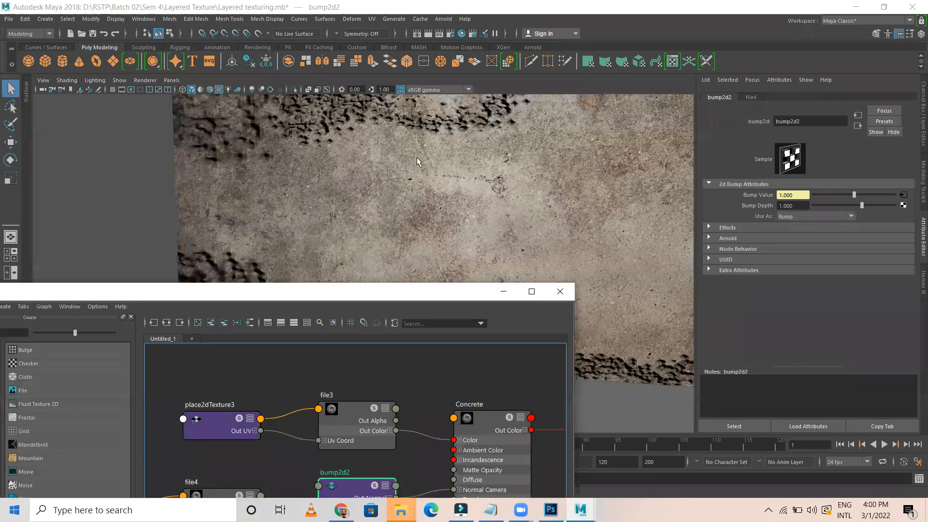
click(793, 206)
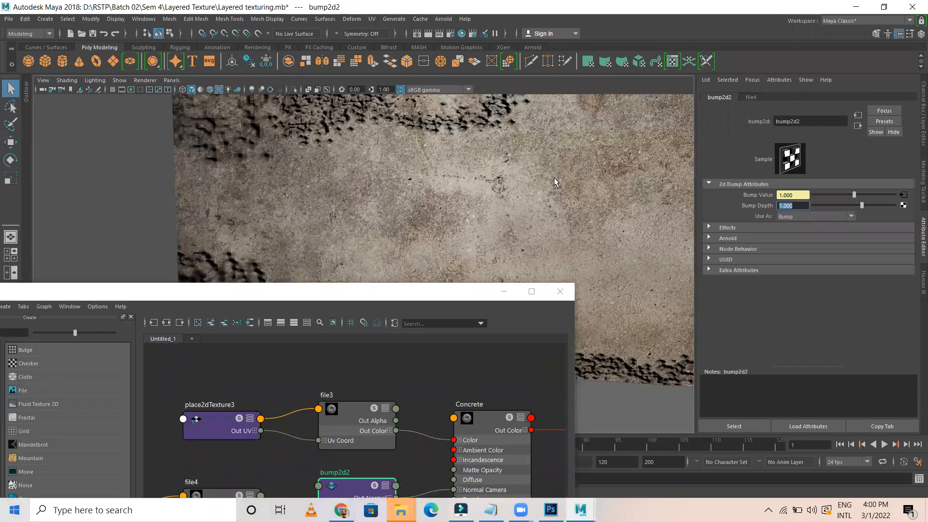
text(-0.5)
key(Return)
scroll(479, 191, down, 1)
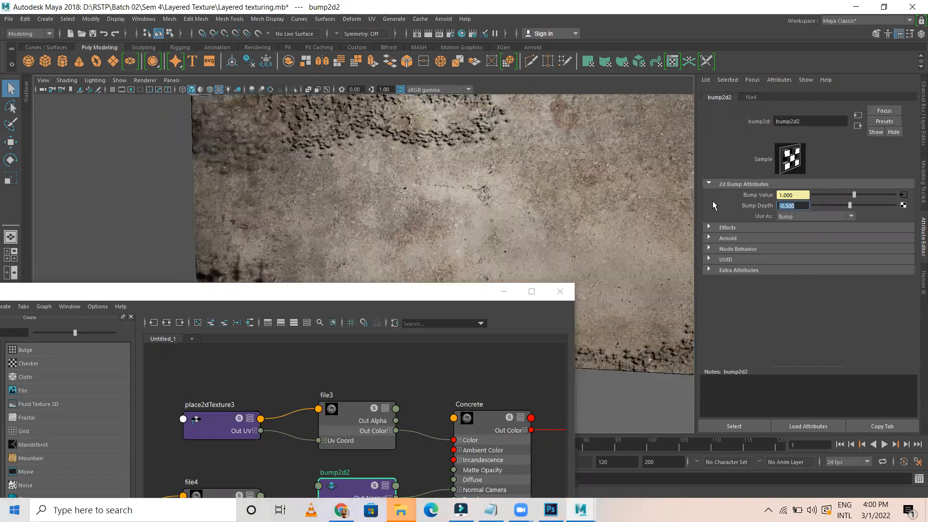
text(0.5)
key(Return)
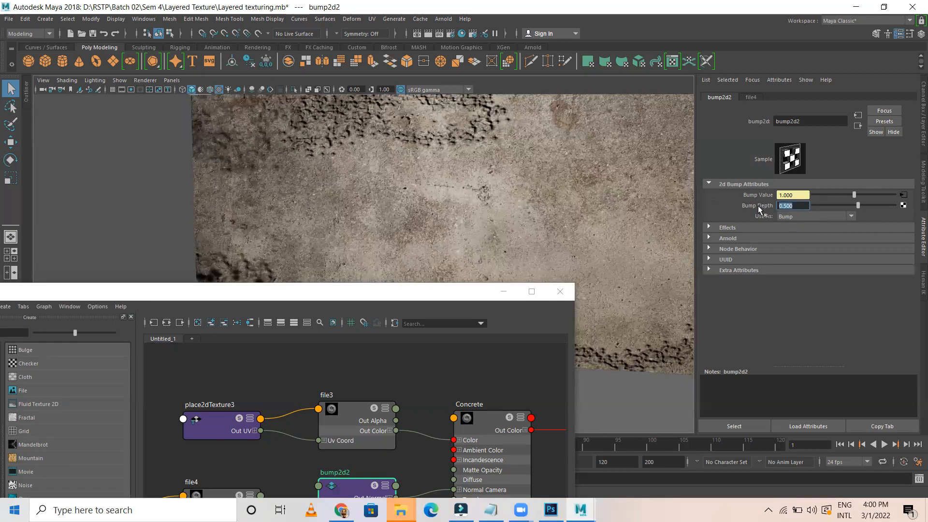
scroll(345, 169, down, 2)
scroll(344, 176, up, 4)
scroll(319, 154, down, 2)
scroll(318, 155, down, 1)
Back in Photoshop, choose the Eraser with a hard round brush preset
click(552, 510)
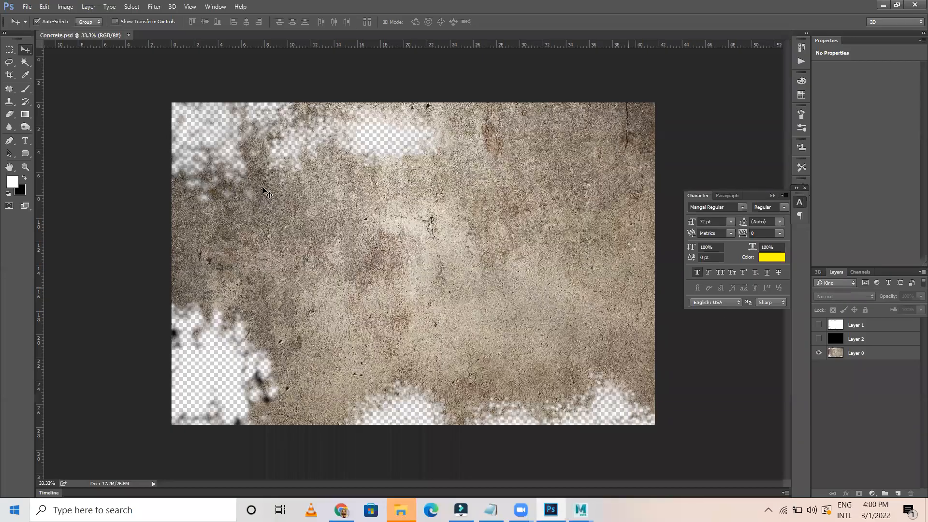
click(12, 115)
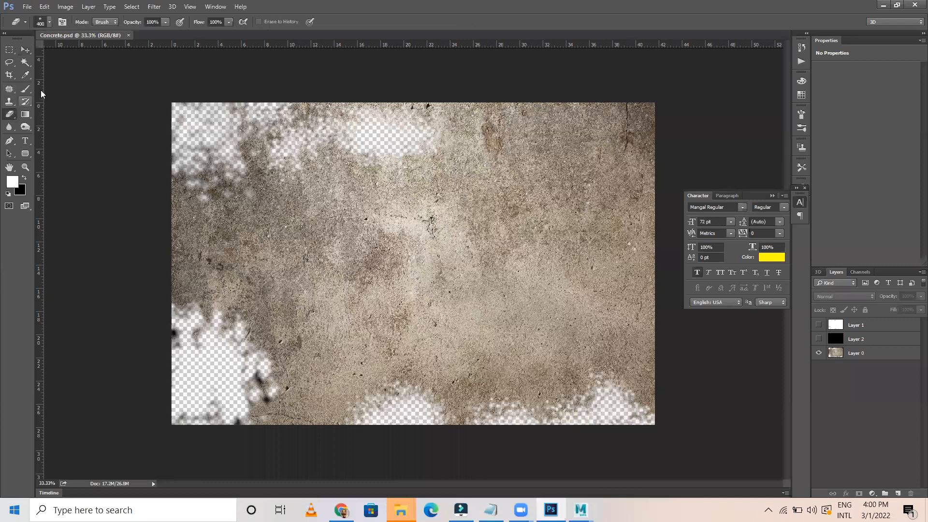
click(50, 23)
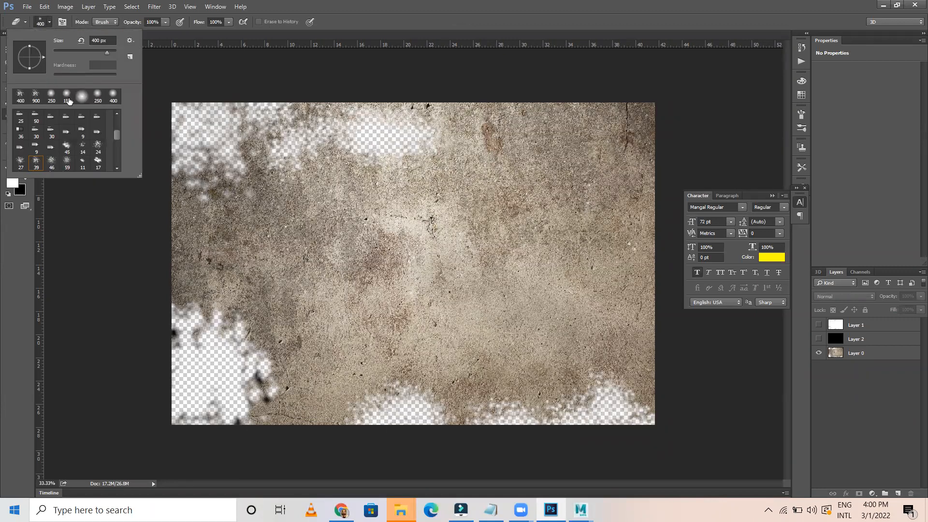
scroll(93, 113, up, 2)
scroll(92, 119, up, 2)
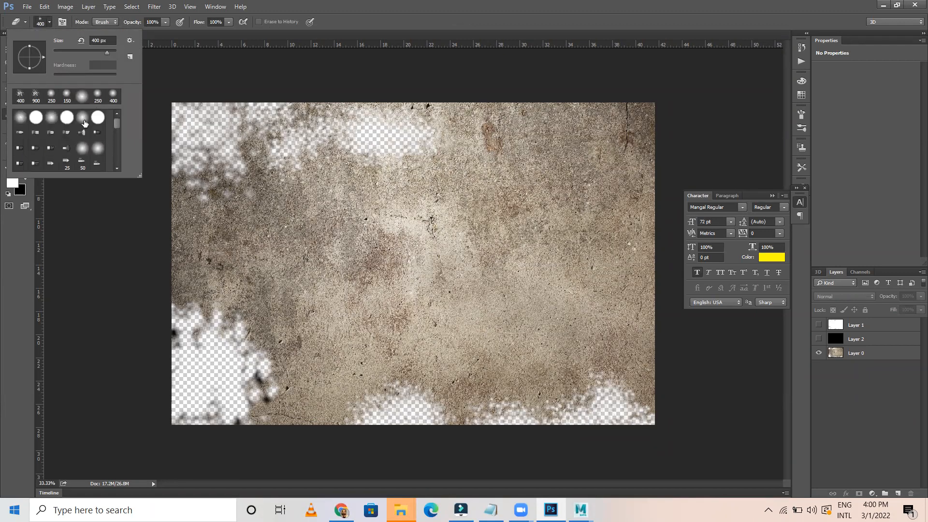
click(35, 119)
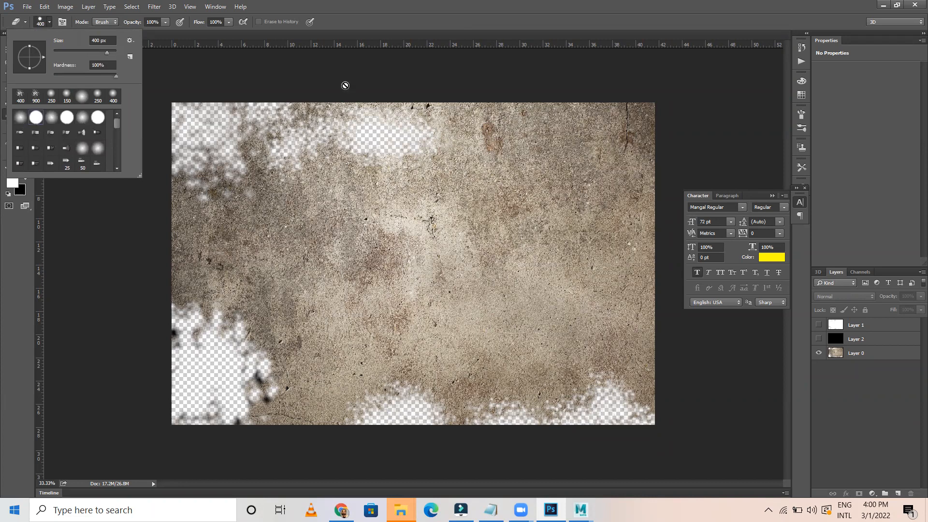
Dismiss the no-layer-selected error and make Layer 0 the active layer
click(221, 122)
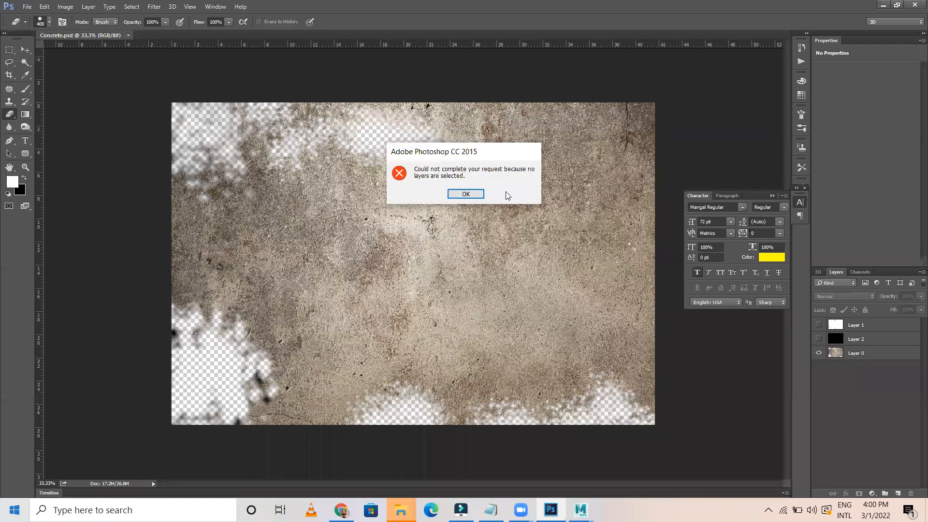
click(467, 195)
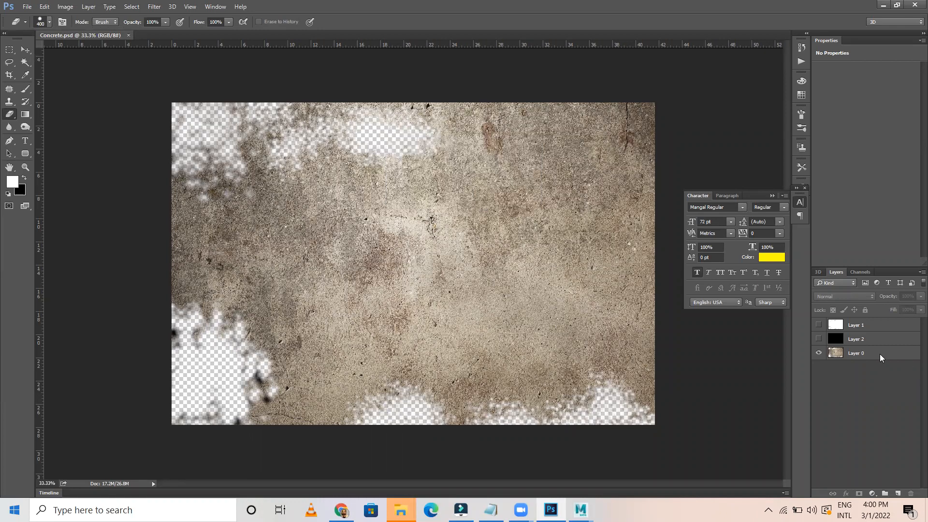
click(854, 353)
With a 200 px eraser, clear the top-left corner, lower-left smudges and a bottom-edge strip
mouse_move(194, 114)
mouse_down()
mouse_move(168, 121)
mouse_move(206, 108)
mouse_move(208, 126)
mouse_move(176, 128)
mouse_move(184, 138)
mouse_up()
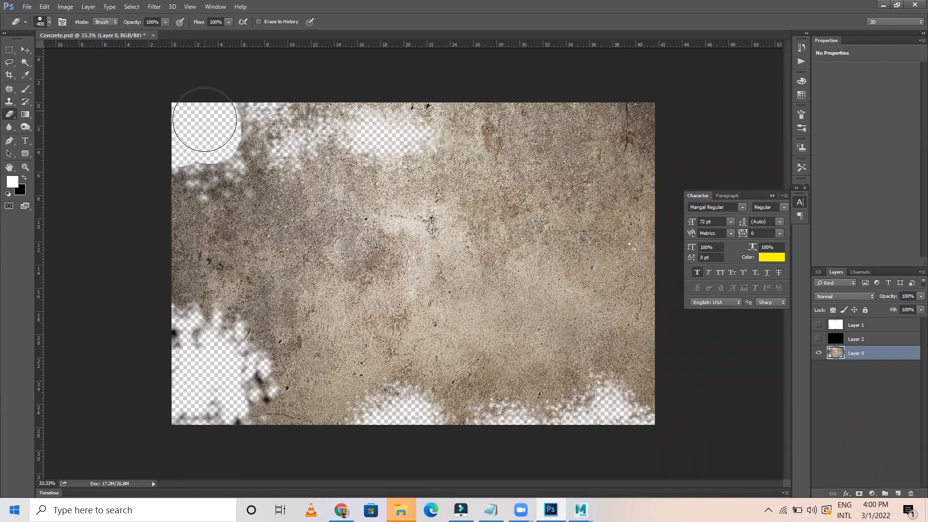
key(bracketleft)
key(bracketleft)
key(bracketleft)
key(bracketright)
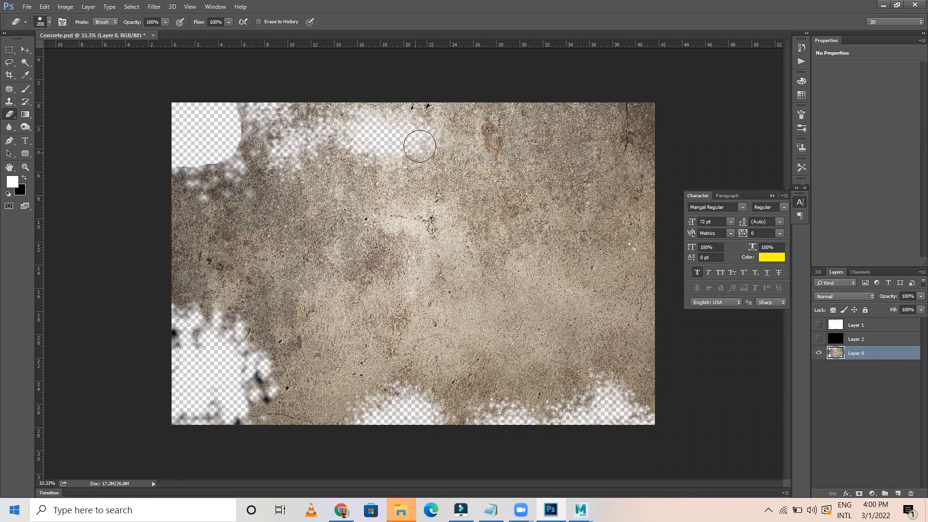
drag(378, 137, 412, 140)
mouse_move(177, 344)
mouse_down()
mouse_move(197, 419)
mouse_move(214, 398)
mouse_move(167, 425)
mouse_move(194, 380)
mouse_move(215, 377)
mouse_move(224, 352)
mouse_move(166, 373)
mouse_move(207, 379)
mouse_up()
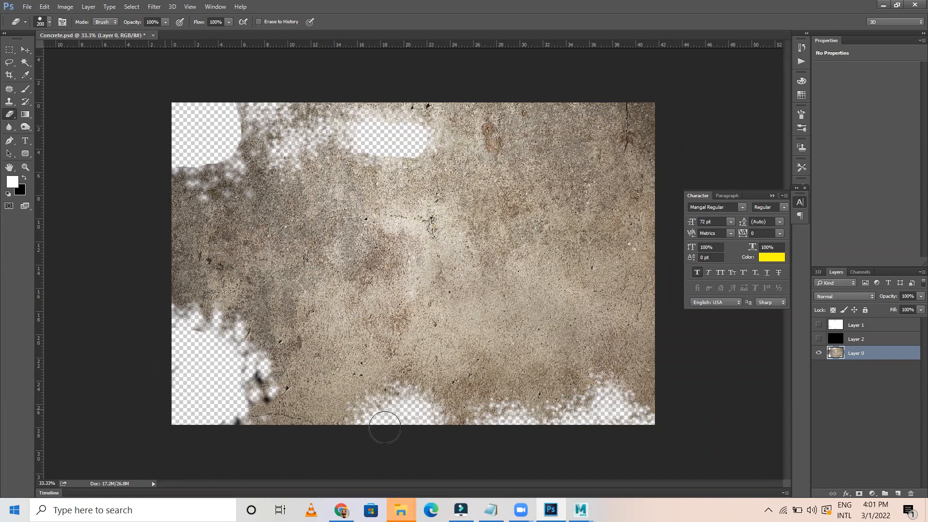
mouse_move(411, 427)
mouse_down()
mouse_move(545, 435)
mouse_move(616, 407)
mouse_move(602, 406)
mouse_move(648, 429)
mouse_up()
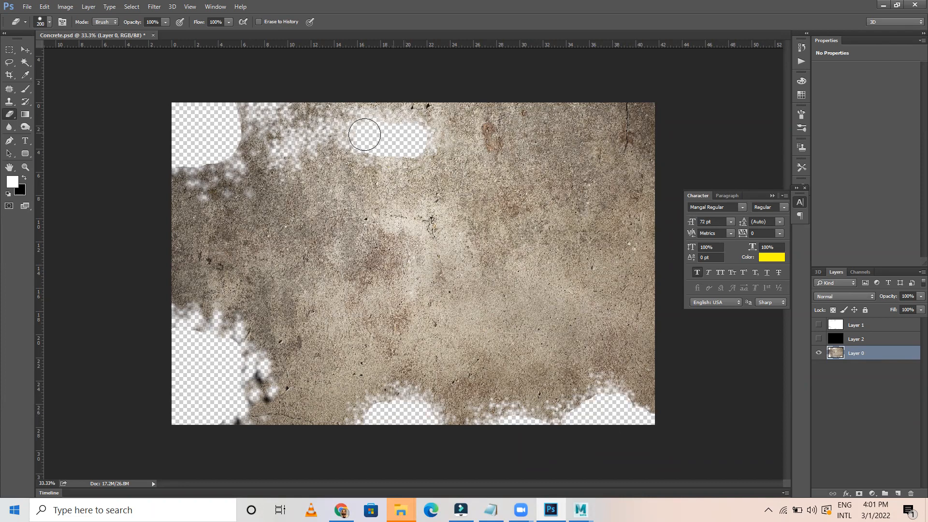
Punch and widen round holes along the top edge, lower-left patch and bottom-right corner
click(352, 130)
click(296, 142)
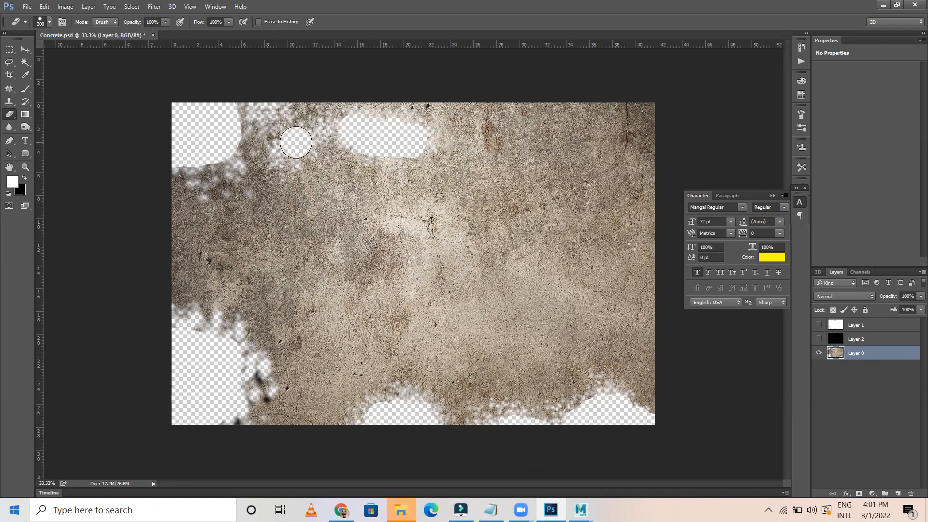
mouse_move(284, 147)
mouse_down()
mouse_move(296, 140)
mouse_move(278, 117)
mouse_move(228, 116)
mouse_move(277, 110)
mouse_up()
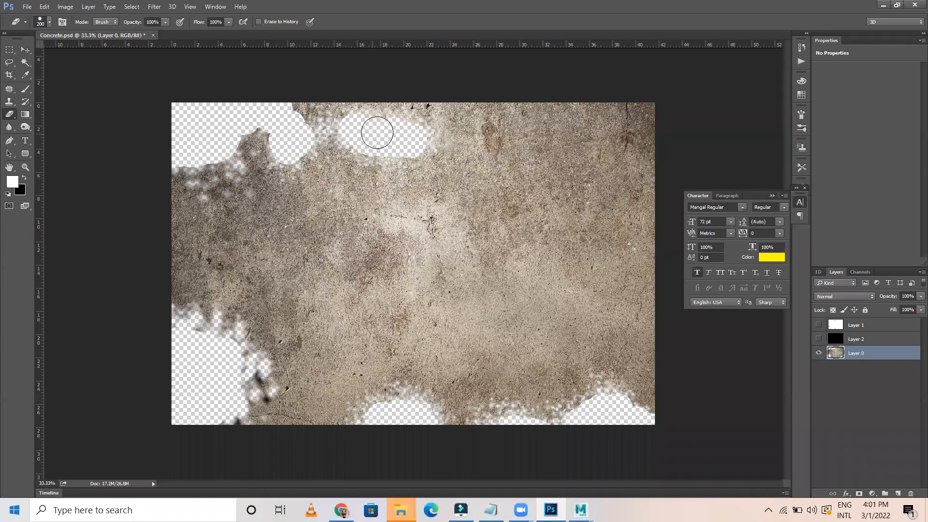
mouse_move(405, 130)
mouse_down()
mouse_move(414, 137)
mouse_move(384, 131)
mouse_up()
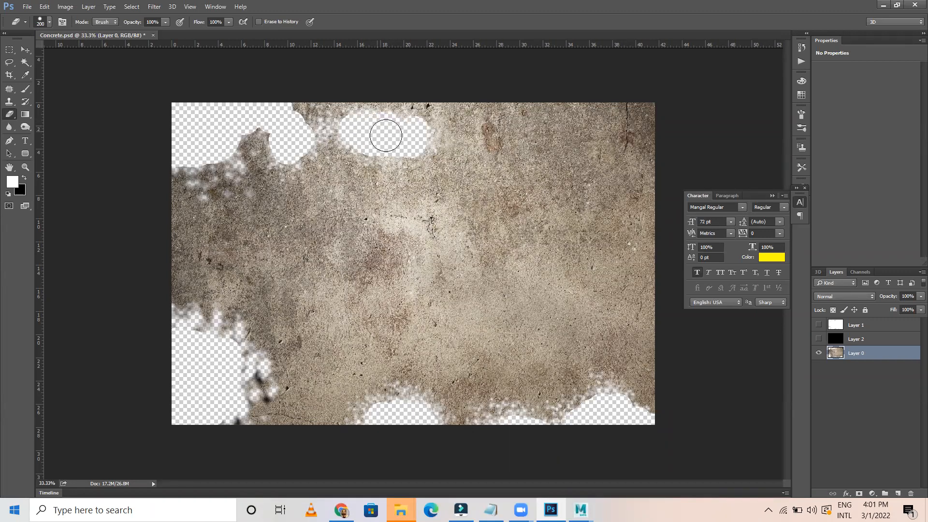
mouse_move(248, 388)
mouse_down()
mouse_move(228, 349)
mouse_move(191, 333)
mouse_move(265, 386)
mouse_up()
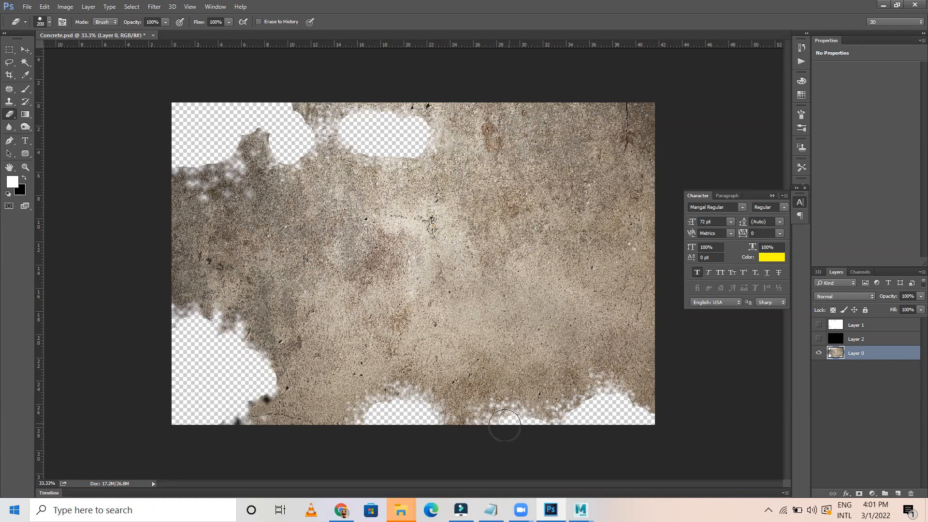
click(517, 417)
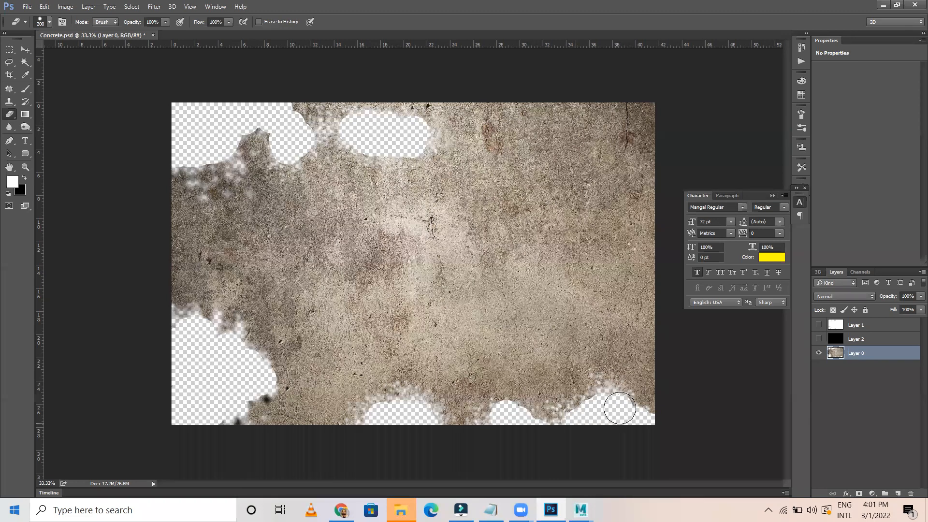
click(637, 405)
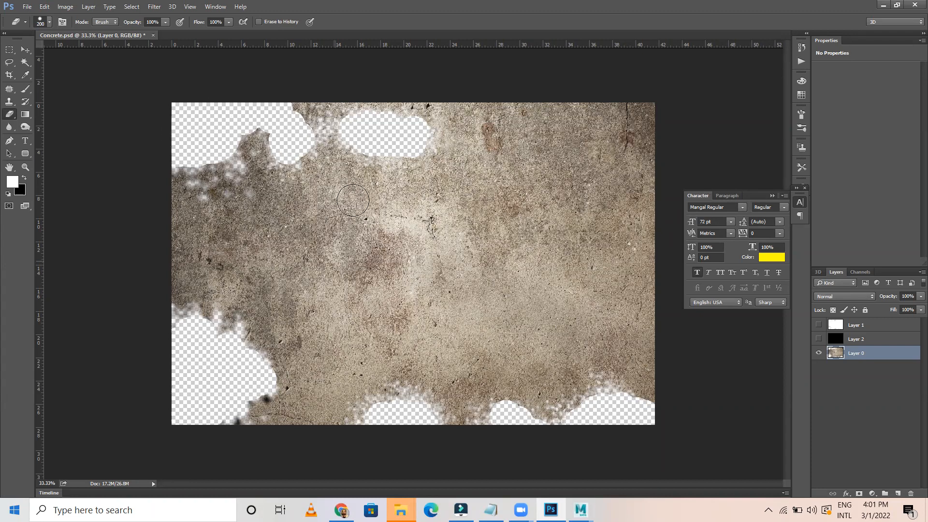
Switch the eraser to the 400 px spatter brush preset
click(49, 21)
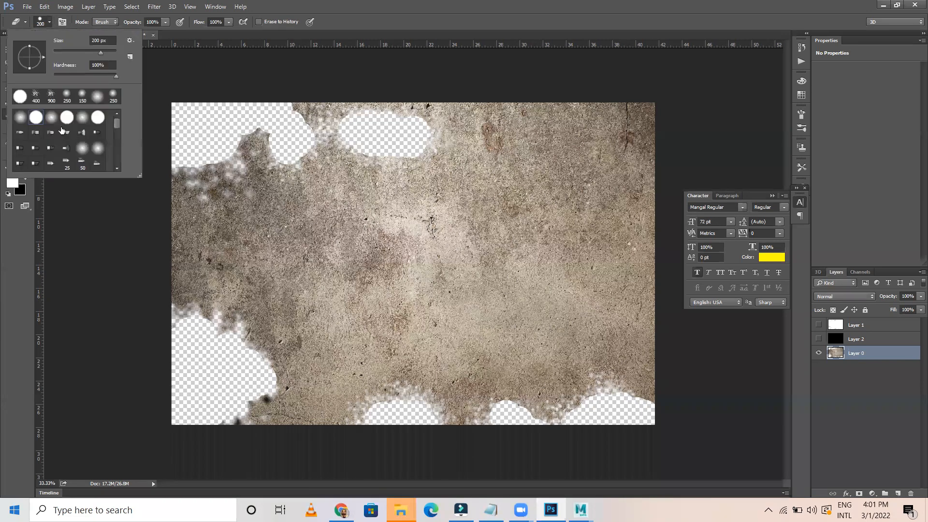
click(36, 96)
click(381, 35)
Roughen the top-left peak, the strip between top holes, and the holes along the bottom
mouse_move(260, 131)
mouse_down()
mouse_move(242, 123)
mouse_move(190, 159)
mouse_up()
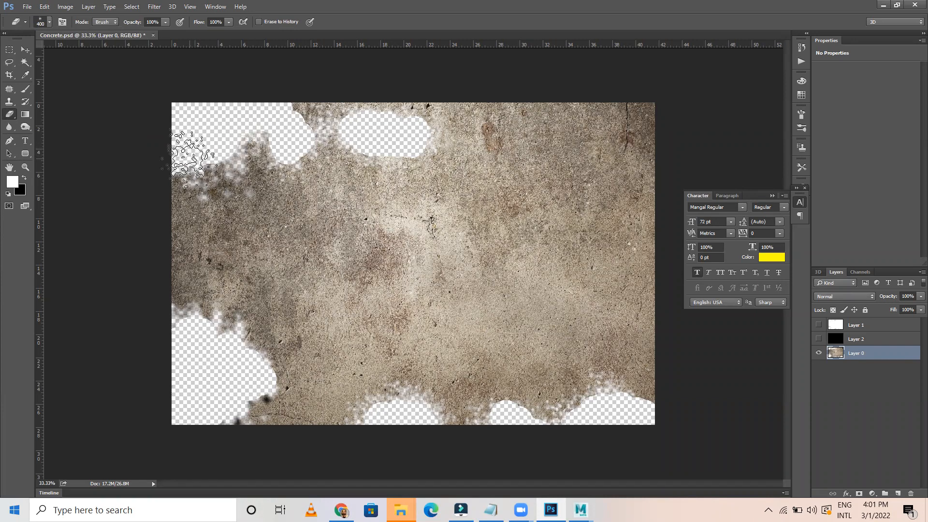
mouse_move(290, 128)
mouse_down()
mouse_move(300, 145)
mouse_move(373, 135)
mouse_move(404, 141)
mouse_move(416, 156)
mouse_move(393, 135)
mouse_up()
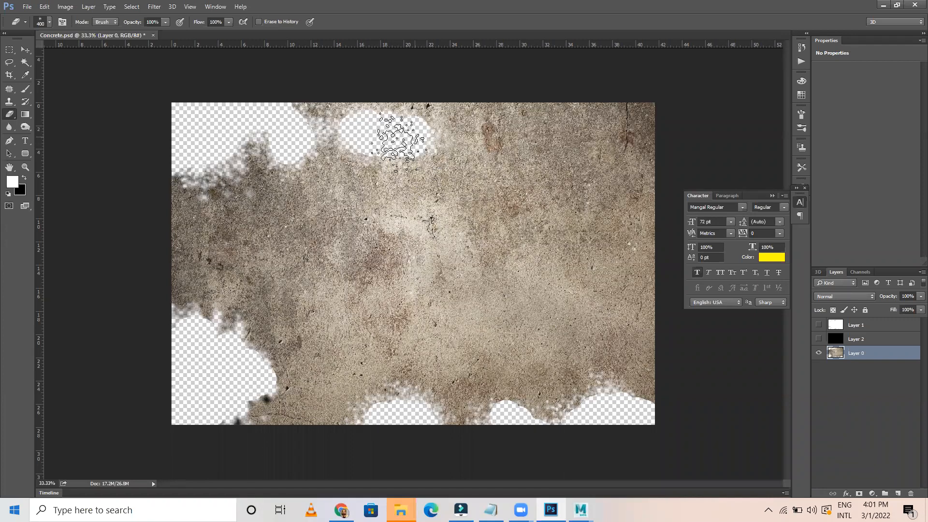
mouse_move(220, 351)
mouse_down()
mouse_move(203, 322)
mouse_move(253, 357)
mouse_move(266, 389)
mouse_move(244, 411)
mouse_move(460, 411)
mouse_up()
mouse_move(526, 423)
mouse_down()
mouse_move(502, 420)
mouse_move(643, 414)
mouse_move(595, 407)
mouse_move(576, 435)
mouse_up()
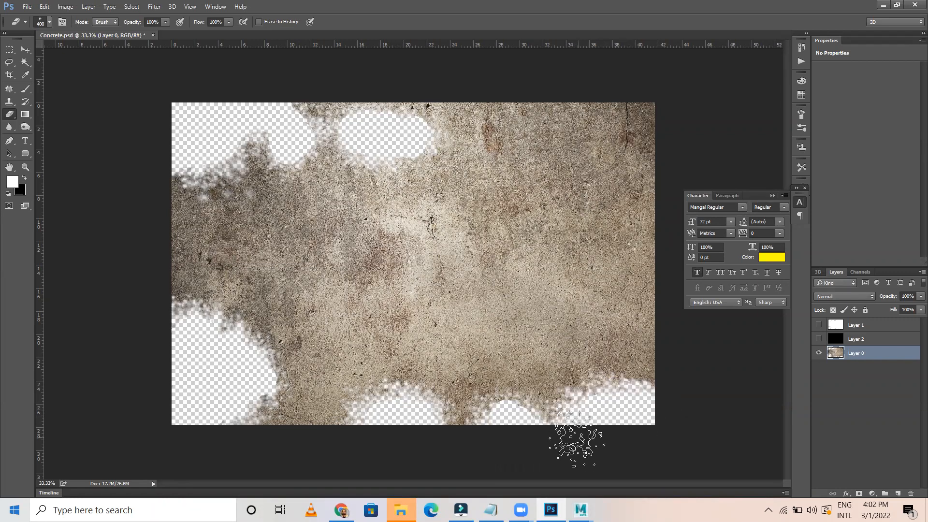
Quick-export the eroded concrete as PNG, replacing the existing Concrete.png
click(25, 51)
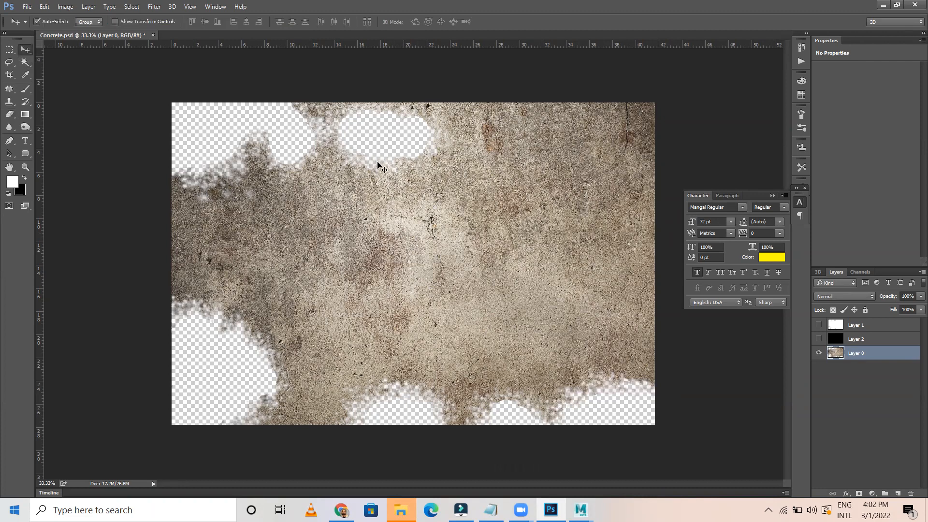
click(28, 7)
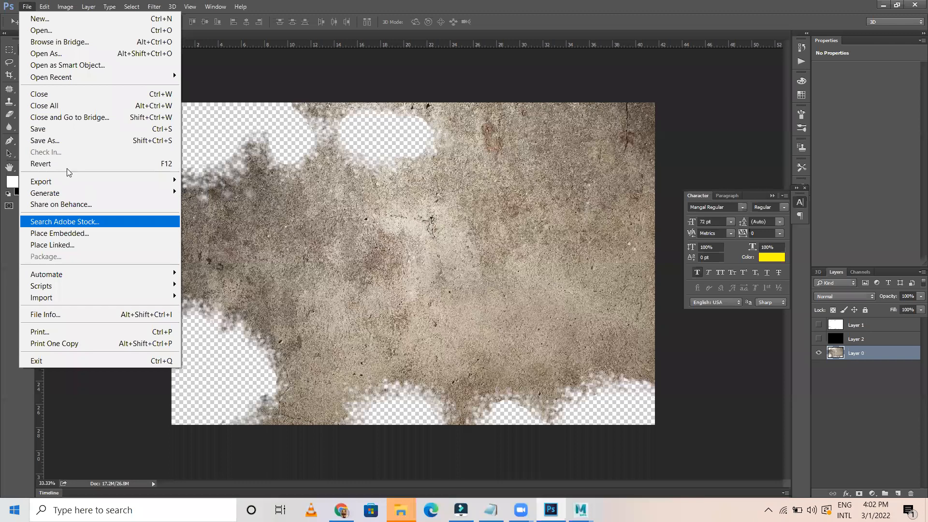
click(639, 158)
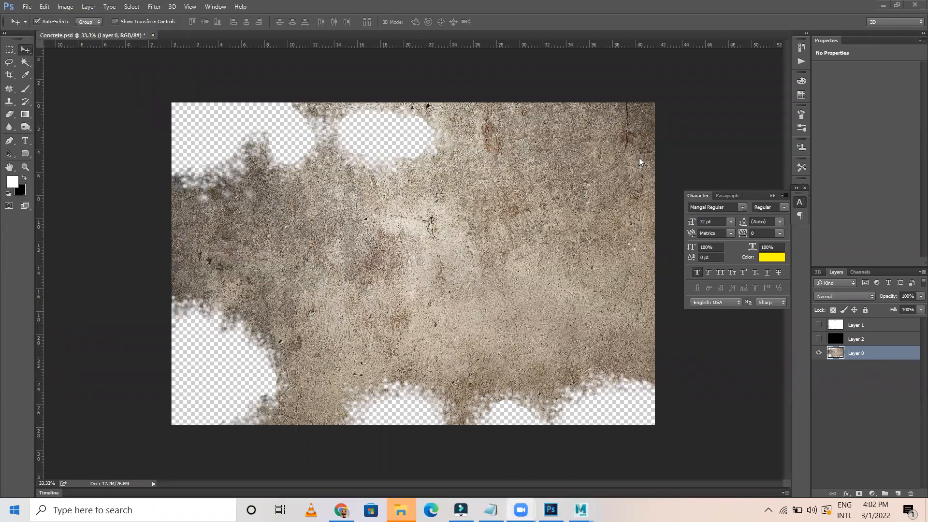
click(27, 7)
mouse_move(98, 180)
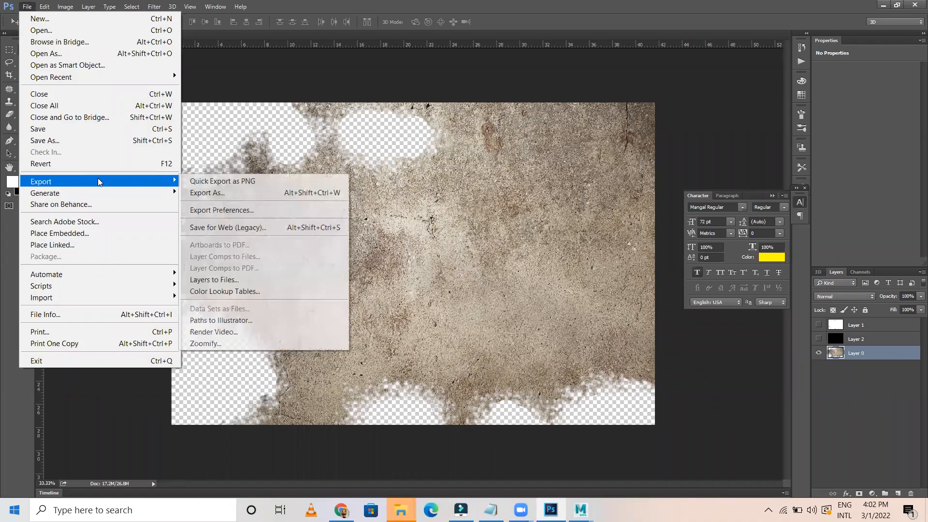
click(267, 181)
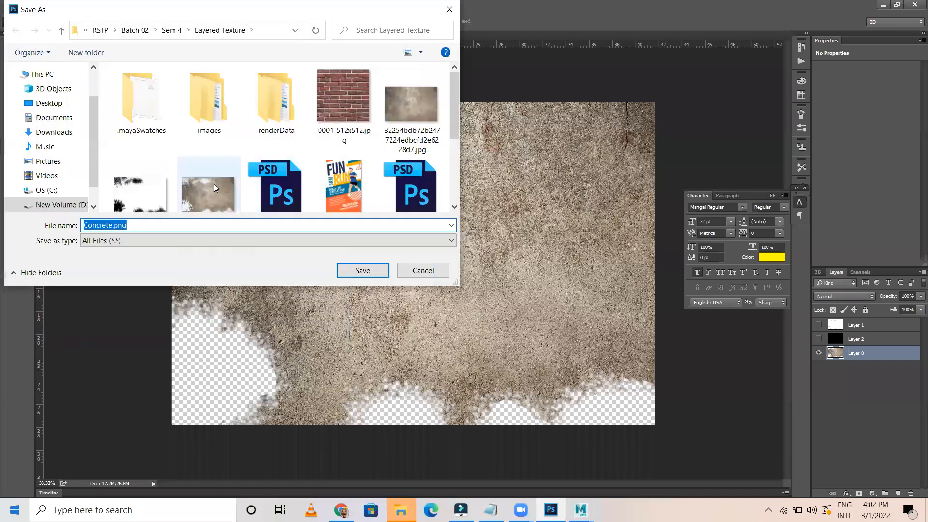
scroll(216, 195, down, 1)
click(210, 158)
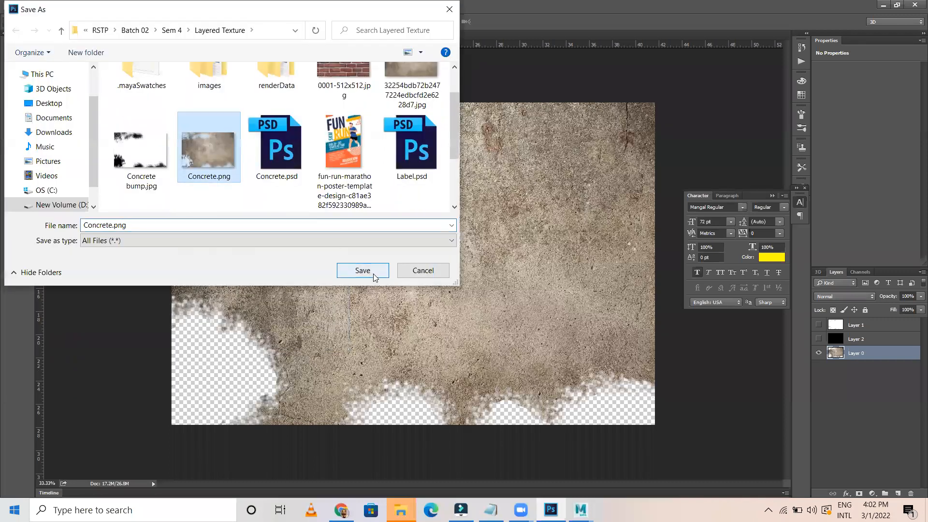
click(374, 274)
click(508, 259)
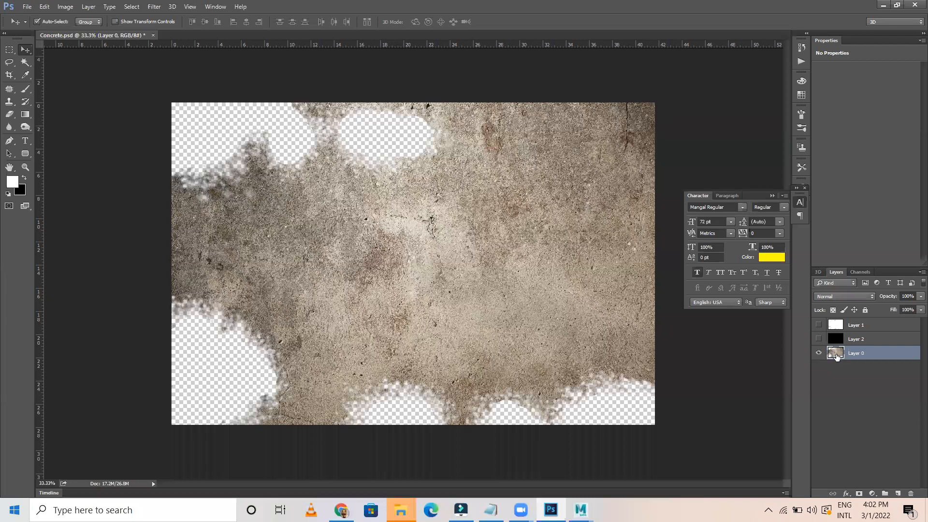
Select Layer 0's opaque pixels, add Layer 3, clear that area from white Layer 1, then delete Layer 1
ctrl+click(834, 355)
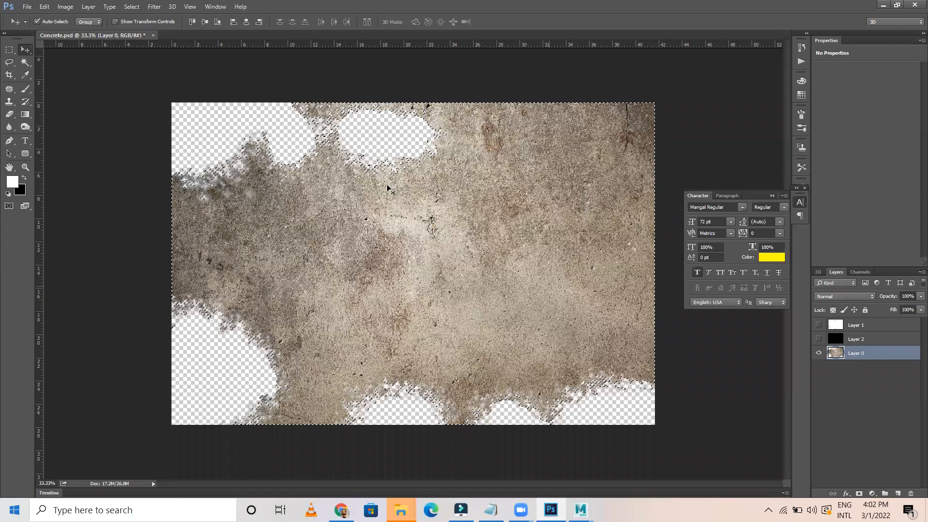
click(866, 327)
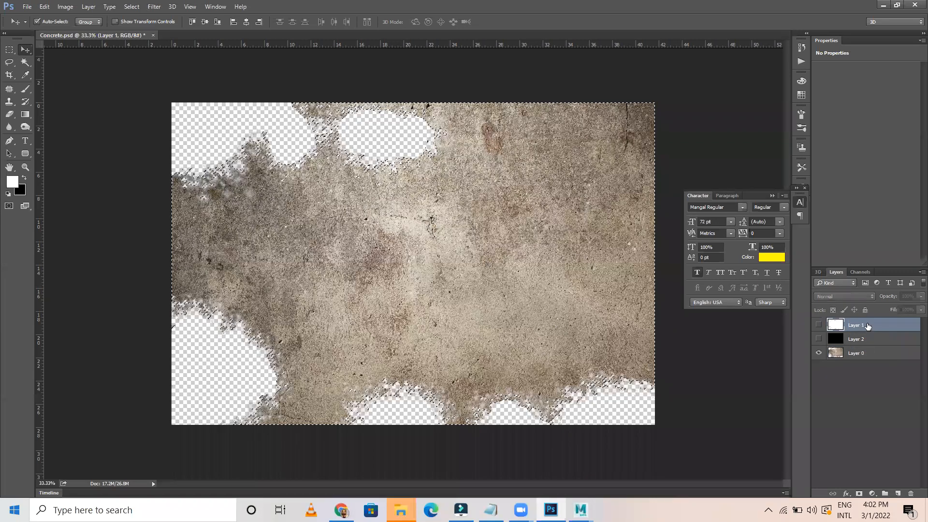
click(898, 494)
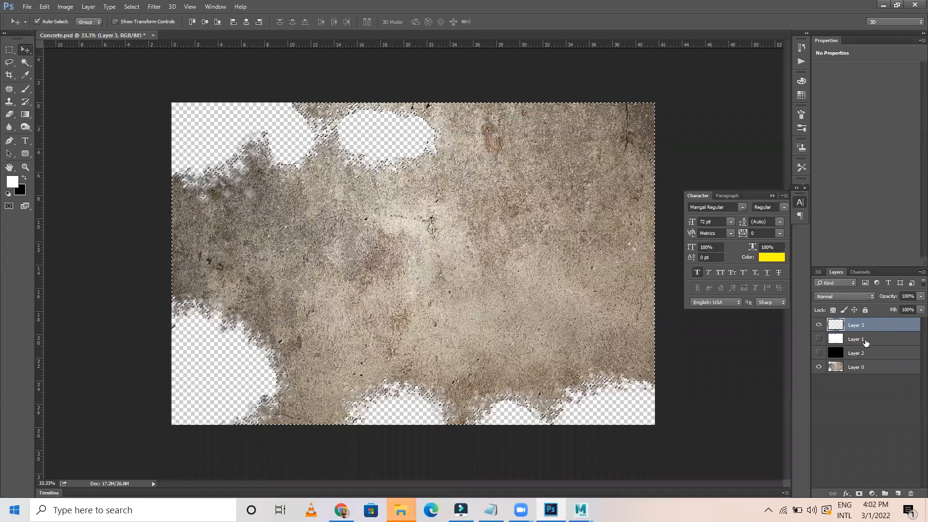
click(865, 341)
click(820, 340)
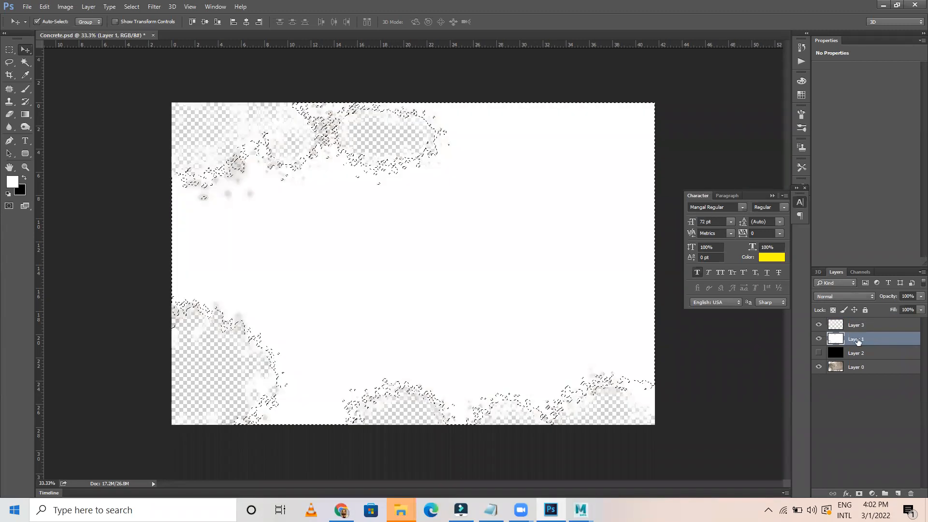
key(Delete)
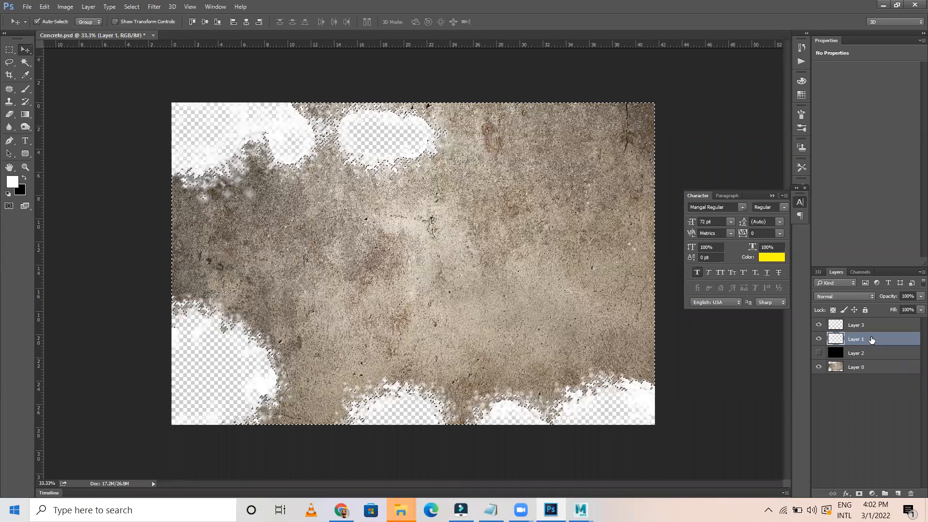
drag(872, 343, 912, 492)
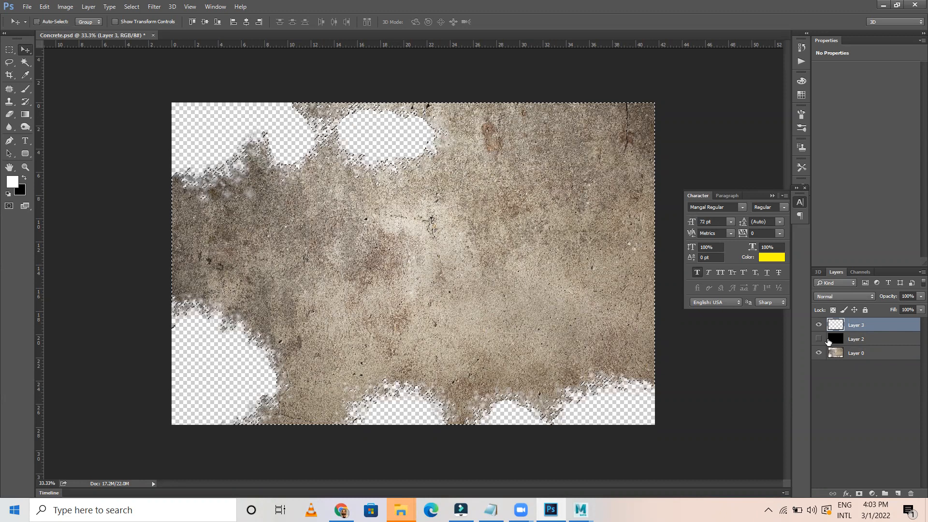
Fill the selection on Layer 3 with white, hide Layer 0, show black Layer 2, and deselect
key(alt+BackSpace)
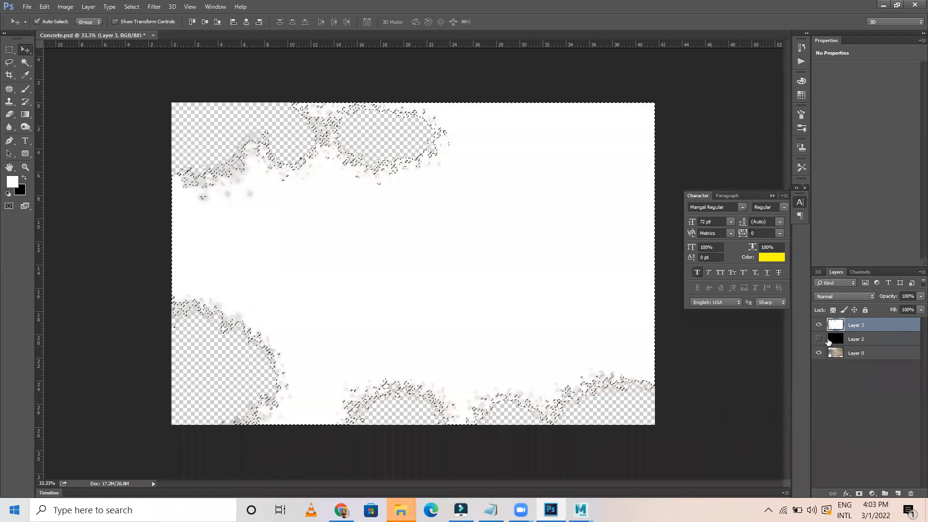
click(819, 353)
click(819, 339)
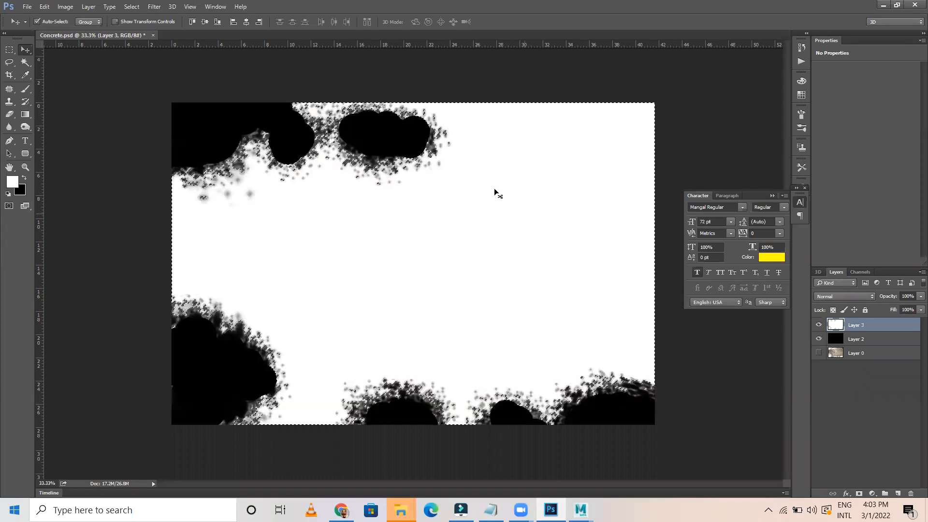
key(ctrl+d)
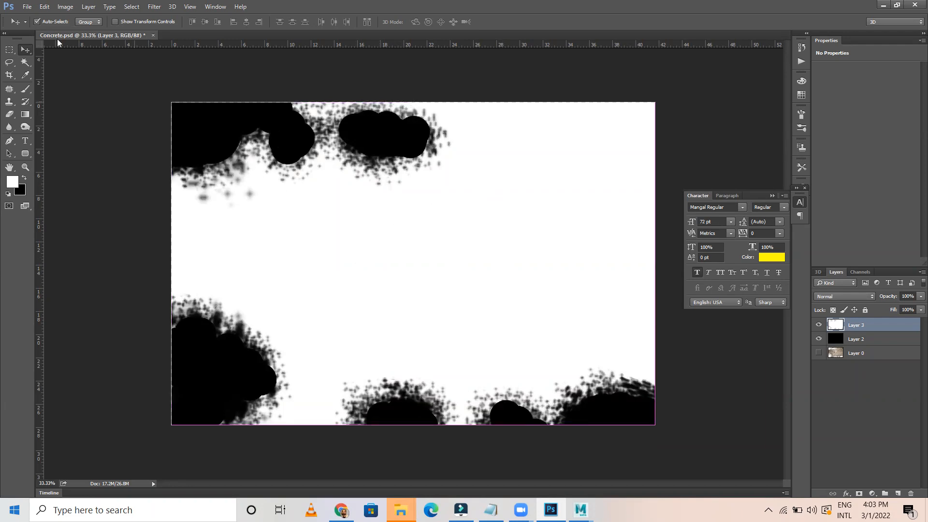
click(27, 7)
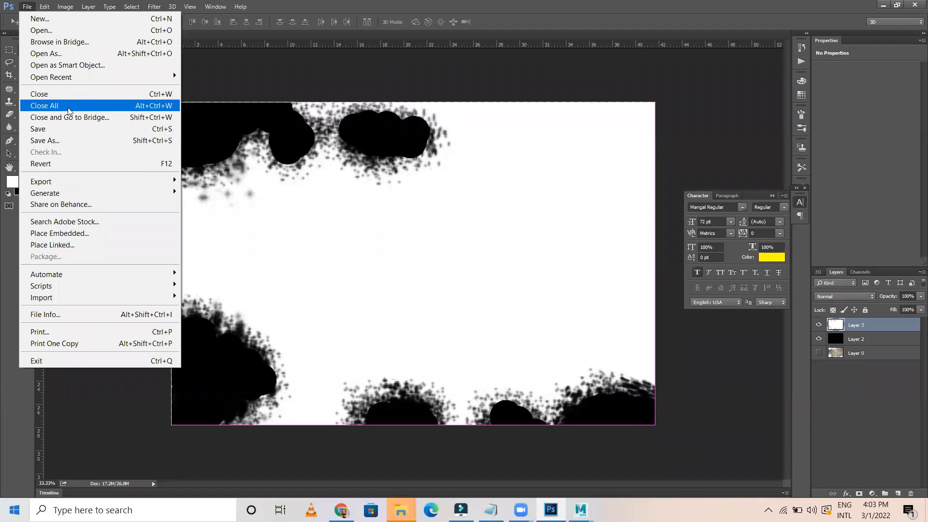
Save the mask as JPEG over Concrete bump.jpg, accepting the default JPEG options
click(42, 140)
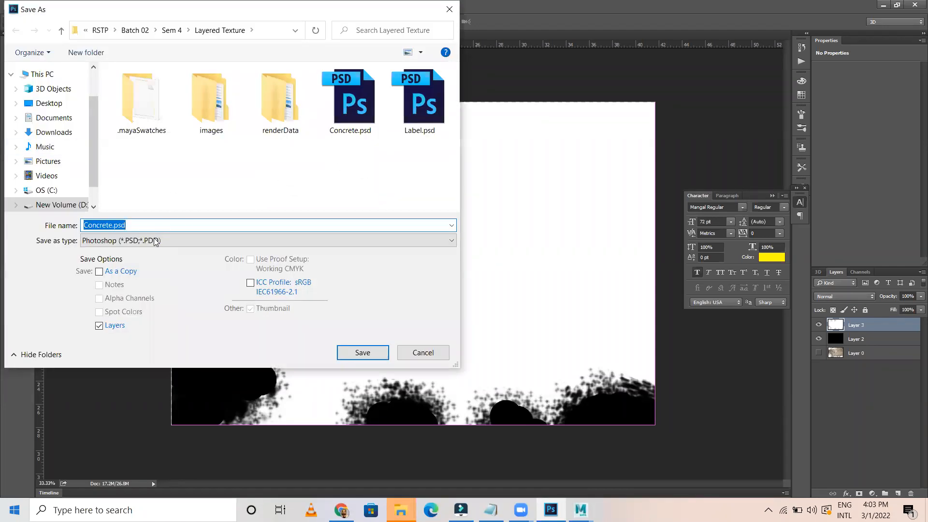
click(154, 241)
click(116, 339)
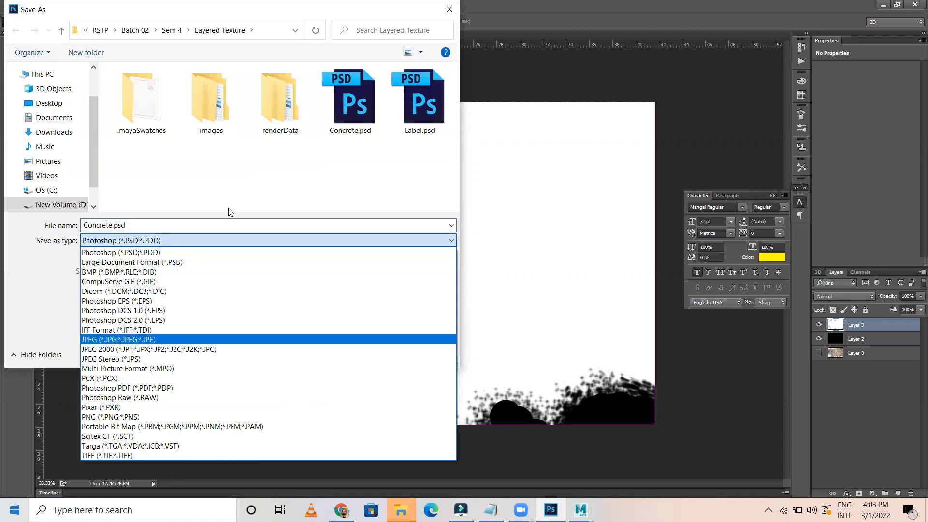
scroll(283, 179, down, 1)
click(164, 179)
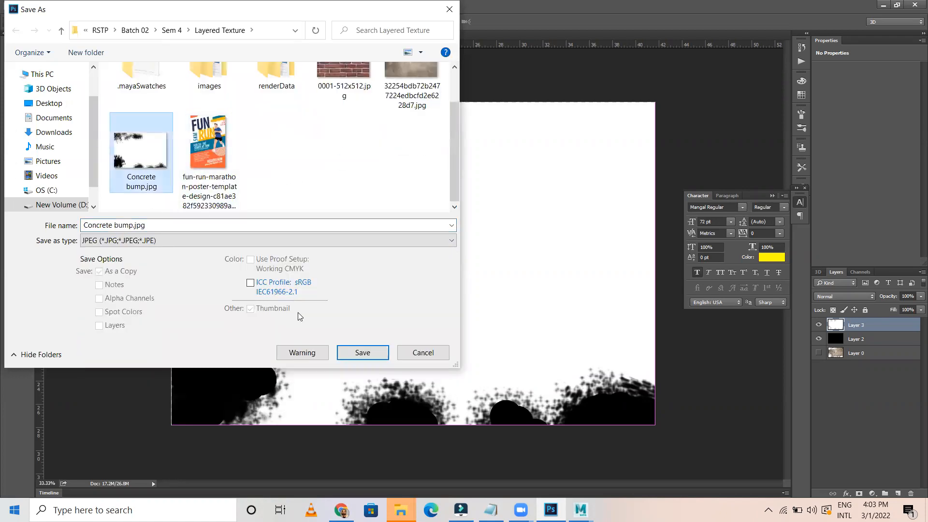
click(364, 354)
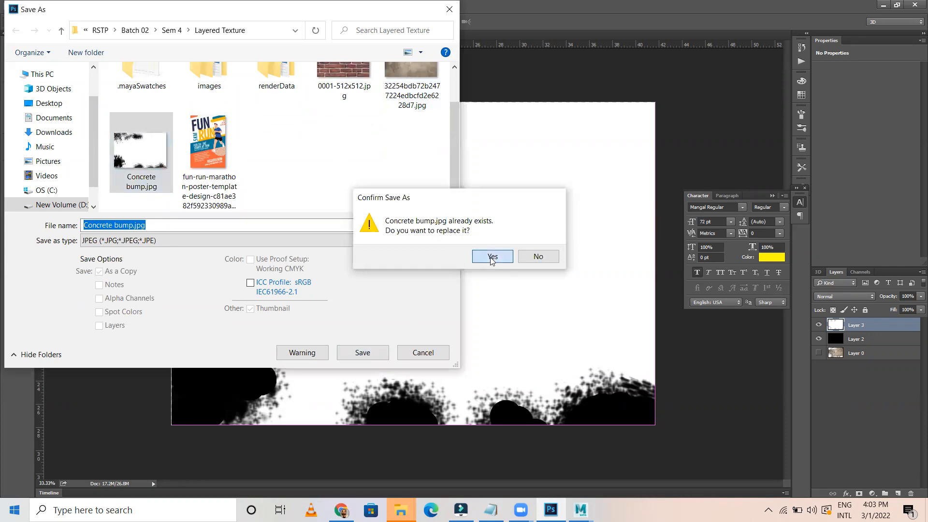
click(490, 257)
click(518, 141)
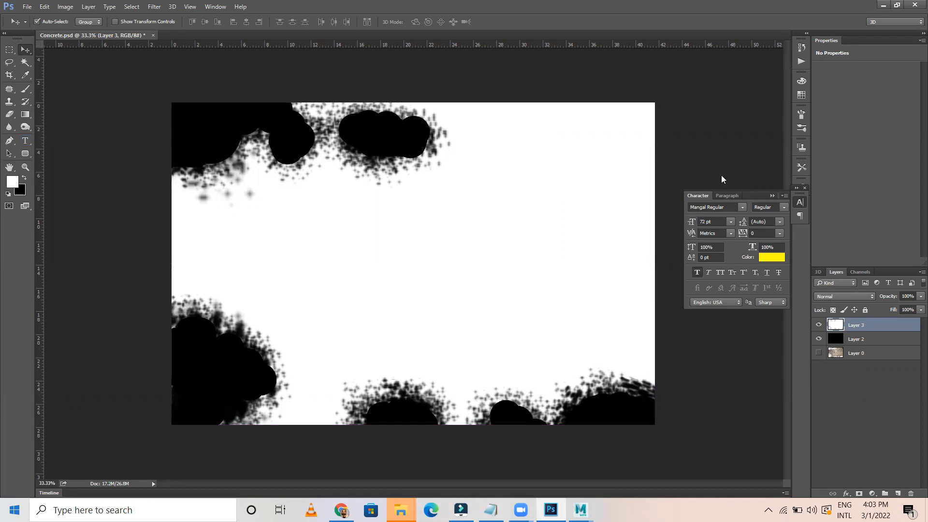
Back in Maya, reload the file4 and file3 texture nodes with the updated images
click(580, 510)
click(627, 454)
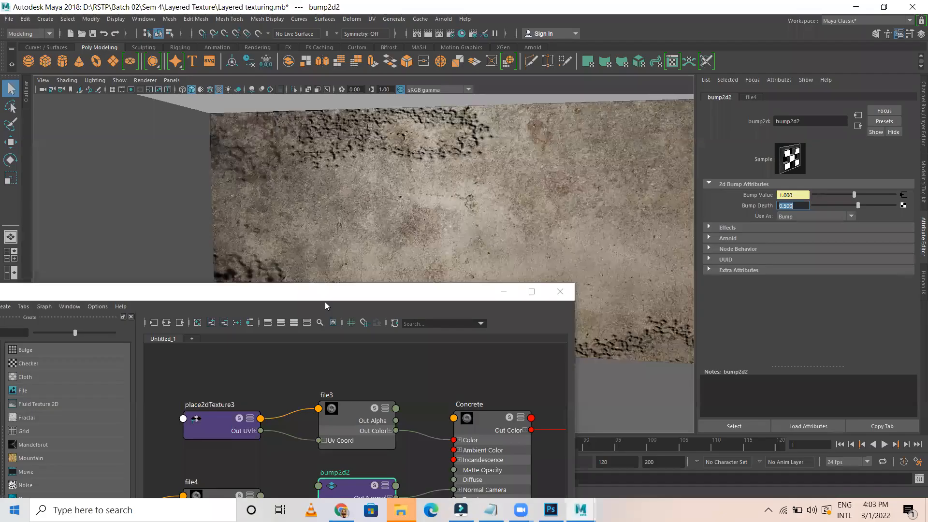
drag(315, 298, 286, 135)
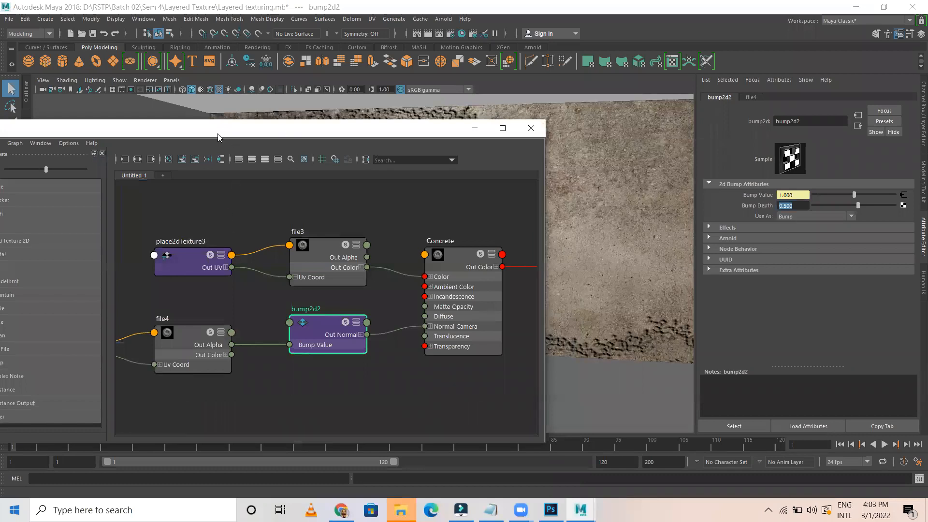
drag(218, 133, 185, 231)
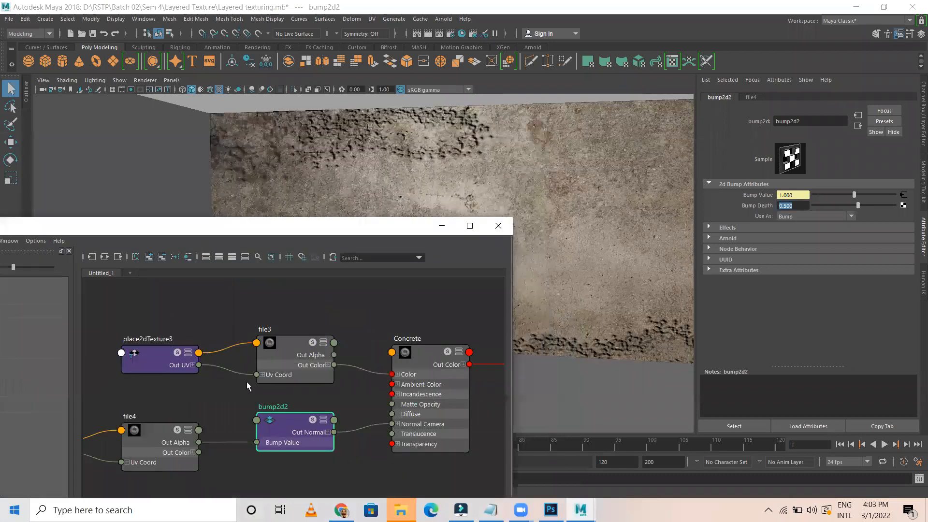
click(168, 432)
click(793, 244)
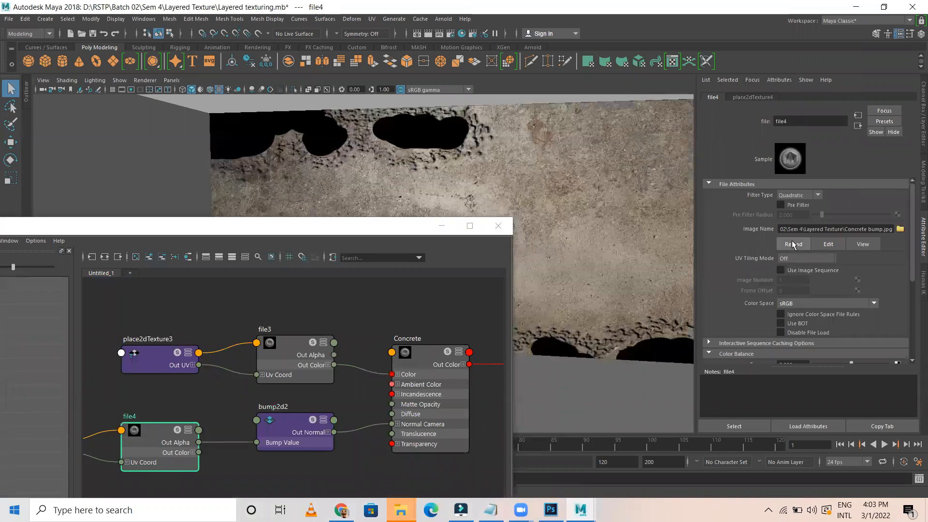
click(285, 342)
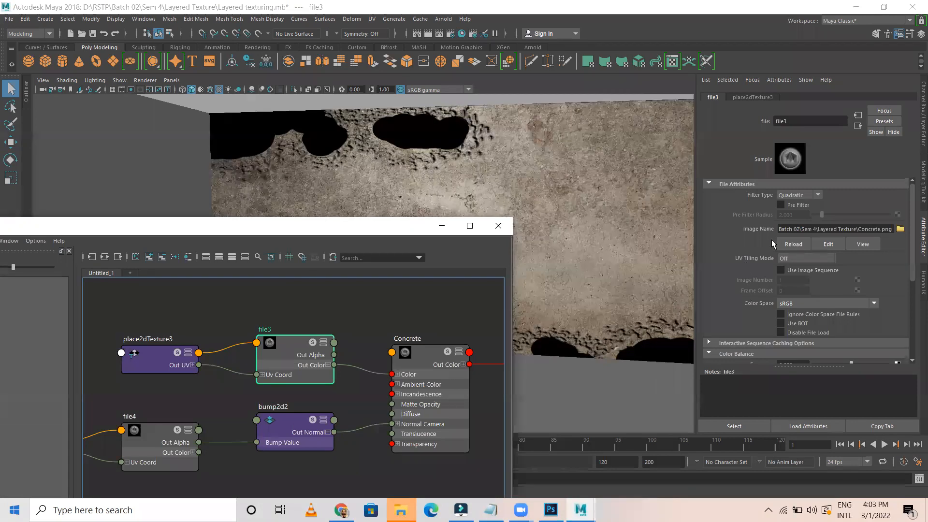
click(794, 244)
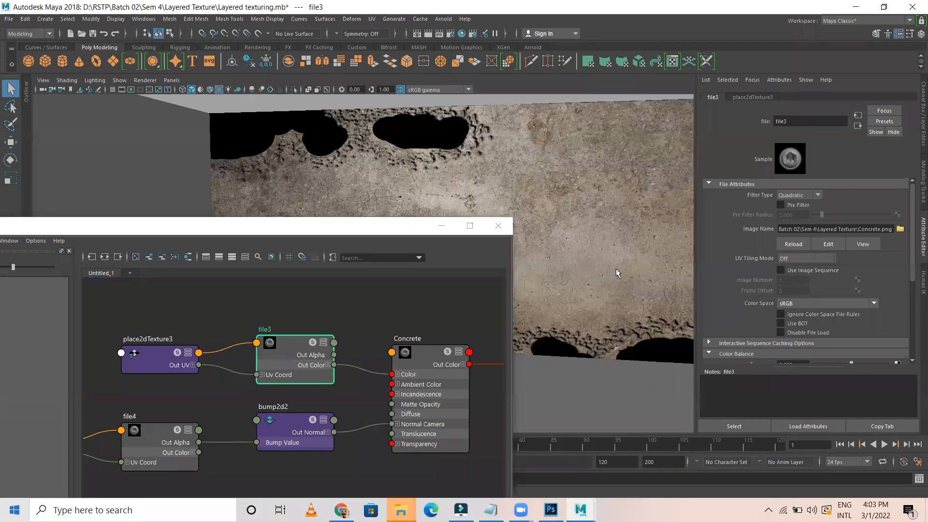
Reposition the node editor, orbit around the walls and reselect the file4 node
click(364, 233)
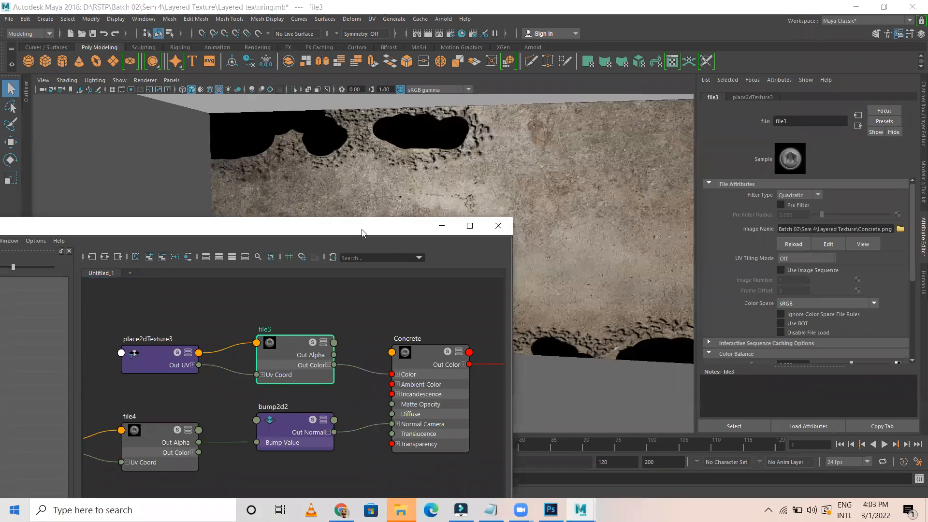
drag(364, 233, 426, 317)
alt+drag(439, 231, 399, 189)
drag(319, 314, 317, 136)
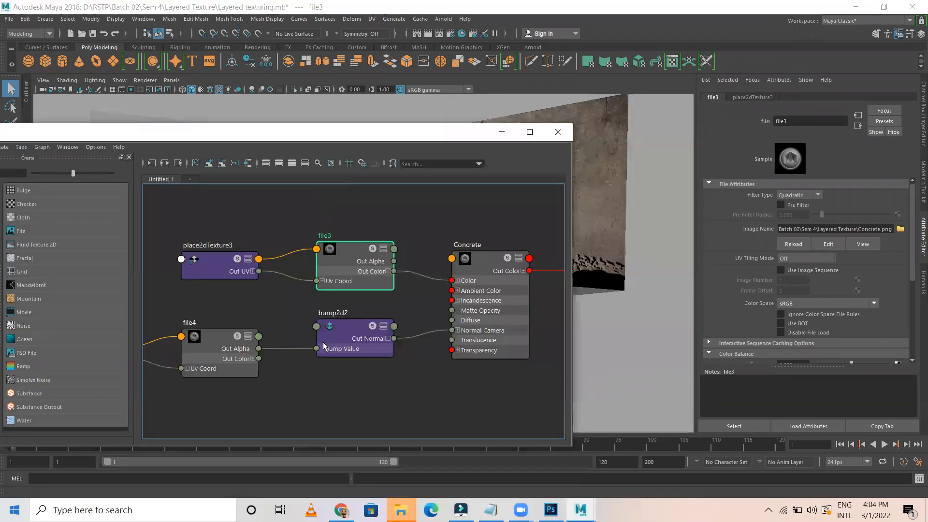
click(218, 334)
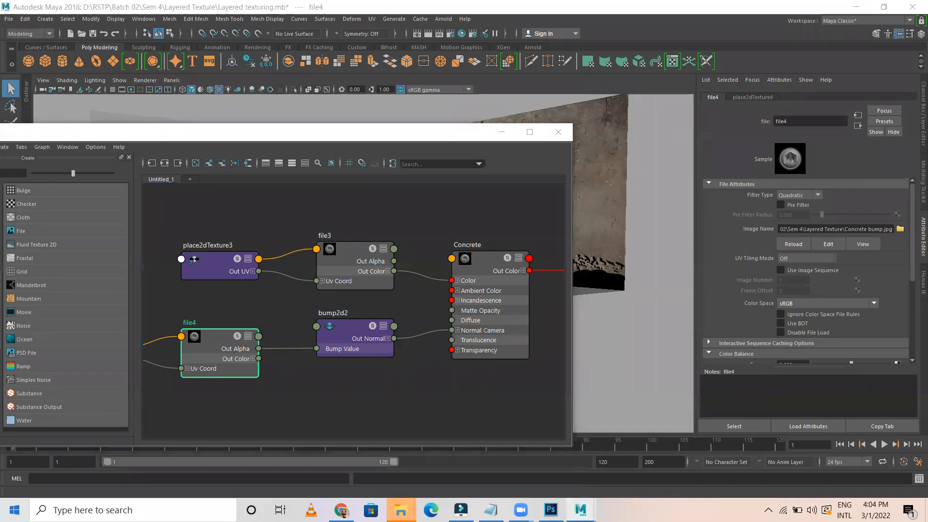
click(615, 423)
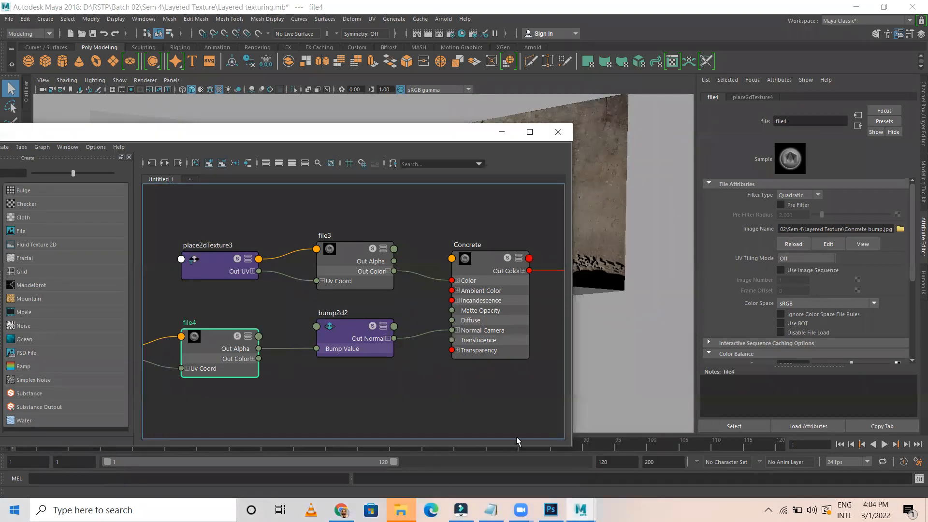
Check the mask in Photoshop, then return to Maya and orbit to view the concrete wall
click(551, 510)
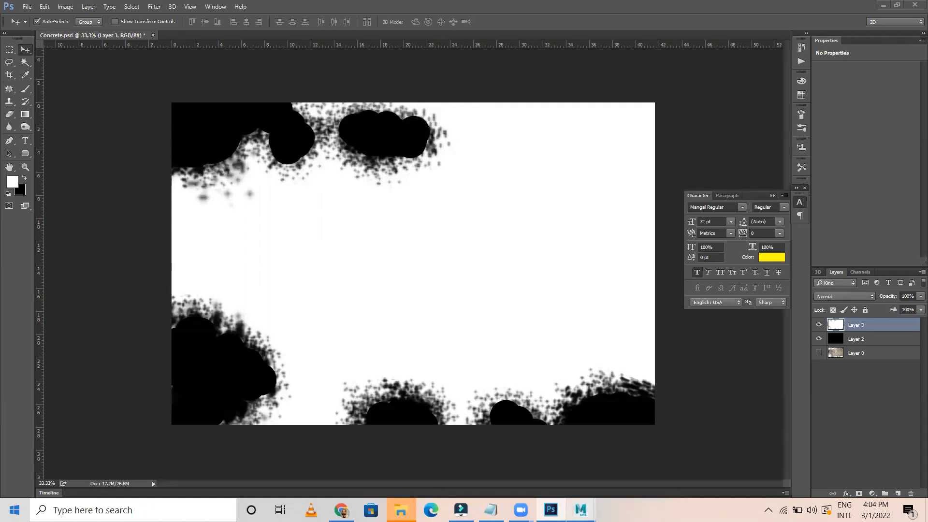
click(581, 511)
click(646, 459)
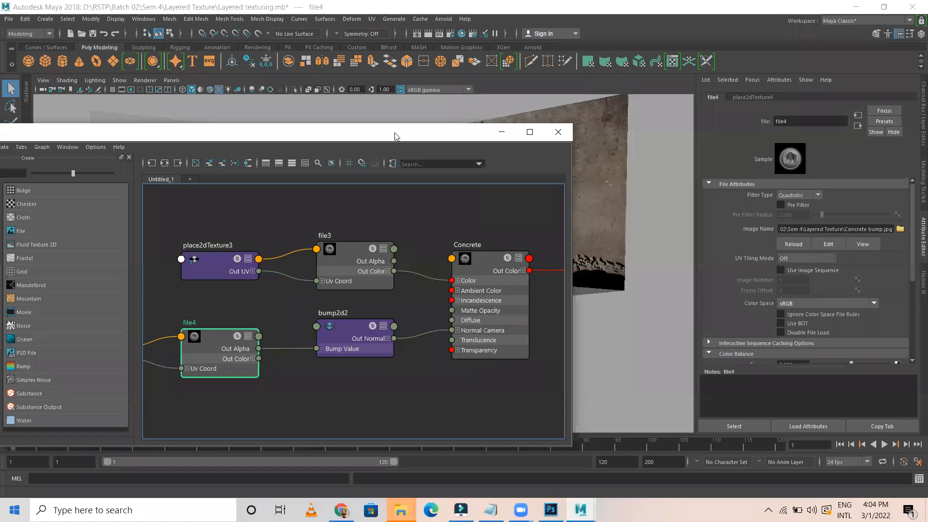
drag(395, 136, 397, 264)
alt+drag(432, 170, 459, 145)
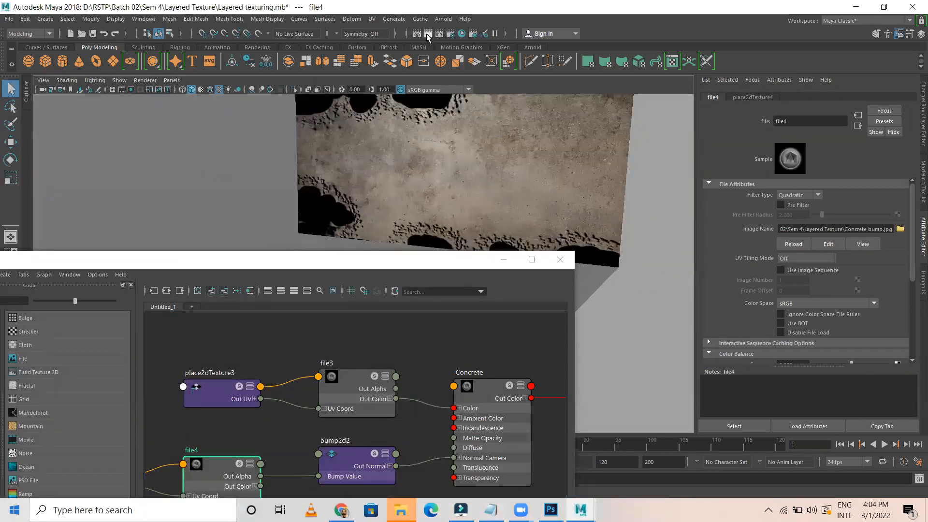
Open Render View and render the current camera view of the walls
click(427, 34)
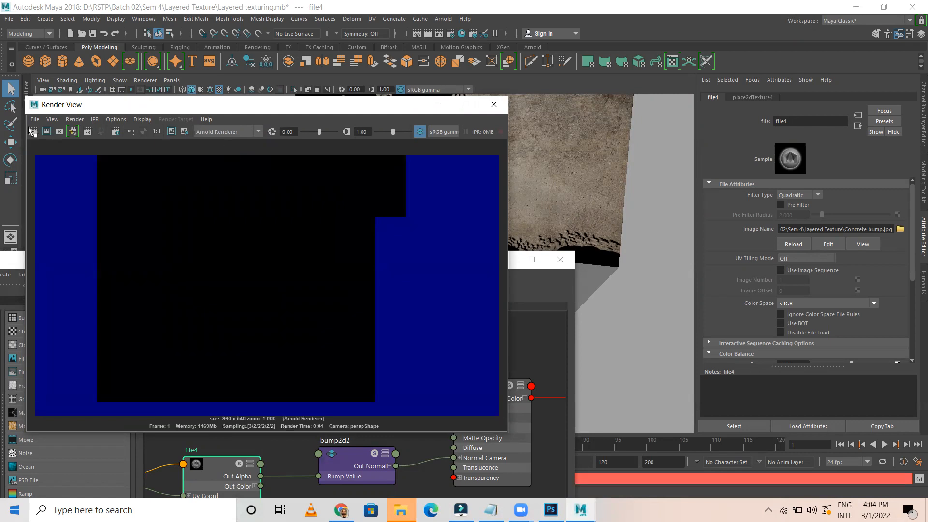
click(51, 131)
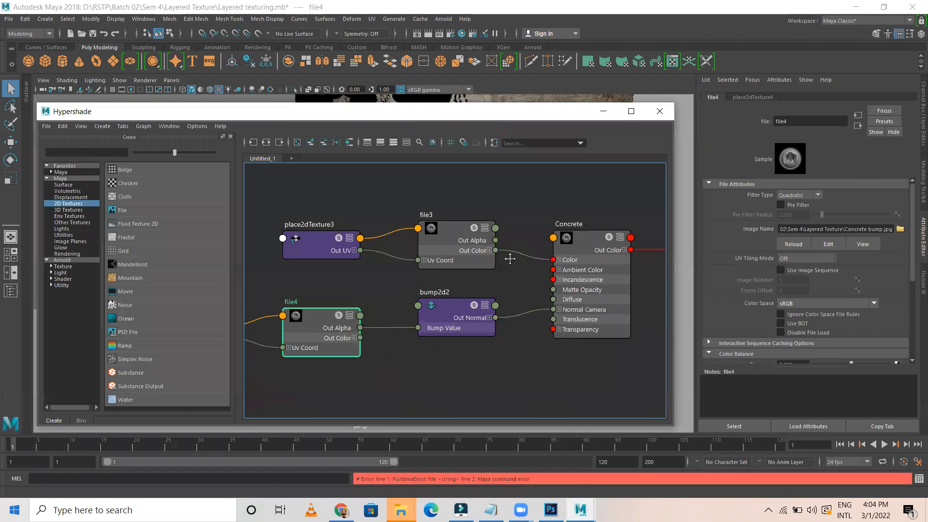
Create a new Lambert material, move it into open space and rename it Label
scroll(511, 259, down, 5)
scroll(521, 323, up, 4)
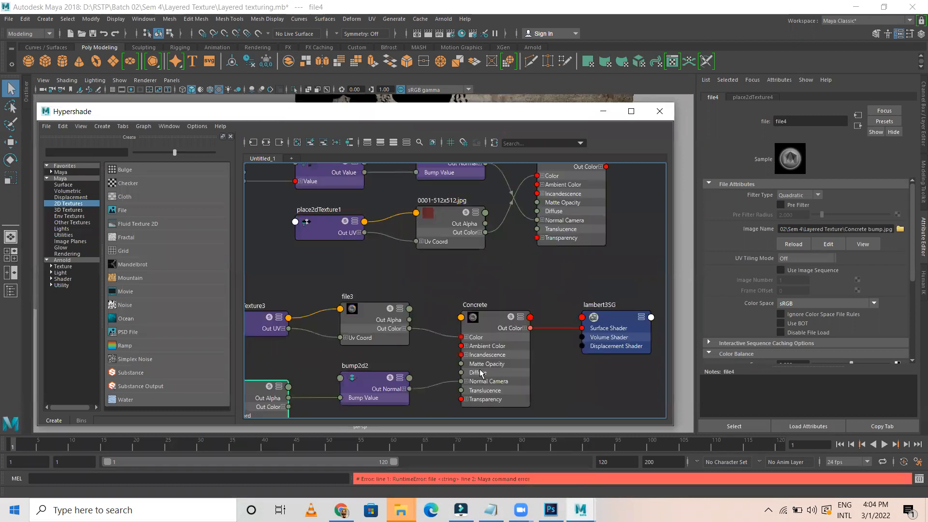
middle_drag(481, 373, 493, 328)
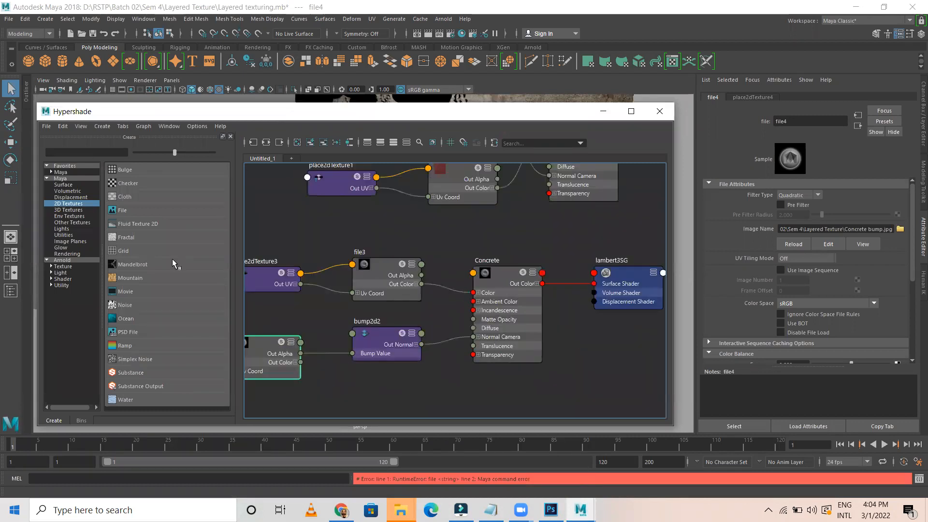
click(63, 186)
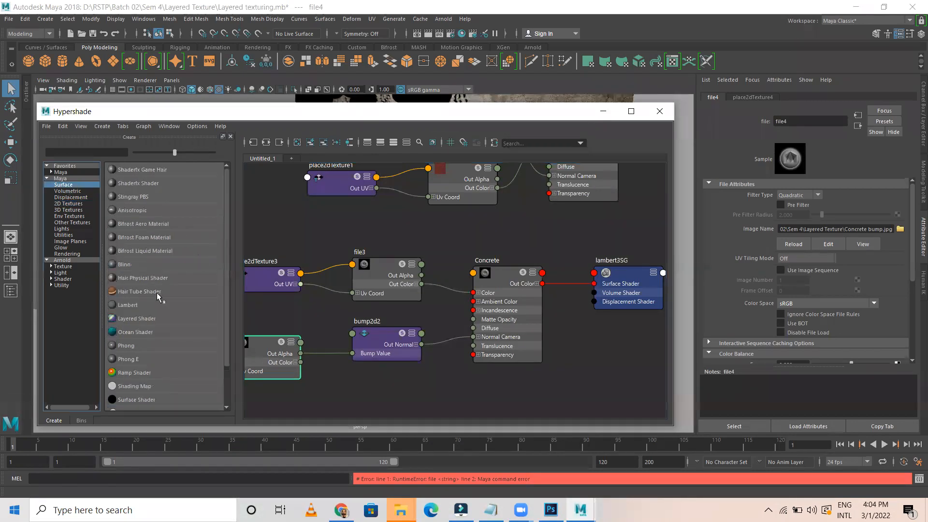
click(127, 305)
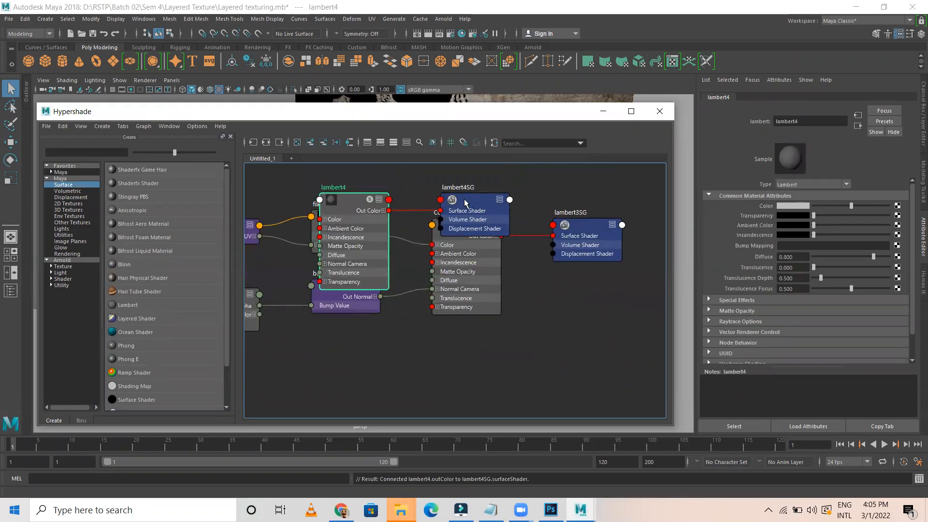
click(488, 241)
drag(487, 240, 611, 389)
alt+middle_drag(566, 304, 550, 237)
double_click(445, 281)
text(Label)
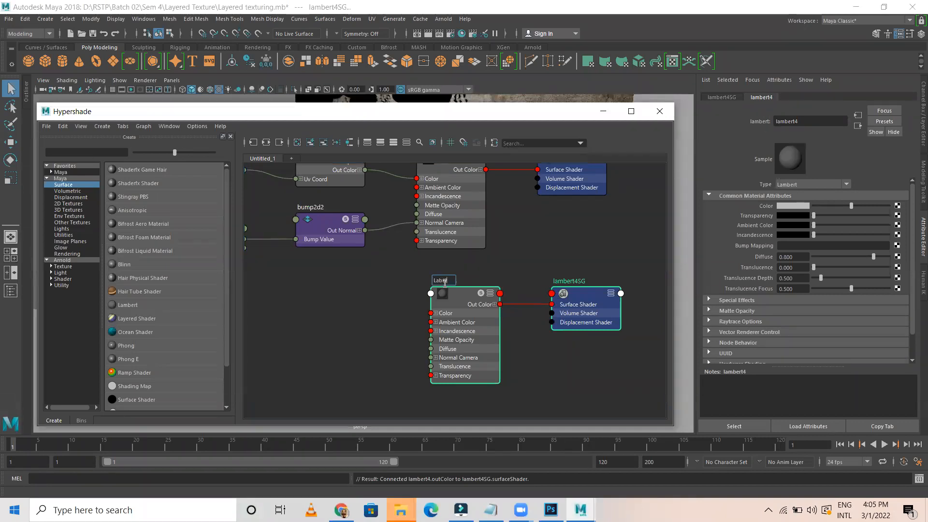
key(Return)
Add a File texture node with its place2dTexture node and place them left of Label
click(68, 204)
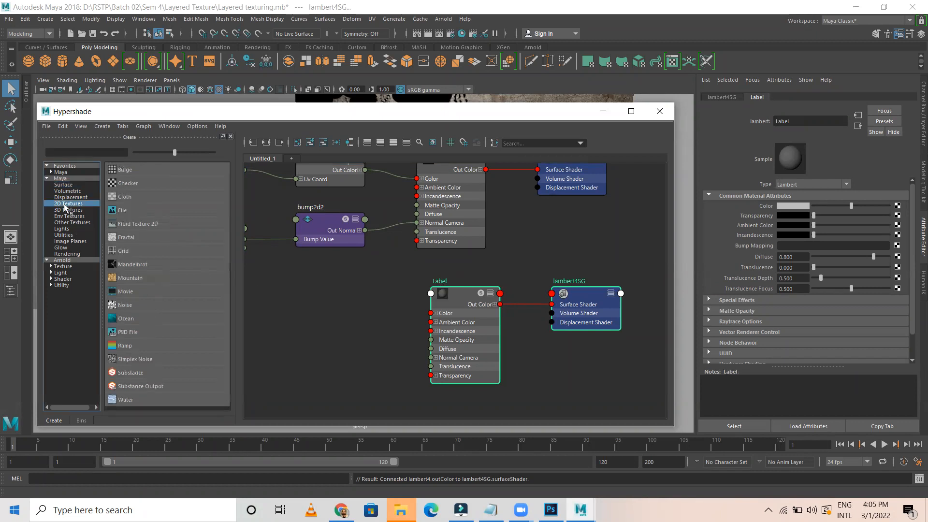
click(124, 210)
shift+click(408, 289)
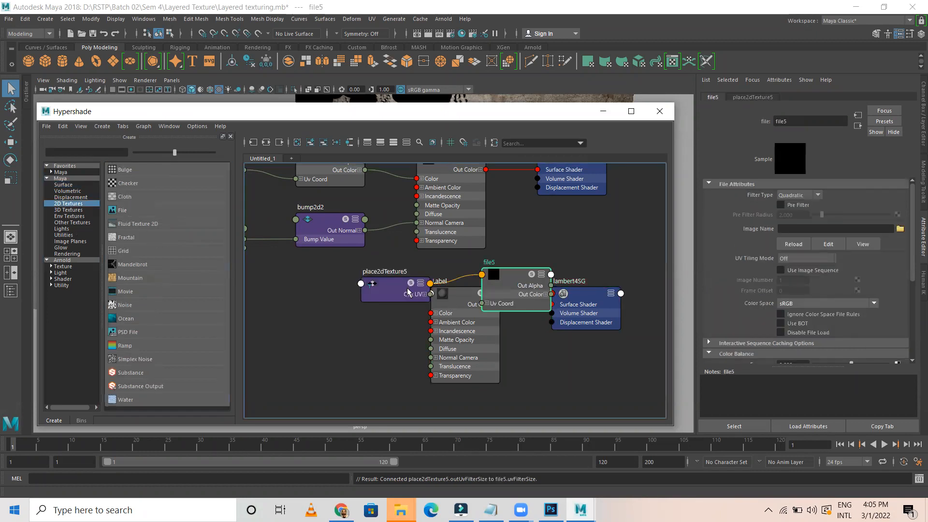
drag(517, 286, 353, 303)
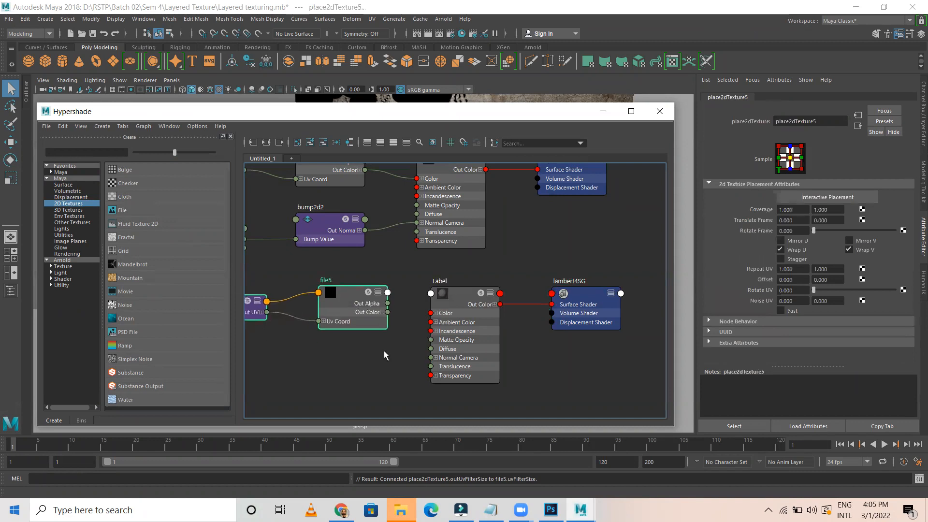
Select the file5 texture node and browse for its Image Name
click(355, 296)
click(370, 292)
click(900, 229)
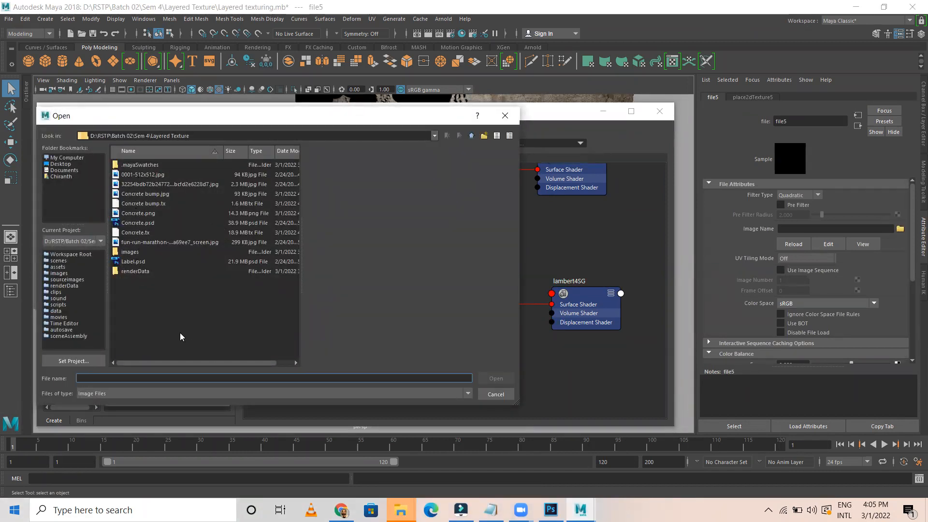
Open Label.psd from the Layered Texture folder in Photoshop
click(401, 510)
click(460, 469)
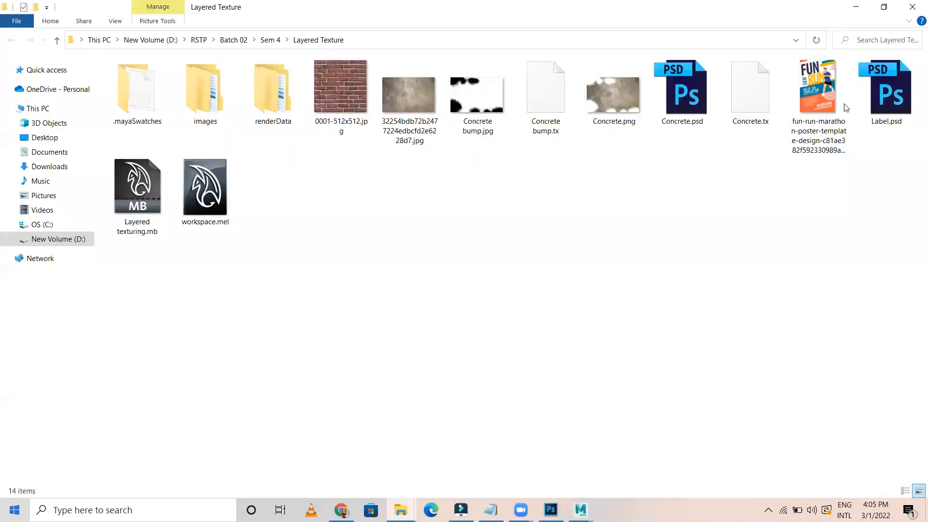
double_click(884, 98)
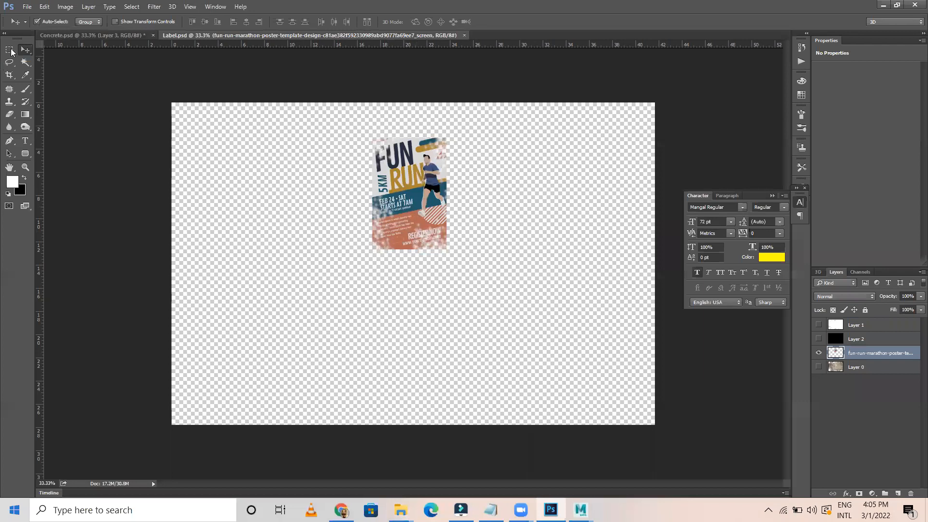
Quick-export the poster as Label.png into the Layered Texture folder
click(27, 6)
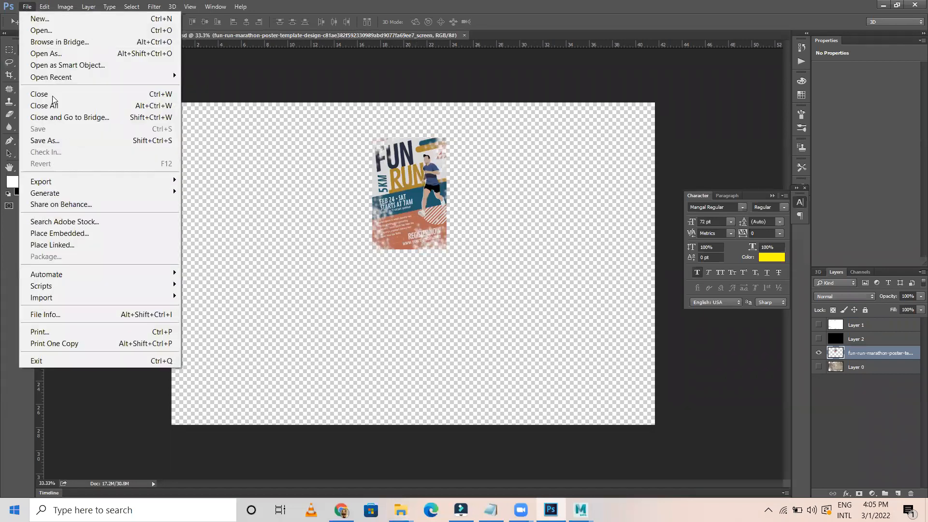
click(66, 141)
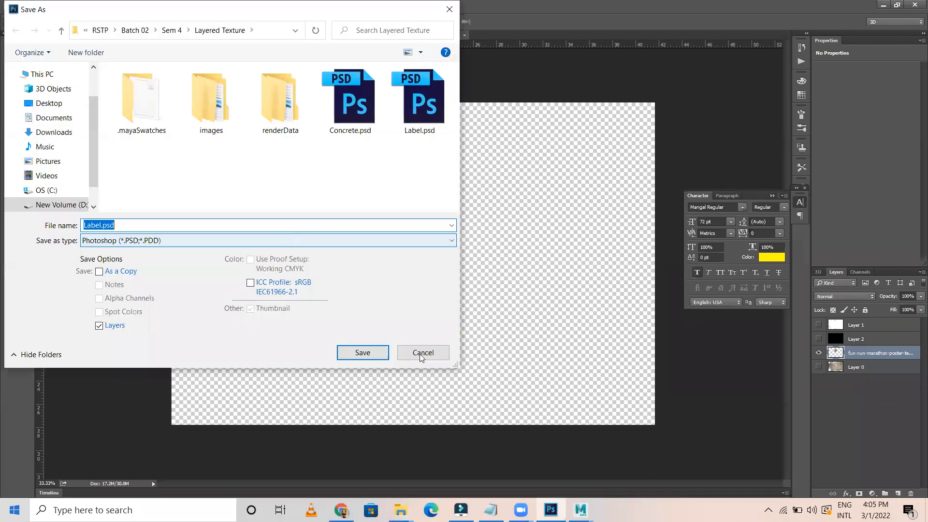
click(423, 357)
click(27, 7)
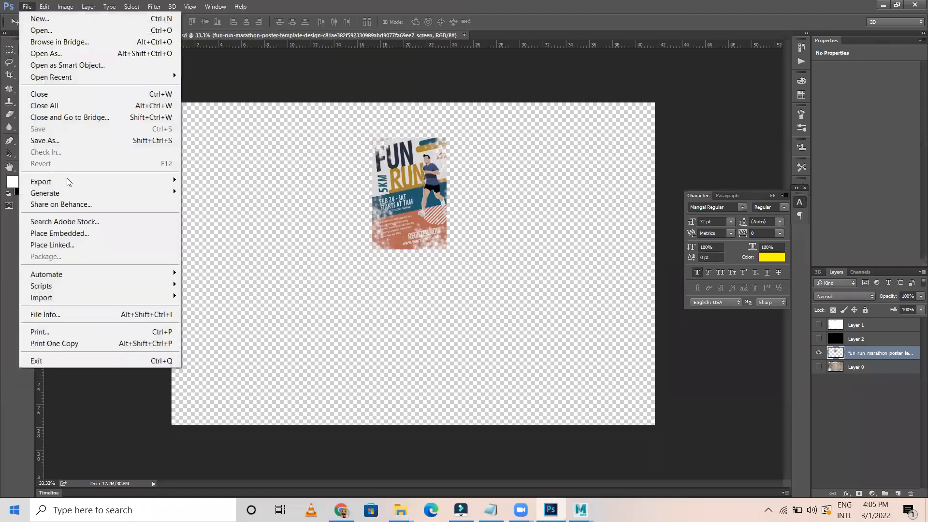
mouse_move(185, 187)
click(215, 193)
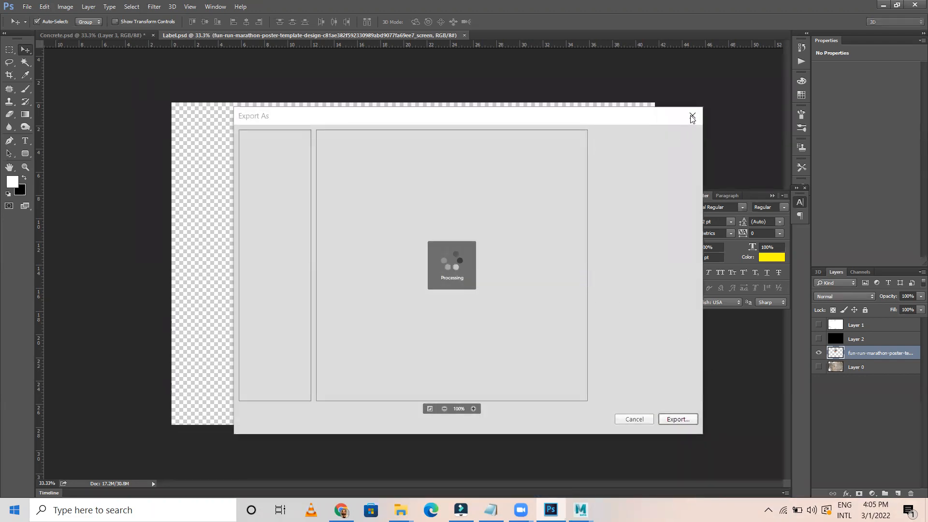
key(Escape)
click(26, 7)
mouse_move(87, 183)
click(226, 180)
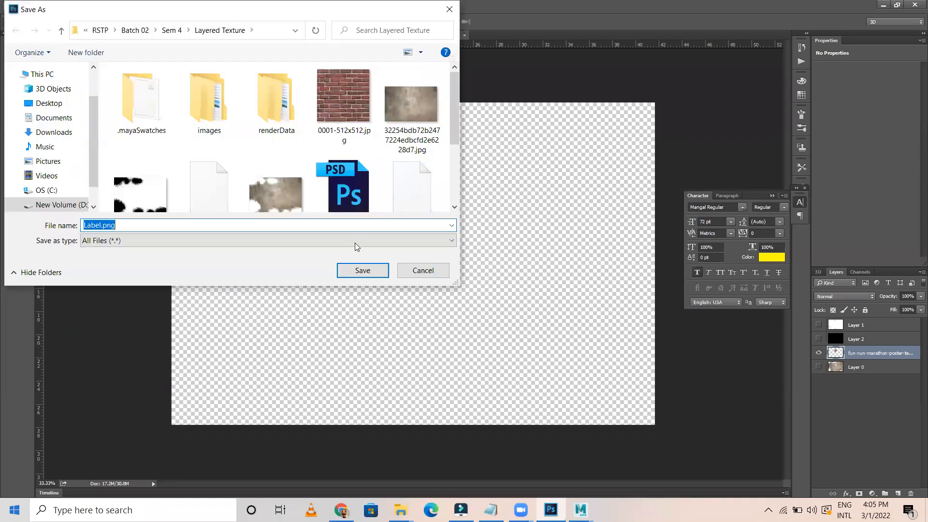
click(375, 269)
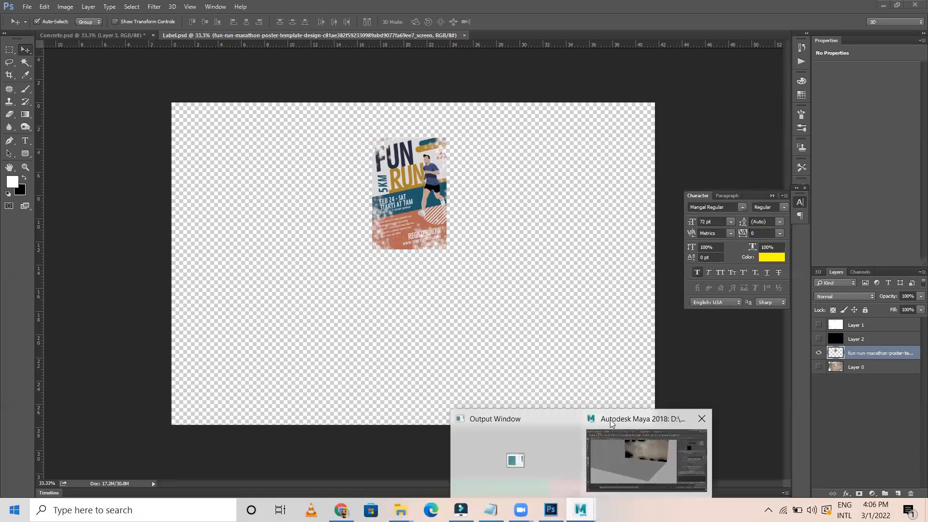
Back in Maya, load Label.png as file5's image
click(647, 447)
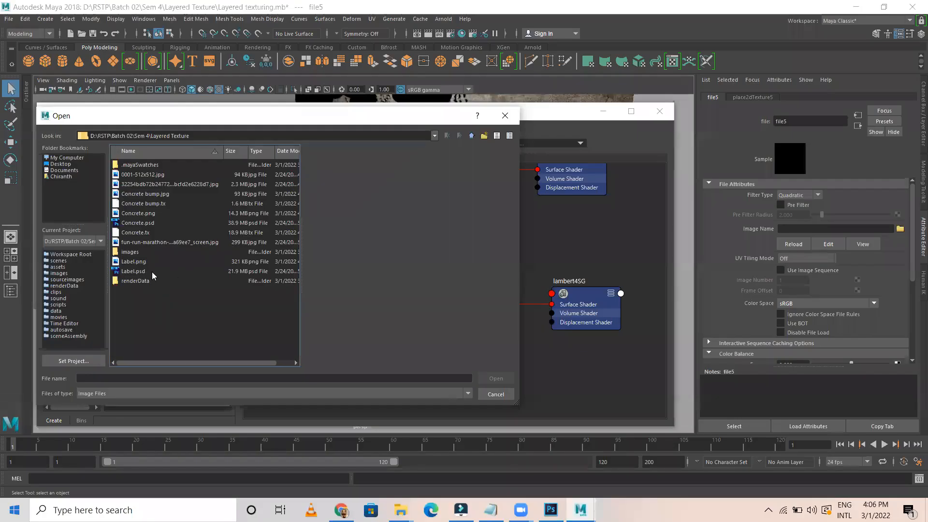
click(133, 261)
click(493, 379)
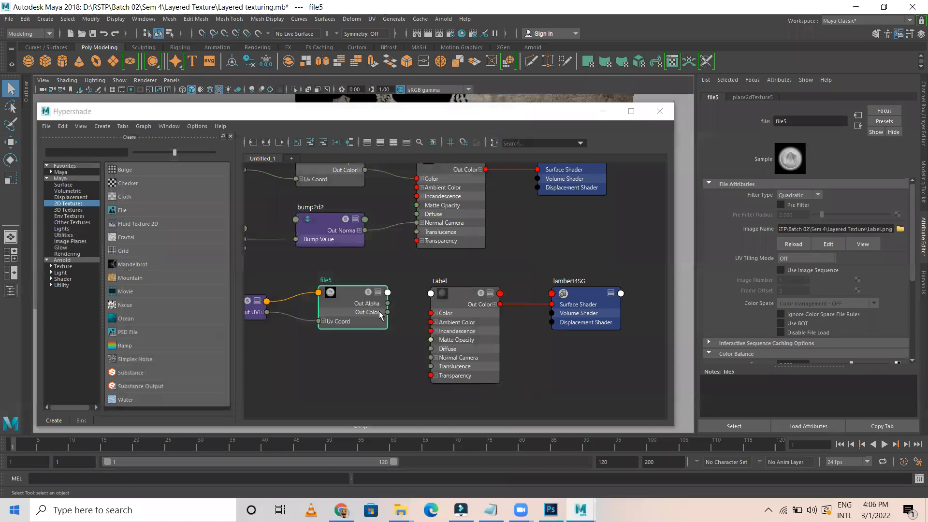
Connect file5 to the Label material's Color and view the poster on the wall
click(452, 301)
middle_drag(353, 305, 765, 209)
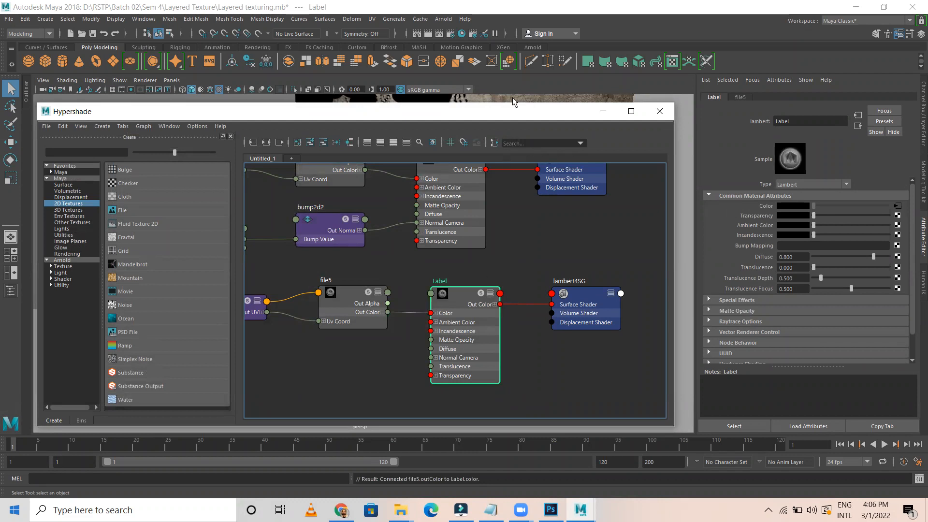
key(a)
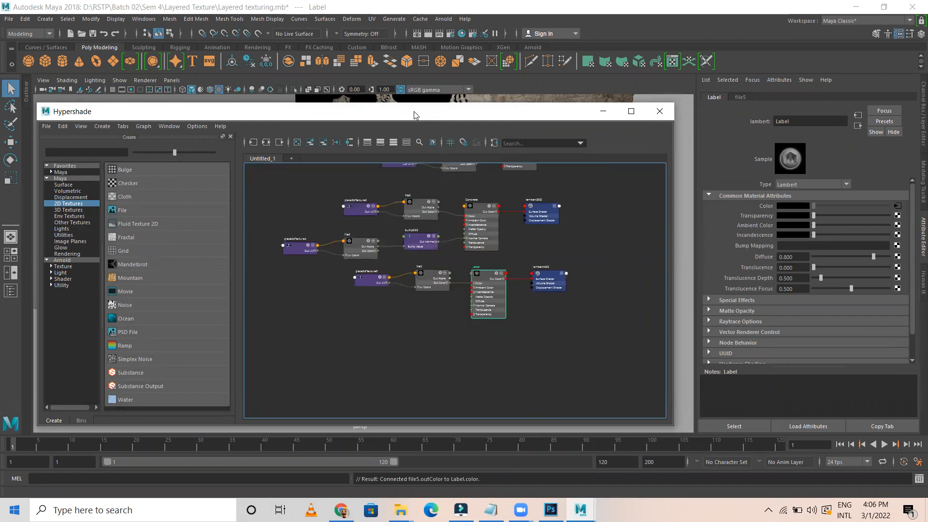
drag(414, 116, 373, 204)
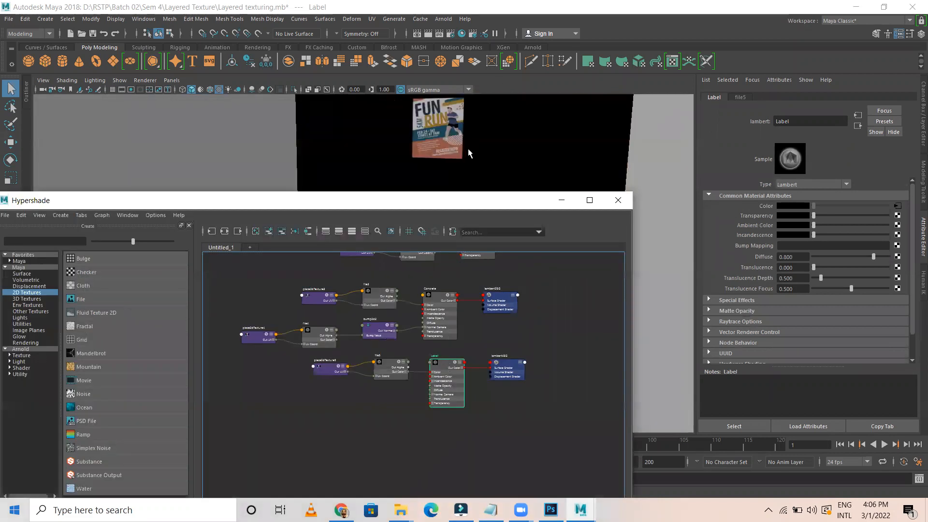
alt+drag(468, 153, 445, 140)
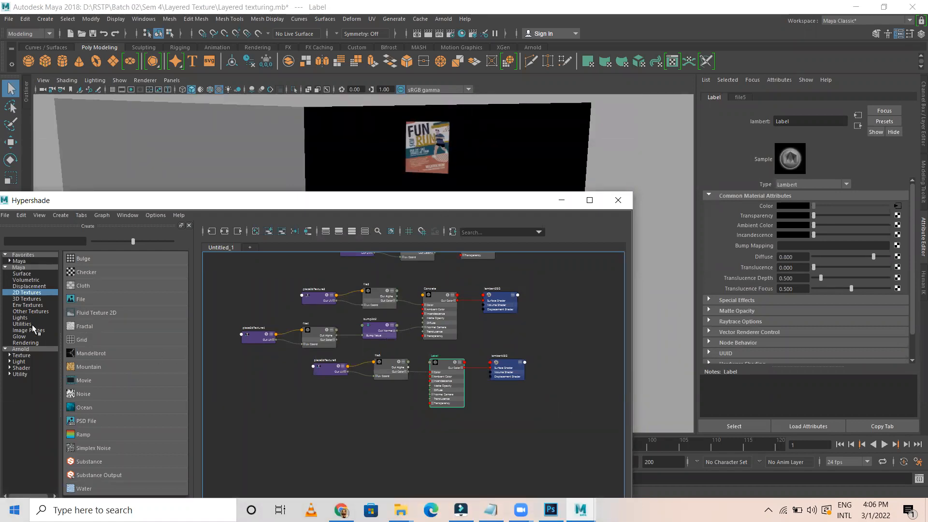
Create a Layered Shader and arrange its nodes in the graph
click(21, 273)
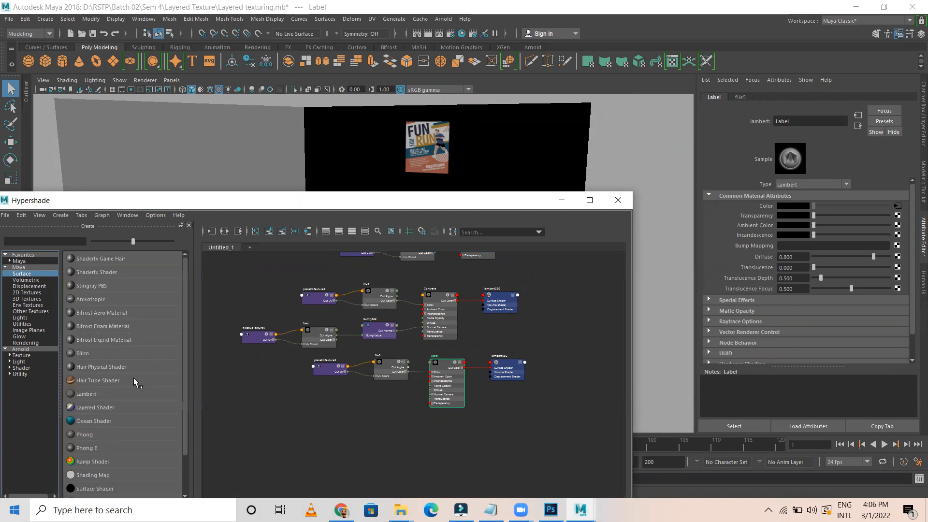
scroll(134, 378, down, 3)
click(94, 366)
alt+middle_drag(494, 408, 454, 362)
drag(292, 383, 415, 409)
drag(572, 326, 594, 264)
alt+middle_drag(506, 338, 437, 444)
drag(422, 331, 556, 390)
Add Label, Concrete and Brick as layers and remove the default green layer
scroll(500, 379, up, 3)
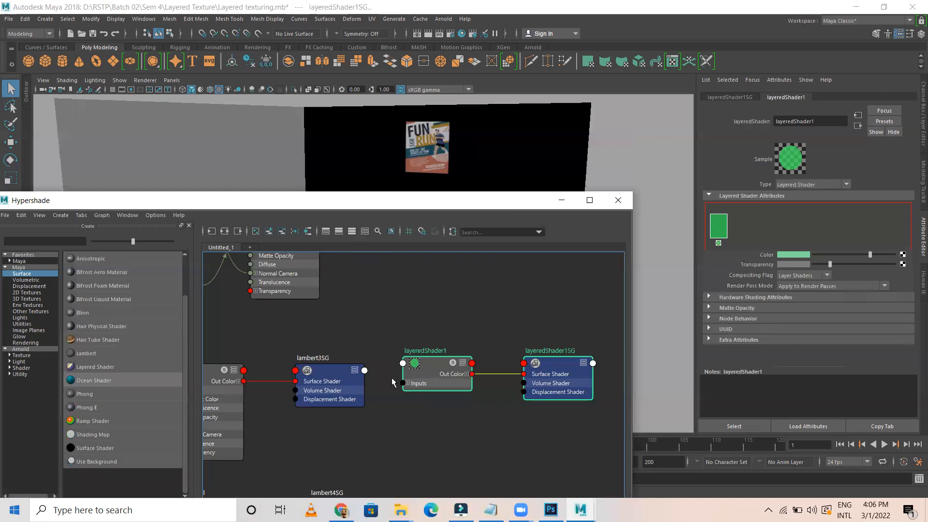
scroll(392, 378, down, 2)
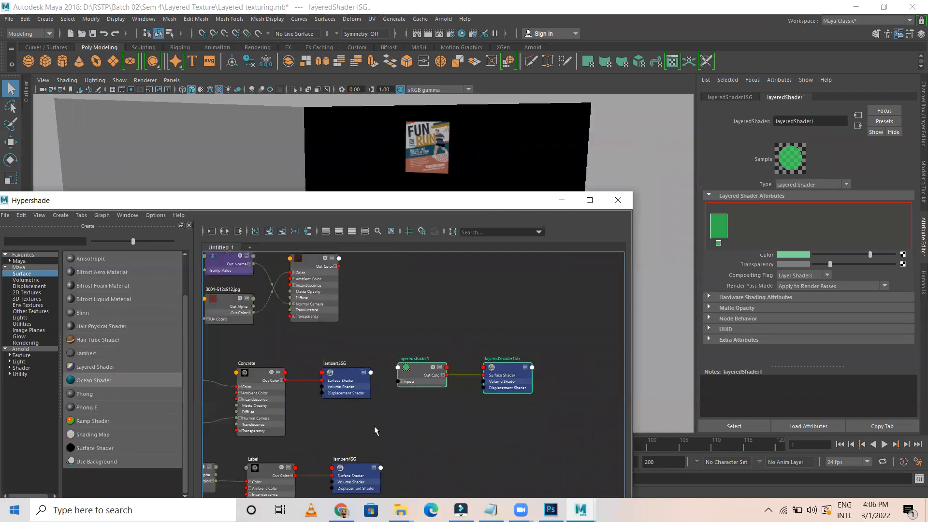
middle_drag(264, 468, 764, 221)
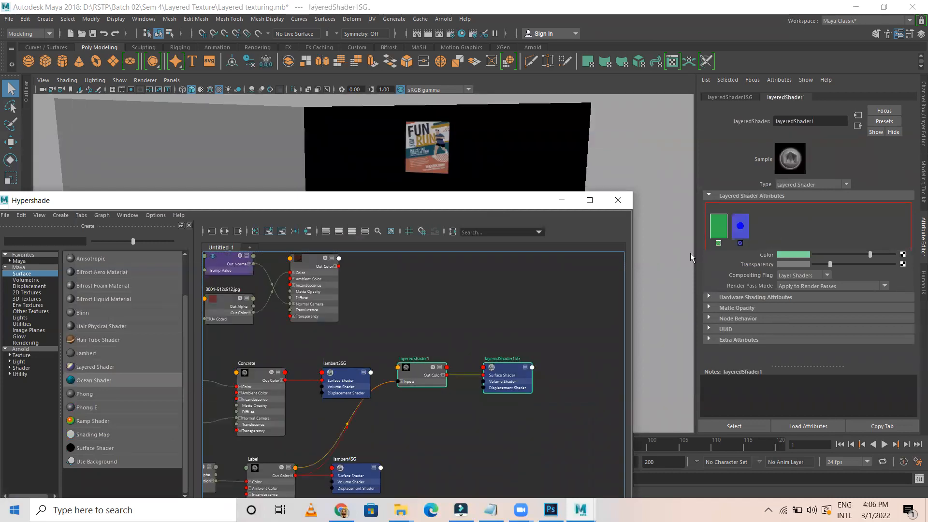
middle_drag(268, 374, 763, 225)
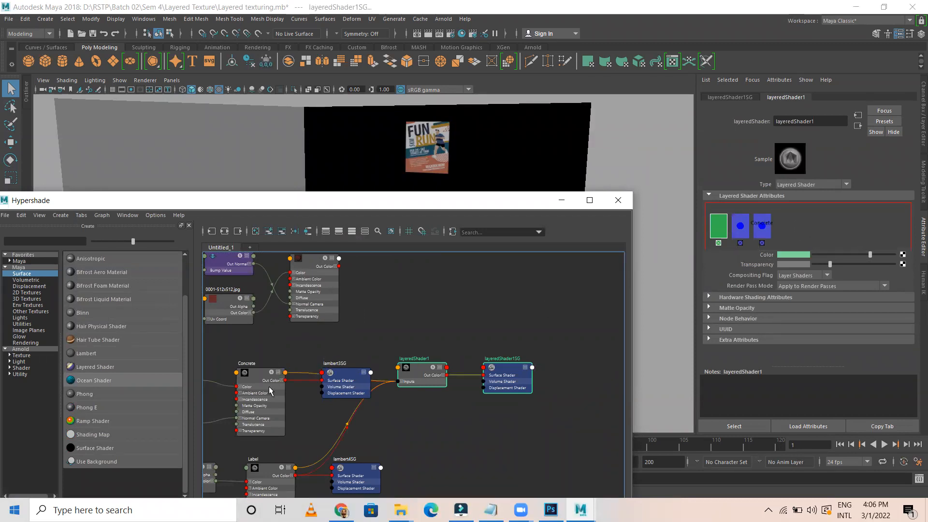
alt+middle_drag(431, 293, 426, 328)
middle_drag(304, 293, 797, 234)
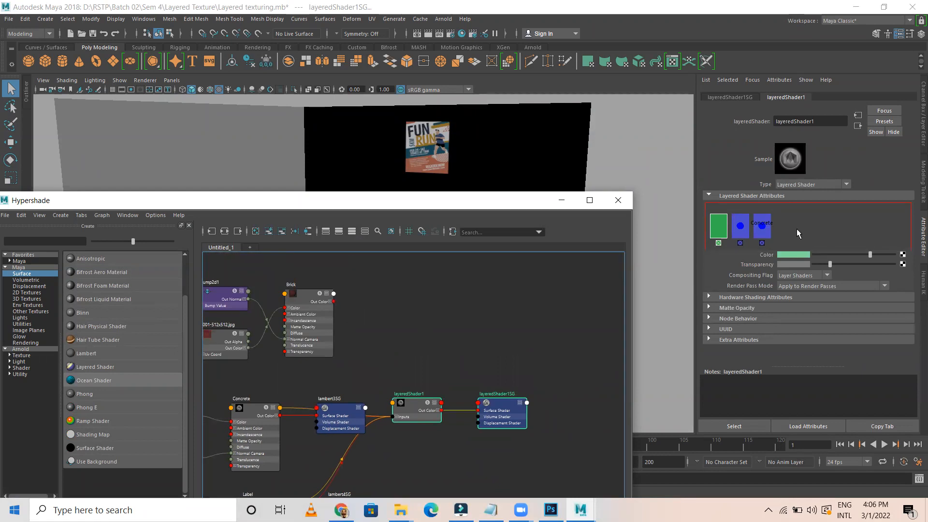
click(718, 244)
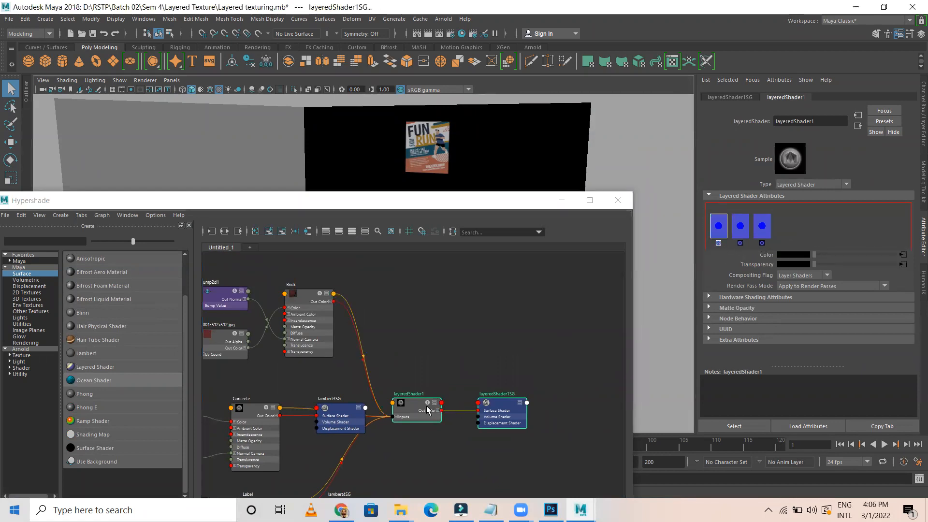
Assign layeredShader1 to the black wall plane and test-render the current frame
click(414, 406)
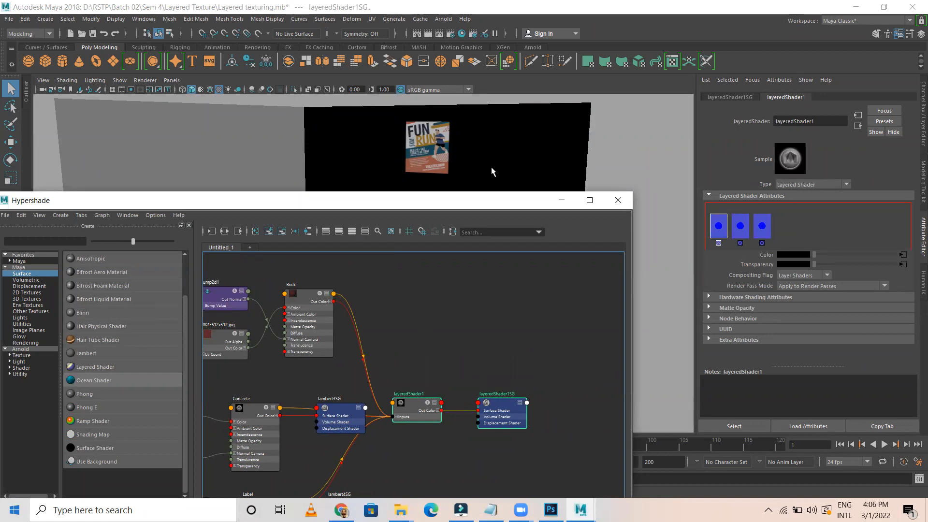
click(470, 152)
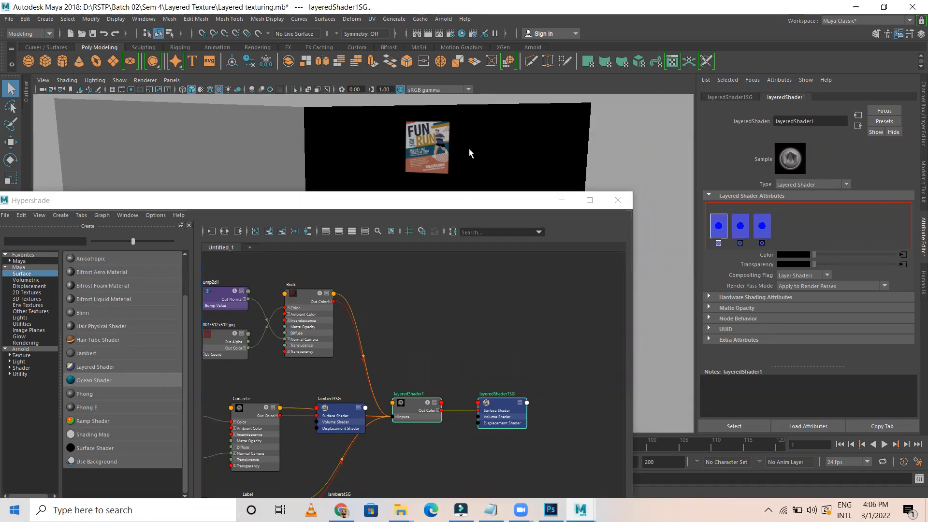
right_click(415, 403)
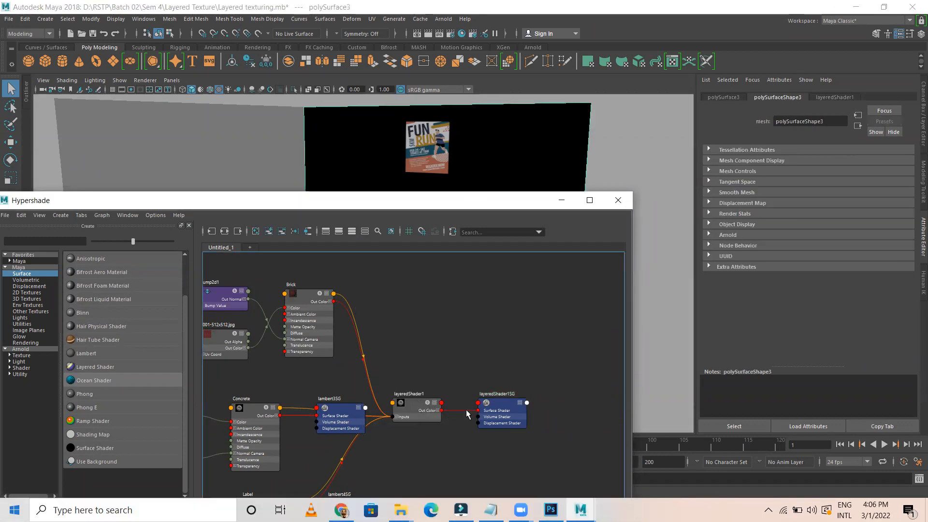
right_drag(414, 408, 402, 309)
click(413, 404)
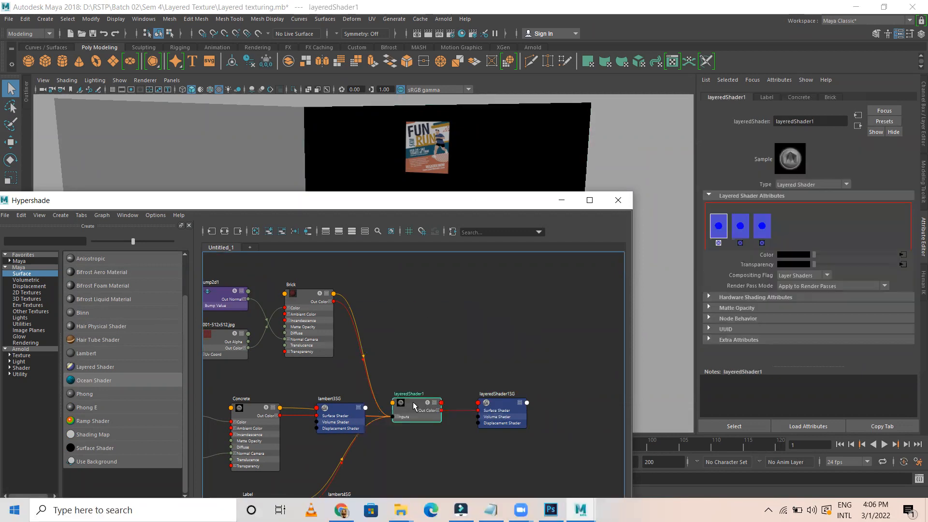
click(435, 34)
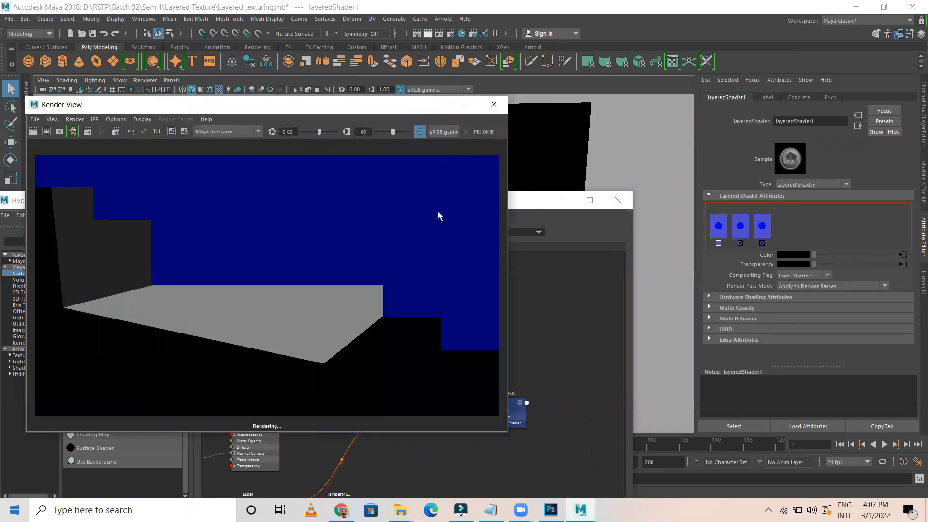
click(492, 104)
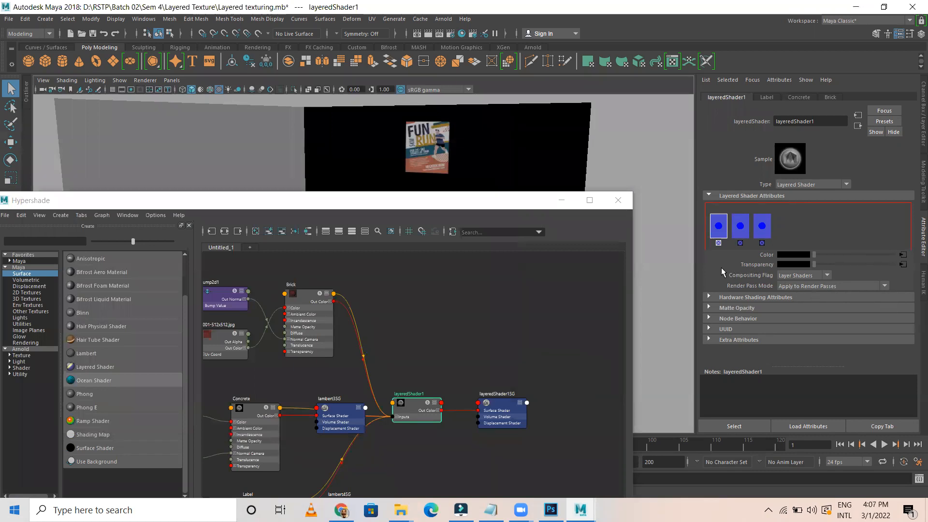
Add a layer to layeredShader1, then delete the extra green layer, leaving three layers
click(818, 276)
click(844, 216)
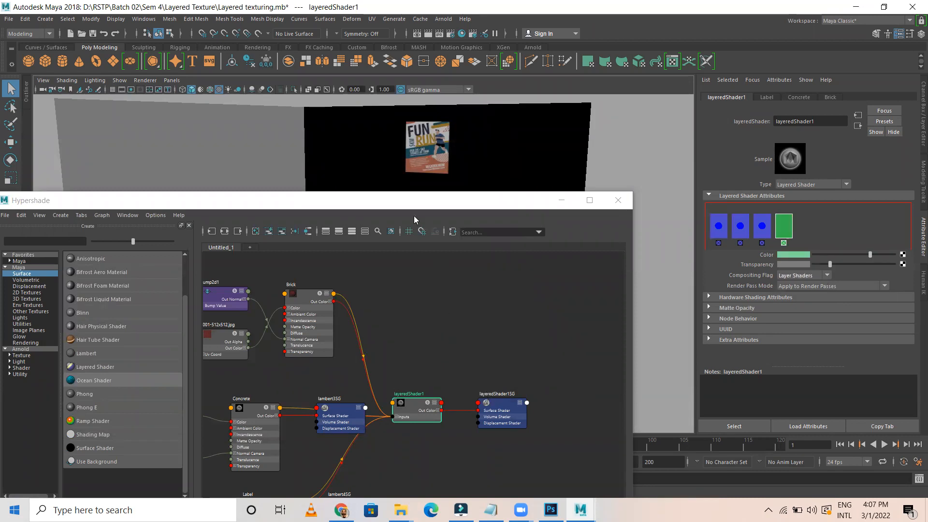
click(406, 199)
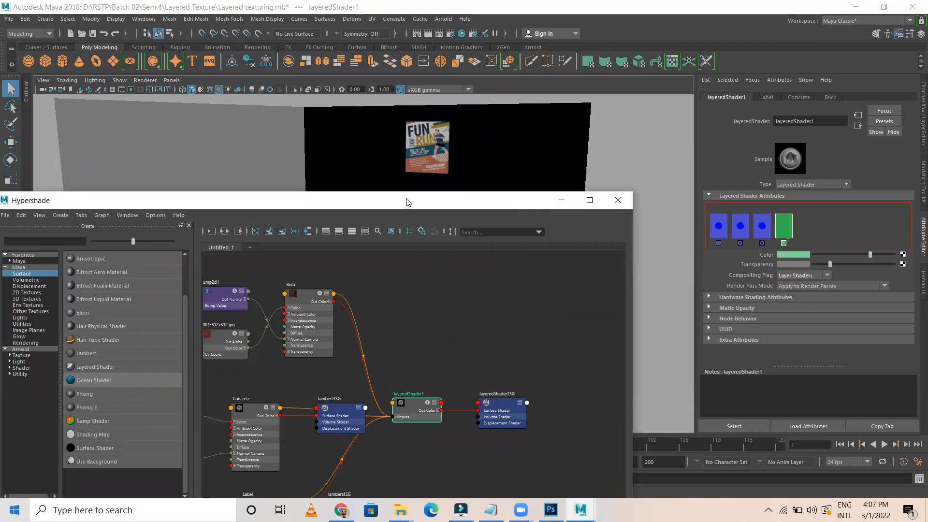
drag(406, 202, 413, 190)
drag(425, 392, 445, 375)
click(448, 326)
click(539, 139)
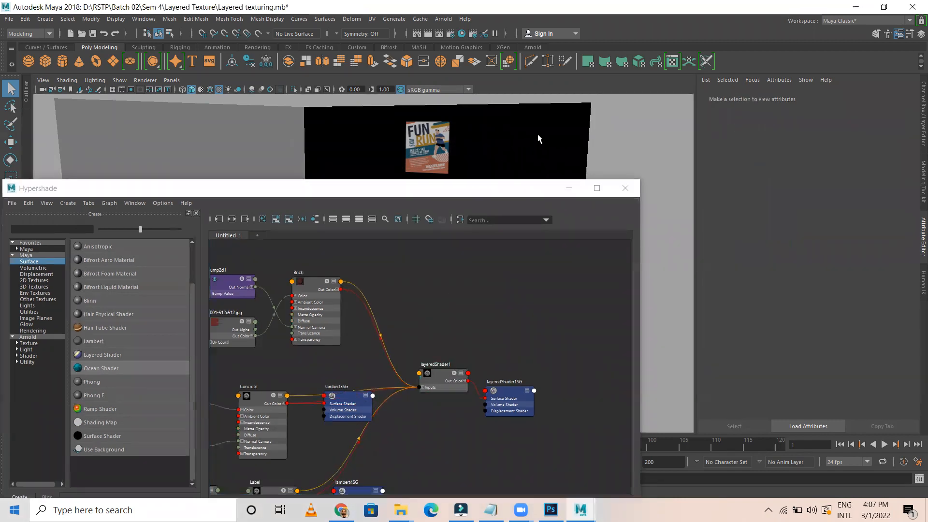
click(829, 98)
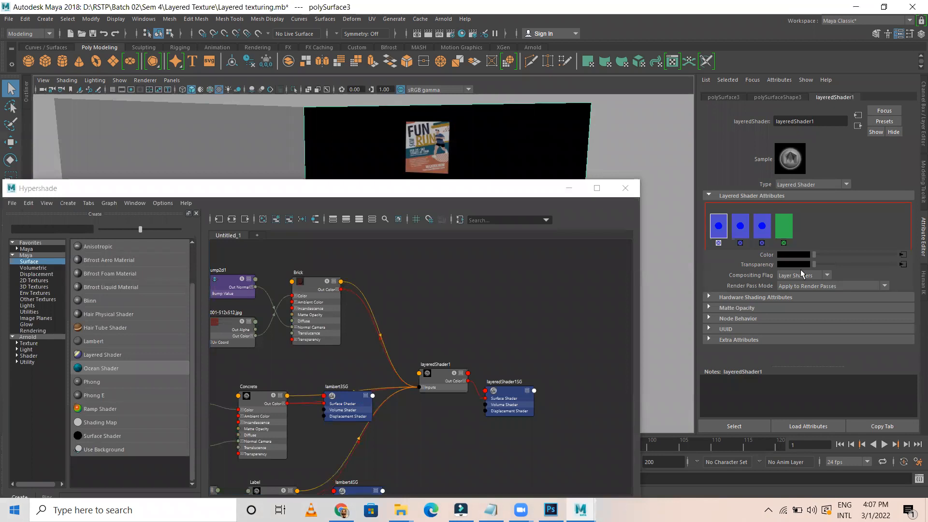
click(784, 243)
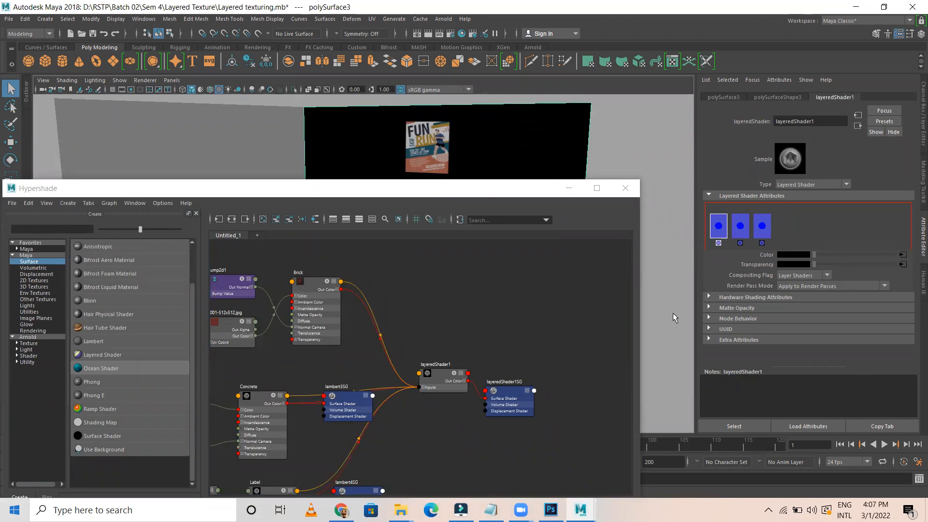
click(442, 373)
Clear the graph and reposition layeredShader1 in the Hypershade
click(219, 219)
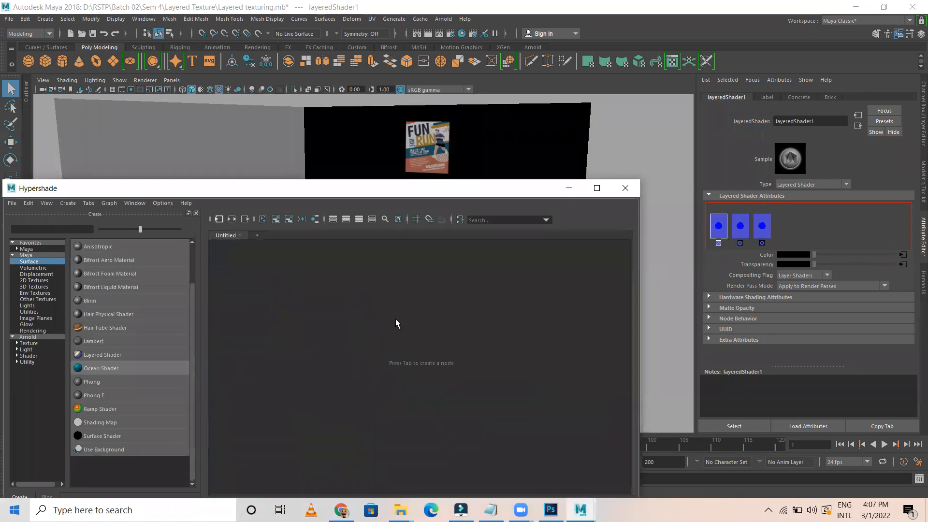
scroll(578, 373, up, 5)
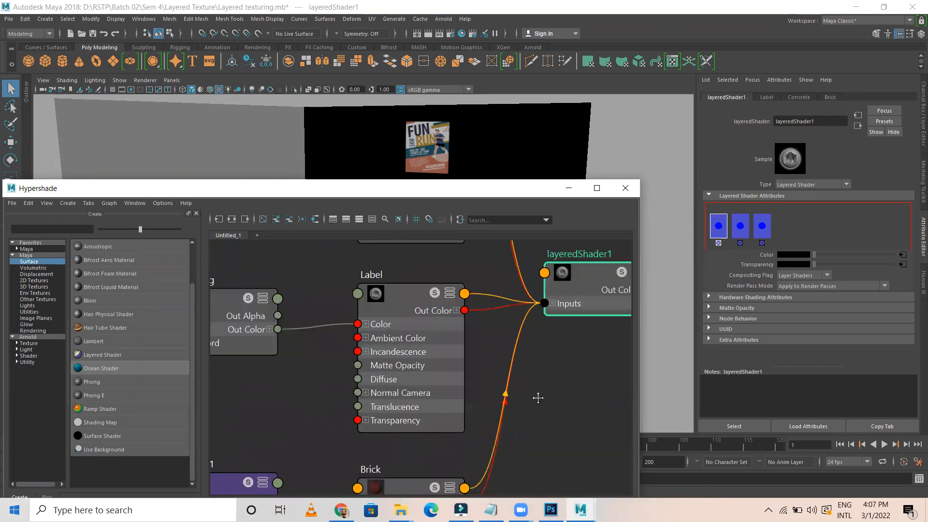
alt+middle_drag(538, 397, 474, 437)
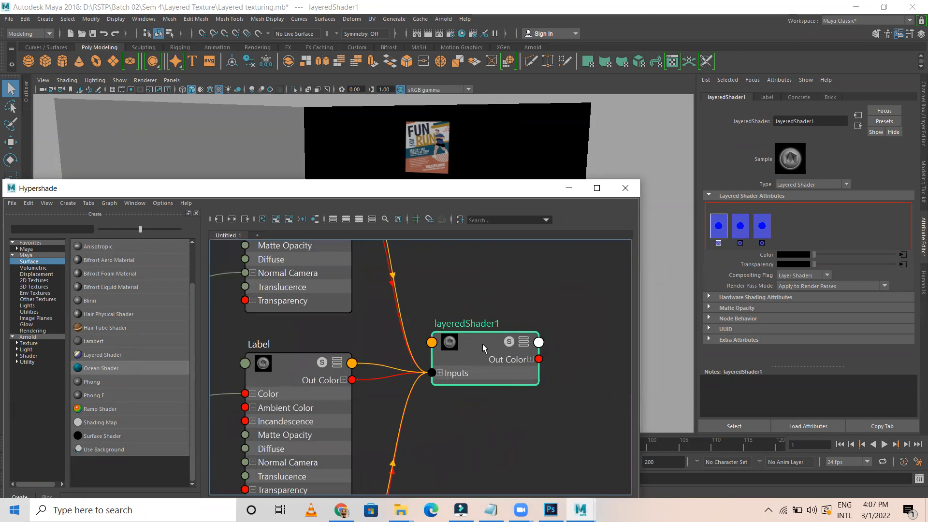
drag(484, 348, 545, 349)
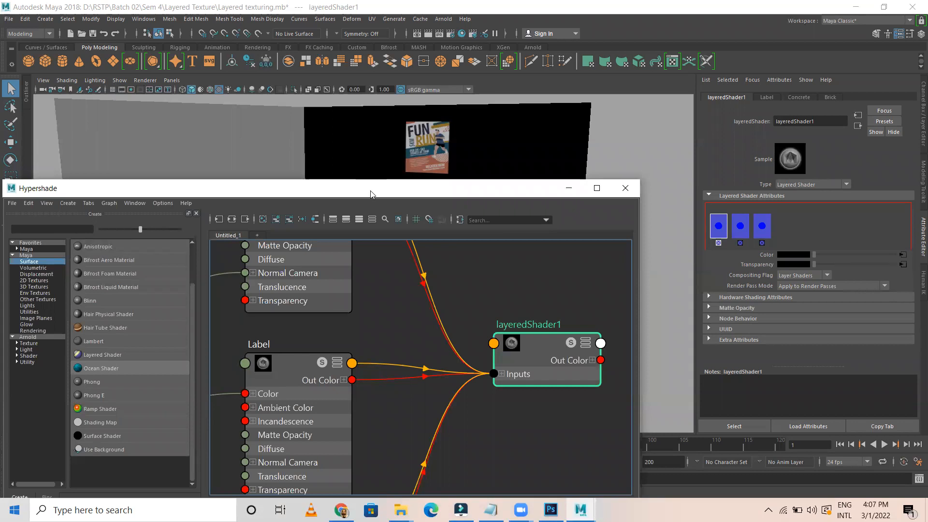
drag(370, 194, 278, 212)
scroll(336, 341, down, 3)
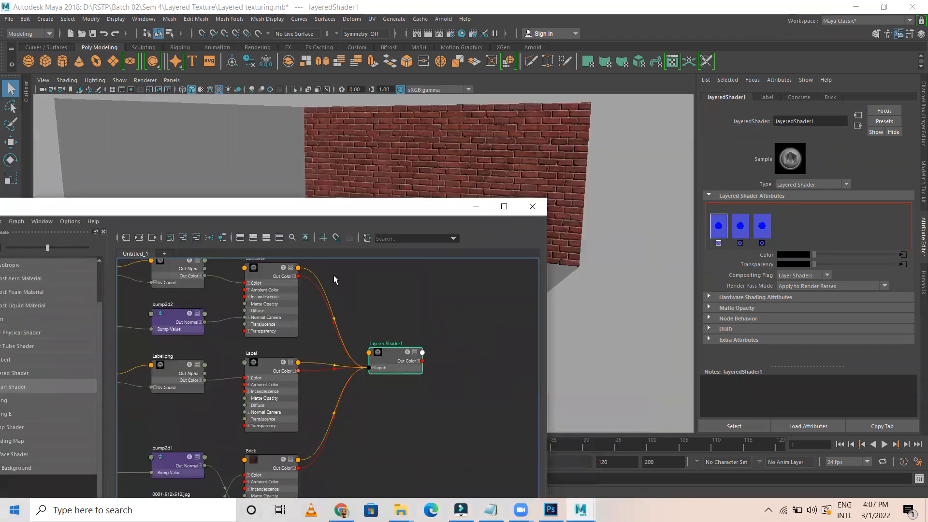
alt+middle_drag(313, 312, 311, 342)
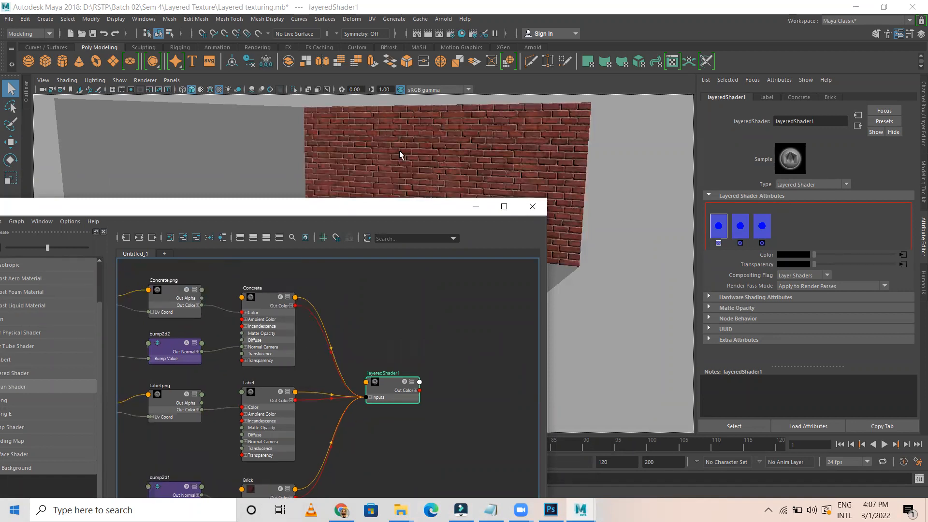
Reapply layeredShader1 to the wall after adding and deleting a spare layer
middle_drag(267, 392, 417, 166)
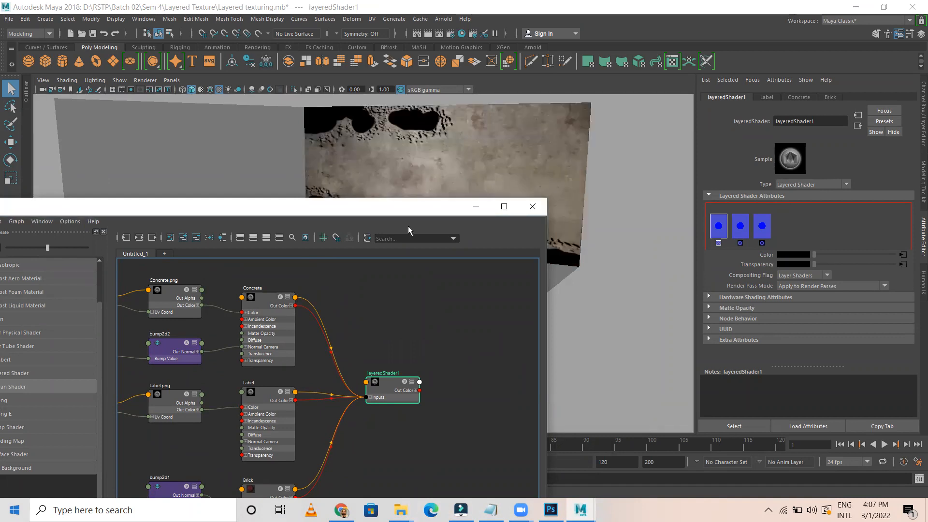
click(720, 245)
click(739, 243)
middle_drag(392, 371, 471, 154)
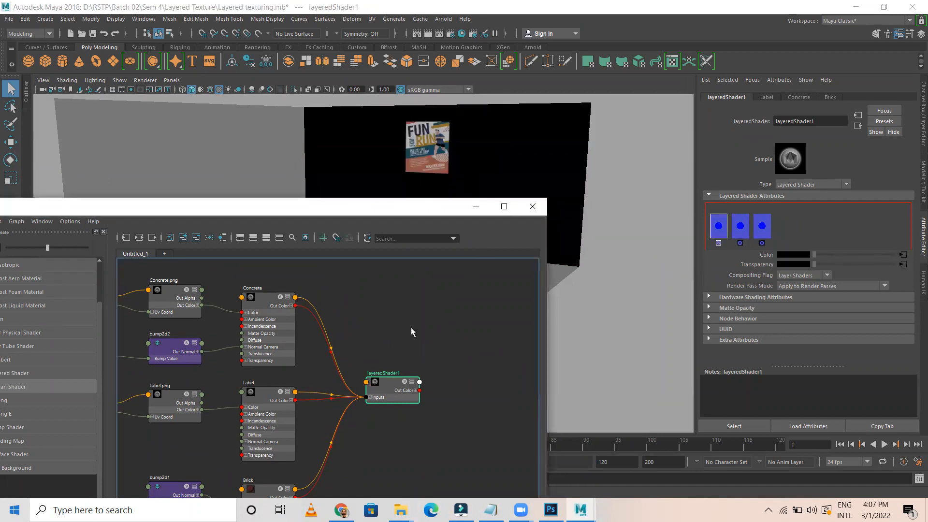
Connect Label.png to the Label material's Transparency
click(264, 394)
key(f)
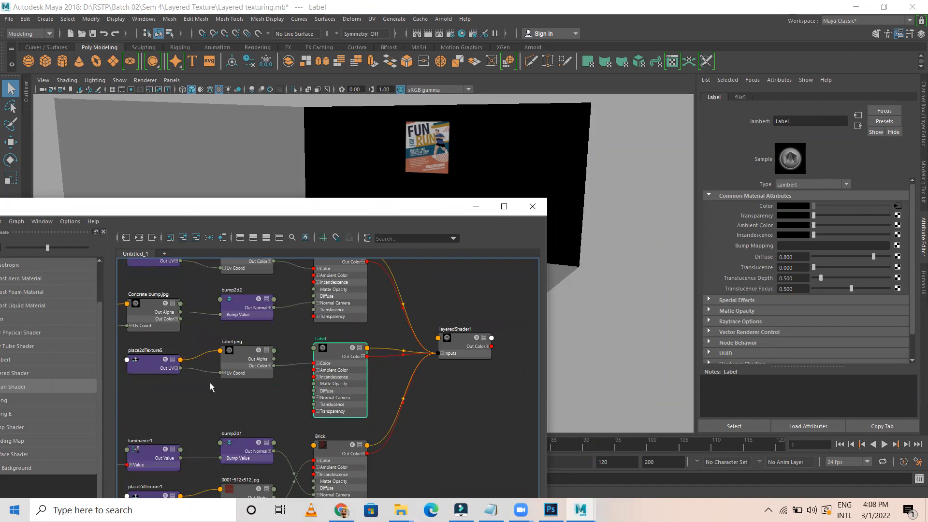
alt+middle_drag(204, 391, 254, 388)
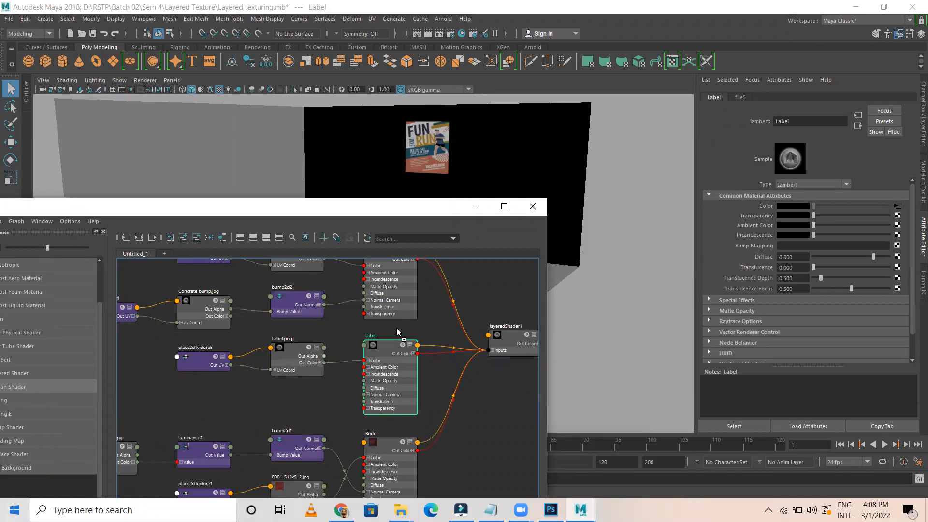
middle_drag(726, 235, 758, 216)
Render the frame, zoom in on the FUN RUN poster over the holed concrete, then minimize Render View
click(428, 35)
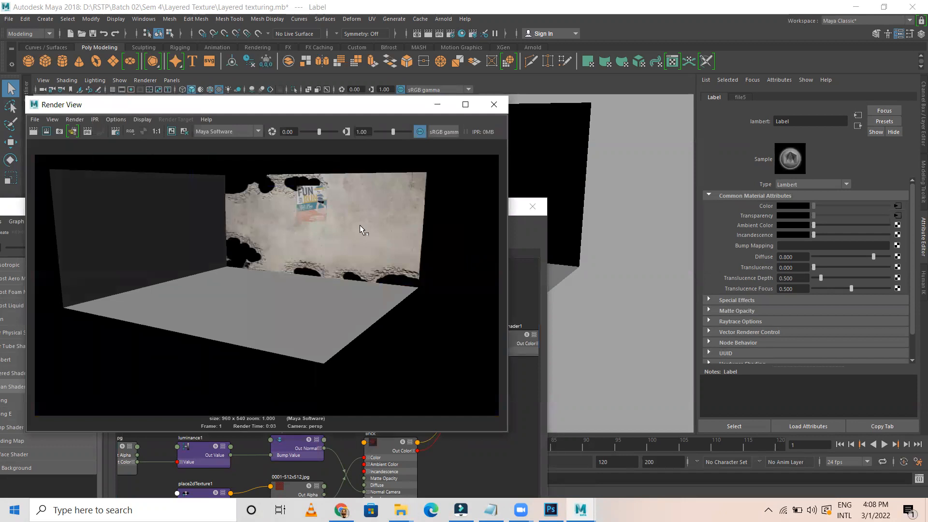
scroll(327, 203, up, 4)
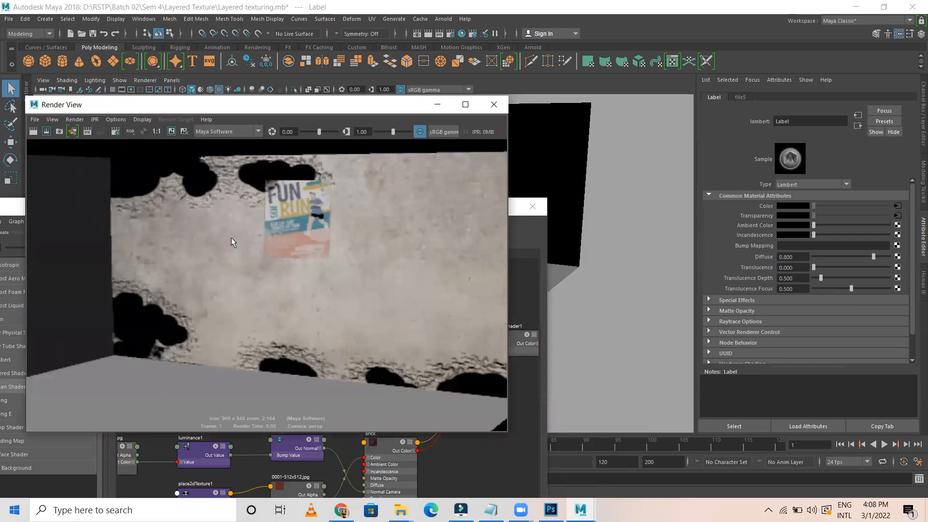
click(437, 105)
scroll(298, 402, down, 2)
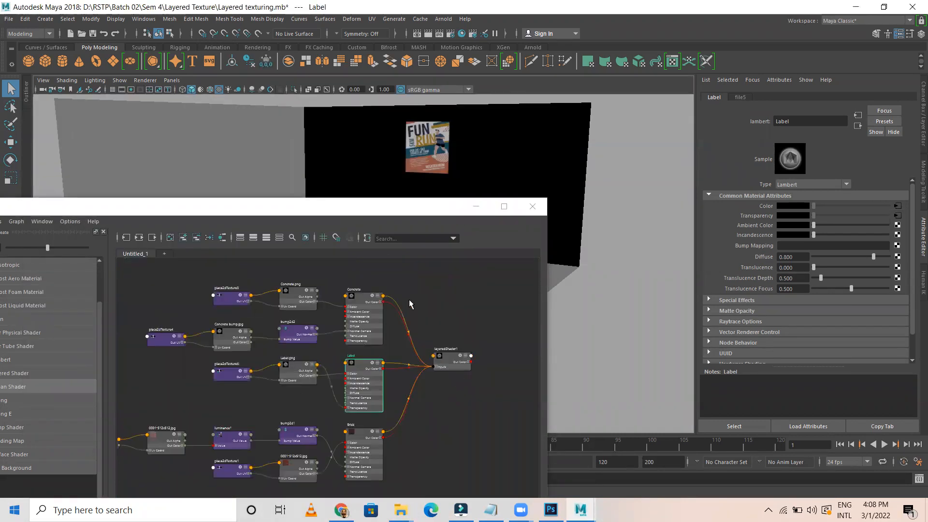
Select the Concrete material and connect its texture map to Transparency
click(416, 288)
scroll(303, 344, up, 3)
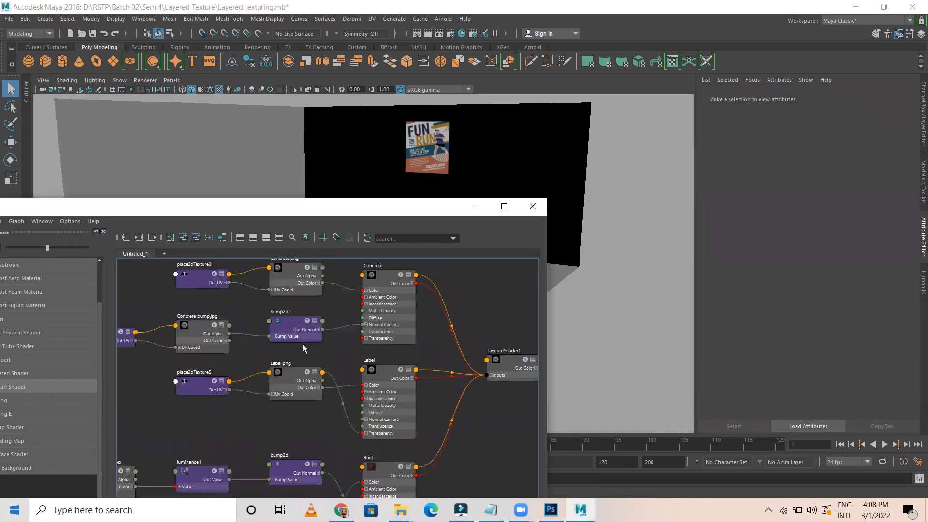
click(409, 264)
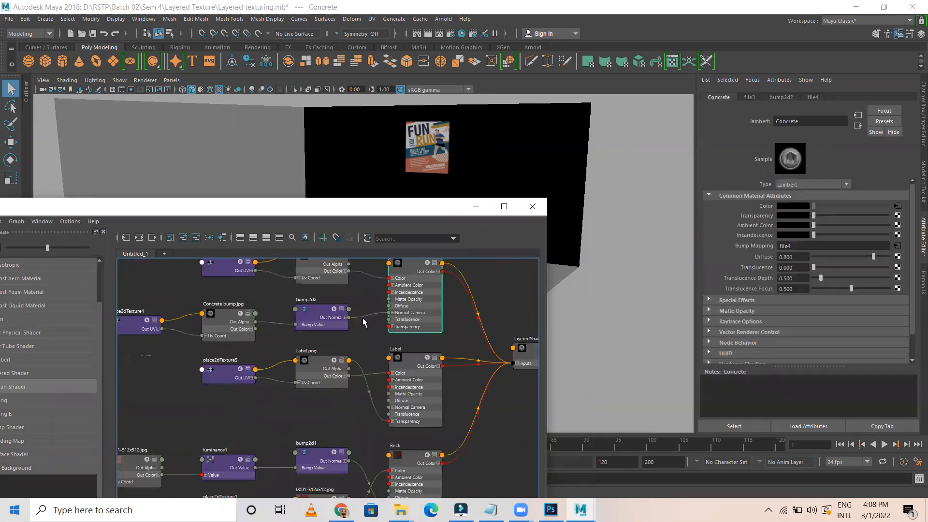
alt+middle_drag(270, 296, 250, 346)
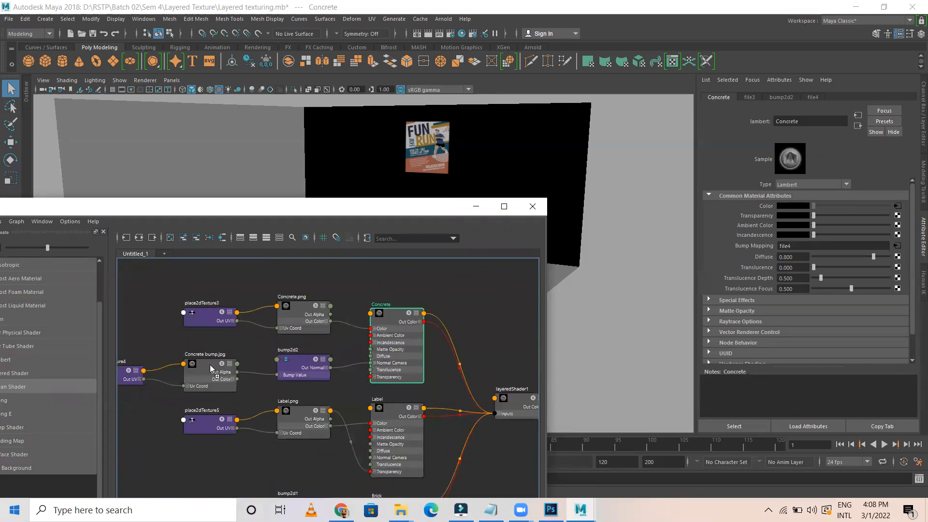
middle_drag(744, 221, 757, 214)
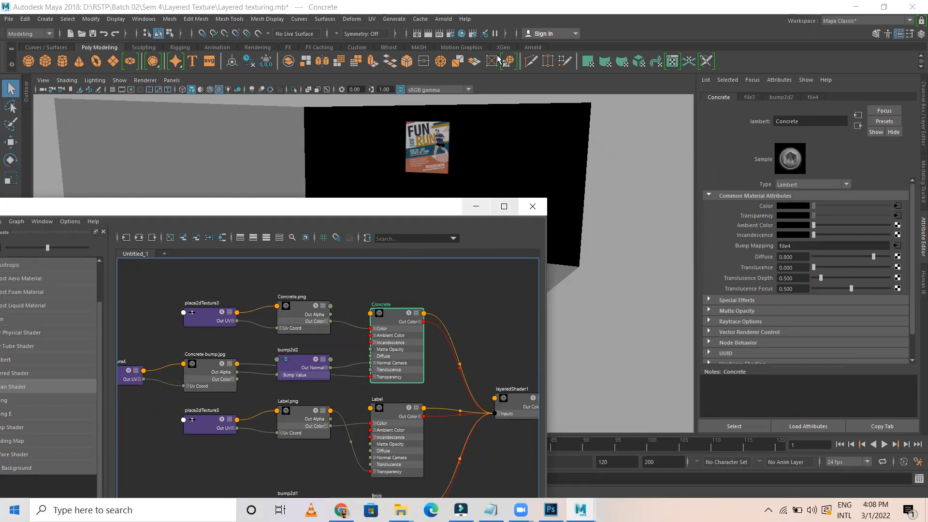
Re-render and enlarge Render View to inspect brick through the concrete holes
click(430, 33)
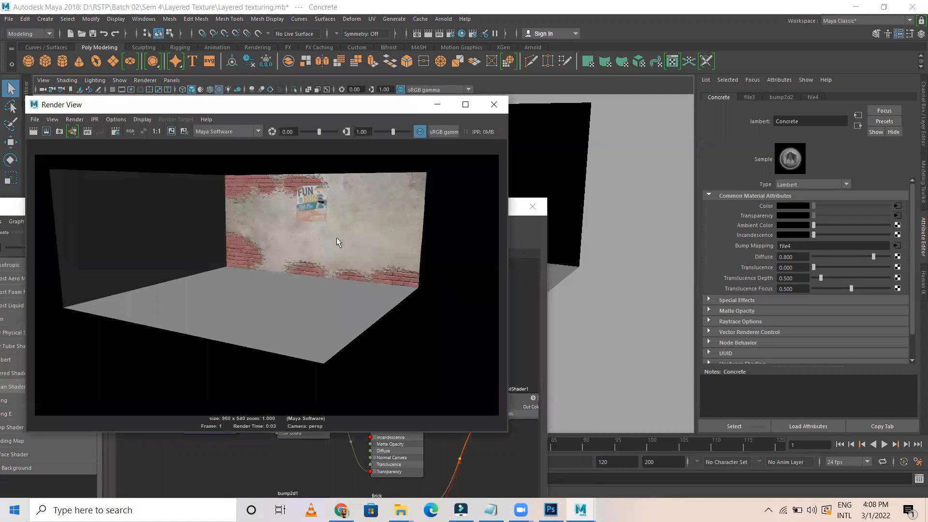
click(467, 105)
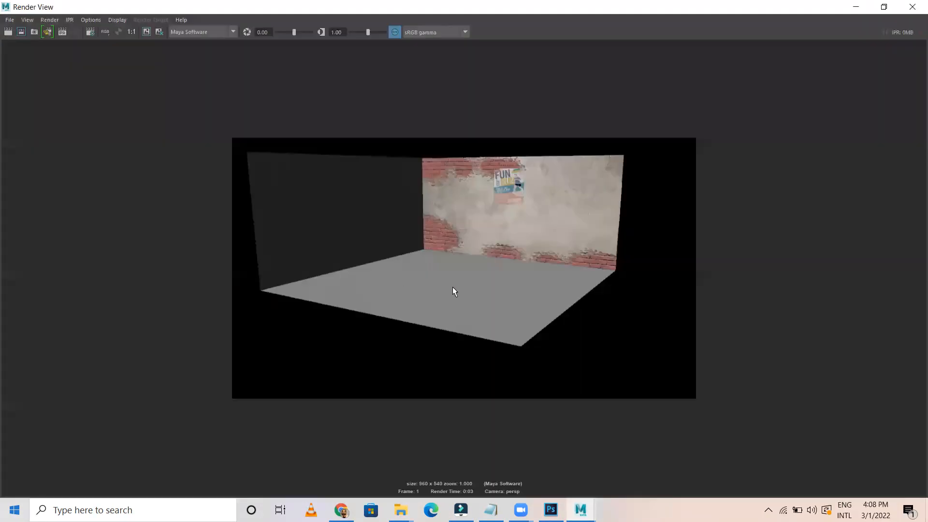
scroll(555, 239, up, 3)
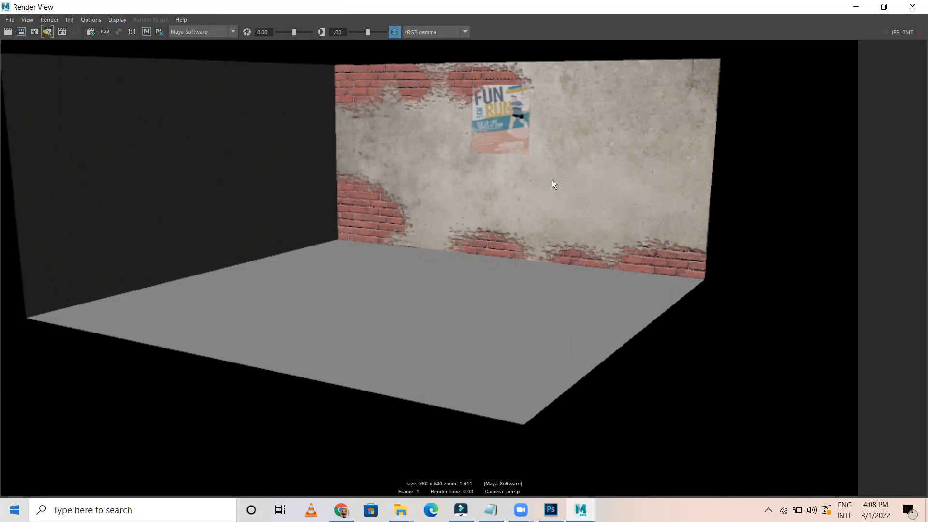
Close Render View, pan to layeredShader1's Label and Brick inputs, then maximize and restore Hypershade
click(912, 7)
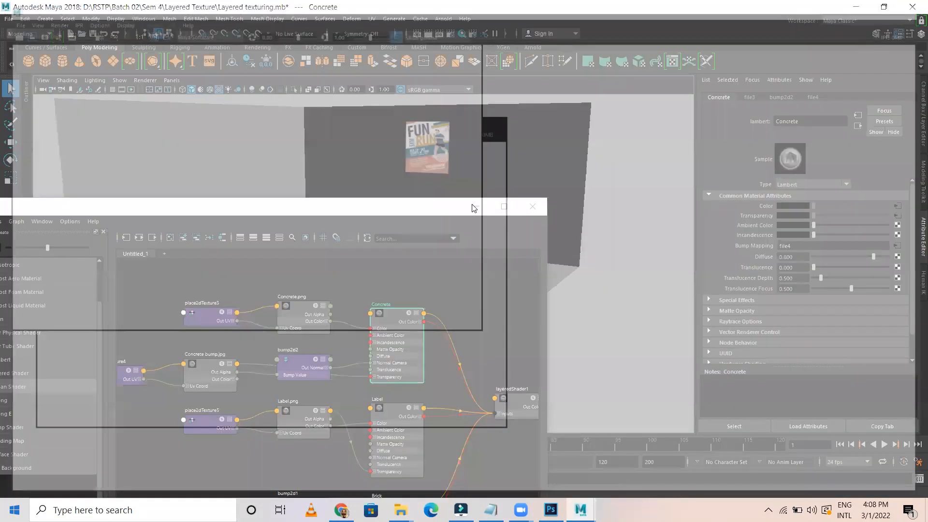
scroll(314, 286, up, 4)
scroll(379, 341, down, 2)
alt+middle_drag(385, 346, 344, 280)
scroll(344, 280, down, 2)
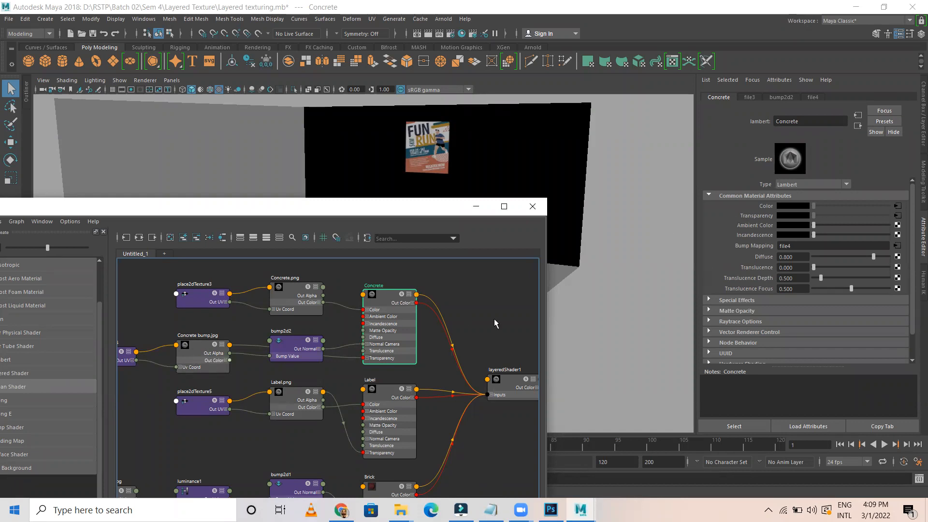
middle_drag(437, 384, 398, 323)
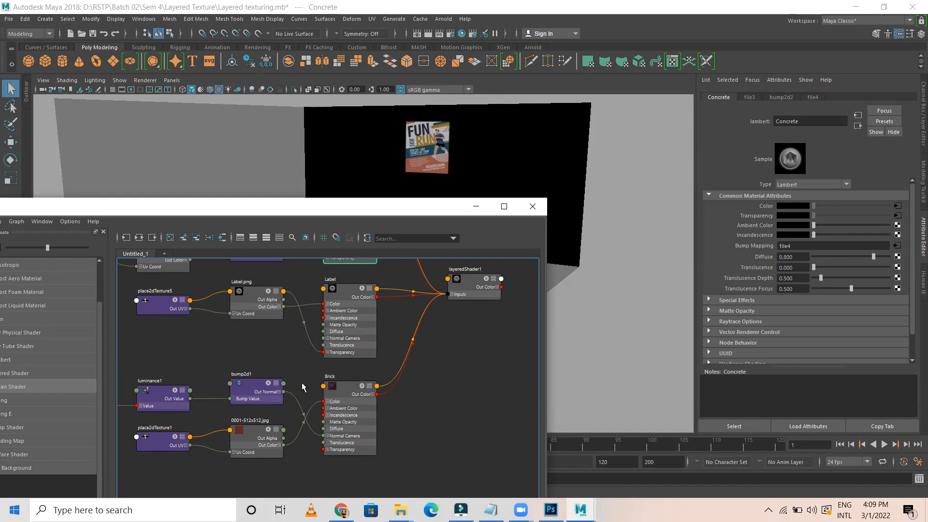
click(505, 207)
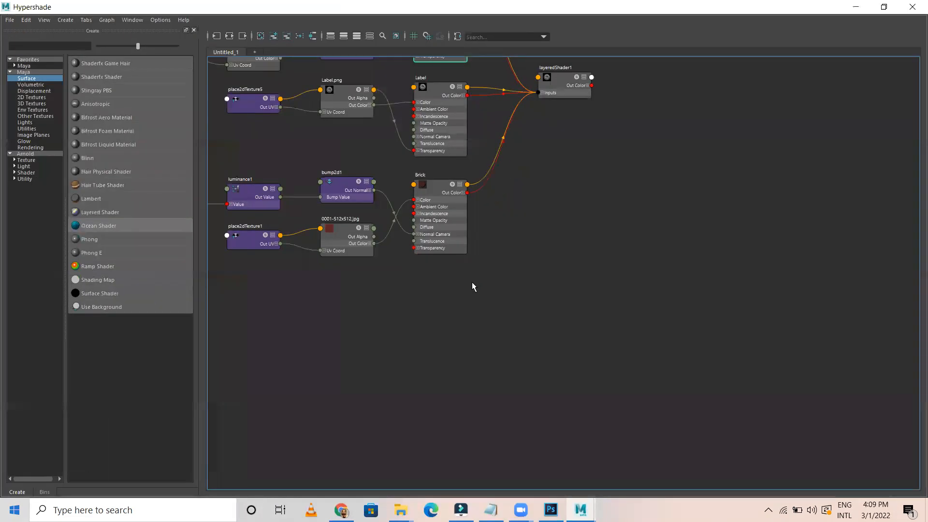
double_click(675, 5)
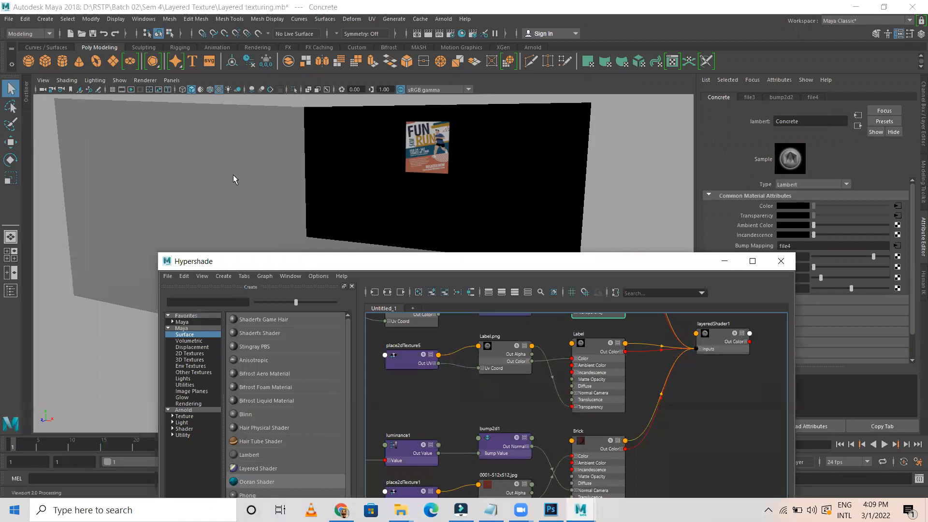
Apply layeredShader1 to the left wall and check the other wall's shader
middle_drag(233, 175, 233, 175)
click(724, 262)
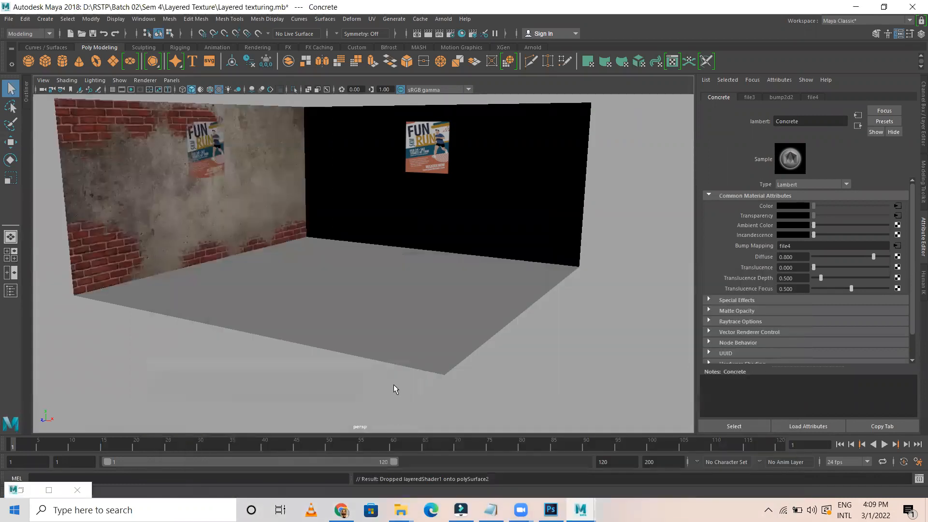
click(22, 492)
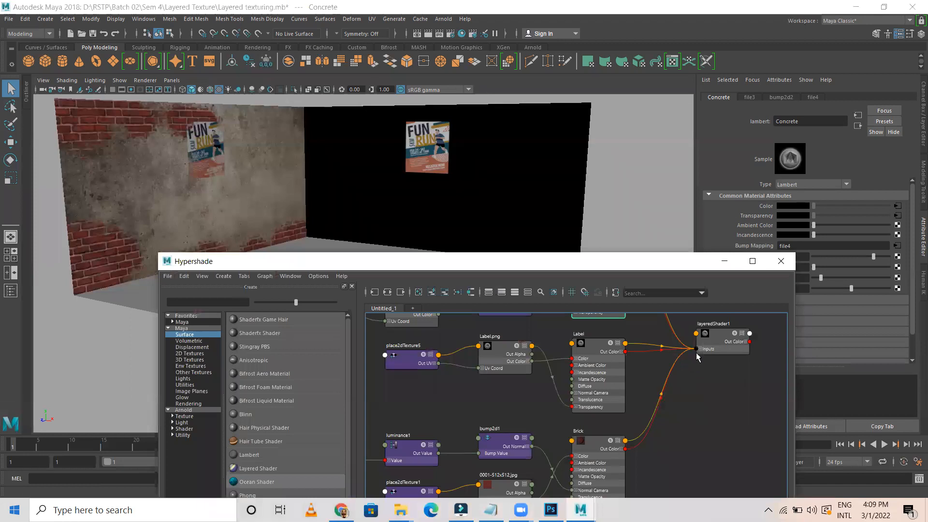
click(519, 210)
click(724, 261)
Orbit the perspective view to inspect the corner where the newly layered wall meets the other
alt+drag(282, 194, 253, 271)
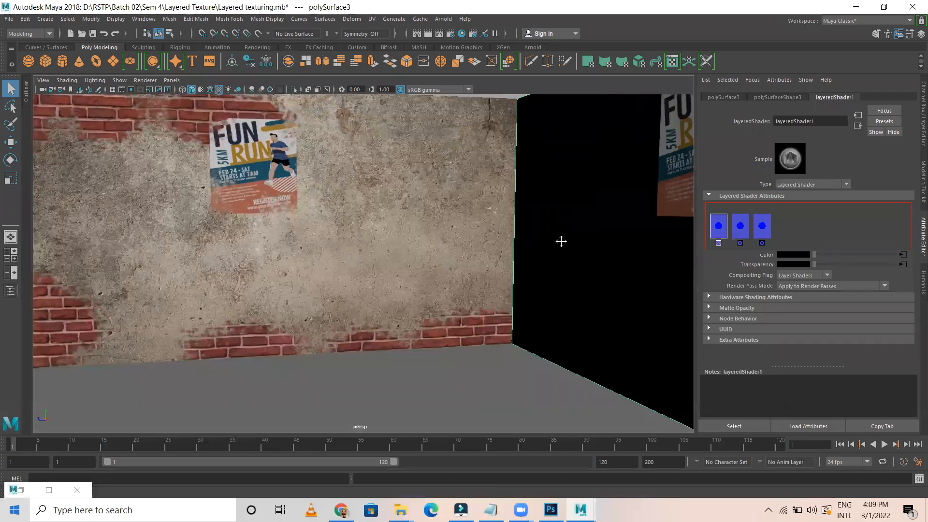
alt+drag(561, 240, 355, 306)
scroll(324, 306, up, 3)
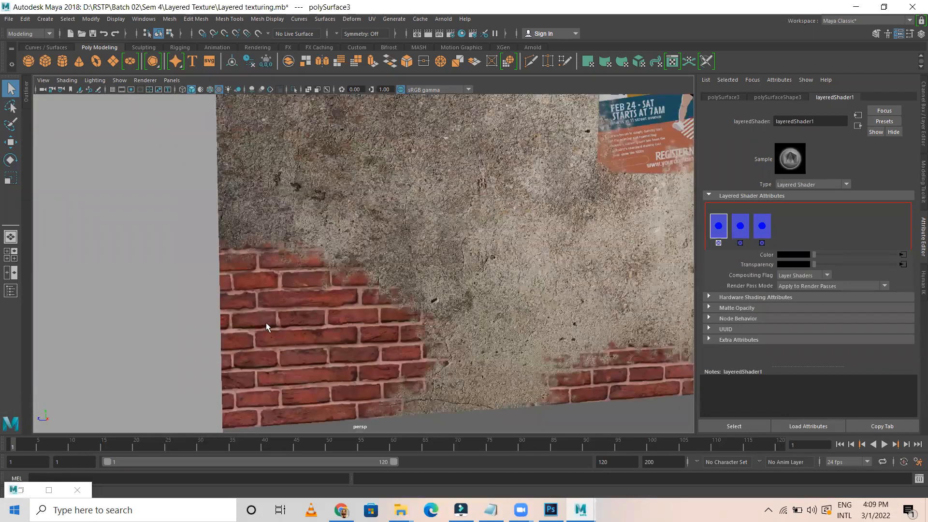
alt+drag(266, 323, 342, 325)
alt+drag(409, 208, 429, 153)
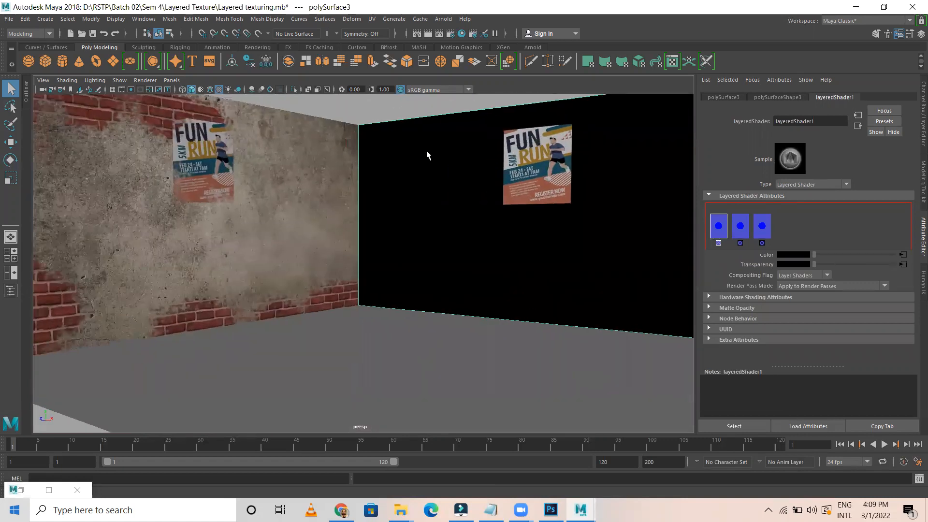
Render the current frame, then zoom and pan the Render View to inspect both walls
click(429, 34)
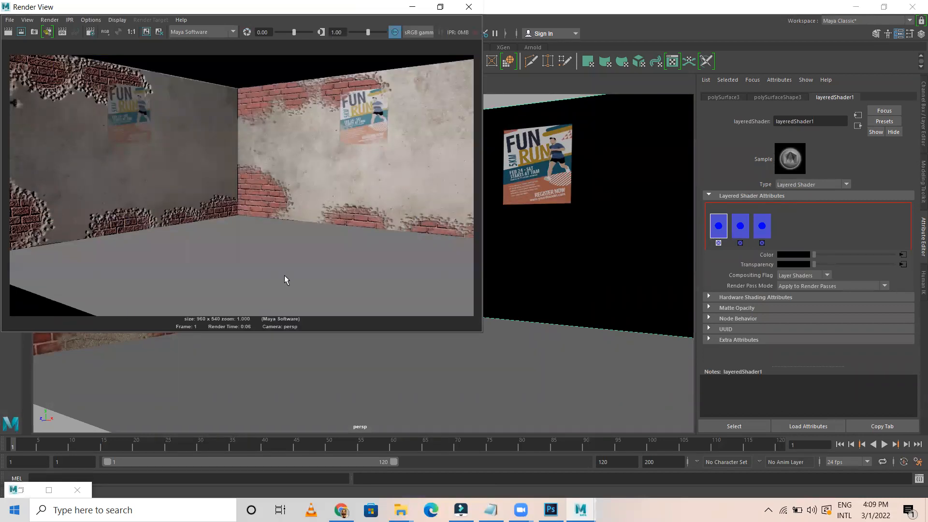
scroll(285, 276, up, 5)
scroll(280, 252, down, 1)
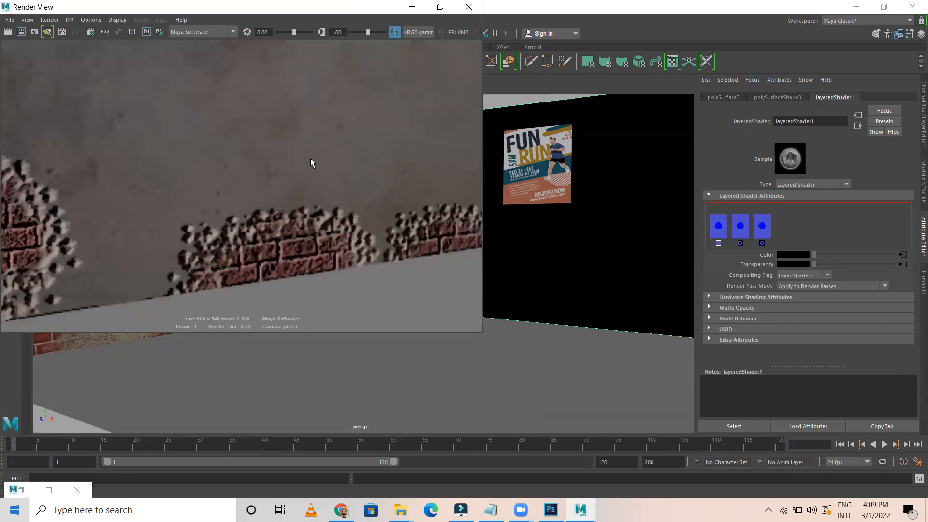
scroll(264, 124, down, 1)
scroll(280, 140, down, 1)
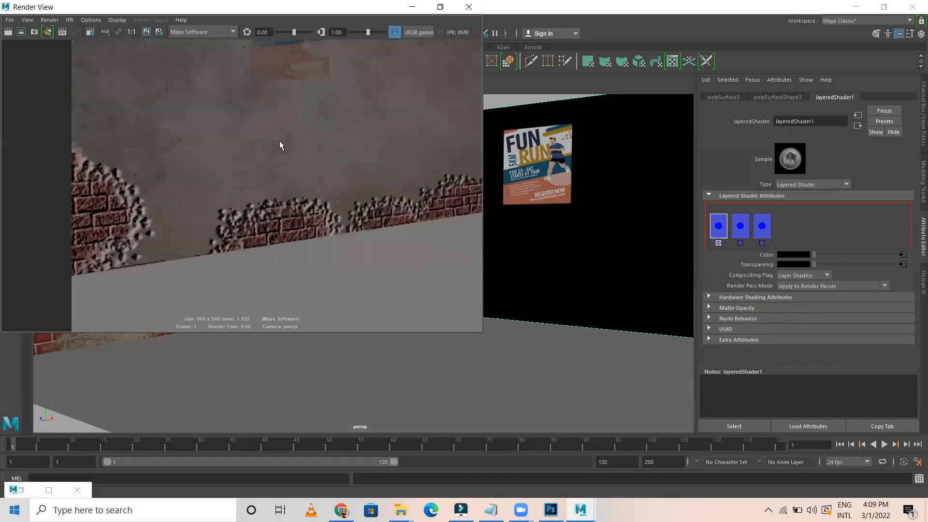
scroll(314, 124, down, 1)
scroll(314, 125, down, 1)
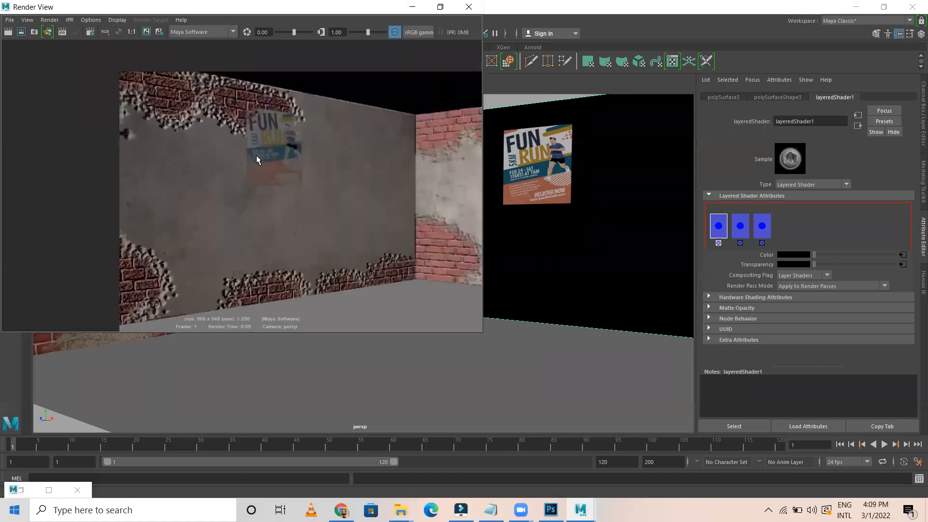
scroll(333, 222, down, 1)
alt+middle_drag(255, 211, 272, 172)
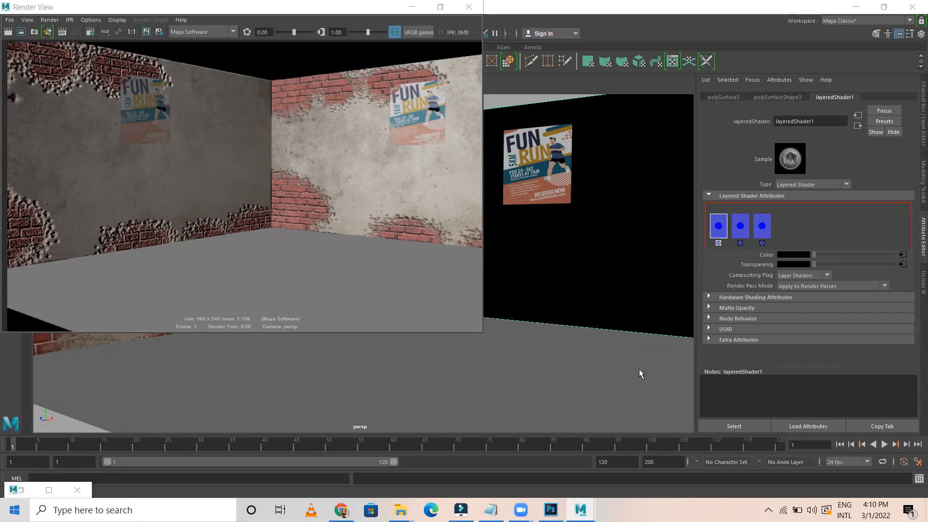
Bring back the Hypershade, maximize it, and frame all nodes of the shading network
click(21, 490)
drag(366, 262, 217, 105)
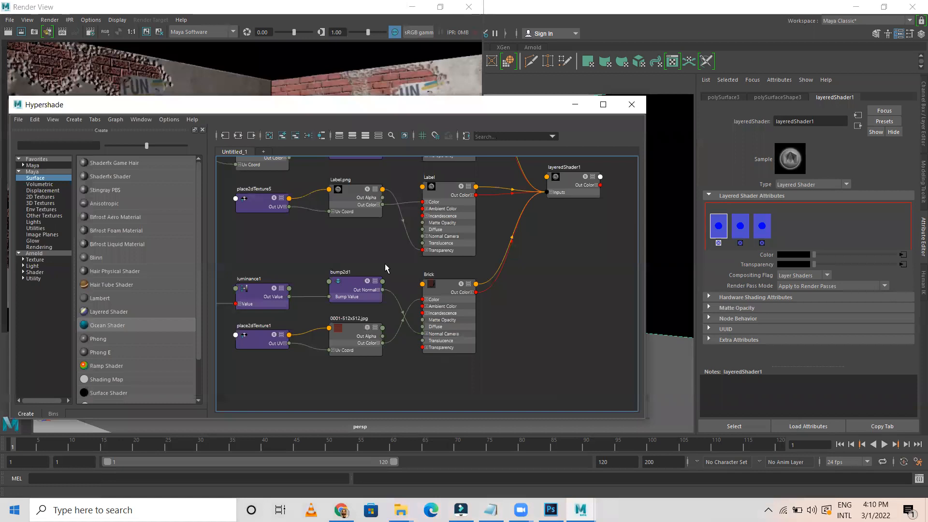
scroll(386, 268, down, 2)
scroll(416, 271, up, 4)
click(603, 104)
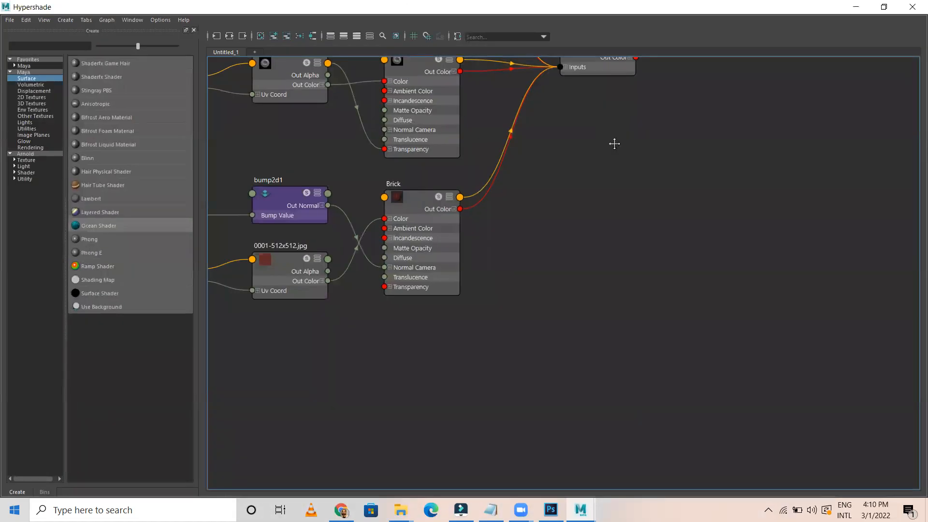
key(a)
scroll(782, 248, down, 1)
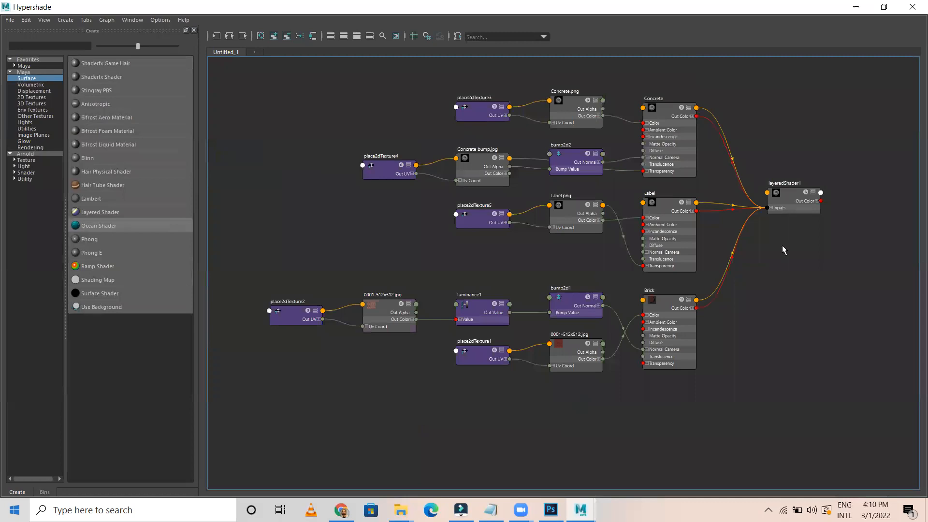
scroll(778, 251, up, 5)
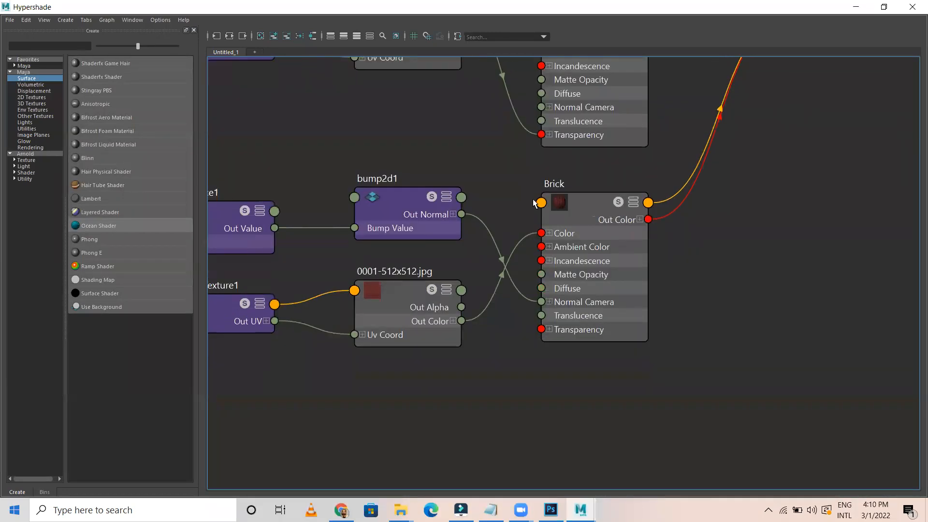
Pan the graph through the Label, Concrete and Brick branches feeding layeredShader1
alt+middle_drag(594, 232, 646, 383)
alt+middle_drag(741, 218, 676, 459)
alt+middle_drag(662, 255, 538, 158)
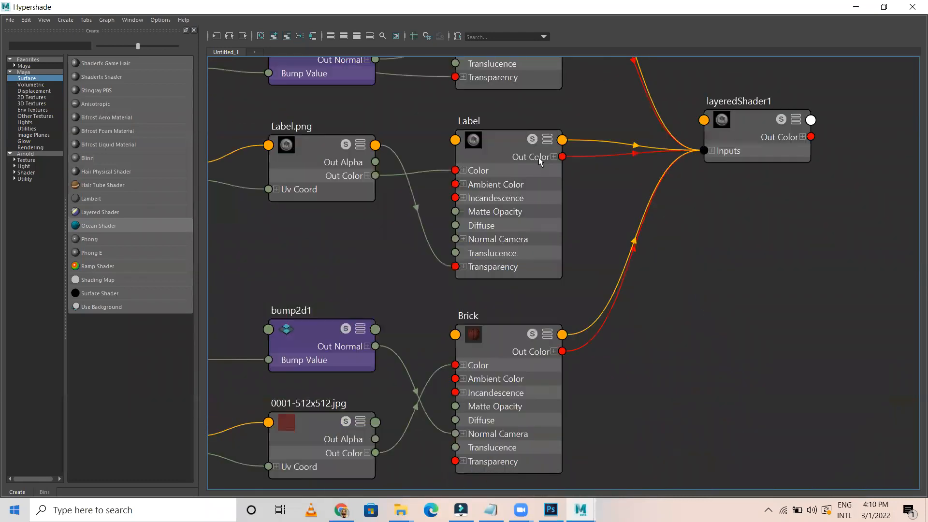
alt+middle_drag(810, 261, 591, 327)
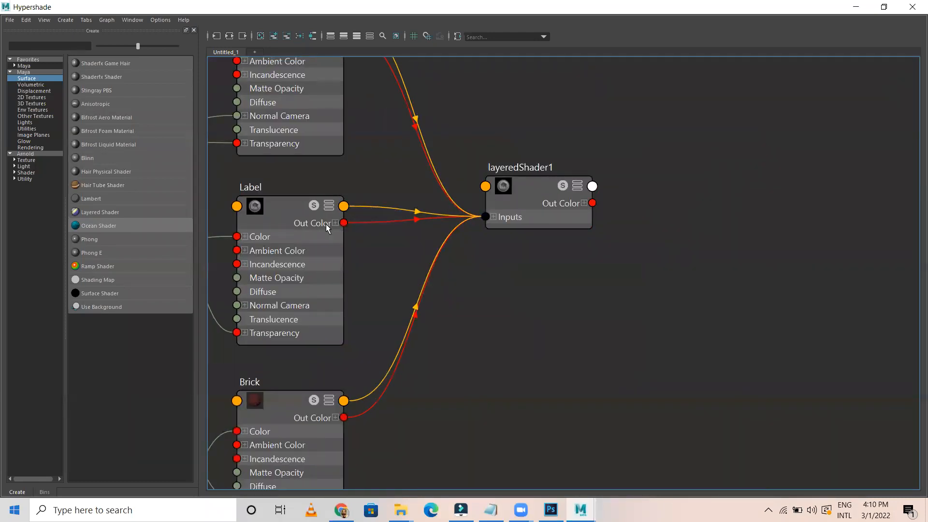
scroll(566, 266, down, 5)
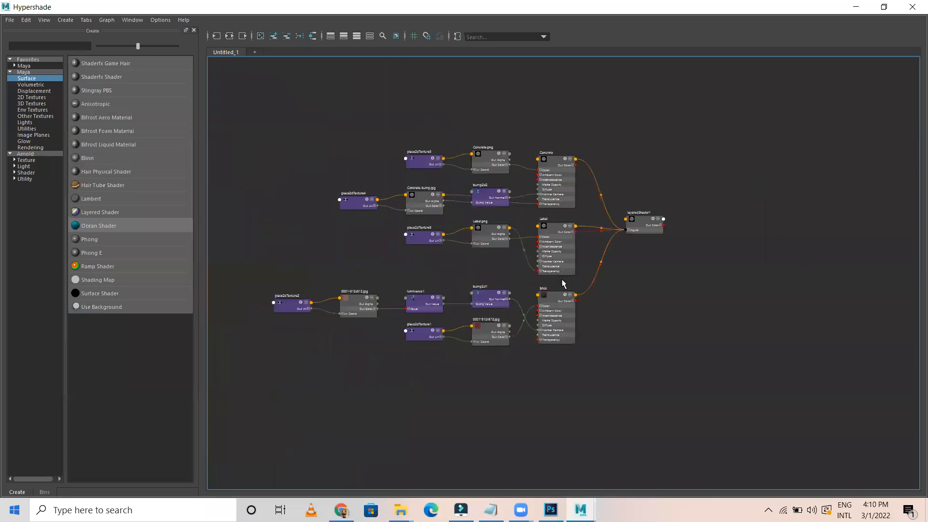
scroll(562, 281, up, 5)
scroll(587, 286, down, 2)
alt+middle_drag(746, 342, 823, 419)
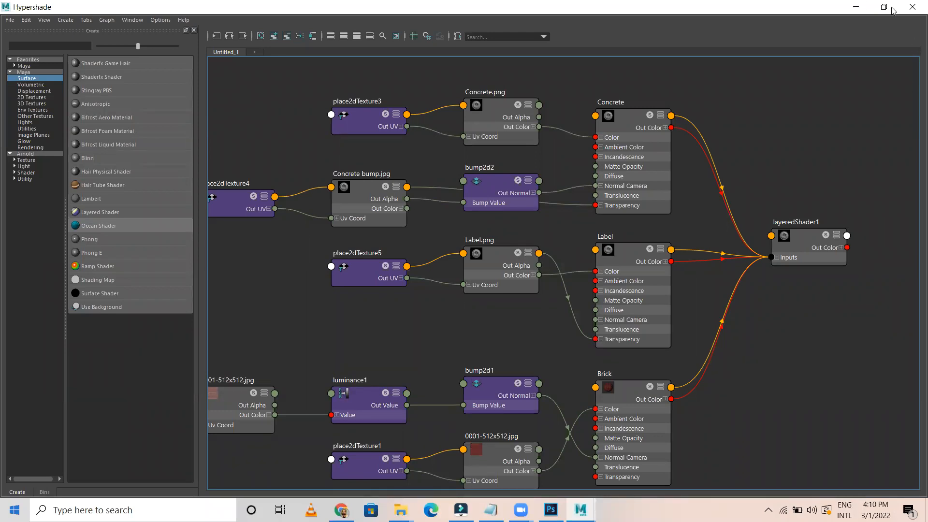
Minimize the Hypershade and click empty viewport space to deselect everything
click(856, 7)
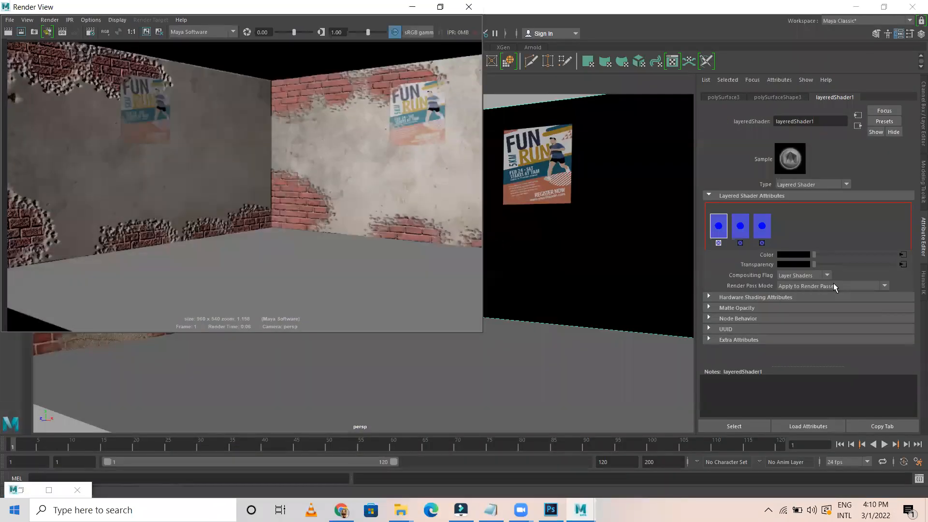
click(532, 95)
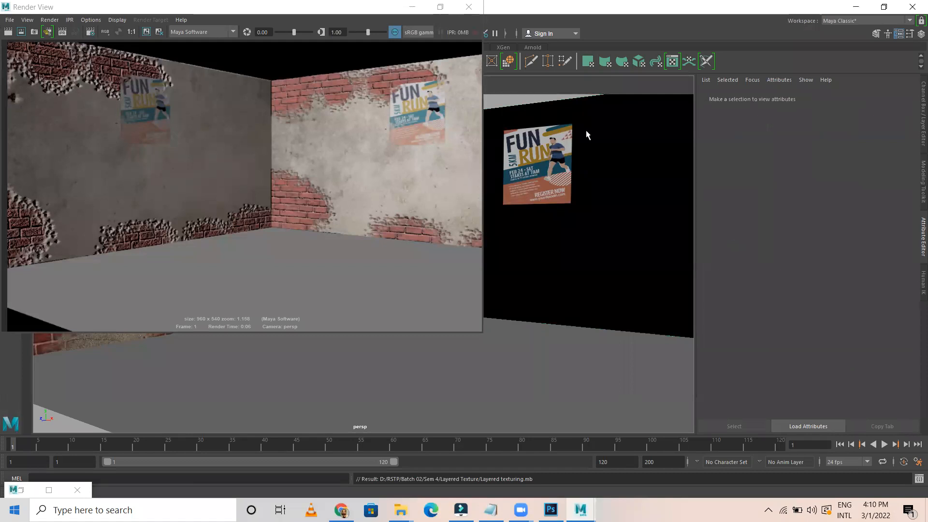